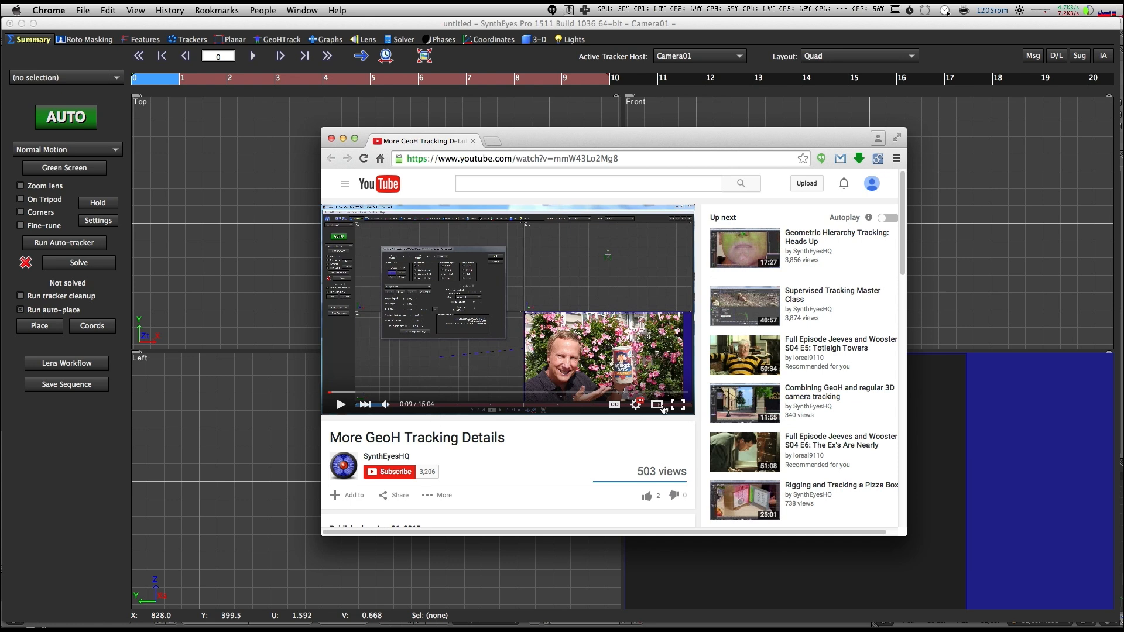
# Step: Enlarge the player for the "More GeoH Tracking Details" video, reposition its browser window, and skip ahead in the video
pyautogui.click(657, 405)
pyautogui.moveTo(907, 535); pyautogui.dragTo(904, 576)
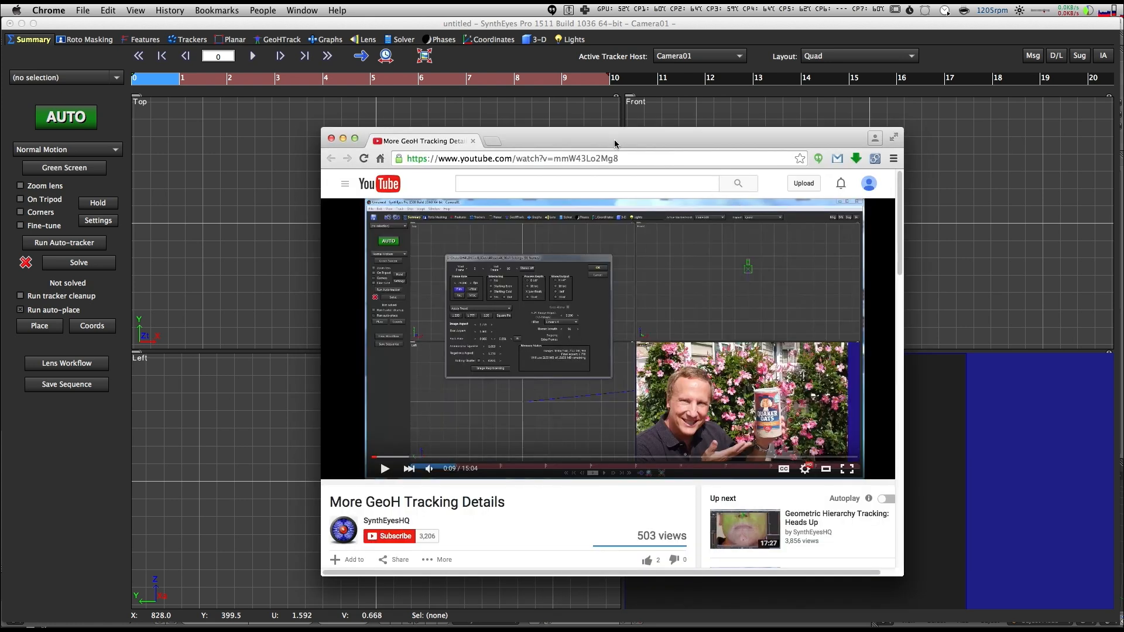
pyautogui.moveTo(615, 144); pyautogui.dragTo(561, 117)
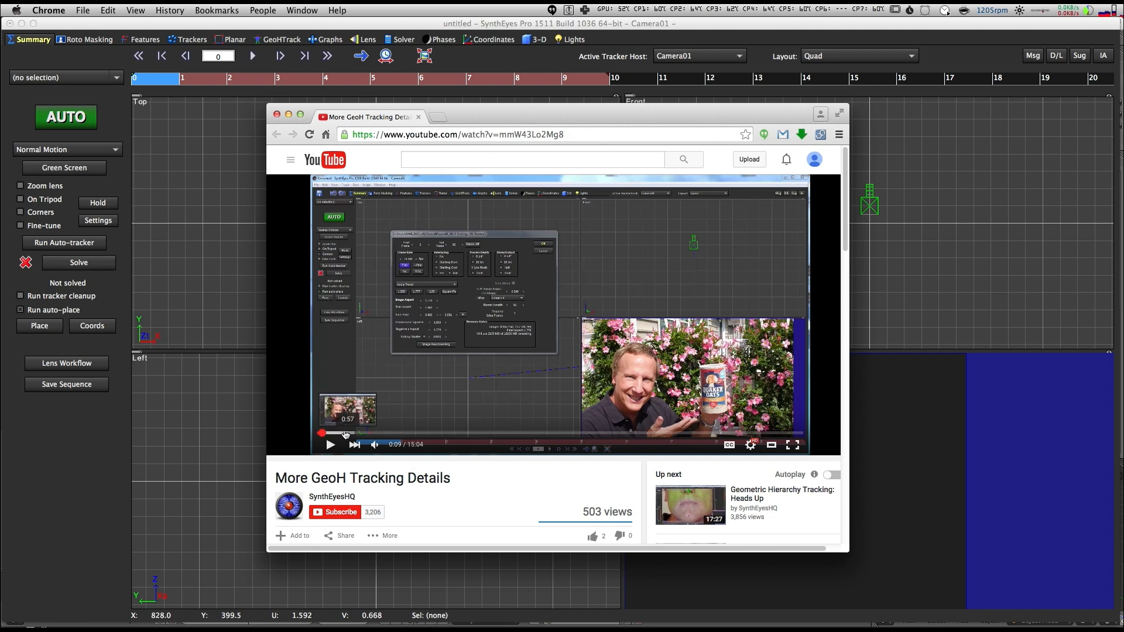
pyautogui.click(342, 434)
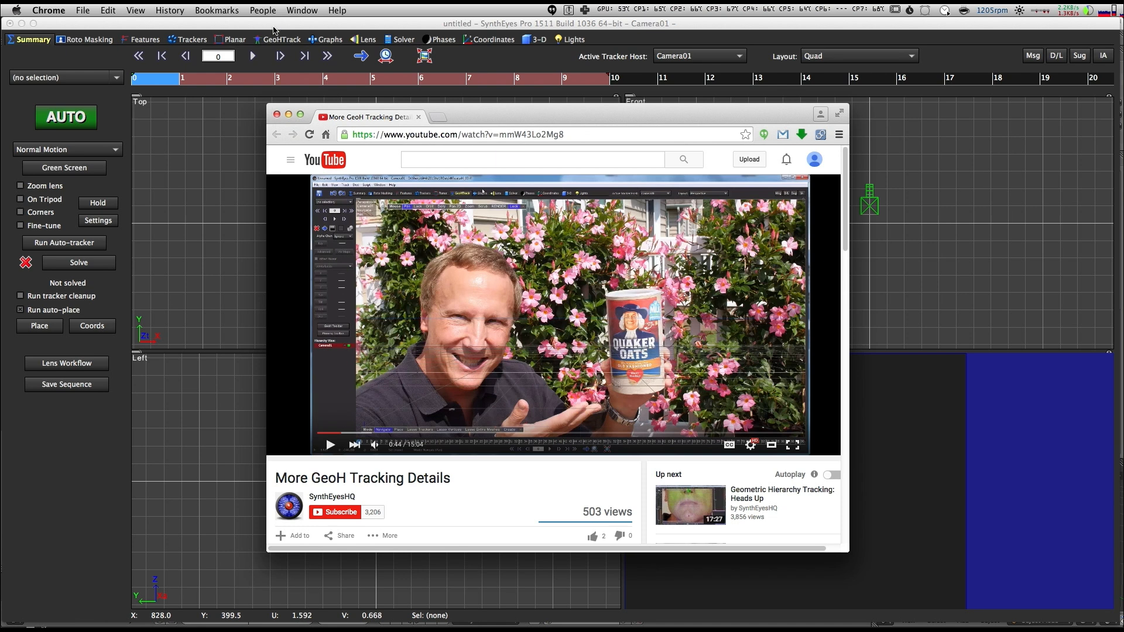
# Step: Switch to SynthEyes and add a shot from the oatsHD_00.jpg image sequence, accepting the 24 fps, frame 0–90 settings
pyautogui.click(273, 30)
pyautogui.click(207, 10)
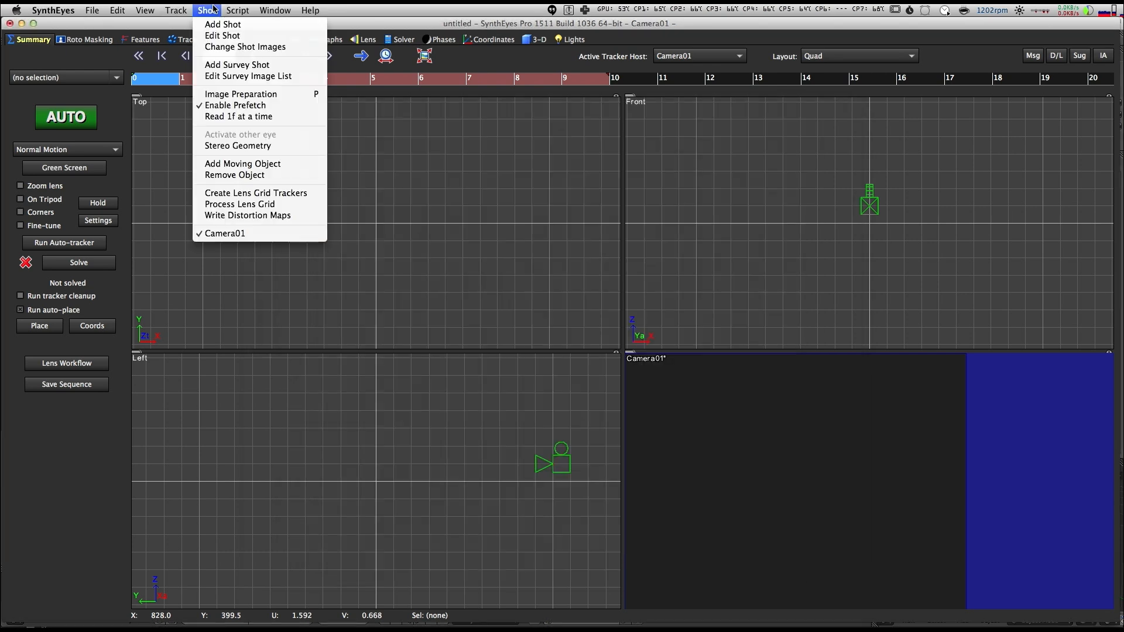
pyautogui.click(226, 22)
pyautogui.click(783, 270)
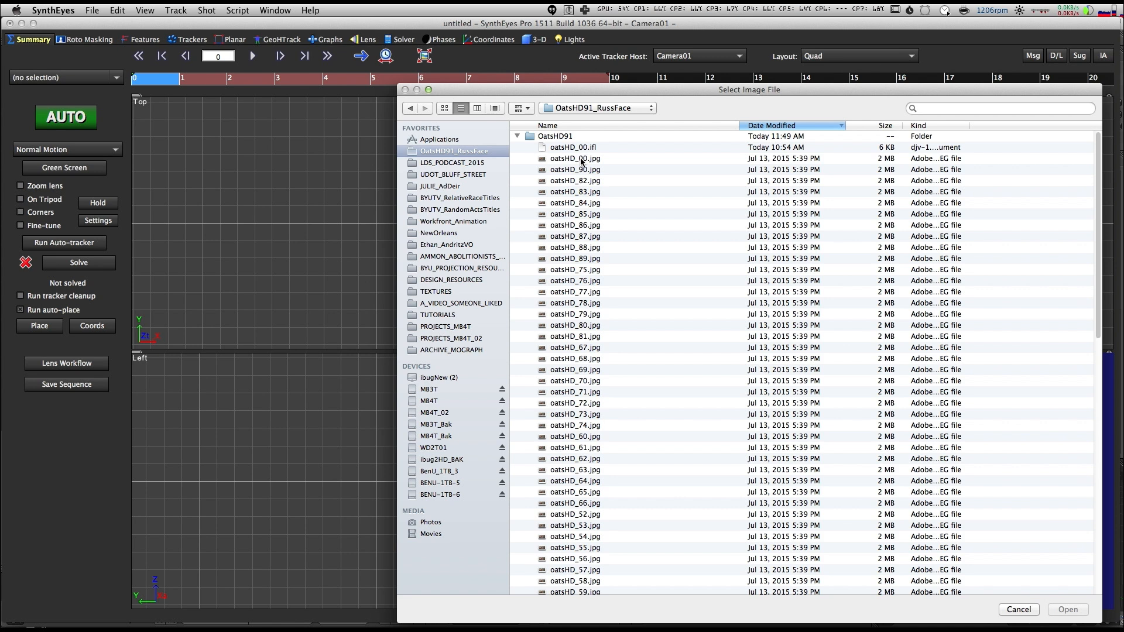
pyautogui.click(582, 158)
pyautogui.click(1080, 607)
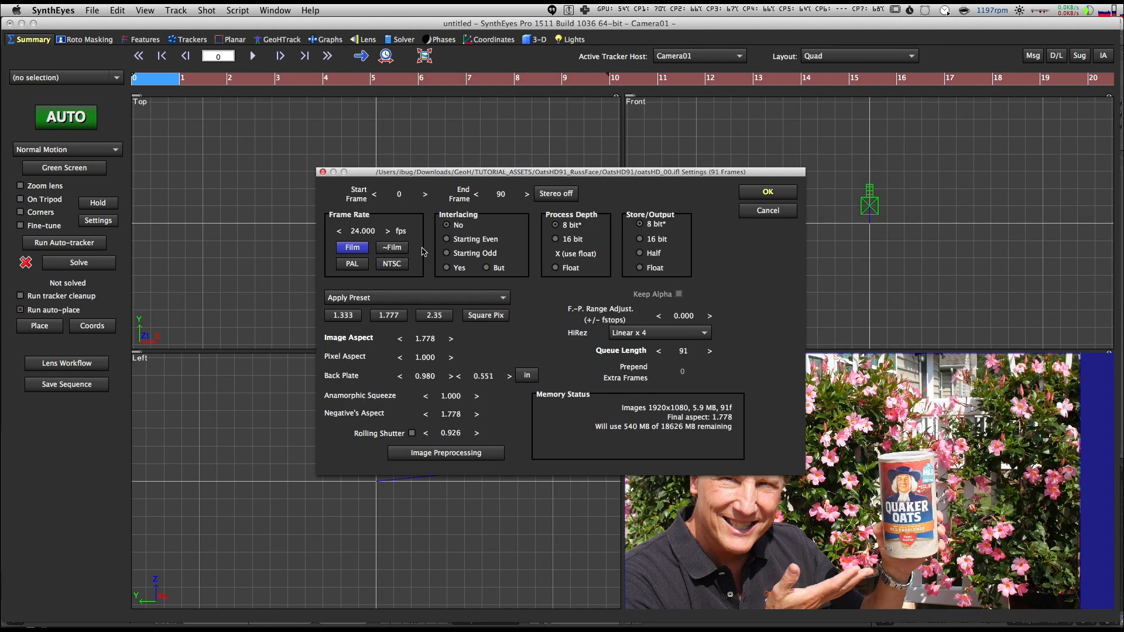
pyautogui.click(768, 191)
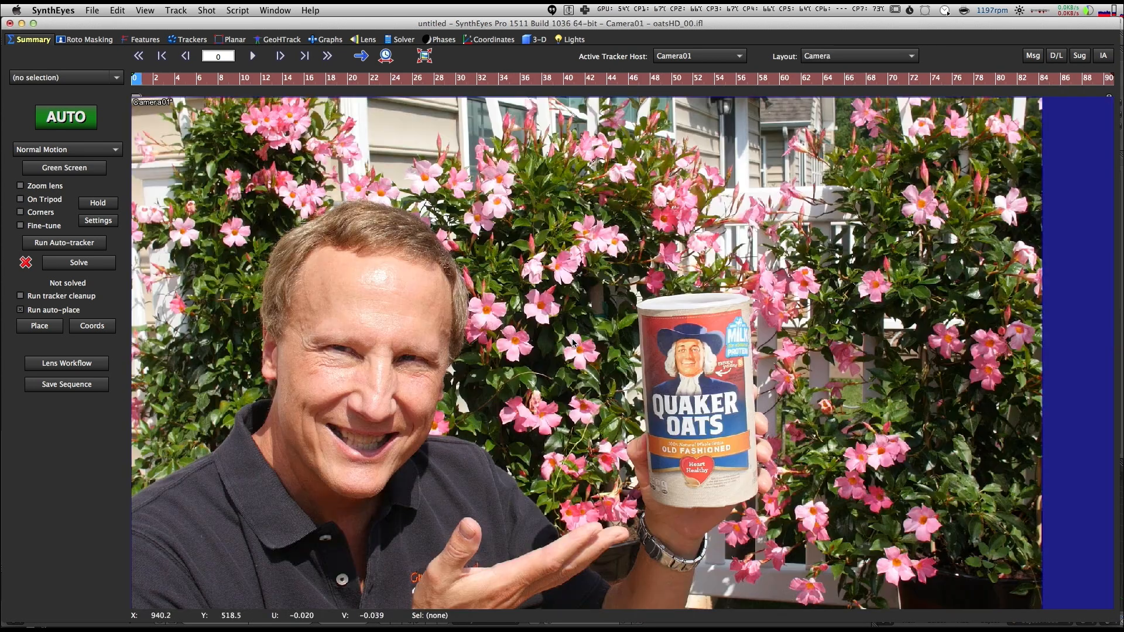
# Step: Set up the GeoHTrack perspective view at frame 67, locked to the camera and with the grid hidden
pyautogui.click(282, 39)
pyautogui.press('l')
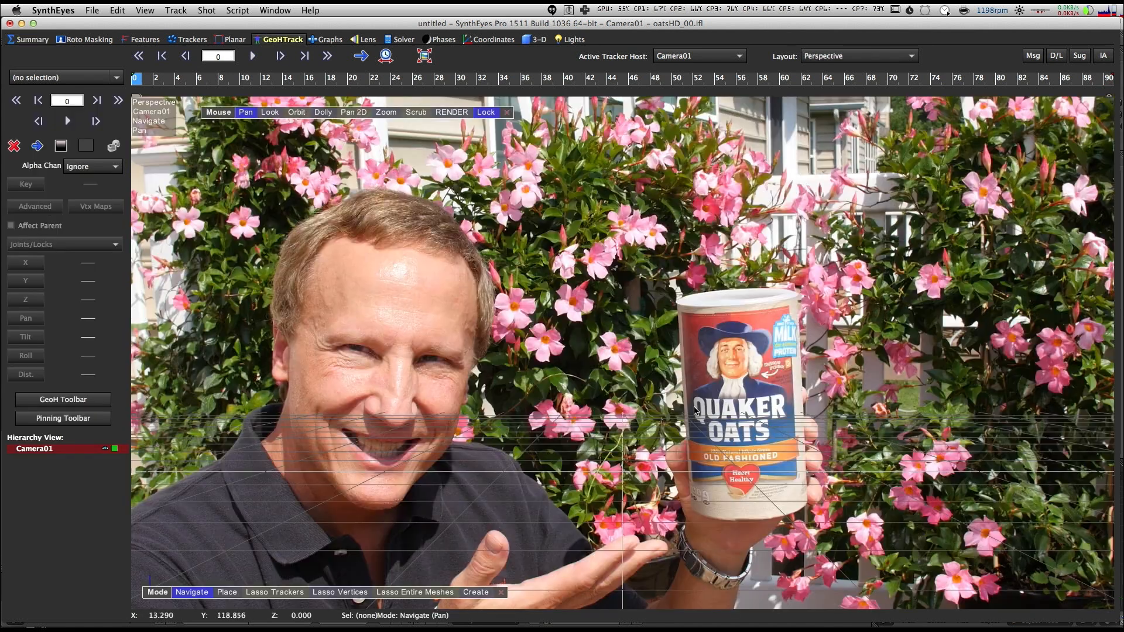
pyautogui.press('d')
pyautogui.press('d')
pyautogui.moveTo(634, 75); pyautogui.dragTo(858, 89)
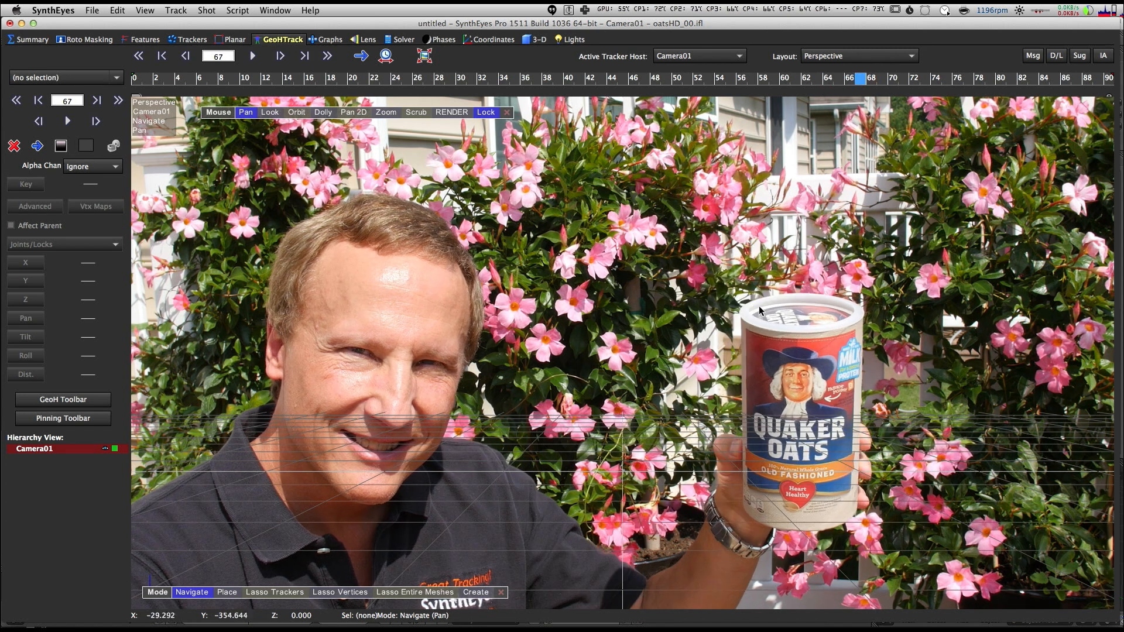
pyautogui.press('g')
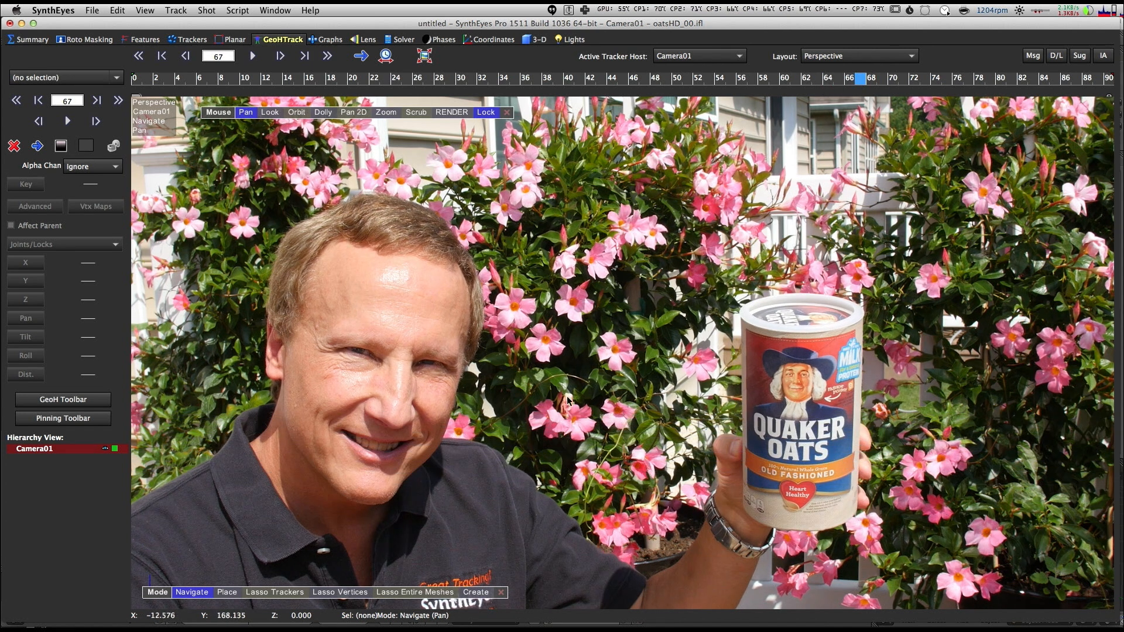
# Step: Create a cylinder mesh beside the oats can and size it to roughly the can's proportions
pyautogui.scroll(-5, 638, 359)
pyautogui.scroll(5, 638, 359)
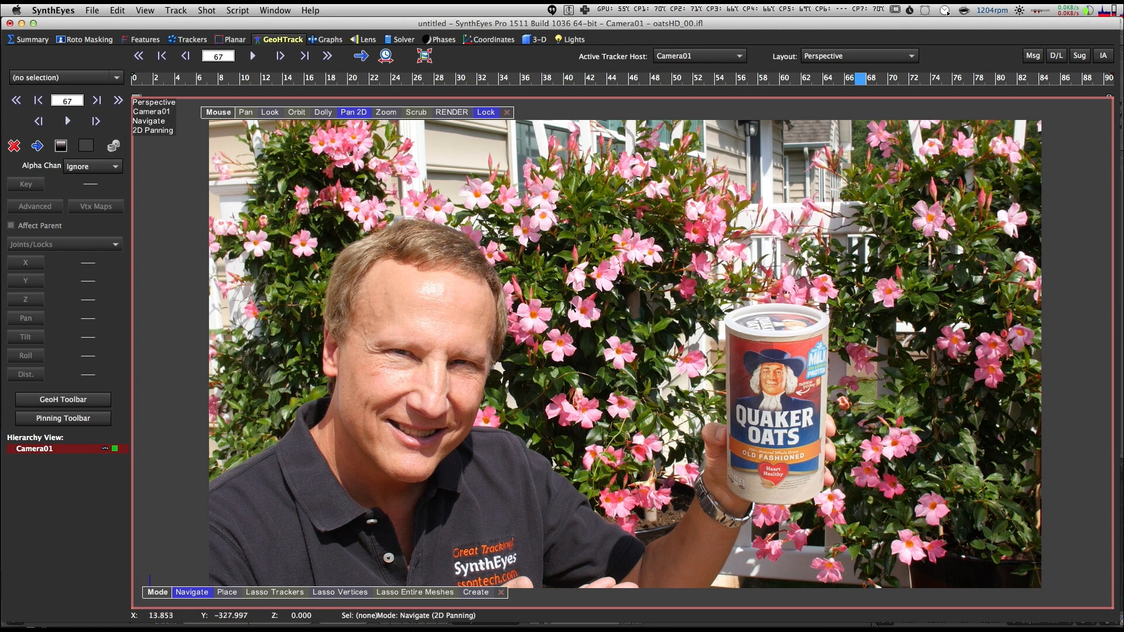
pyautogui.rightClick(573, 302)
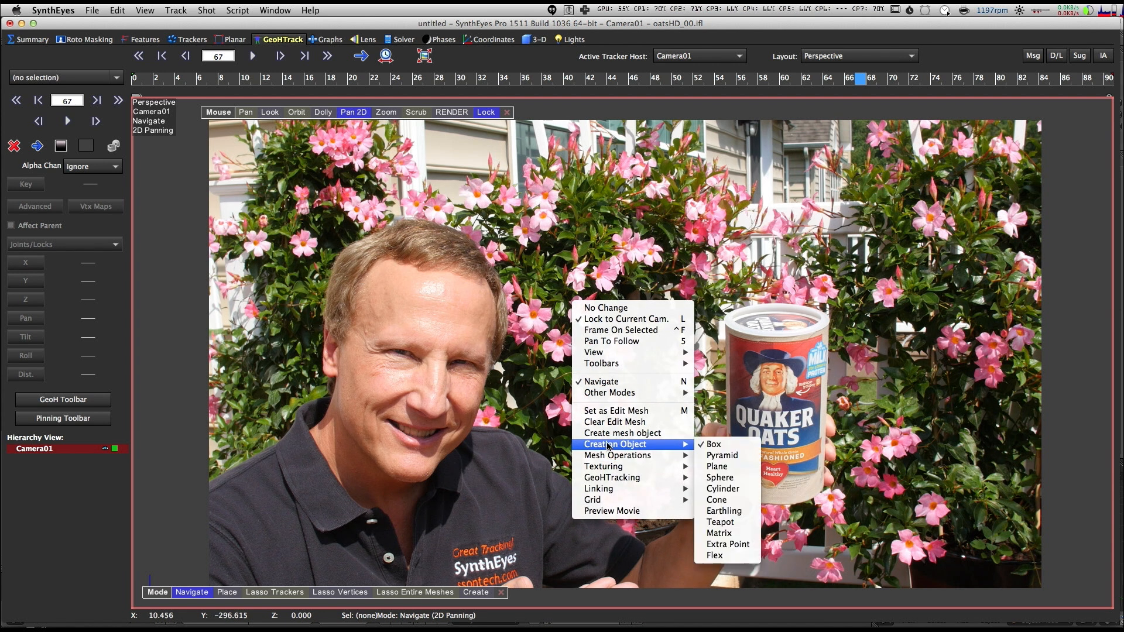
pyautogui.moveTo(611, 447)
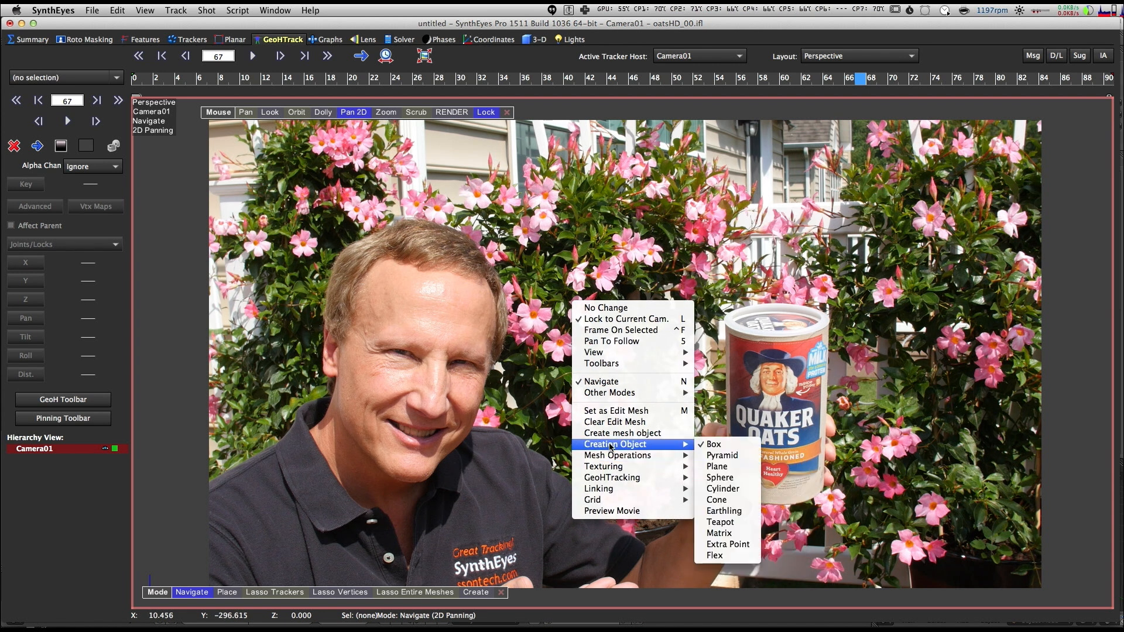
pyautogui.click(714, 489)
pyautogui.click(679, 474)
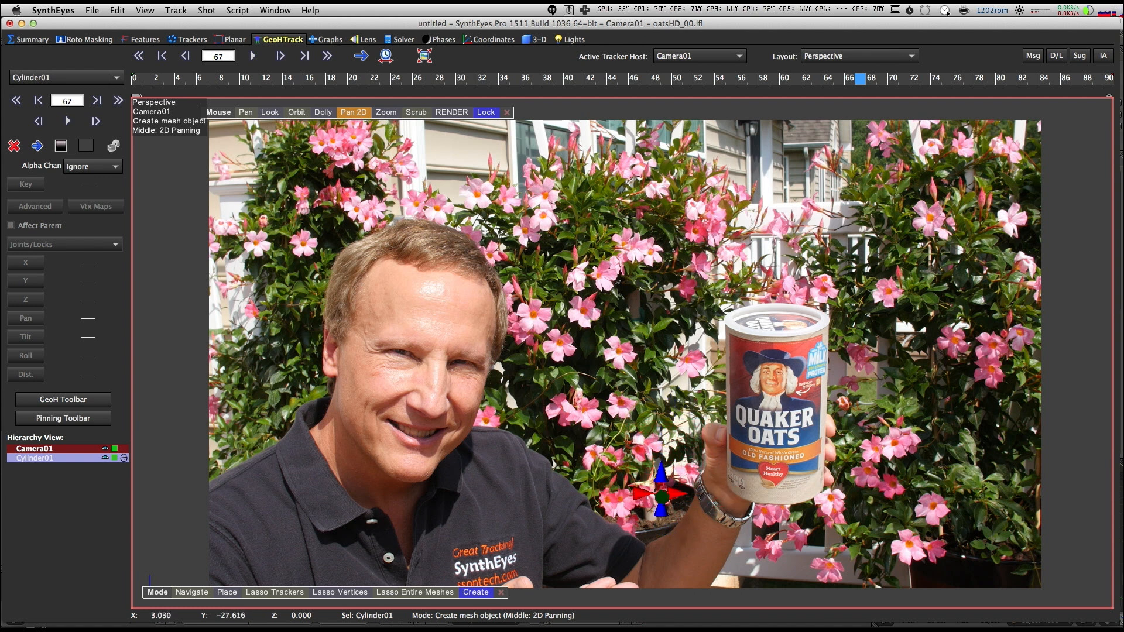
pyautogui.moveTo(682, 490); pyautogui.dragTo(687, 486)
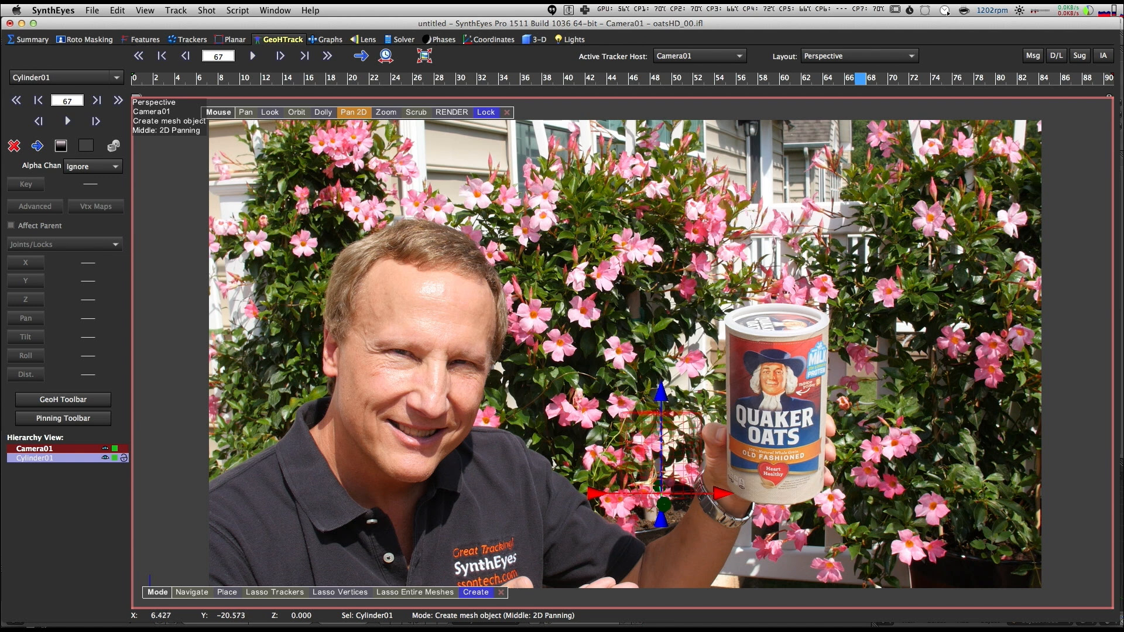
pyautogui.moveTo(689, 433); pyautogui.dragTo(693, 311)
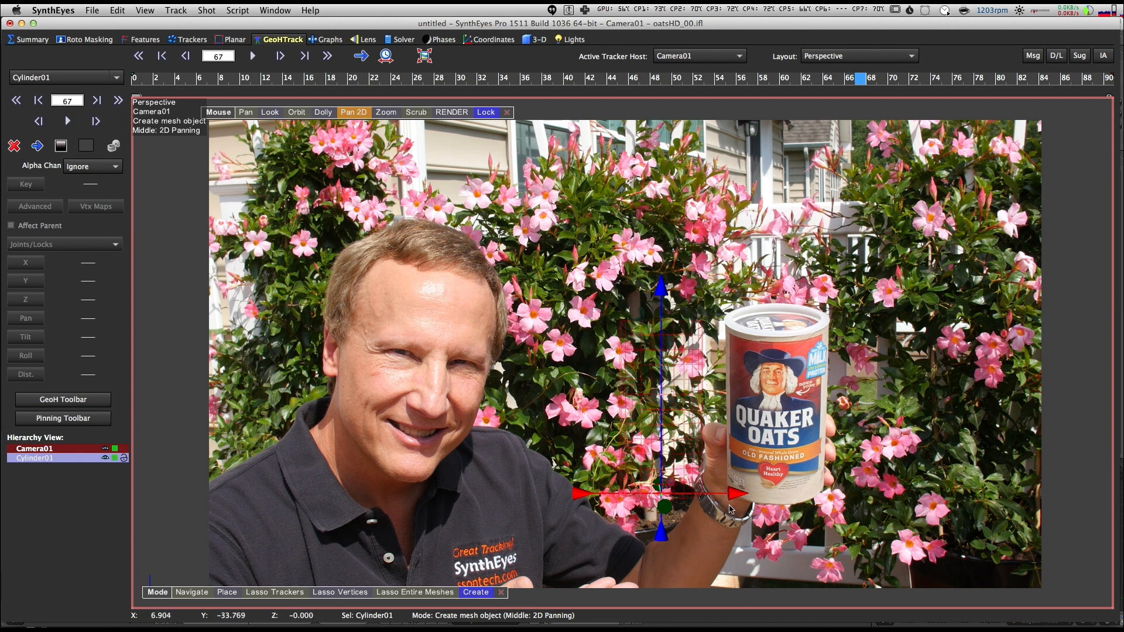
pyautogui.moveTo(739, 529); pyautogui.dragTo(722, 585)
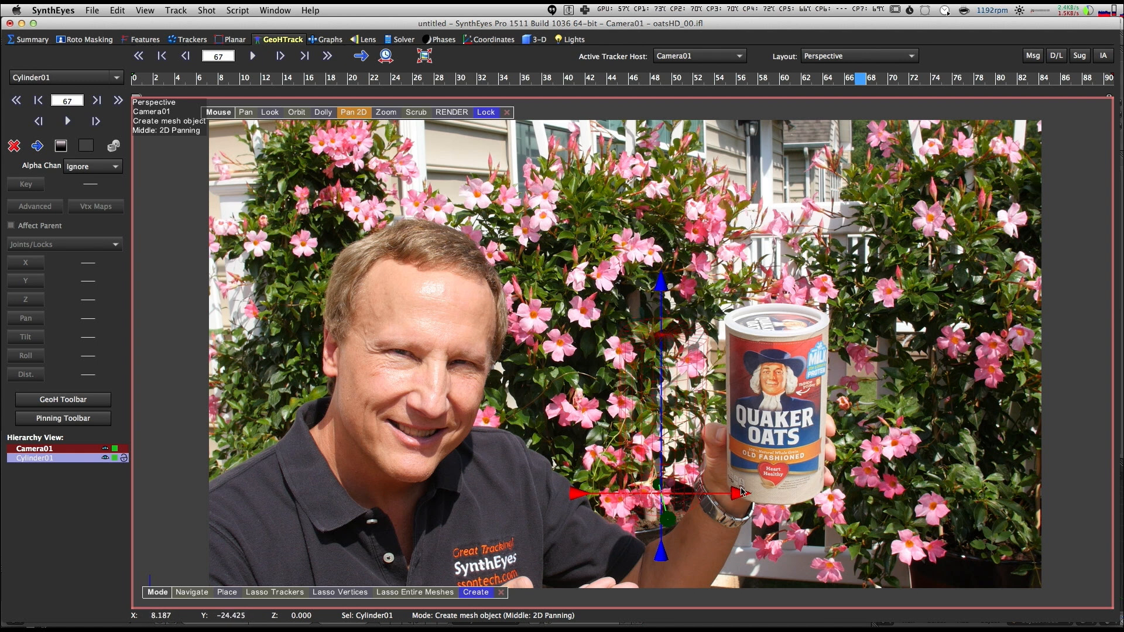
# Step: Create pins on the cylinder's top-right, top-left and bottom-left edges and match them to the oats can
pyautogui.click(60, 418)
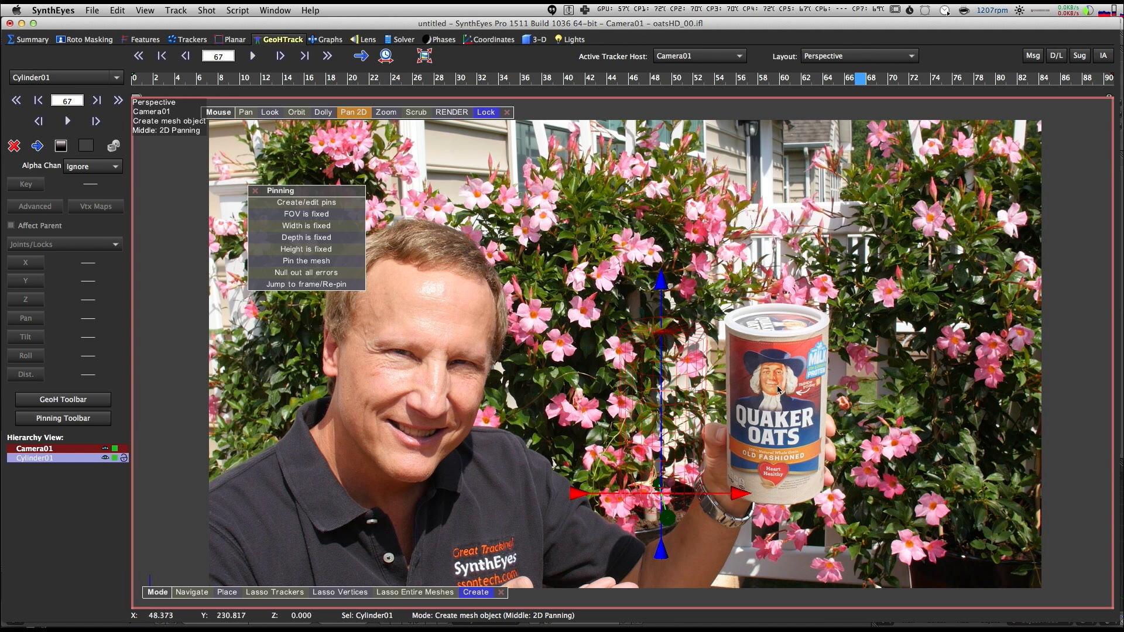
pyautogui.scroll(5, 784, 394)
pyautogui.scroll(-3, 784, 393)
pyautogui.scroll(3, 626, 375)
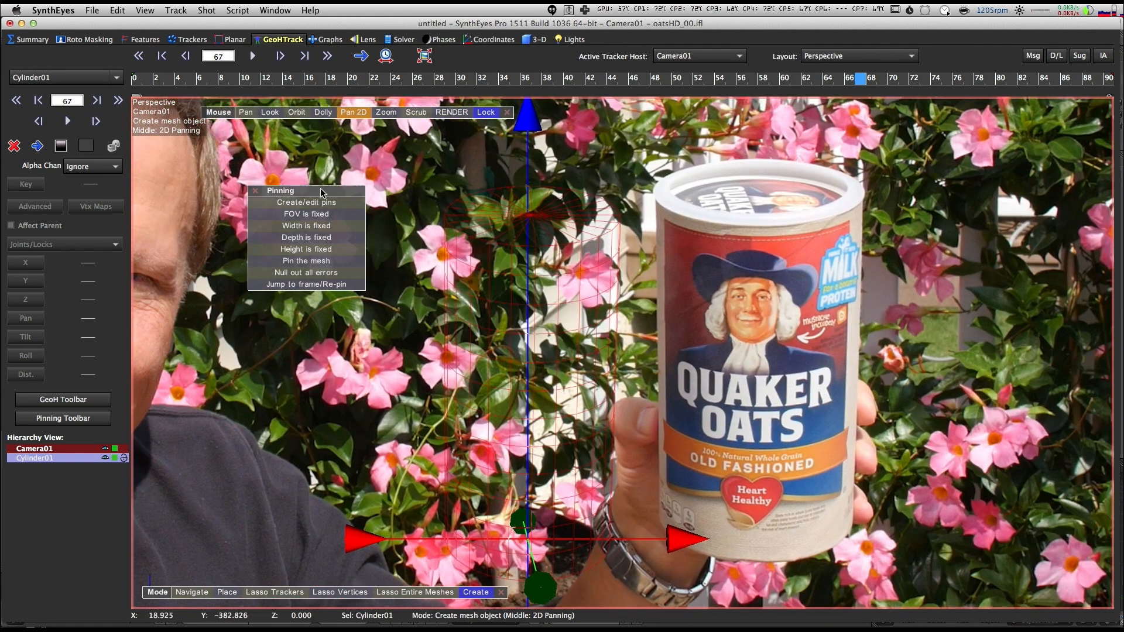
pyautogui.click(306, 202)
pyautogui.moveTo(619, 221); pyautogui.dragTo(861, 192)
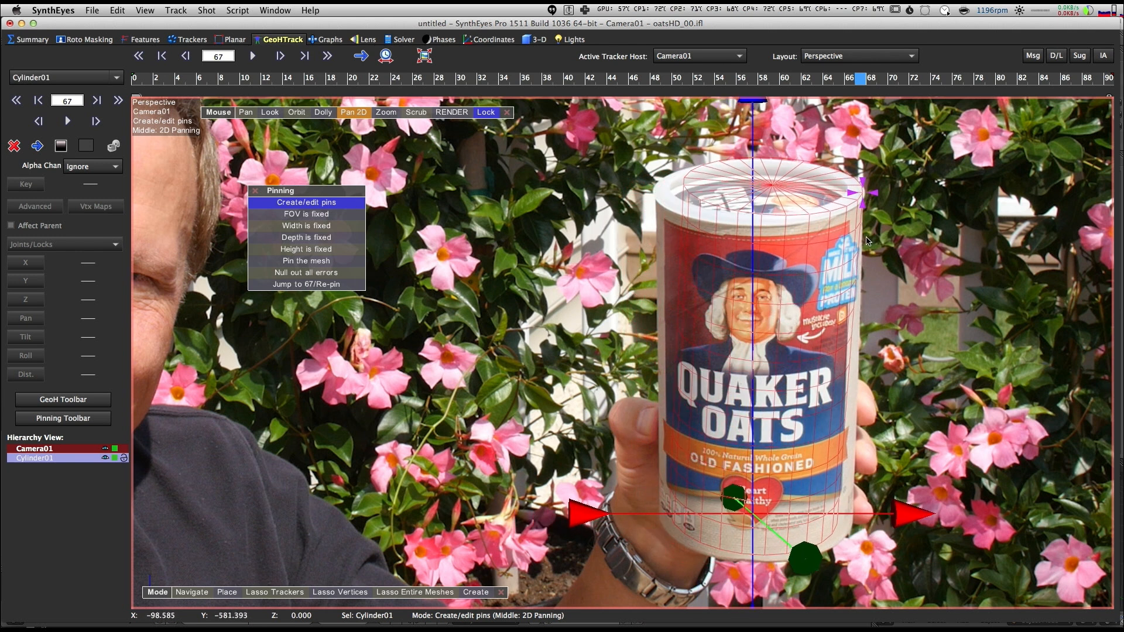
pyautogui.moveTo(686, 181); pyautogui.dragTo(653, 191)
pyautogui.moveTo(697, 587); pyautogui.dragTo(660, 520)
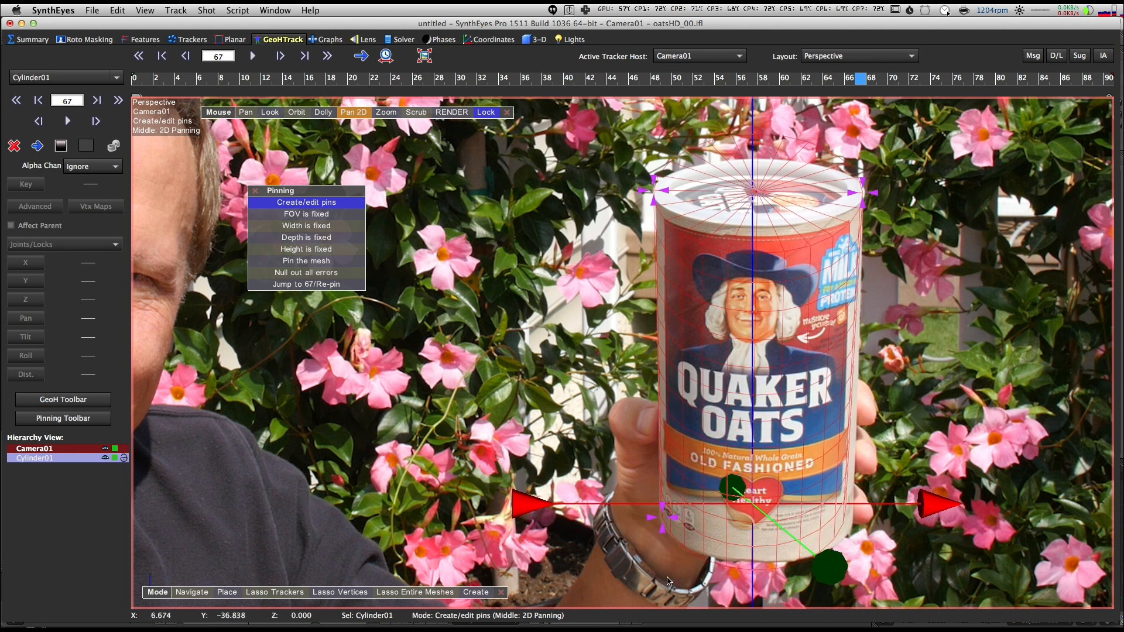
# Step: Let the FOV and height change while pinning, and pin the cylinder's bottom-right edge and front lid rim to the can
pyautogui.click(297, 214)
pyautogui.click(305, 249)
pyautogui.click(846, 524)
pyautogui.moveTo(846, 524); pyautogui.dragTo(850, 525)
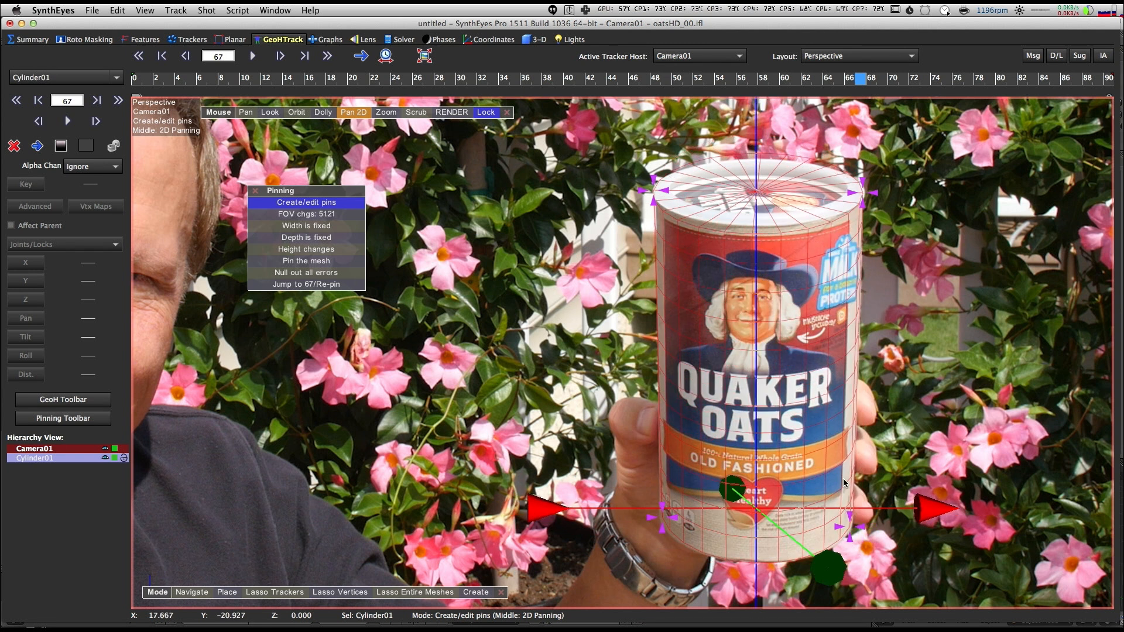
pyautogui.moveTo(864, 192); pyautogui.dragTo(861, 193)
pyautogui.moveTo(763, 232); pyautogui.dragTo(763, 224)
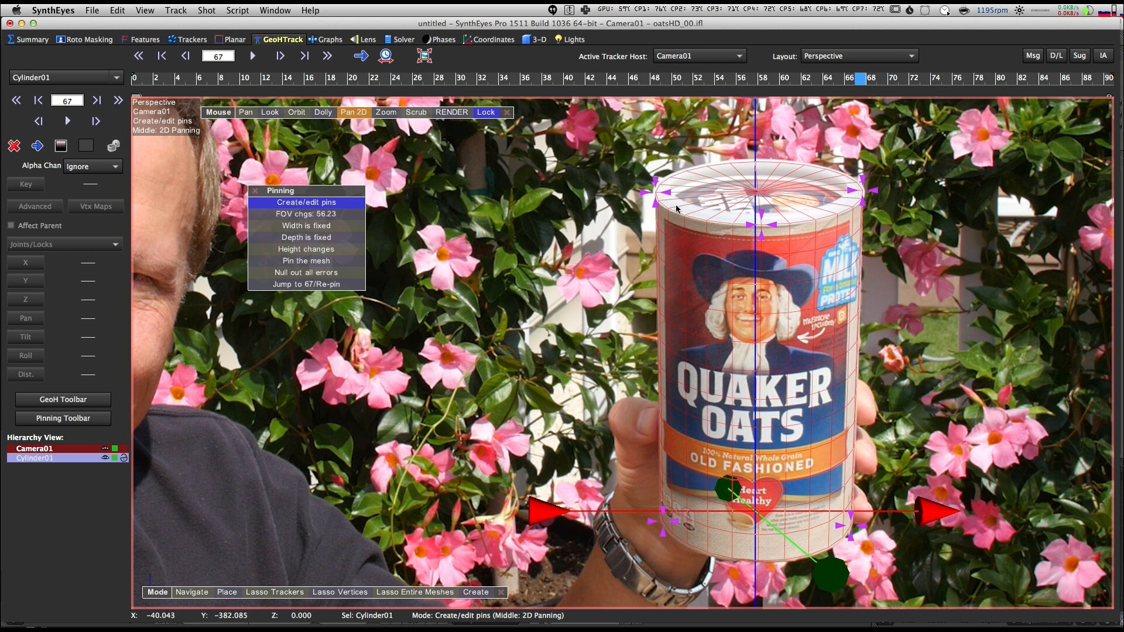
# Step: Fine-tune the left and right lid-rim pins and pin the cylinder's rear rim to the back of the lid
pyautogui.scroll(5, 677, 209)
pyautogui.moveTo(607, 167); pyautogui.dragTo(610, 165)
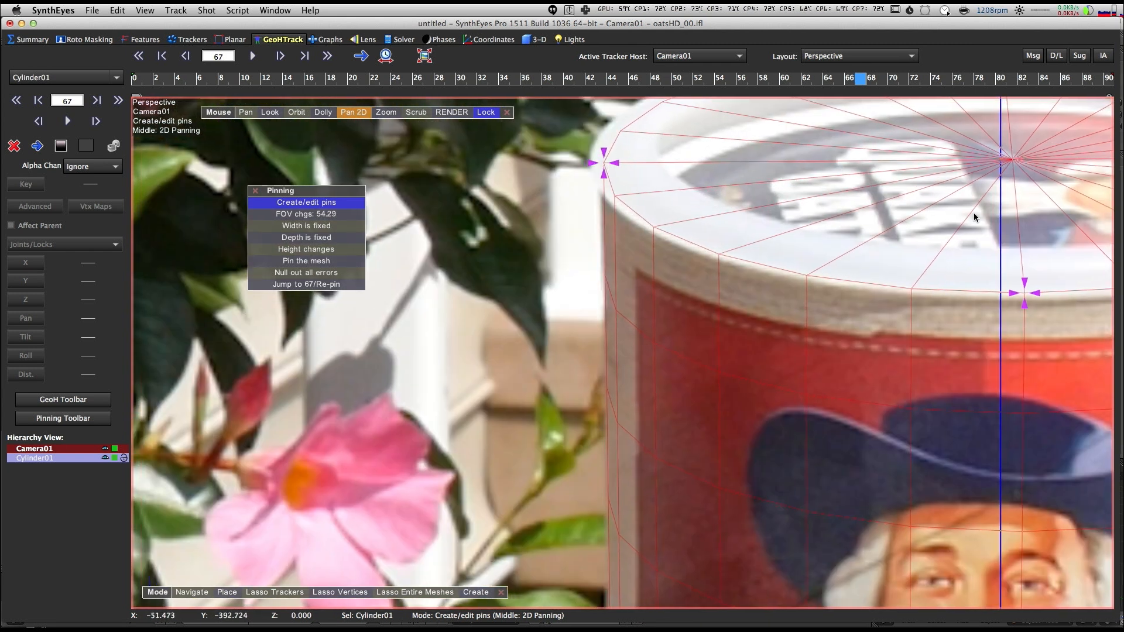
pyautogui.moveTo(976, 215); pyautogui.dragTo(598, 209, button='middle')
pyautogui.moveTo(1019, 198); pyautogui.dragTo(850, 200, button='middle')
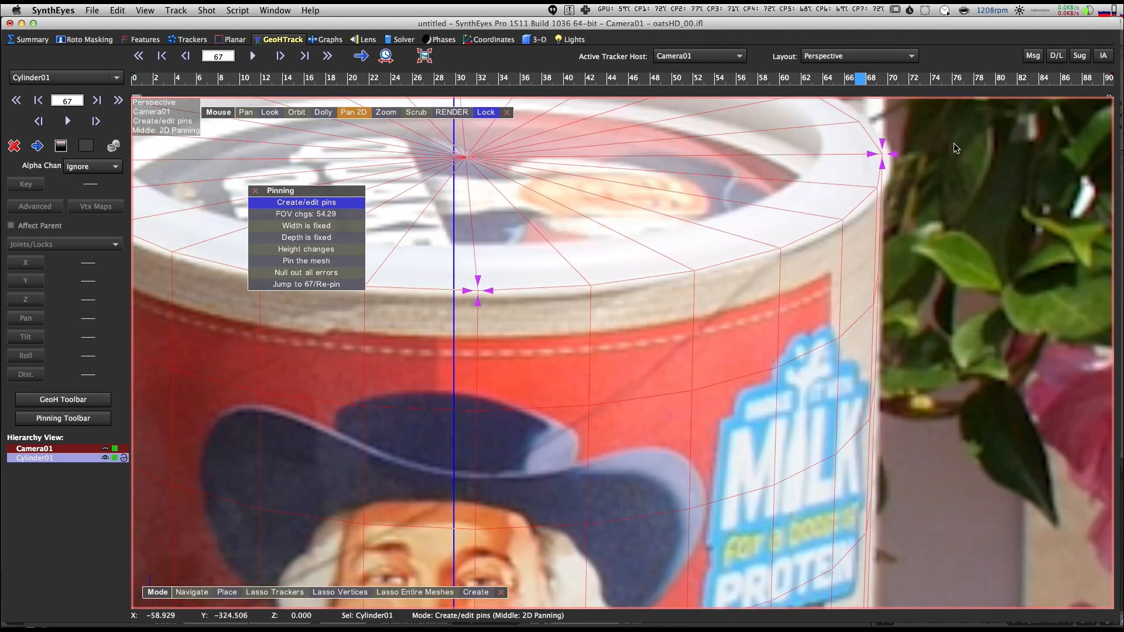
pyautogui.moveTo(897, 159); pyautogui.dragTo(900, 158)
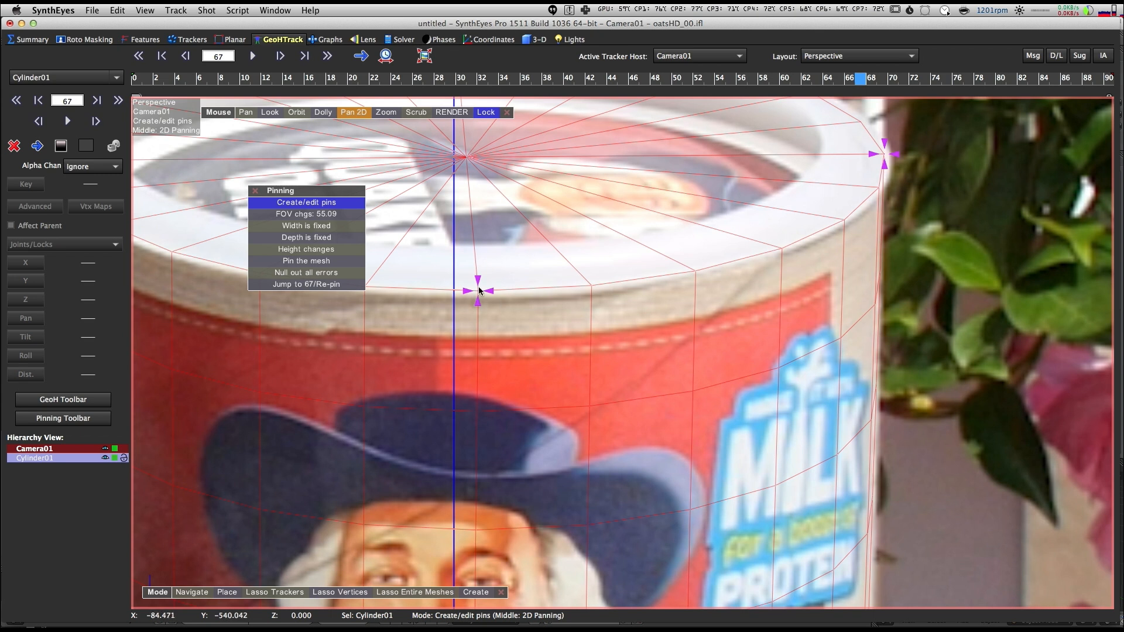
pyautogui.scroll(-3, 676, 285)
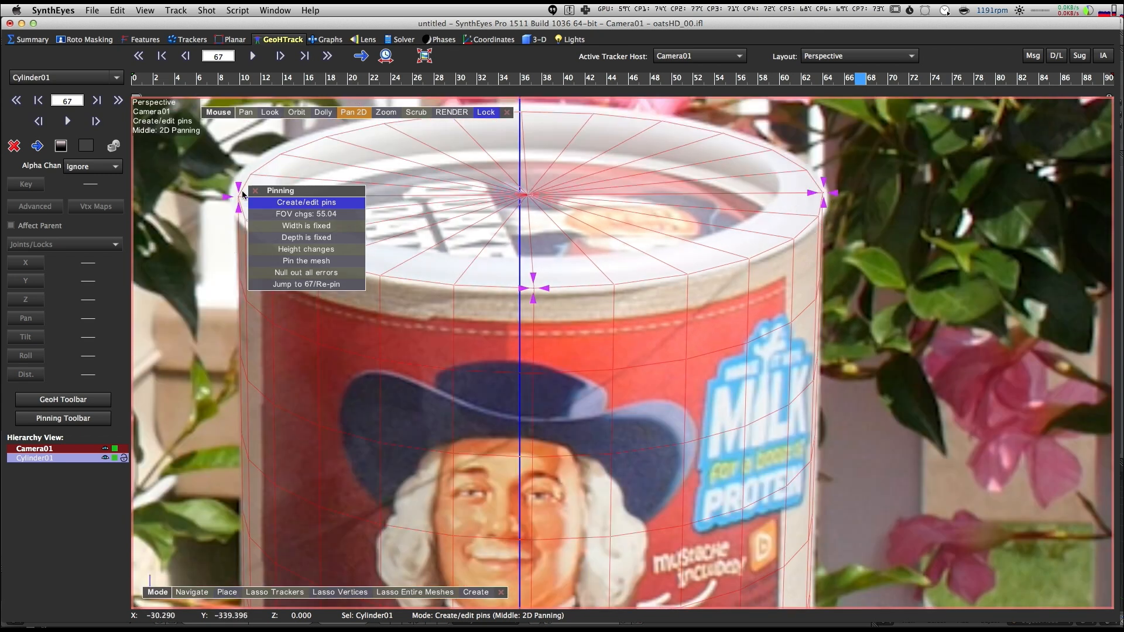
pyautogui.moveTo(559, 216); pyautogui.dragTo(574, 269, button='middle')
pyautogui.moveTo(545, 169); pyautogui.dragTo(540, 158)
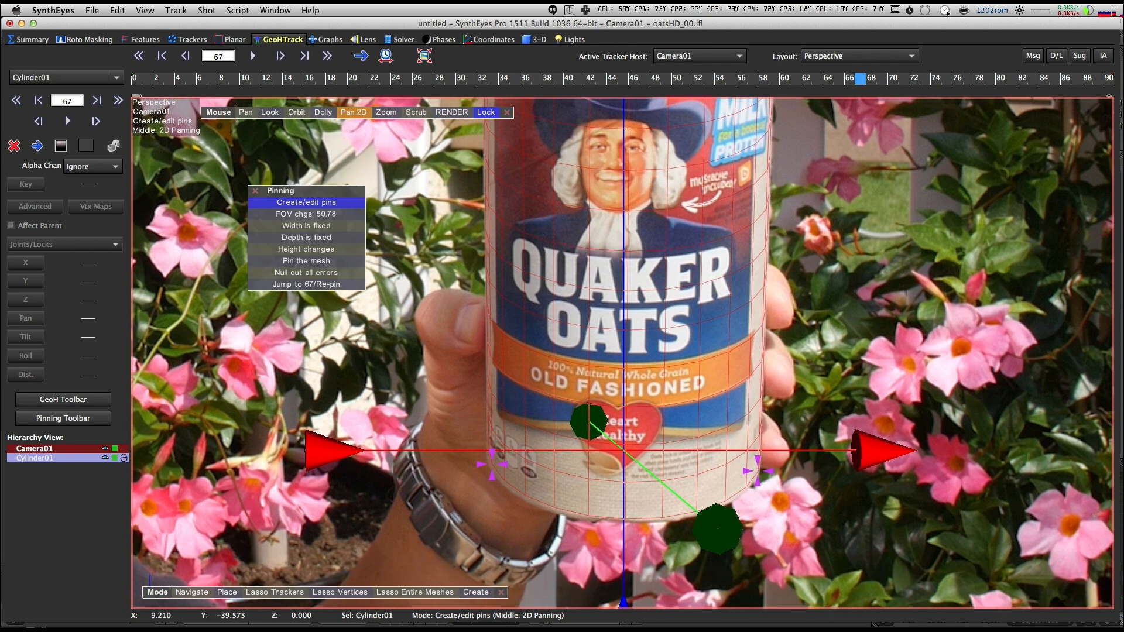
# Step: Pin the cylinder's front bottom edge to the base of the oats can
pyautogui.moveTo(481, 583); pyautogui.dragTo(497, 541, button='middle')
pyautogui.click(642, 479)
pyautogui.scroll(-5, 724, 456)
pyautogui.moveTo(685, 236); pyautogui.dragTo(634, 274, button='middle')
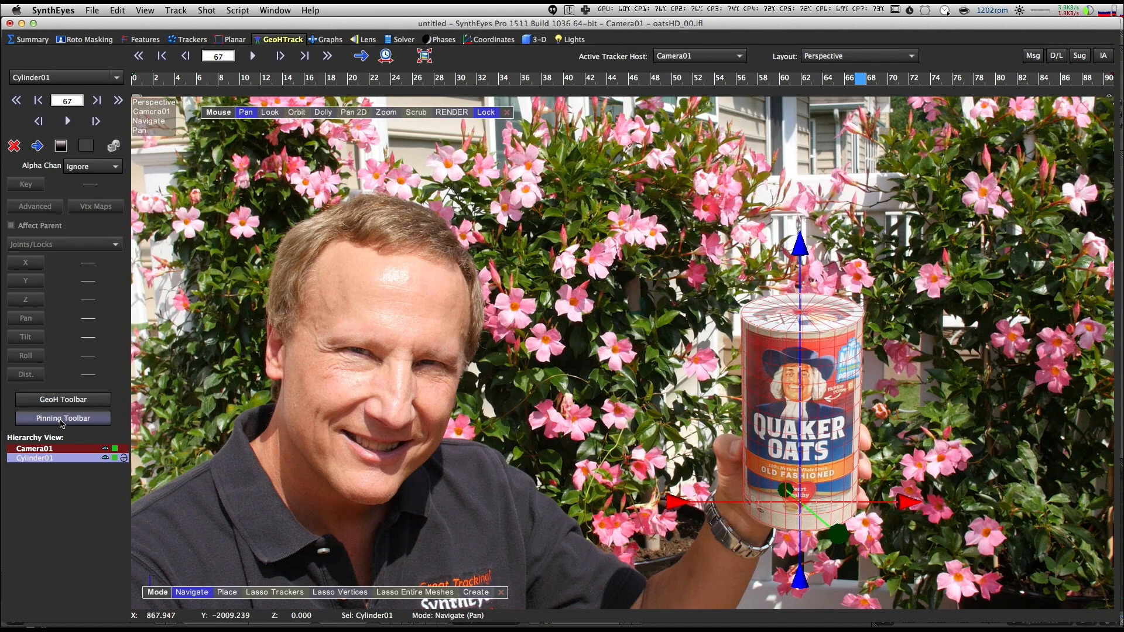
# Step: Make the unparented cylinder a new GeoH root object with GeoH Surface Lasso, and close the GeoHTrack toolbar
pyautogui.click(63, 401)
pyautogui.moveTo(183, 195); pyautogui.dragTo(325, 183)
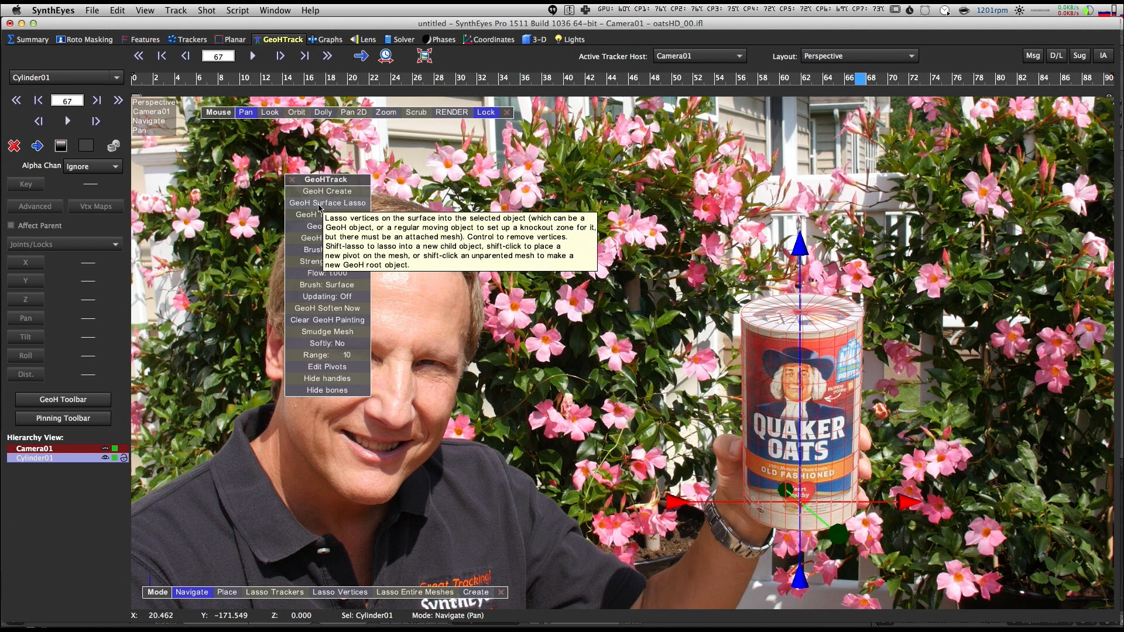
pyautogui.click(320, 205)
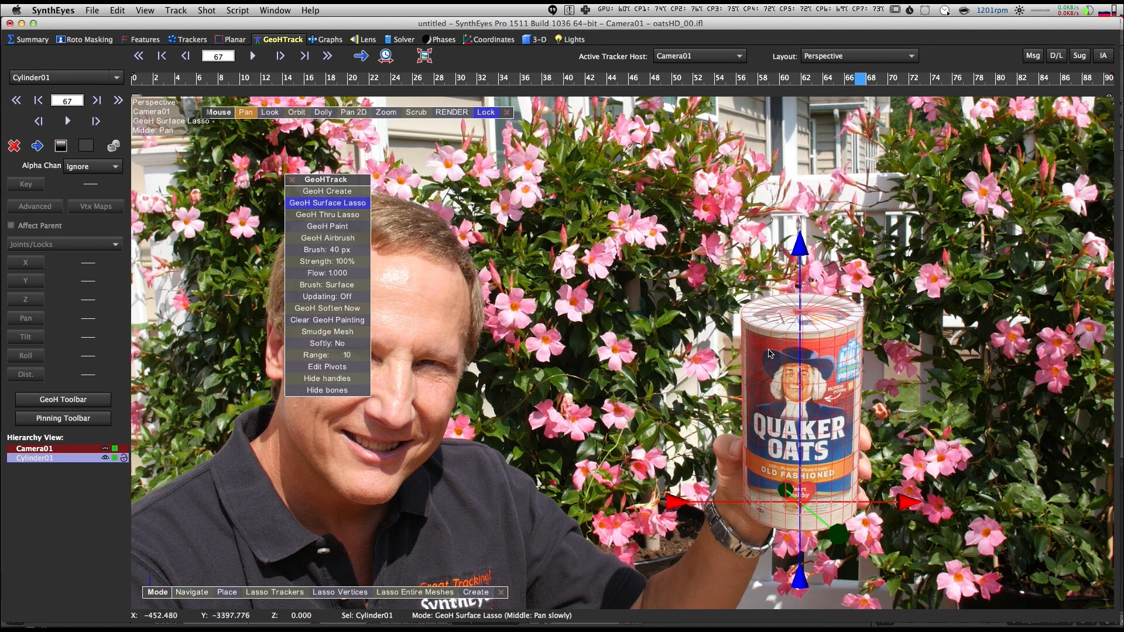
pyautogui.click(771, 354)
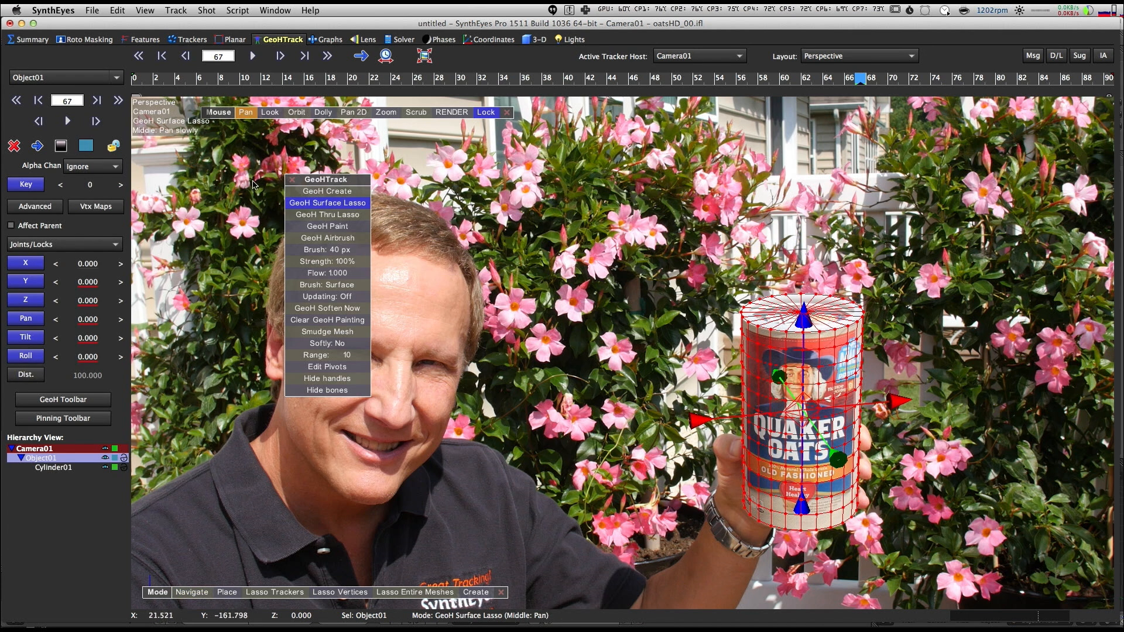
pyautogui.click(292, 180)
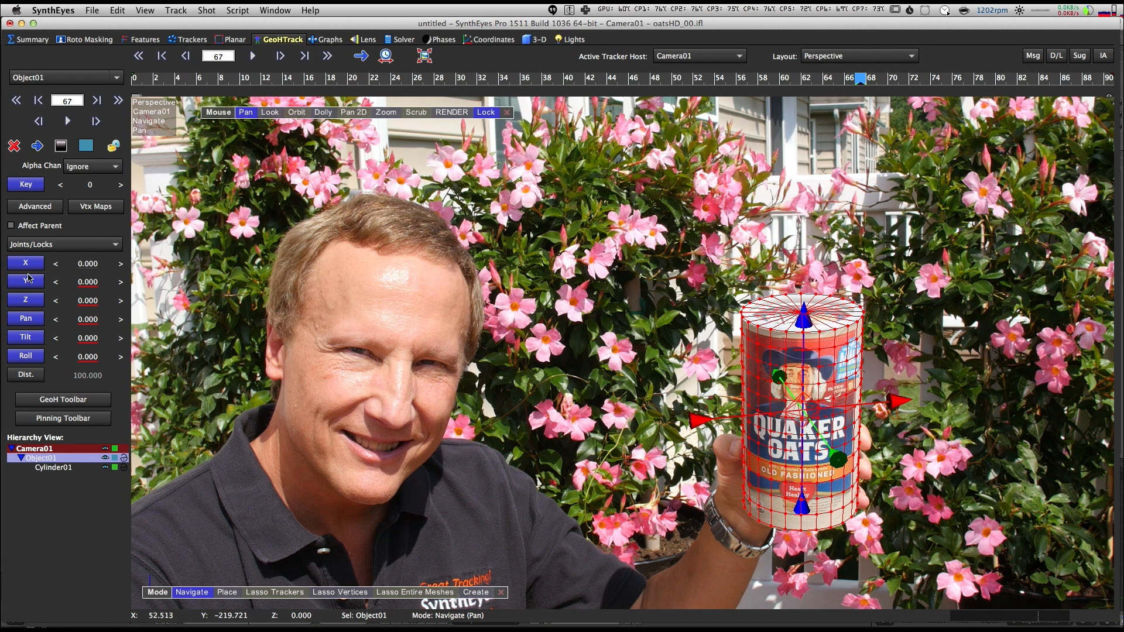
# Step: Unlock the GeoH object's X, Y, Z, Pan, Tilt and Roll, and play the shot forward from frame 67 to track it
pyautogui.click(26, 263)
pyautogui.click(25, 281)
pyautogui.click(25, 300)
pyautogui.click(26, 318)
pyautogui.click(26, 340)
pyautogui.click(25, 356)
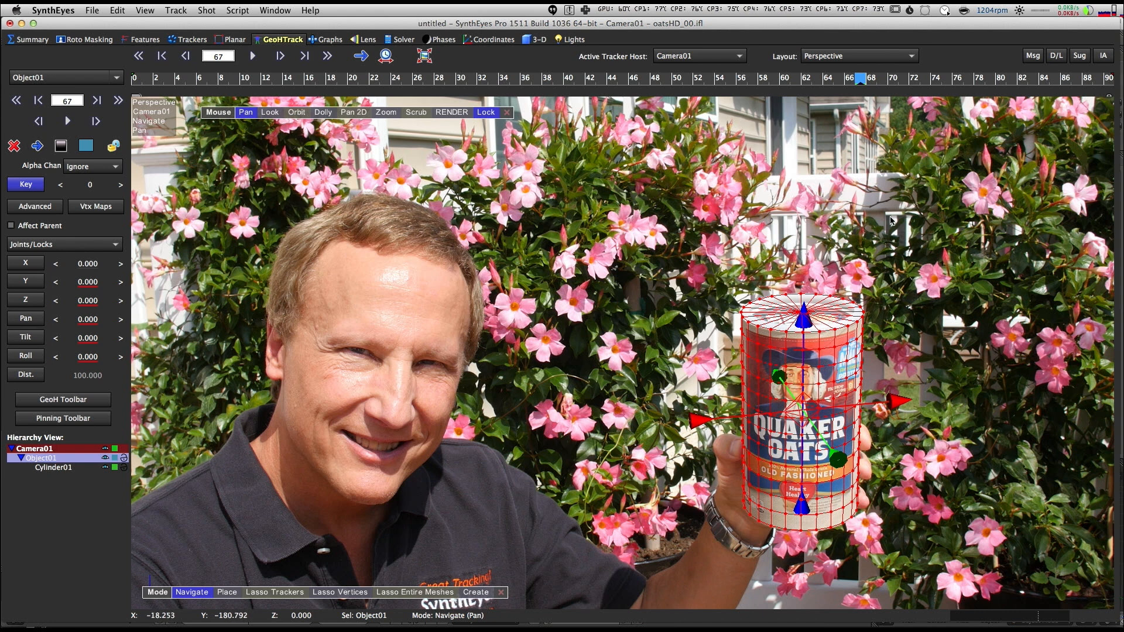
pyautogui.press('space')
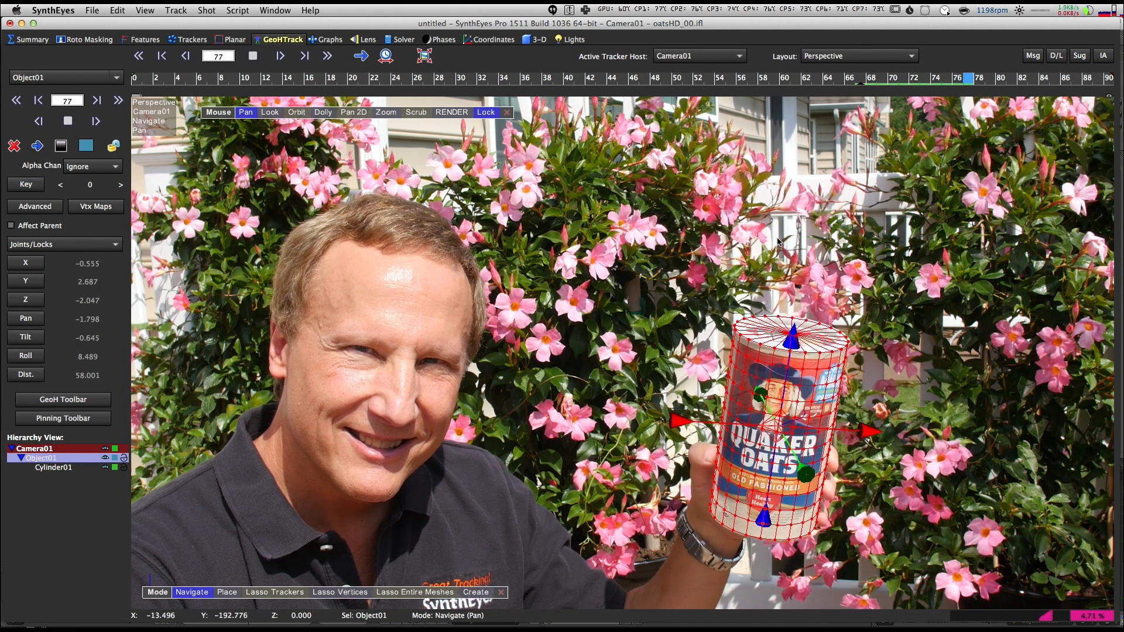
# Step: Return to frame 67, reverse the playback direction and track the GeoH object backward through the shot
pyautogui.moveTo(1097, 81); pyautogui.dragTo(862, 93)
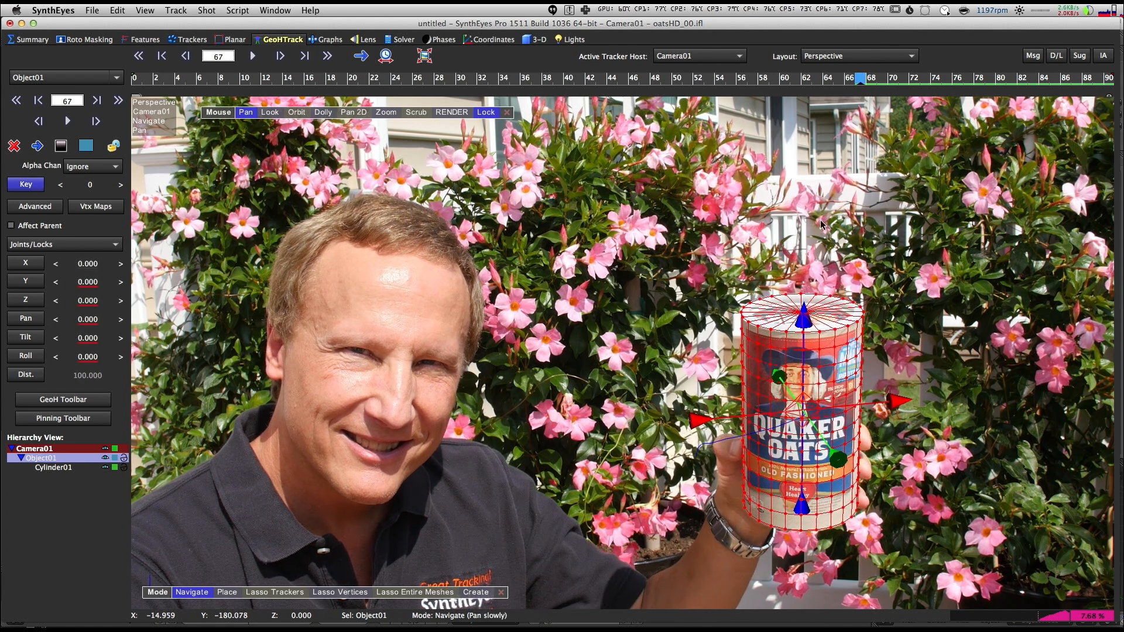
pyautogui.press('super+b')
pyautogui.press('space')
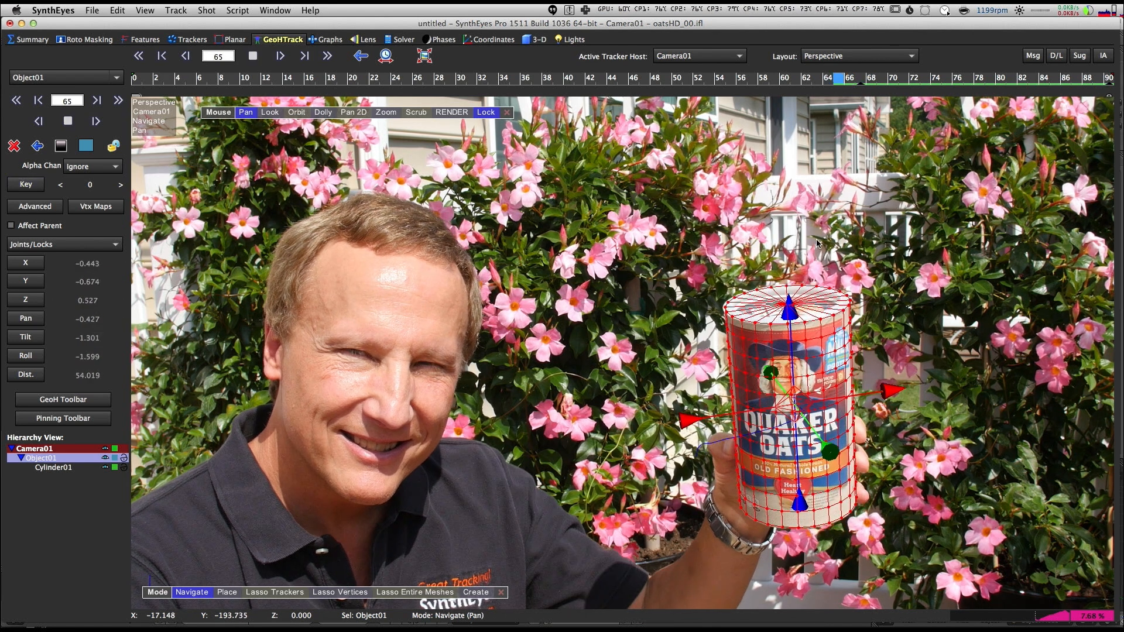
pyautogui.press('space')
# Step: Add a key to the GeoH object at frame 59 and retrack it backward to frame 58
pyautogui.moveTo(672, 81); pyautogui.dragTo(773, 86)
pyautogui.press('k')
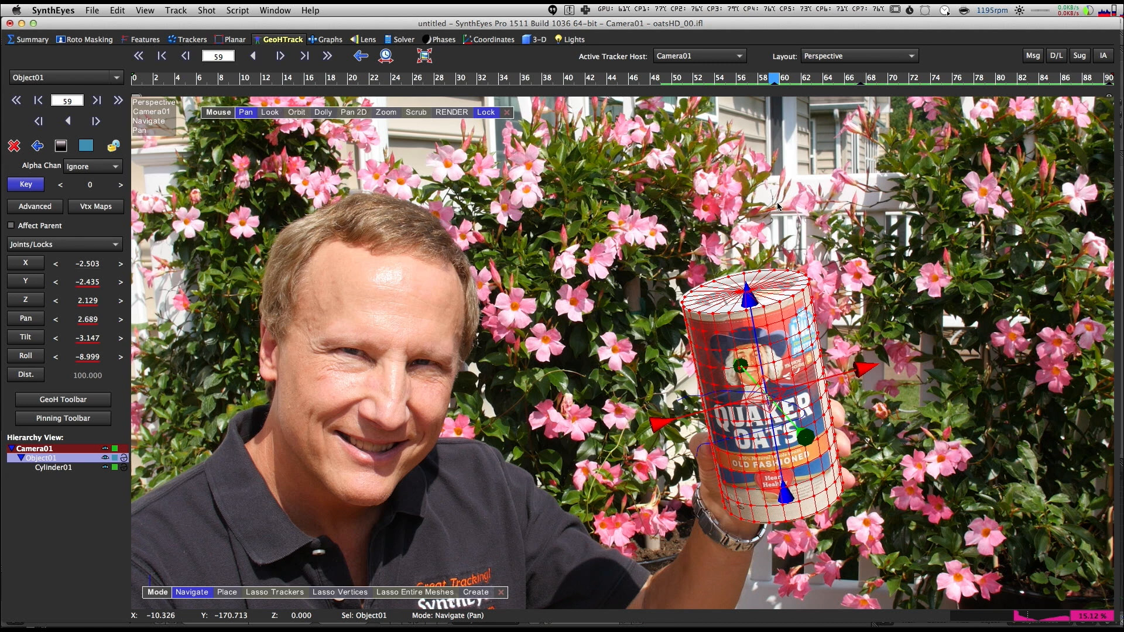
pyautogui.press('s')
pyautogui.press('s')
pyautogui.press('s')
pyautogui.press('s')
pyautogui.press('s')
pyautogui.press('s')
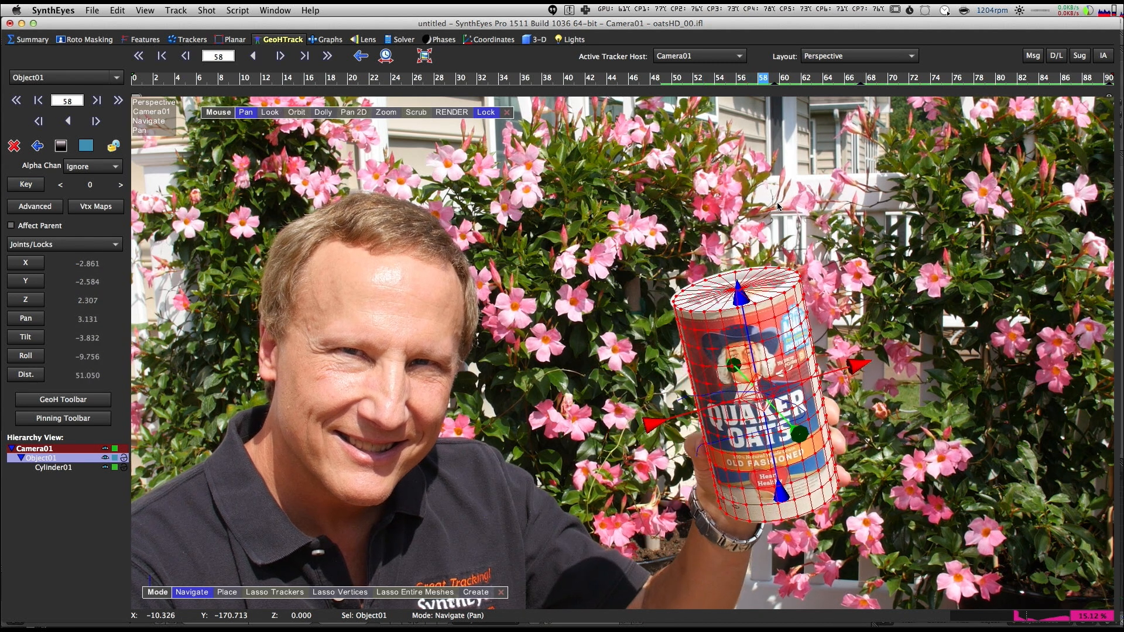
# Step: Compare the cylinder's fit on the frames before frame 58 and add a GeoH key at frame 56
pyautogui.press('Left')
pyautogui.press('Left')
pyautogui.press('Left')
pyautogui.press('Left')
pyautogui.press('Right')
pyautogui.press('Right')
pyautogui.press('Left')
pyautogui.press('Right')
pyautogui.press('k')
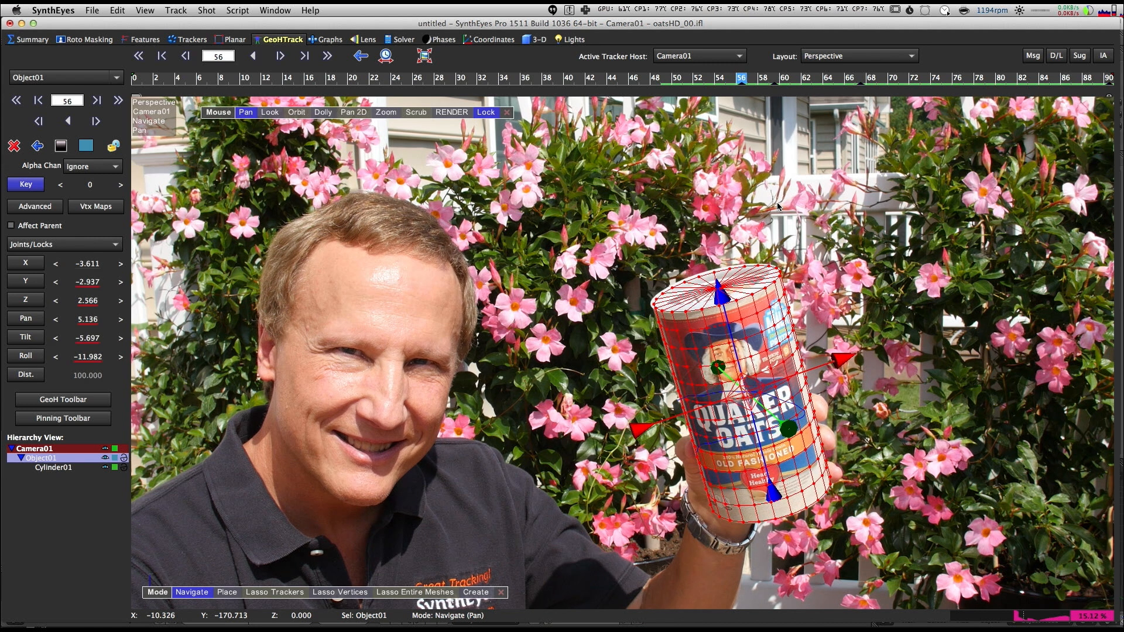
# Step: Try a GeoH key at frame 52 and retrack the can backward to frame 50
pyautogui.press('Left')
pyautogui.press('Left')
pyautogui.press('Left')
pyautogui.press('Left')
pyautogui.press('Left')
pyautogui.press('Left')
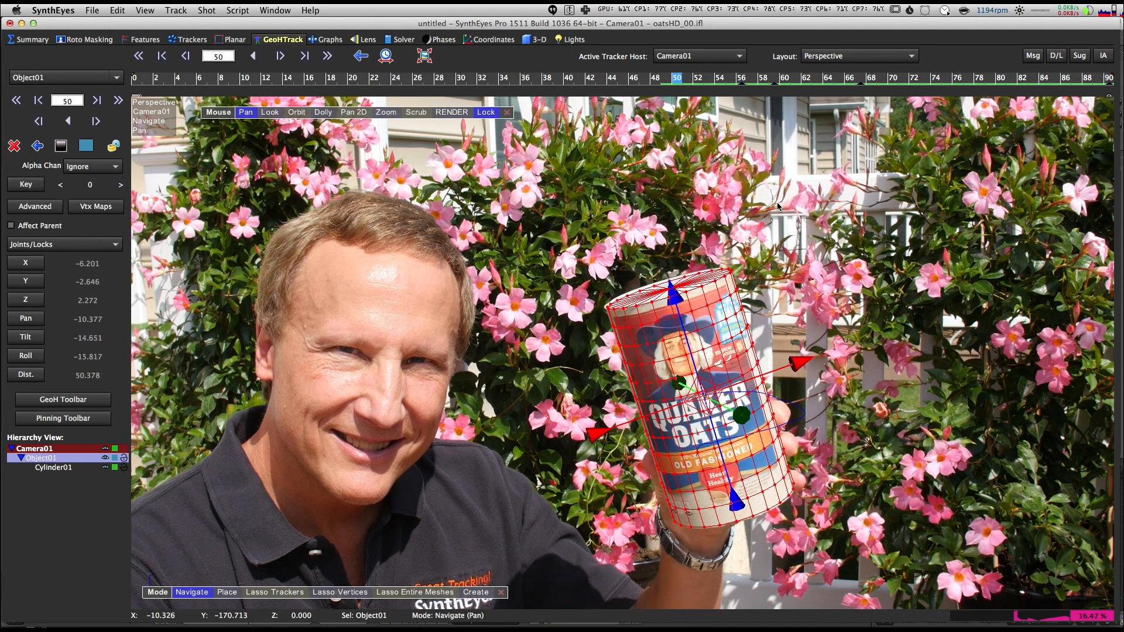
pyautogui.press('Right')
pyautogui.press('Right')
pyautogui.press('Right')
pyautogui.press('Left')
pyautogui.press('k')
pyautogui.press('Left')
pyautogui.press('Left')
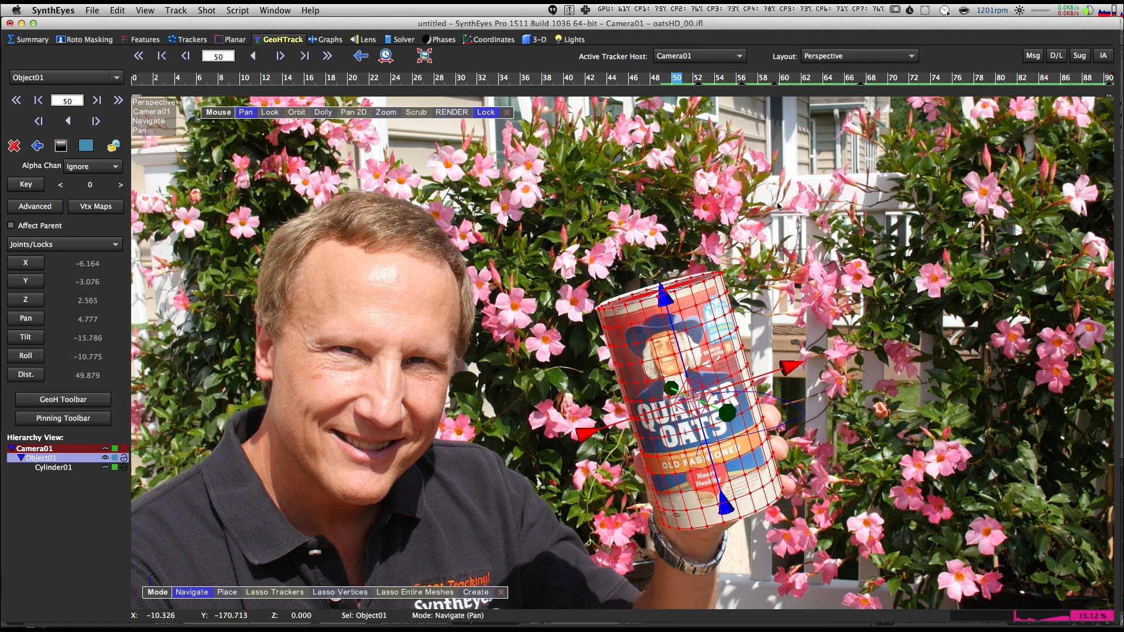
# Step: Step back and forth through the frames around 50 to 56 to check how well the cylinder follows the can
pyautogui.press('Right')
pyautogui.press('Right')
pyautogui.press('Left')
pyautogui.press('Right')
pyautogui.press('Right')
pyautogui.press('Right')
pyautogui.press('Right')
pyautogui.press('Right')
pyautogui.press('Left')
pyautogui.press('Left')
pyautogui.press('Left')
pyautogui.press('Left')
pyautogui.press('Left')
pyautogui.press('Left')
pyautogui.press('Left')
pyautogui.press('Left')
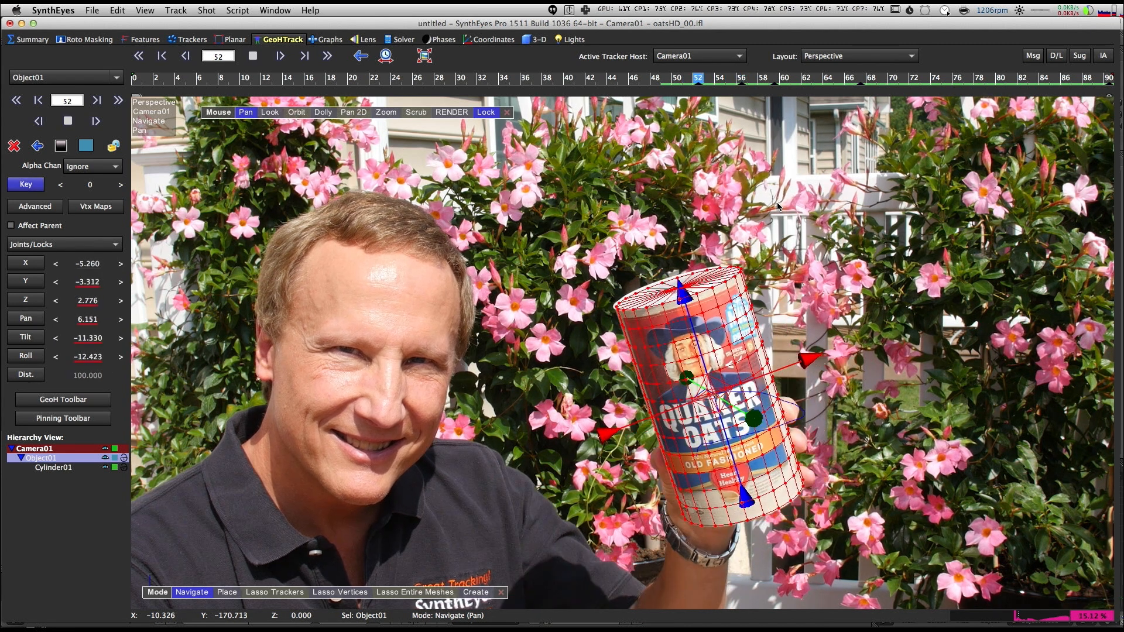
pyautogui.press('Right')
pyautogui.press('Right')
pyautogui.press('Right')
pyautogui.press('Right')
pyautogui.press('Left')
pyautogui.press('Right')
pyautogui.press('Right')
pyautogui.press('Left')
pyautogui.press('Right')
pyautogui.press('Right')
pyautogui.press('Right')
pyautogui.press('Right')
pyautogui.press('Left')
pyautogui.press('Left')
pyautogui.press('Left')
pyautogui.press('Left')
pyautogui.press('Left')
pyautogui.press('Left')
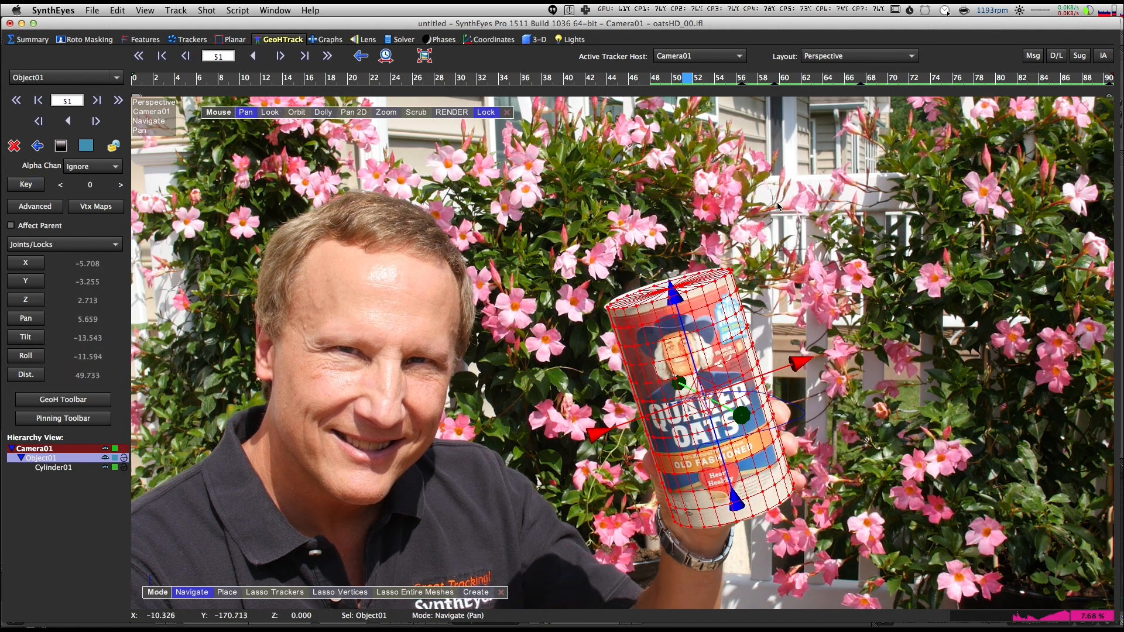
# Step: Add a GeoH key to the object at frame 53 and retrack it backward to frame 50
pyautogui.press('Right')
pyautogui.press('Right')
pyautogui.press('Right')
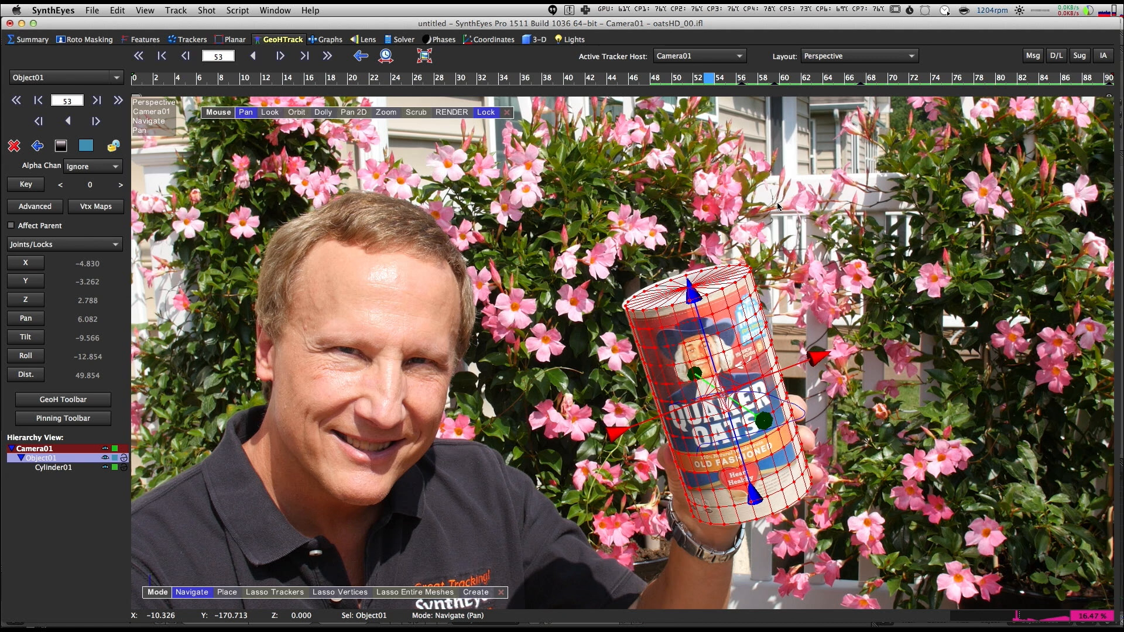
pyautogui.press('Left')
pyautogui.press('Left')
pyautogui.press('Left')
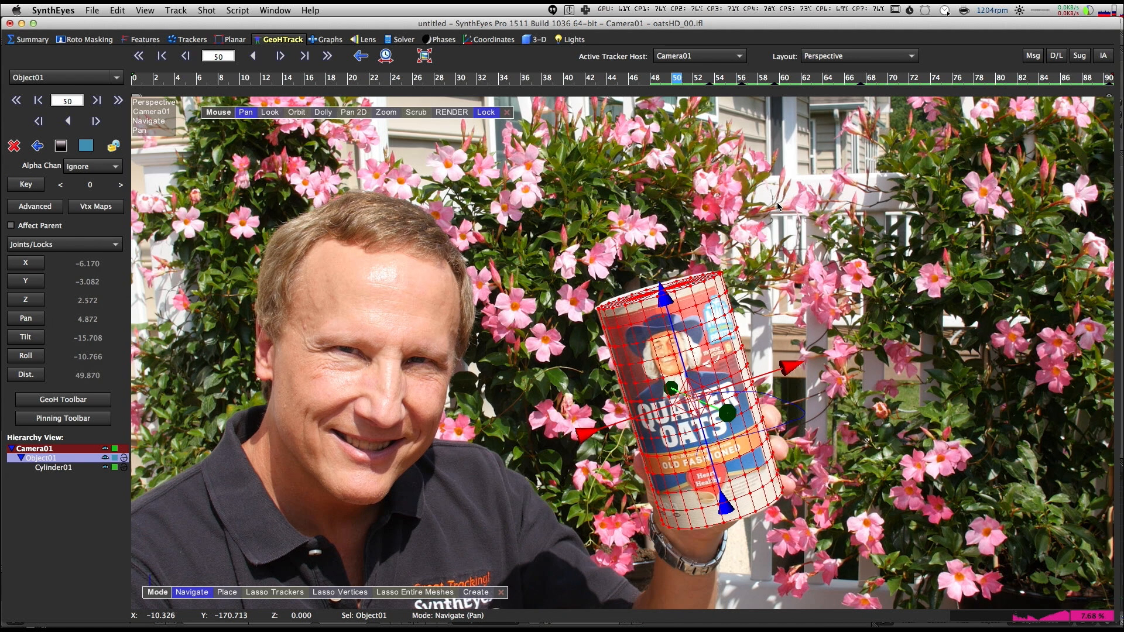
# Step: Add a GeoH key at frame 50 and continue tracking the can backward to frame 47
pyautogui.press('Left')
pyautogui.press('Left')
pyautogui.press('Left')
pyautogui.press('Left')
pyautogui.press('Left')
pyautogui.press('Left')
pyautogui.press('Left')
pyautogui.press('Left')
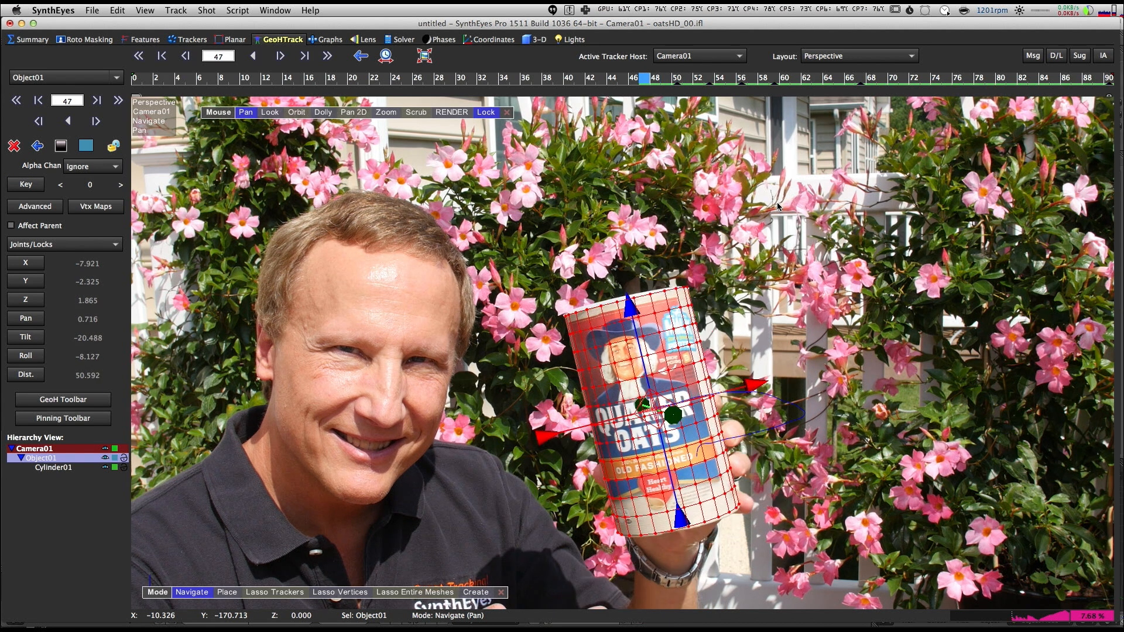
# Step: Continue tracking the oats can backward frame by frame from frame 47 to frame 33
pyautogui.press('Left')
pyautogui.press('Left')
pyautogui.press('Left')
pyautogui.press('Left')
pyautogui.press('Left')
pyautogui.press('Left')
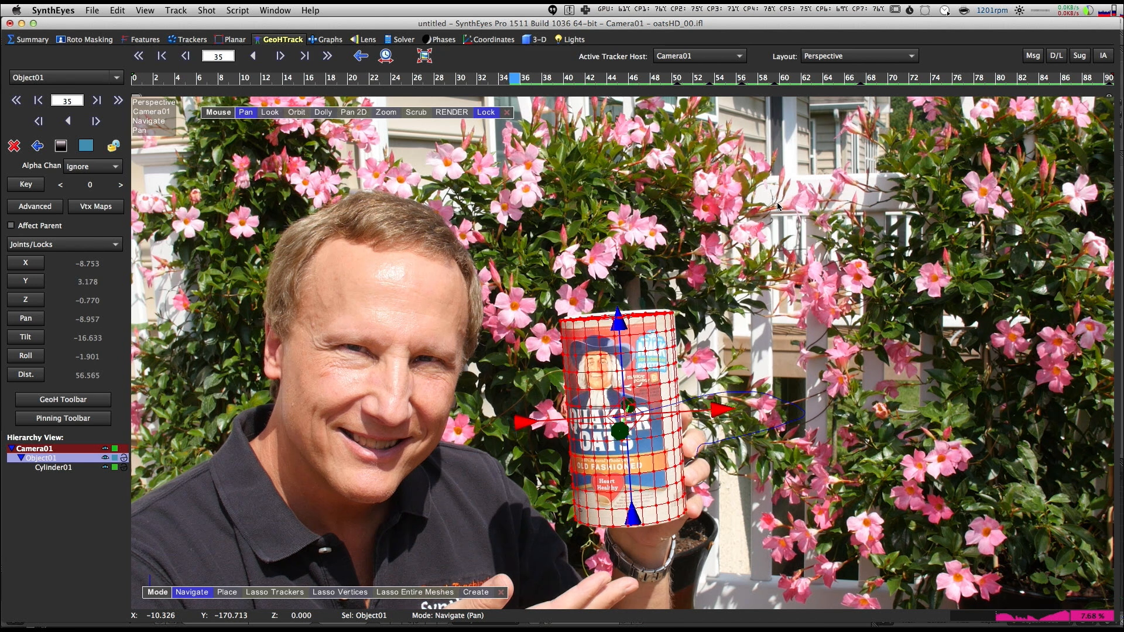
pyautogui.press('Left')
pyautogui.press('Left')
pyautogui.press('Left')
pyautogui.press('Left')
pyautogui.press('Left')
pyautogui.press('Left')
pyautogui.press('Left')
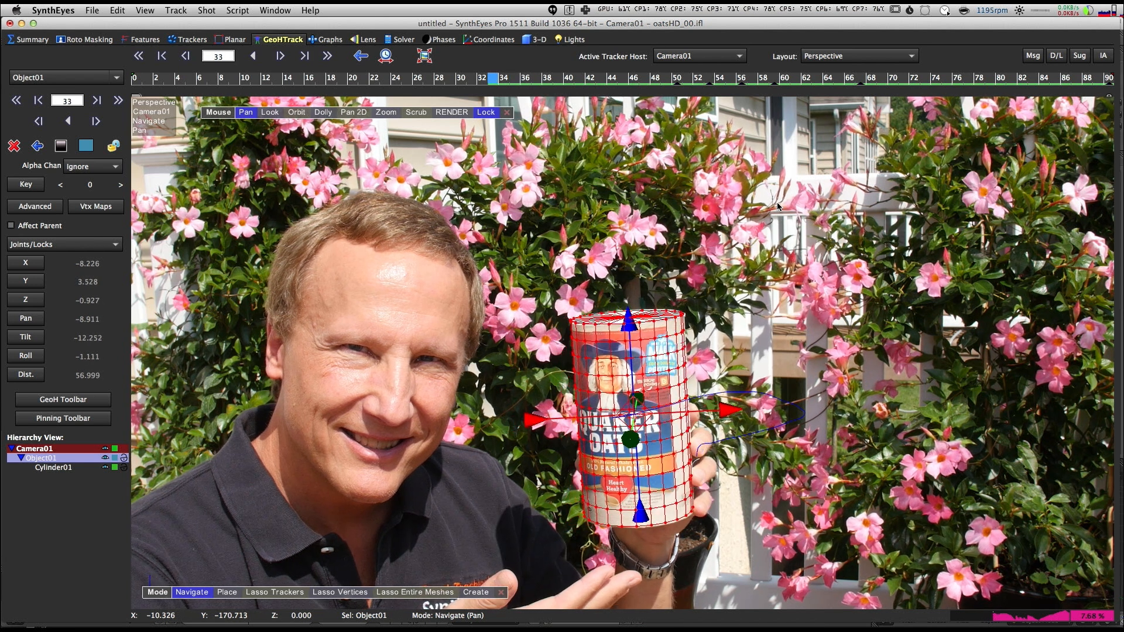
# Step: Recheck the frames after 33, add a GeoH key at frame 34 and retrack backward to frame 33
pyautogui.press('Right')
pyautogui.press('Right')
pyautogui.press('Right')
pyautogui.press('Right')
pyautogui.press('Right')
pyautogui.press('Right')
pyautogui.press('Left')
pyautogui.press('Left')
pyautogui.press('Left')
pyautogui.press('Left')
pyautogui.press('Left')
pyautogui.press('Left')
pyautogui.press('Left')
pyautogui.press('Left')
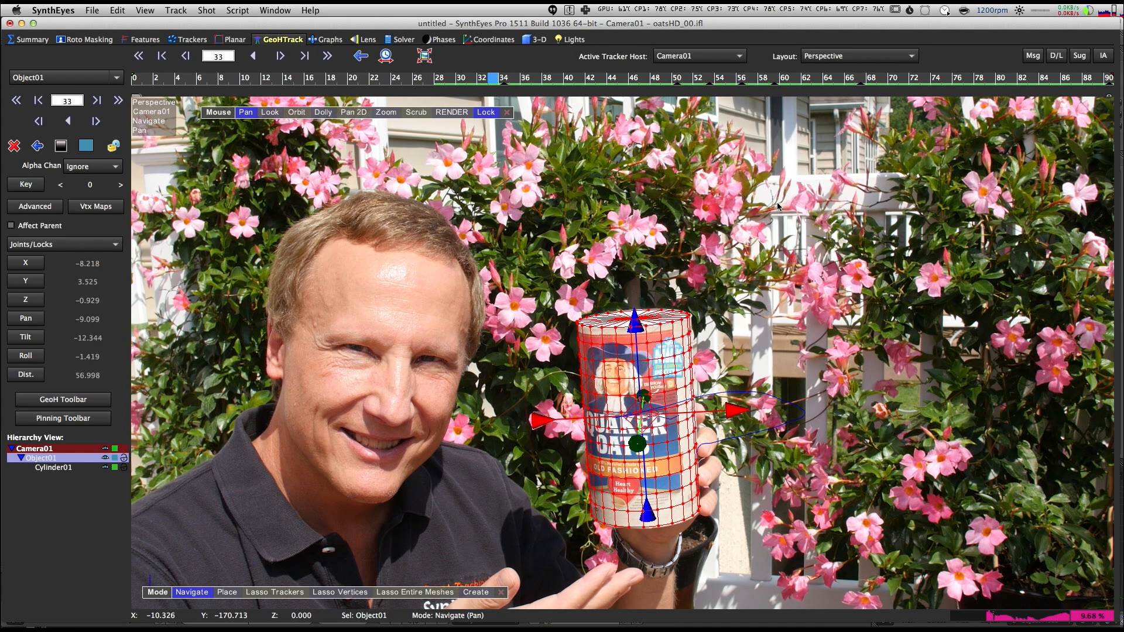
# Step: Track the can back to frame 30 and add a GeoH key there
pyautogui.press('Right')
pyautogui.press('Right')
pyautogui.press('Right')
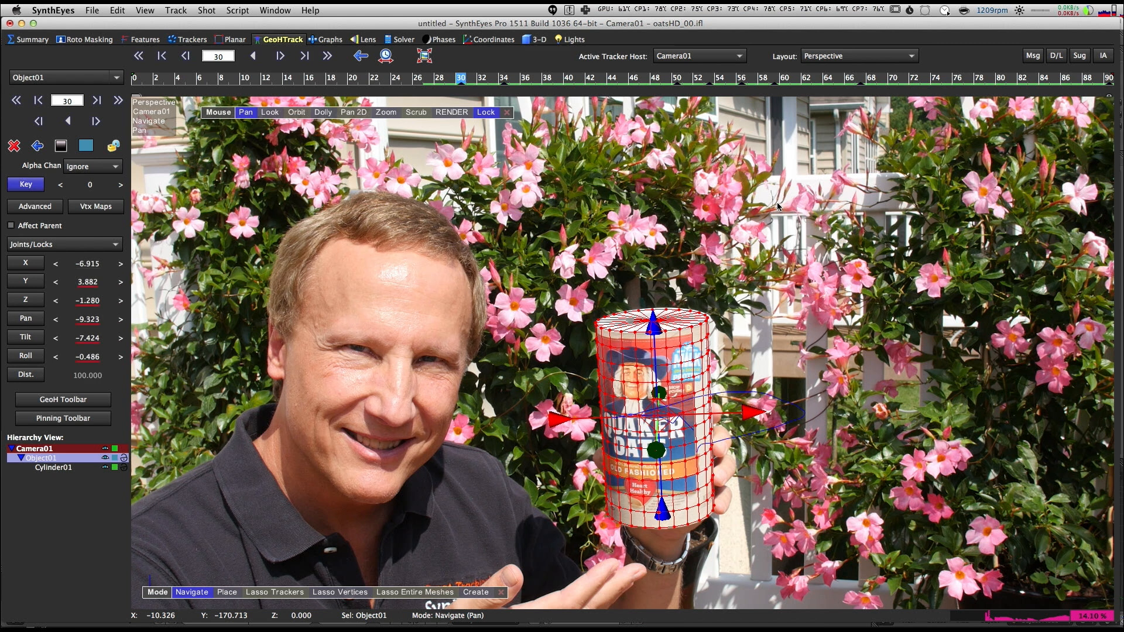
# Step: Track the can farther backward, return to frame 26 and add a GeoH key there
pyautogui.press('Left')
pyautogui.press('Left')
pyautogui.press('Left')
pyautogui.press('Left')
pyautogui.press('Left')
pyautogui.press('Left')
pyautogui.press('Left')
pyautogui.press('Right')
pyautogui.press('Right')
pyautogui.press('Right')
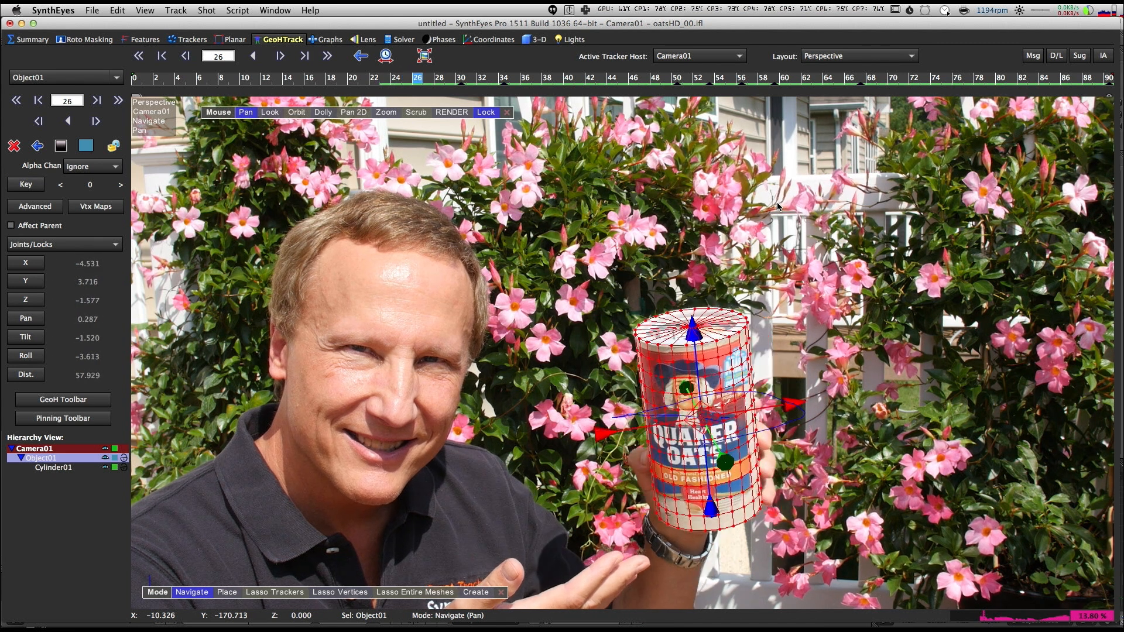
# Step: Track the object backward from frame 26 to frame 0 and scrub through the shot to review the track
pyautogui.press('Left')
pyautogui.press('Left')
pyautogui.press('Left')
pyautogui.press('Left')
pyautogui.press('Left')
pyautogui.press('Left')
pyautogui.press('Left')
pyautogui.press('Left')
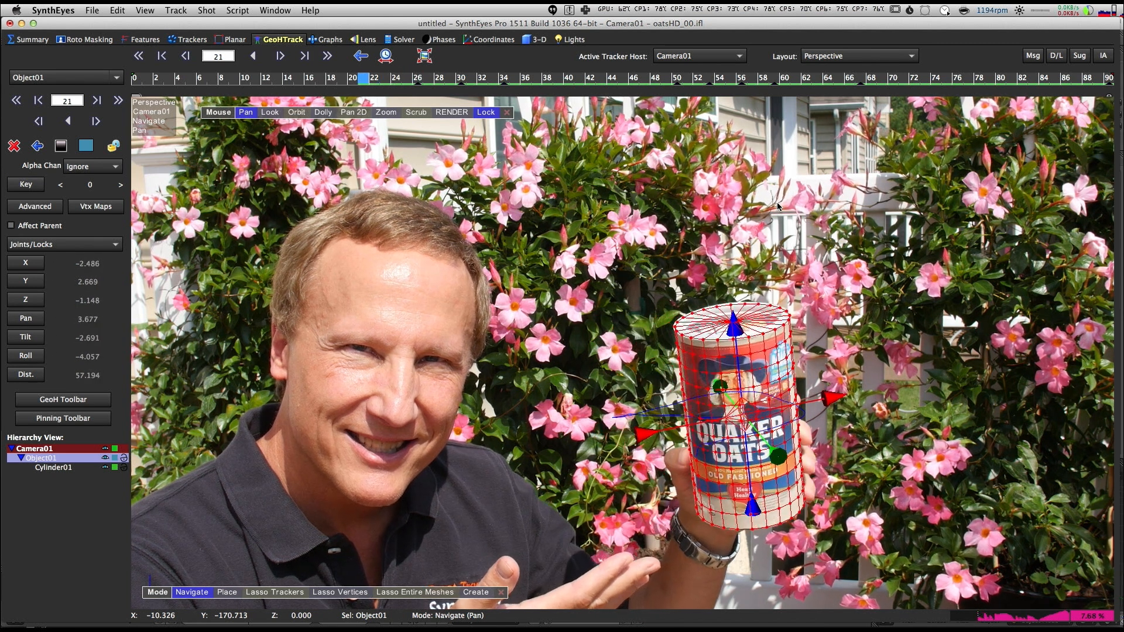
pyautogui.press('Left')
pyautogui.press('Left')
pyautogui.press('Left')
pyautogui.press('Left')
pyautogui.press('space')
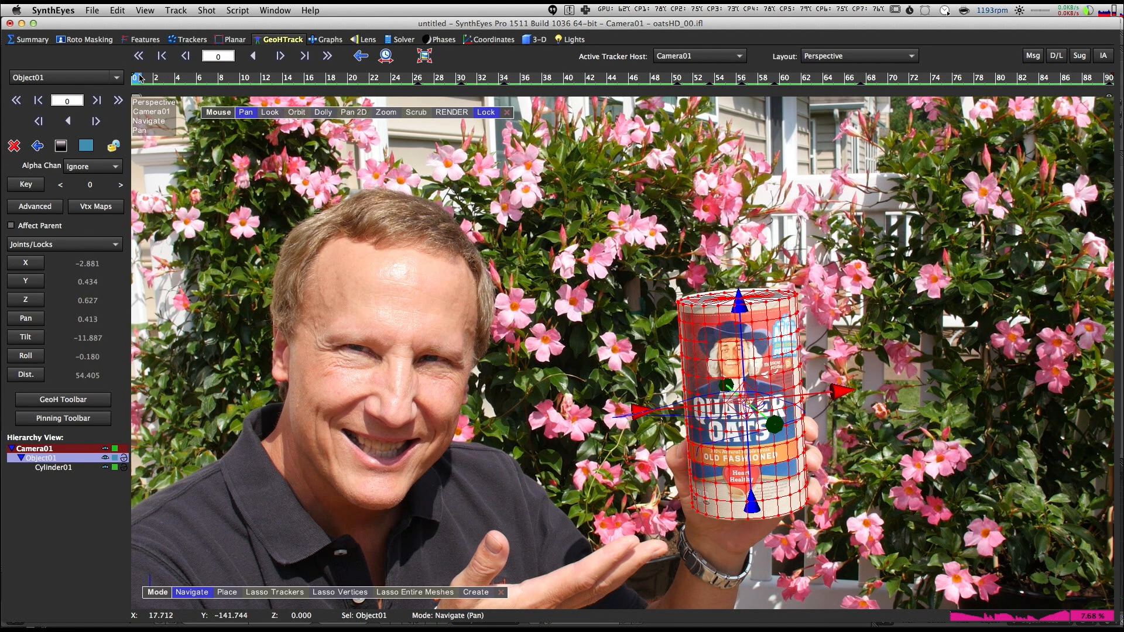
pyautogui.moveTo(136, 75); pyautogui.dragTo(694, 174)
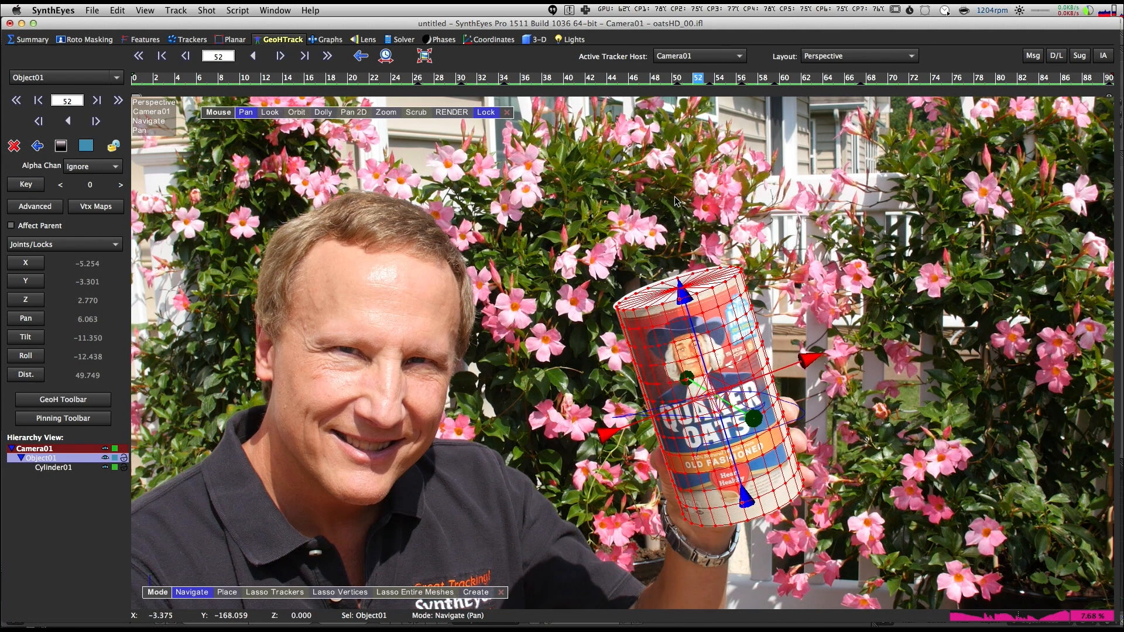
# Step: Open the Graph Editor, expand Object01 and hide its Filter Freq., Filter Strength, GeoH Affect, GeoH Key frame and GeoH Error curves
pyautogui.press('F7')
pyautogui.moveTo(418, 27); pyautogui.dragTo(521, 39)
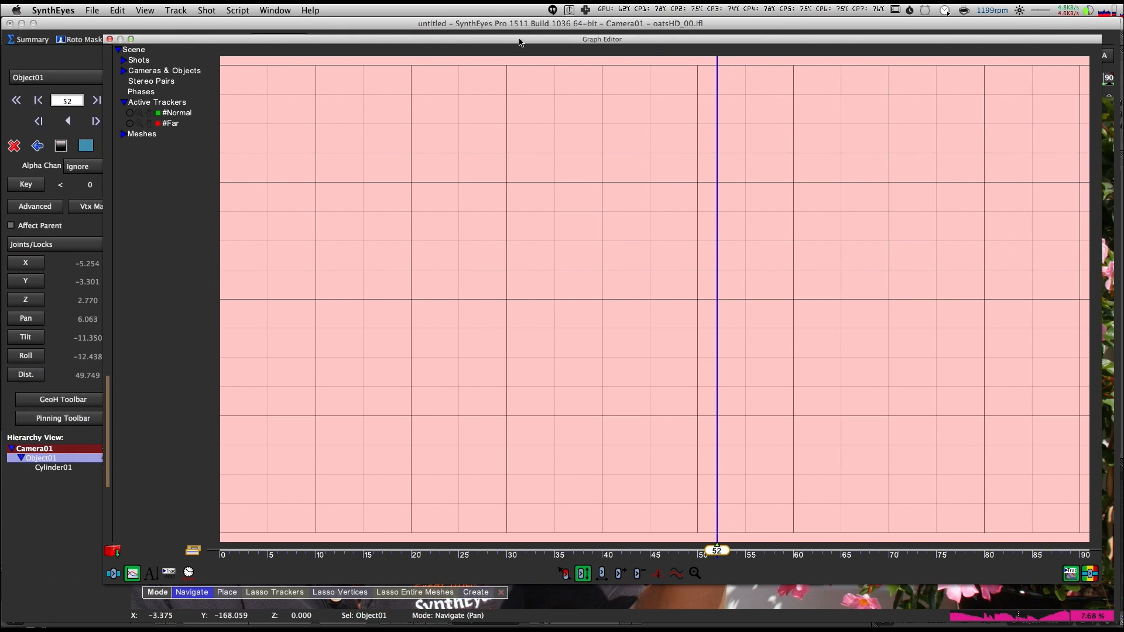
pyautogui.click(123, 71)
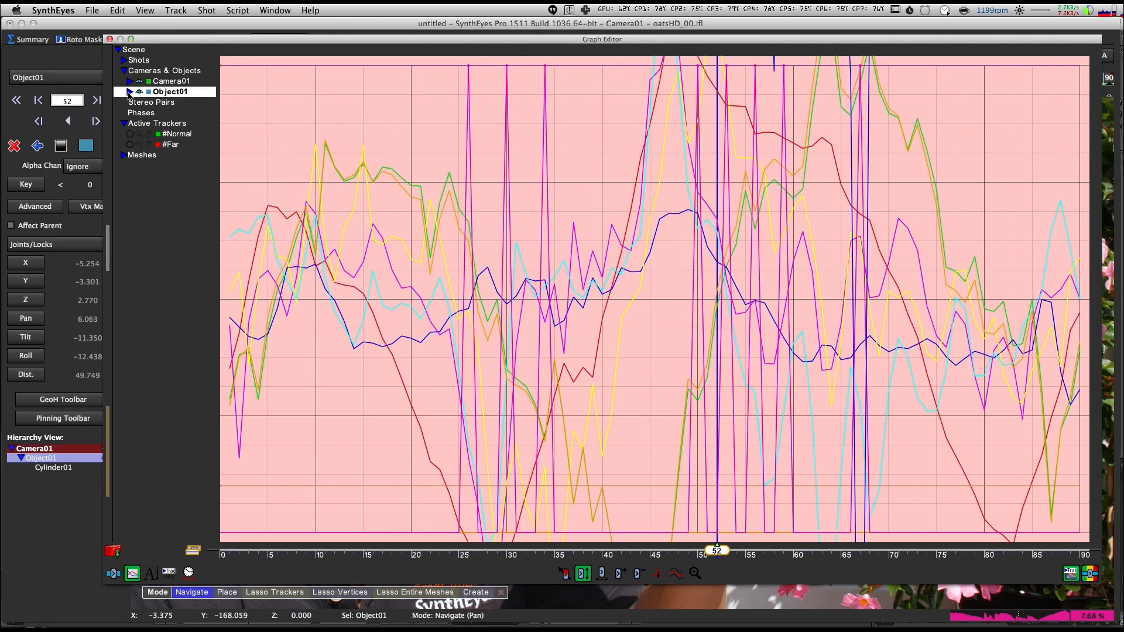
pyautogui.click(130, 92)
pyautogui.click(135, 122)
pyautogui.click(135, 114)
pyautogui.click(136, 133)
pyautogui.click(135, 145)
pyautogui.click(136, 154)
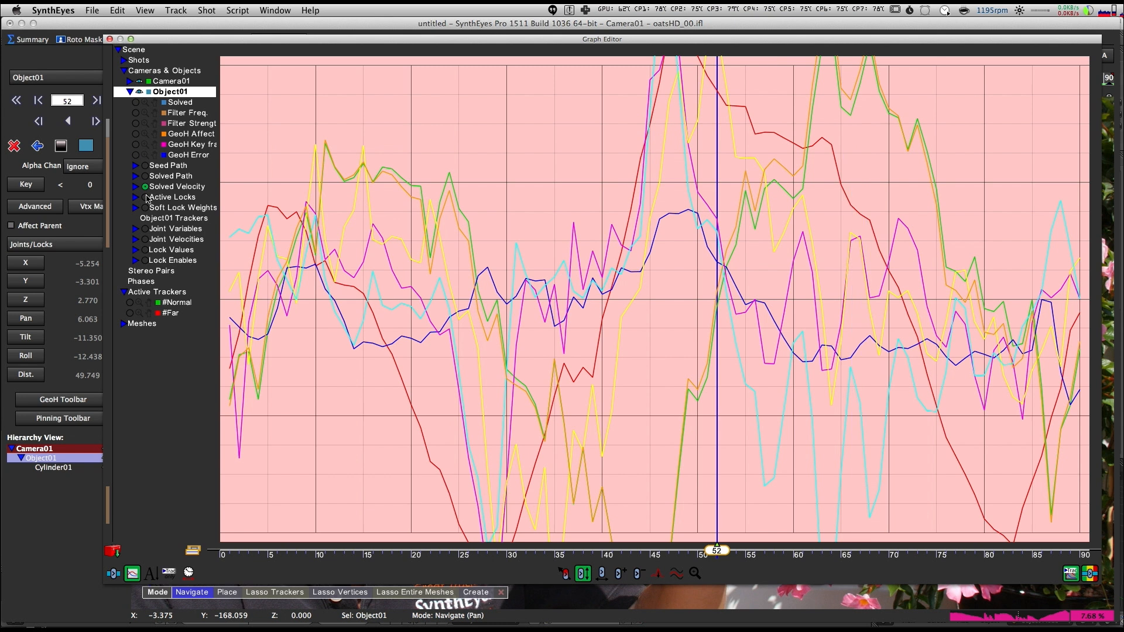
# Step: Hide Object01's Solved Velocity curves, show its Joint Variables and auto-scale the joint curves to fit the graph
pyautogui.click(144, 186)
pyautogui.click(145, 229)
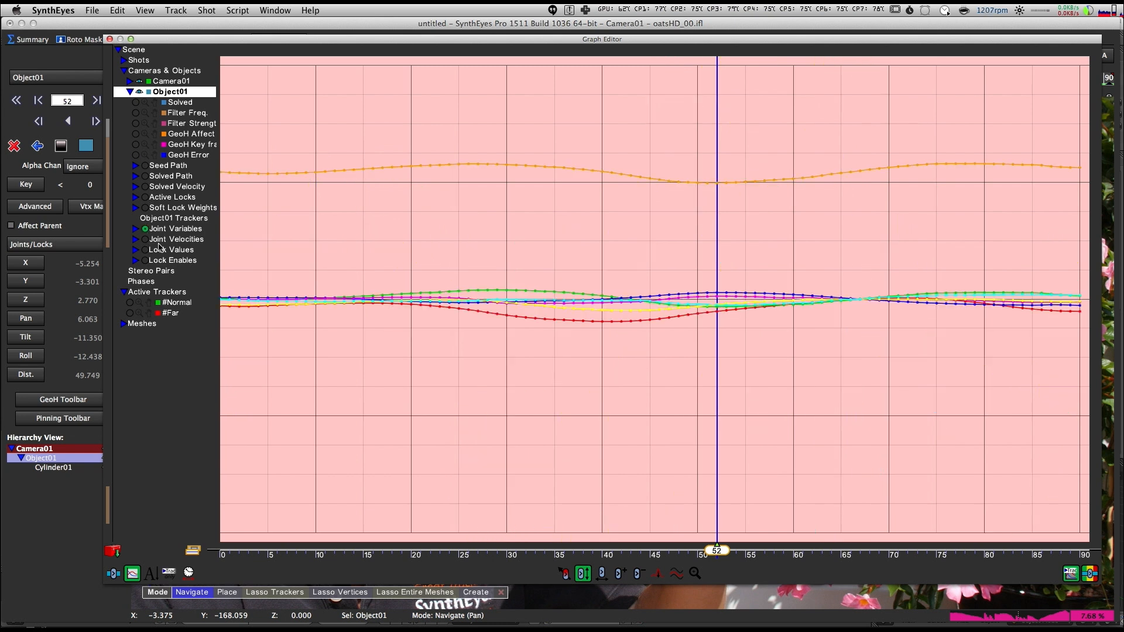
pyautogui.click(136, 229)
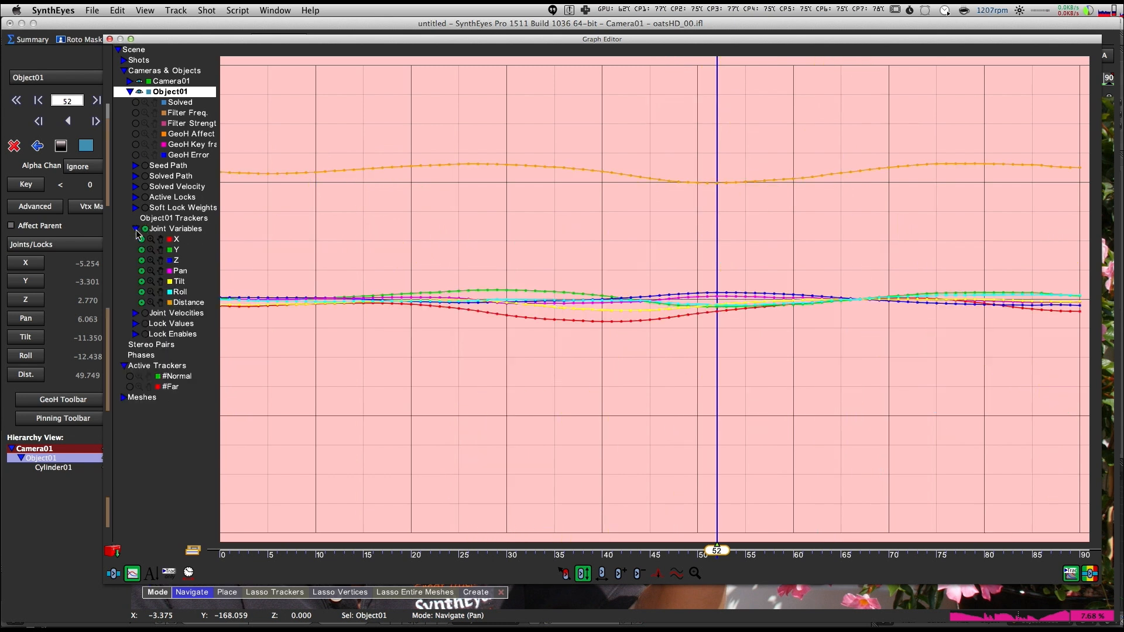
pyautogui.click(151, 240)
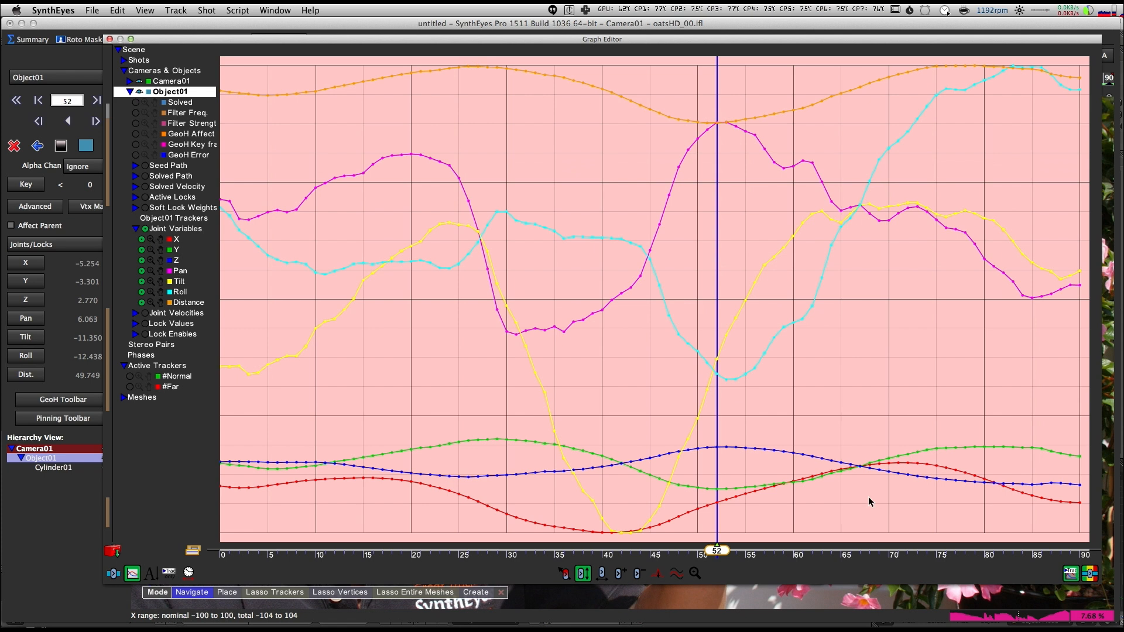
# Step: Examine the joint curves while scrubbing to frames 37 and 63, close the Graph Editor and go to frame 66
pyautogui.moveTo(724, 553); pyautogui.dragTo(574, 553)
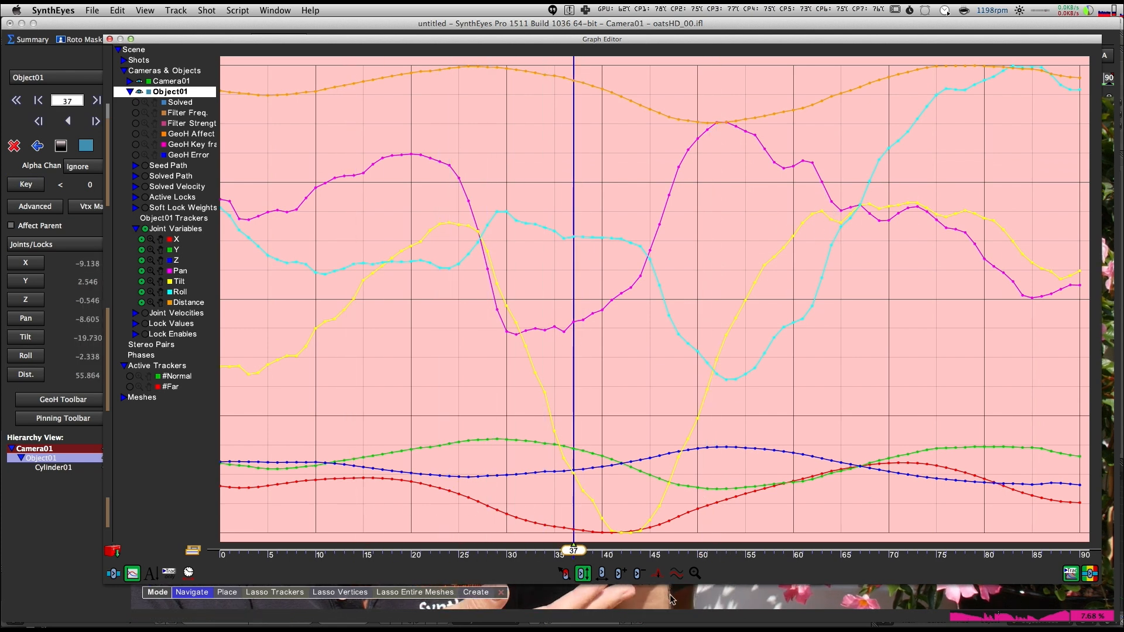
pyautogui.moveTo(573, 548); pyautogui.dragTo(821, 551)
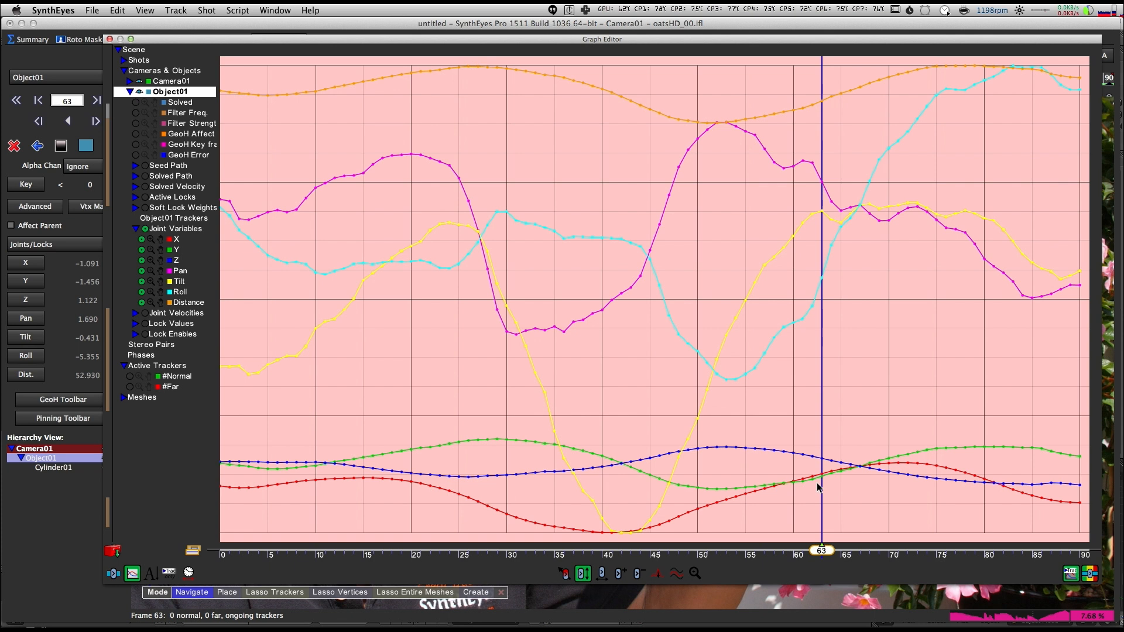
pyautogui.click(109, 39)
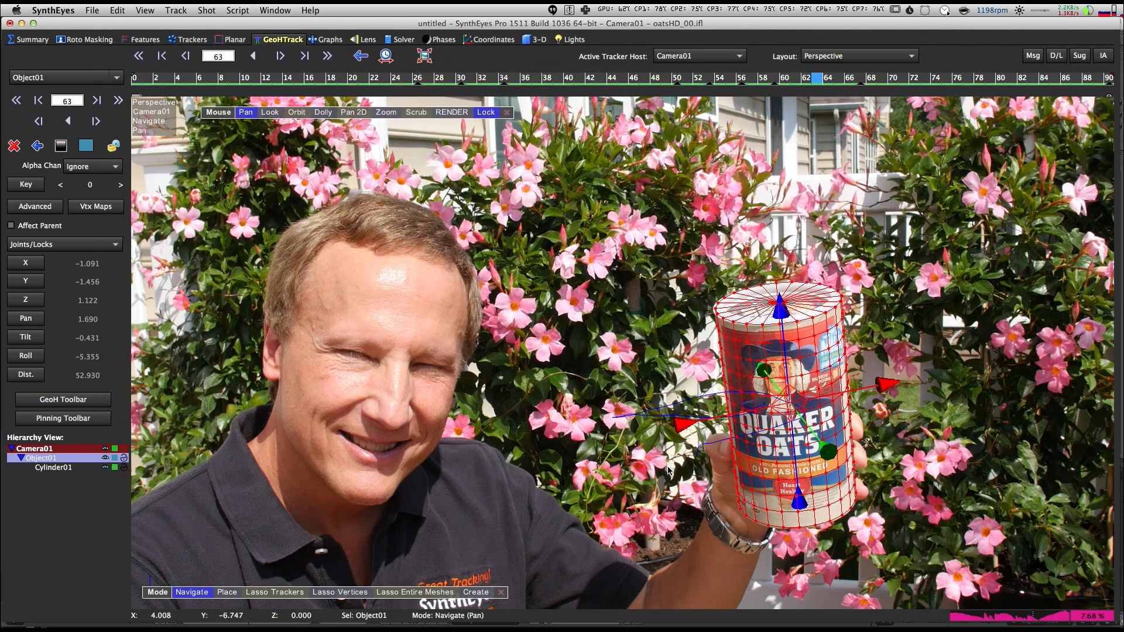
pyautogui.moveTo(818, 82); pyautogui.dragTo(850, 93)
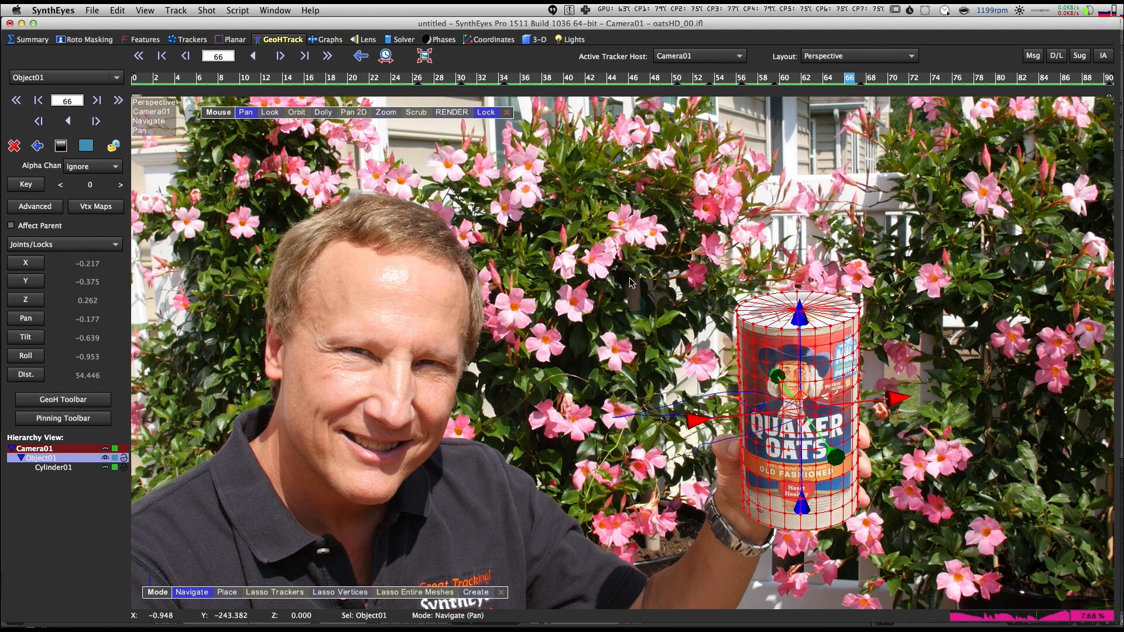
# Step: Save the scene as oatsHD_RussFace and scrub through the tracked shot to frame 62
pyautogui.press('super+s')
pyautogui.click(721, 144)
pyautogui.press('BackSpace')
pyautogui.press('BackSpace')
pyautogui.write('RussFace')
pyautogui.press('Return')
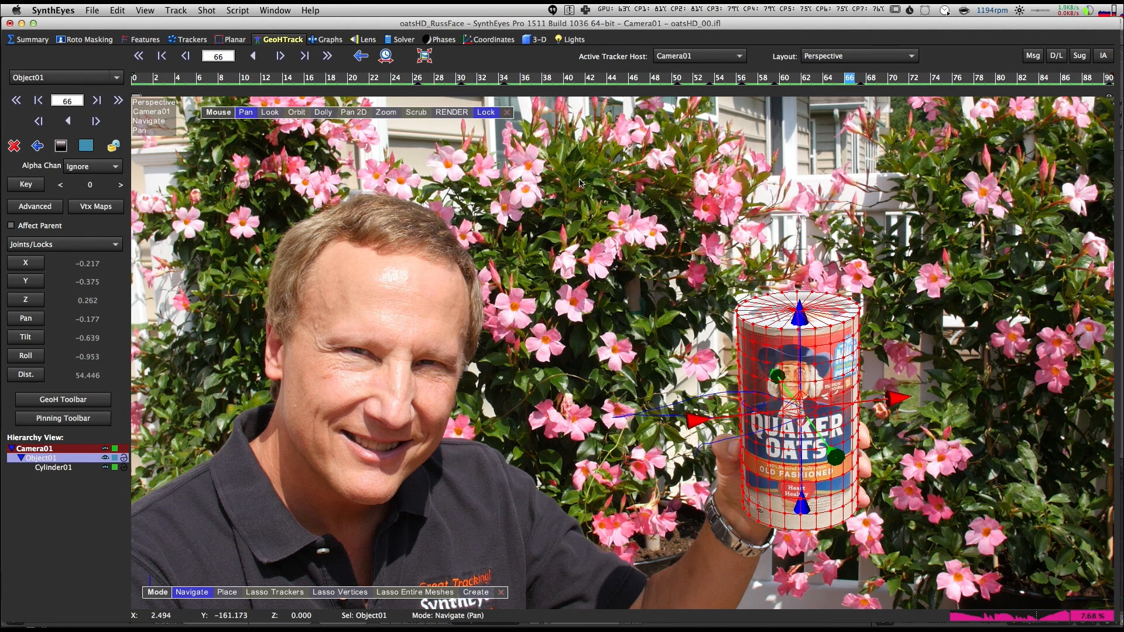
pyautogui.moveTo(437, 81); pyautogui.dragTo(804, 138)
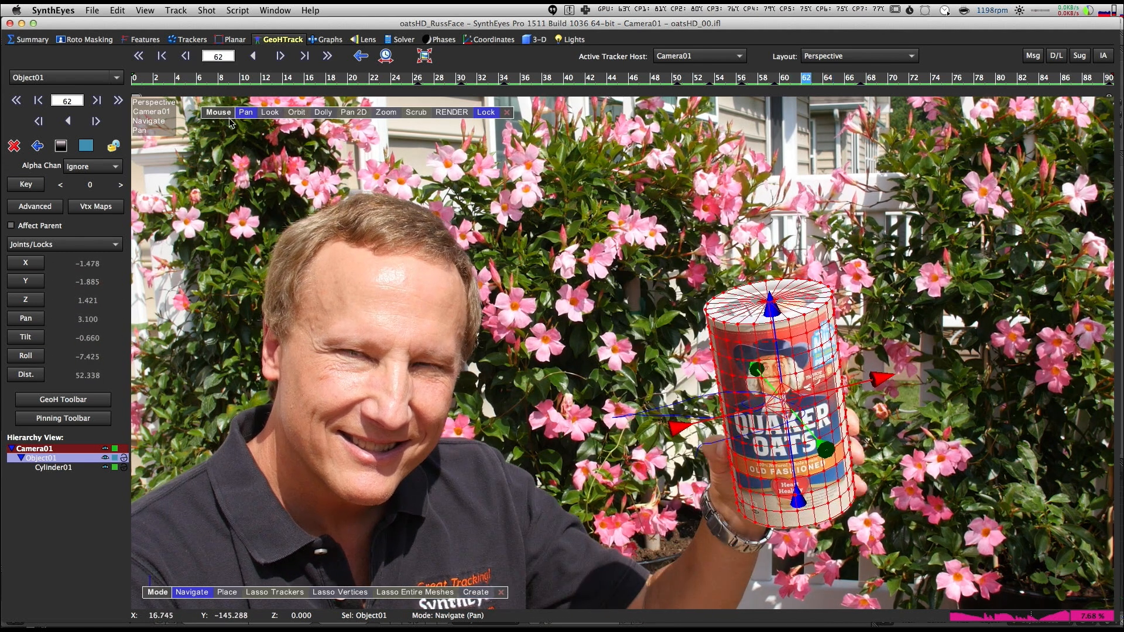
# Step: Examine the oats can mesh and its motion path in the 3-D room's top, front and left views, scrubbing to frame 51
pyautogui.click(532, 40)
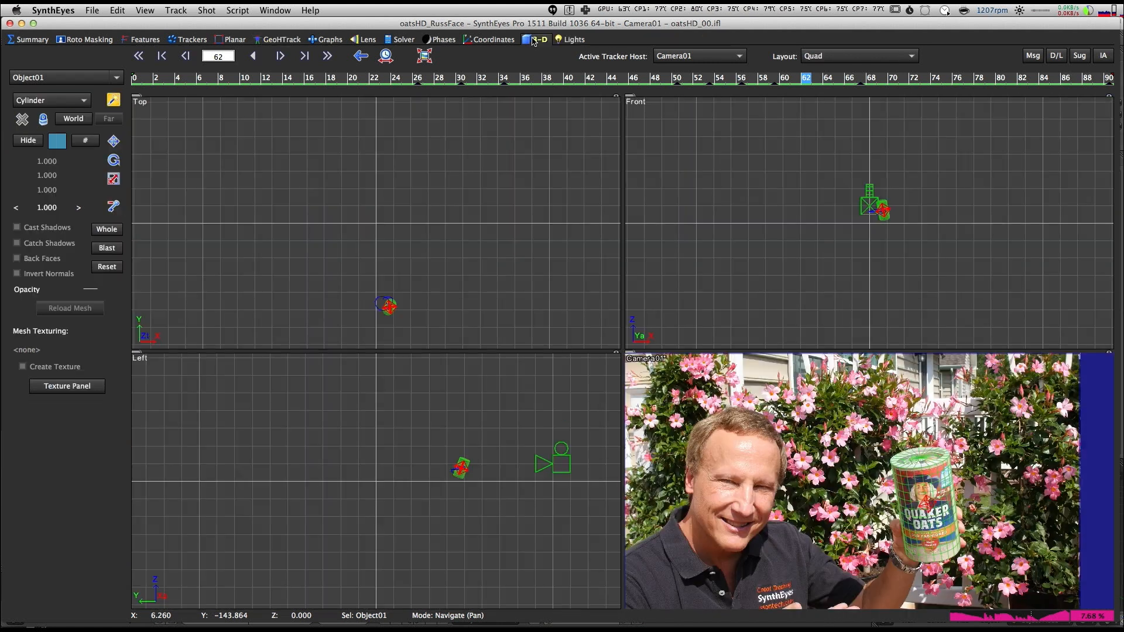
pyautogui.scroll(5, 907, 256)
pyautogui.moveTo(859, 174); pyautogui.dragTo(923, 297, button='middle')
pyautogui.scroll(2, 891, 213)
pyautogui.scroll(4, 459, 288)
pyautogui.moveTo(334, 334); pyautogui.dragTo(372, 246, button='middle')
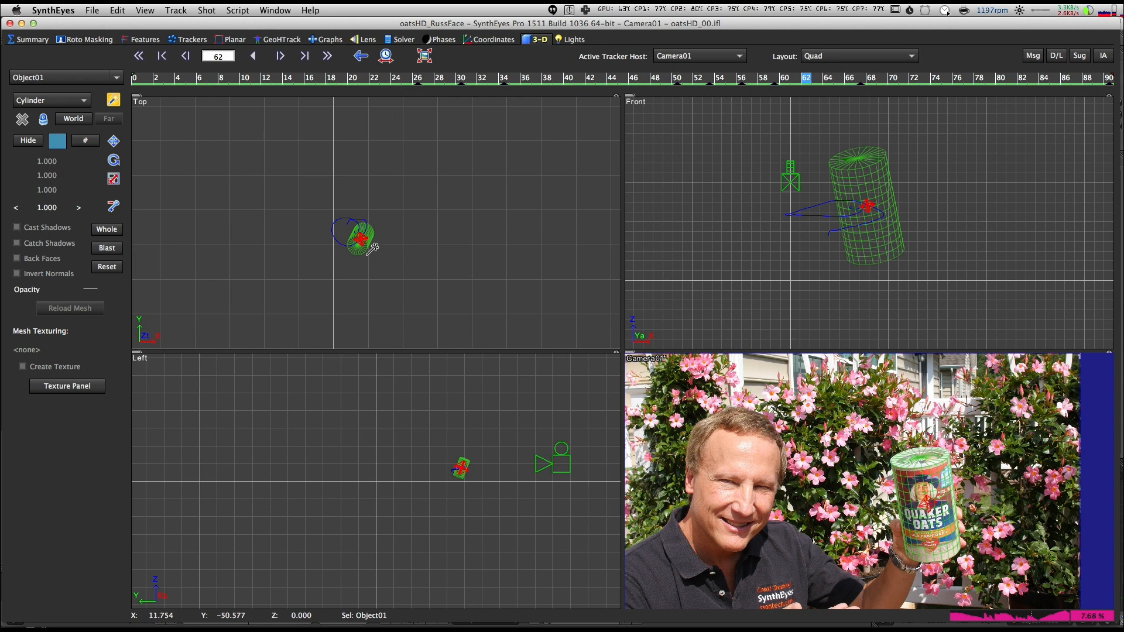
pyautogui.scroll(5, 371, 246)
pyautogui.click(114, 142)
pyautogui.scroll(10, 475, 466)
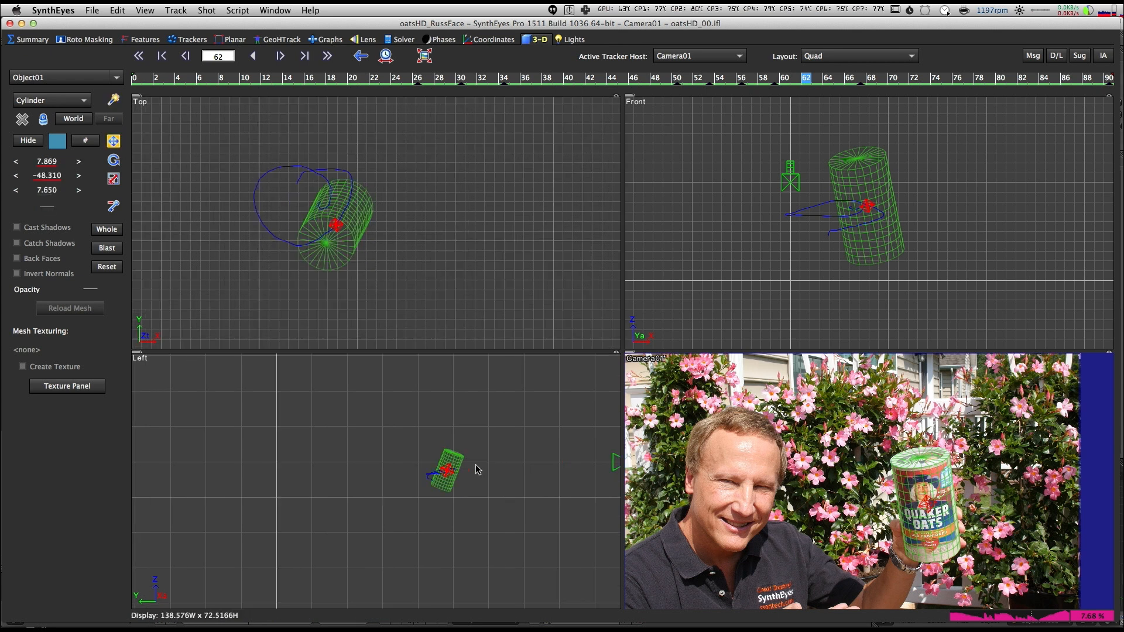
pyautogui.moveTo(420, 452); pyautogui.dragTo(392, 456, button='middle')
pyautogui.scroll(-3, 393, 456)
pyautogui.click(295, 54)
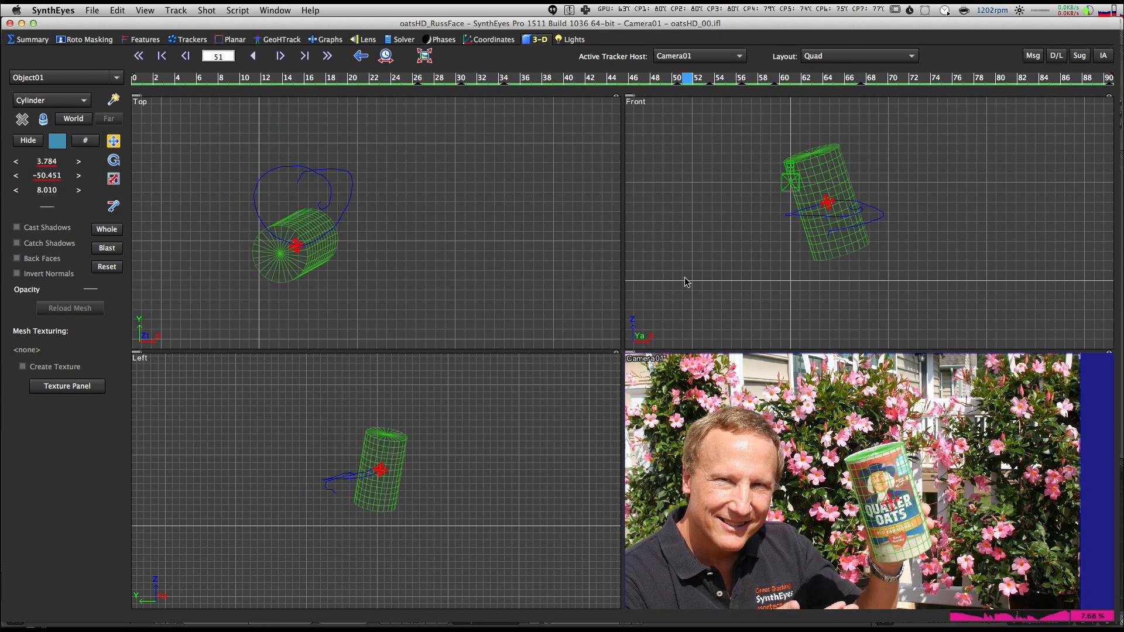
# Step: Select the can's cylinder mesh, open its Texture Control Panel and set the texture file to oatsHD_RussFace in Bitmap Image format
pyautogui.click(277, 270)
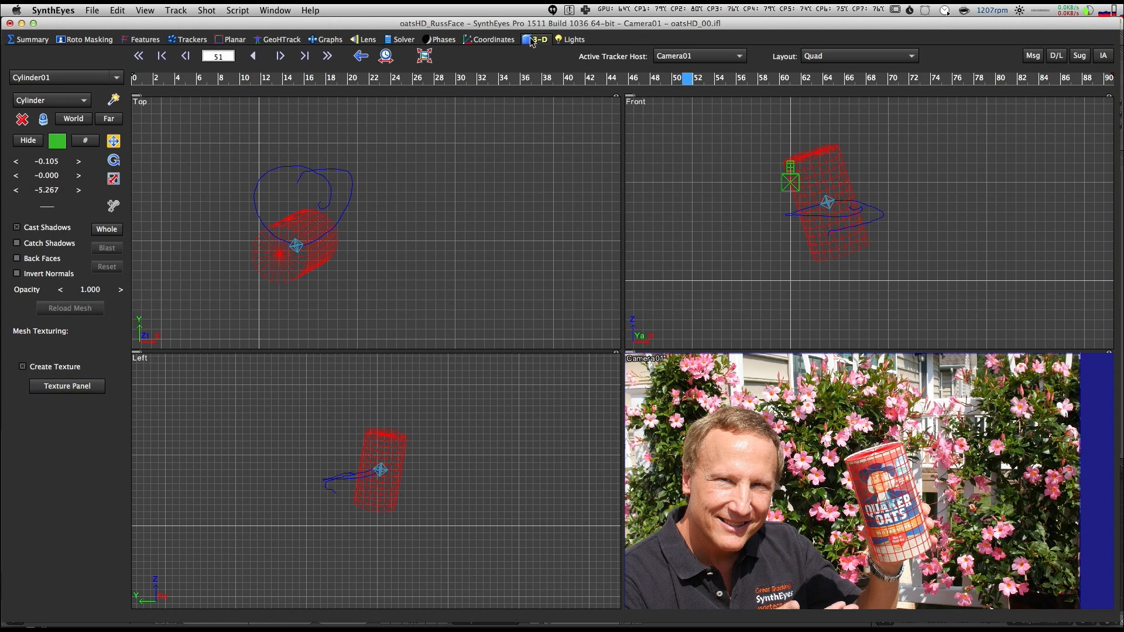
pyautogui.click(60, 389)
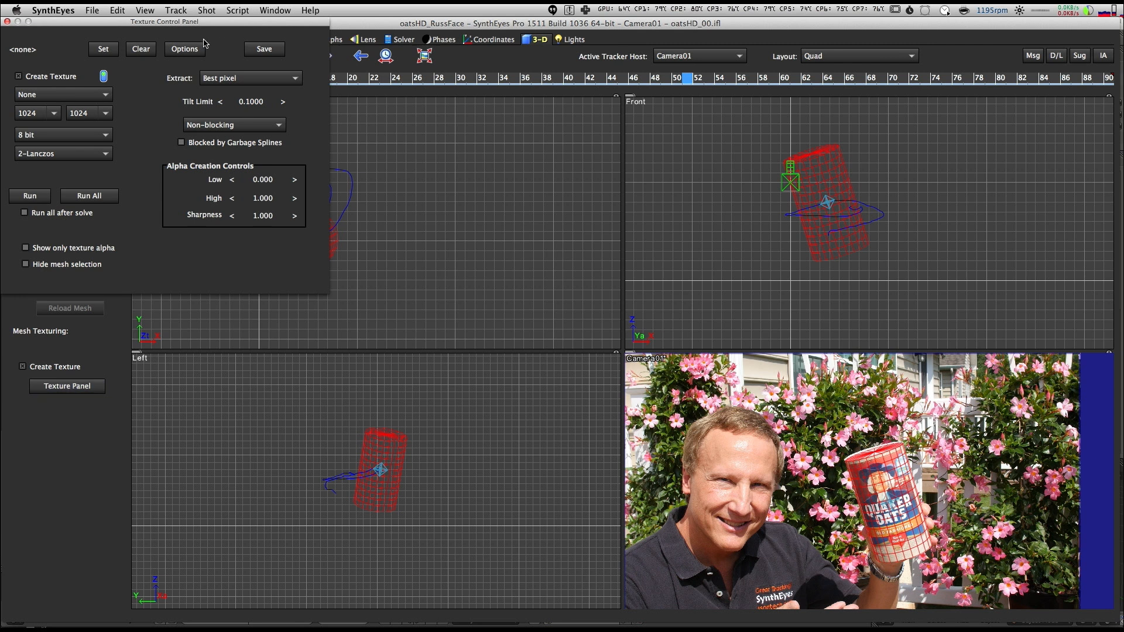
pyautogui.moveTo(164, 24); pyautogui.dragTo(491, 112)
pyautogui.click(428, 140)
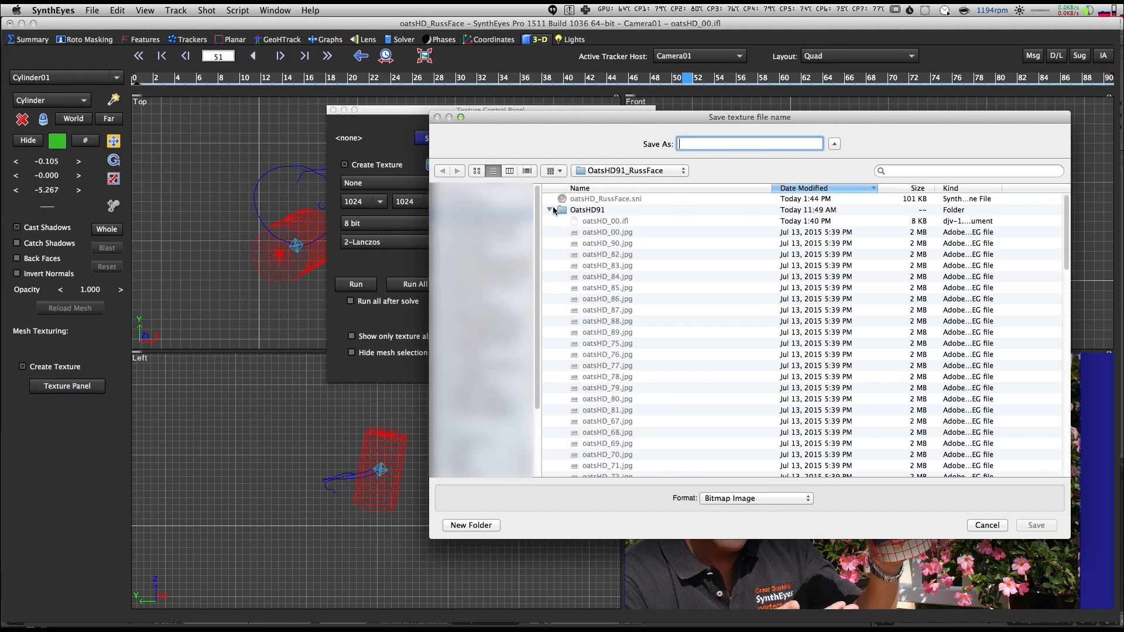
pyautogui.click(549, 210)
pyautogui.write('oatsHD_RussFace')
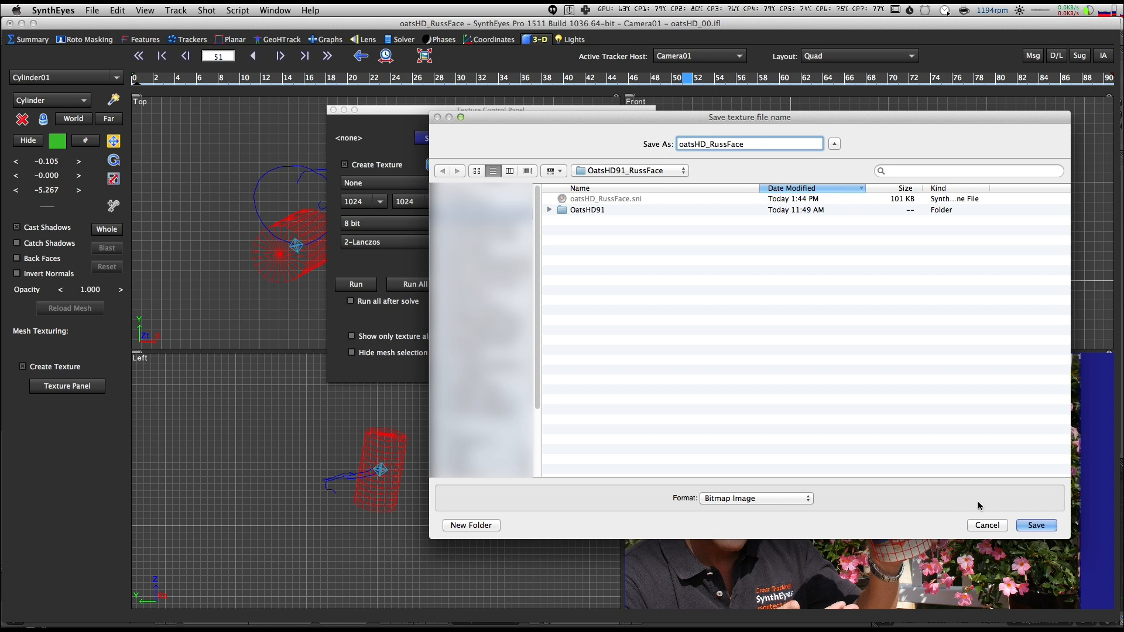
pyautogui.click(1036, 525)
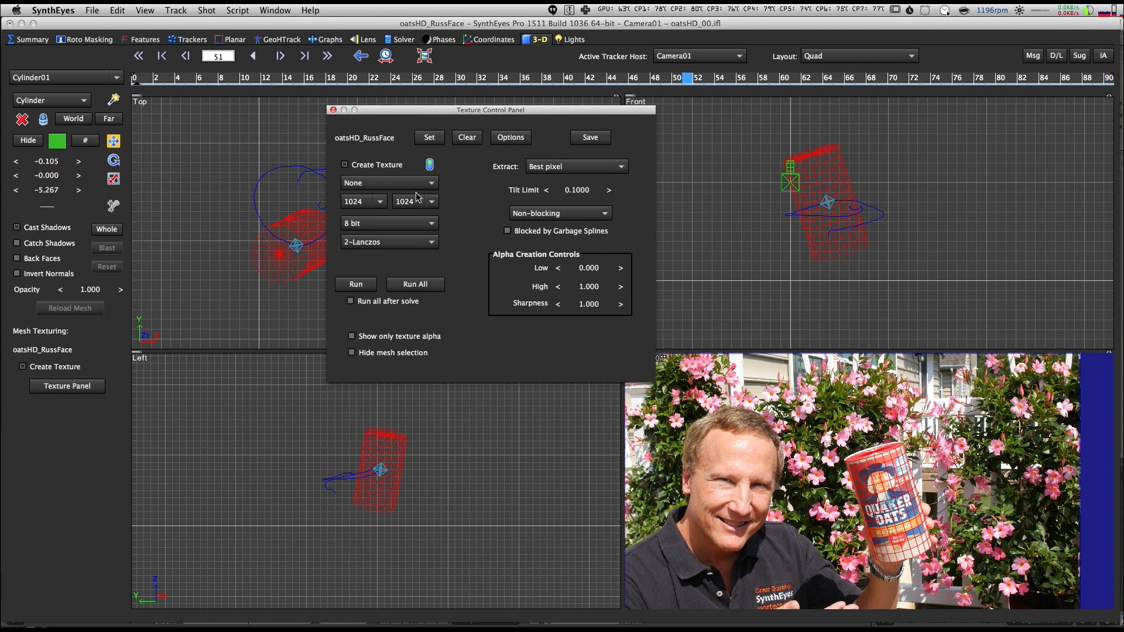
# Step: Set the texture extraction method to Average pixel and run the extraction
pyautogui.click(597, 167)
pyautogui.click(584, 140)
pyautogui.click(355, 285)
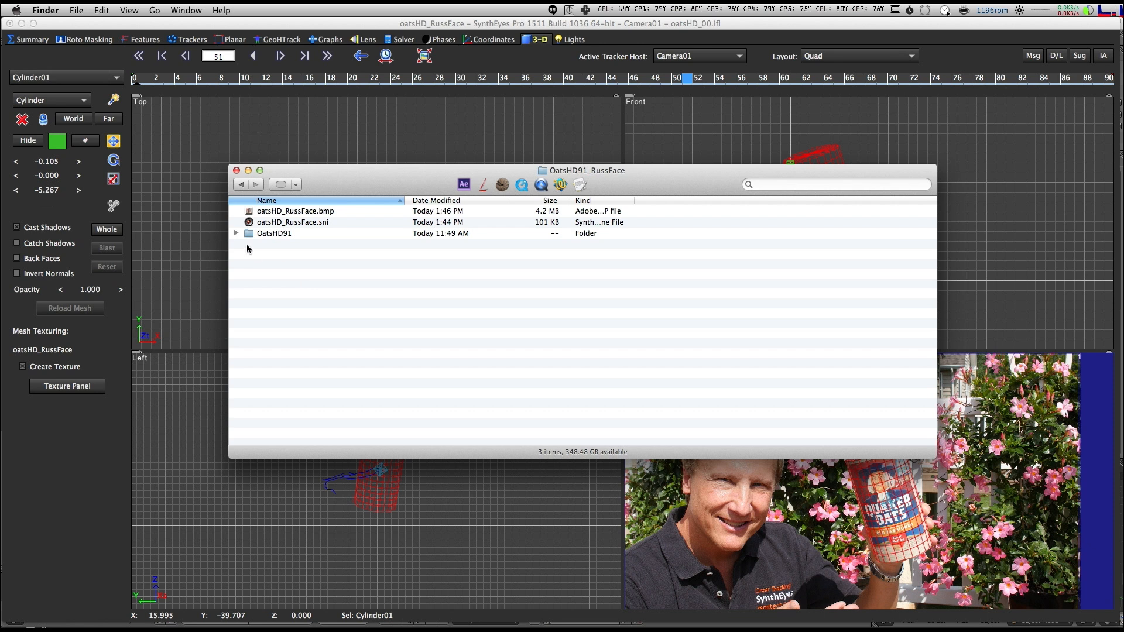
# Step: Preview oatsHD_RussFace.bmp in Finder and compare it with the can's label in the SynthEyes camera view
pyautogui.click(289, 212)
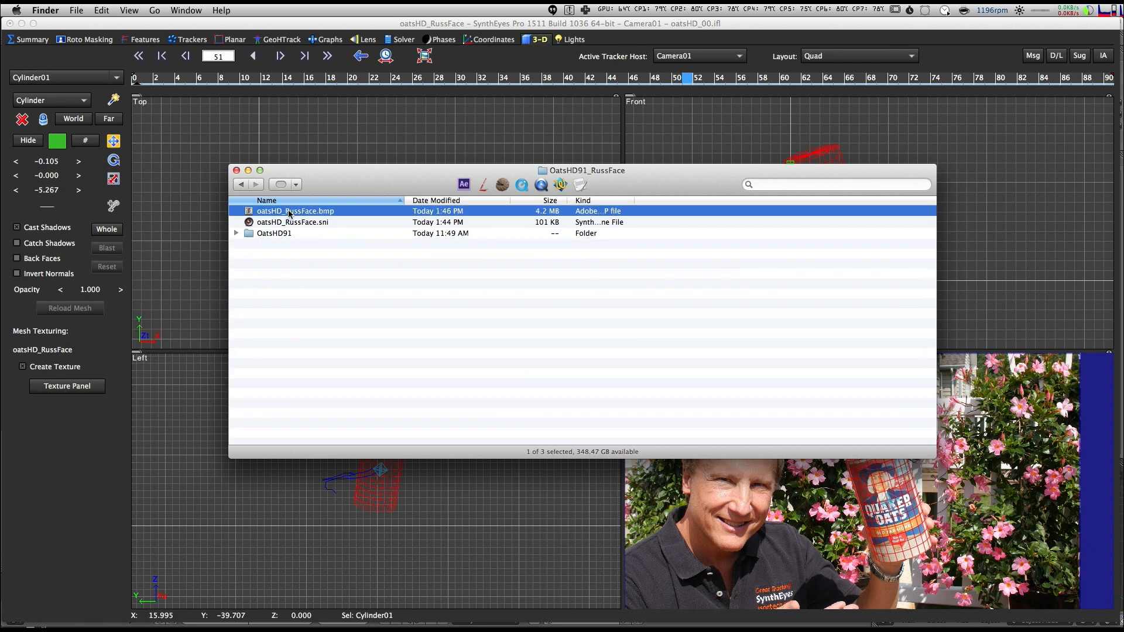
pyautogui.press('space')
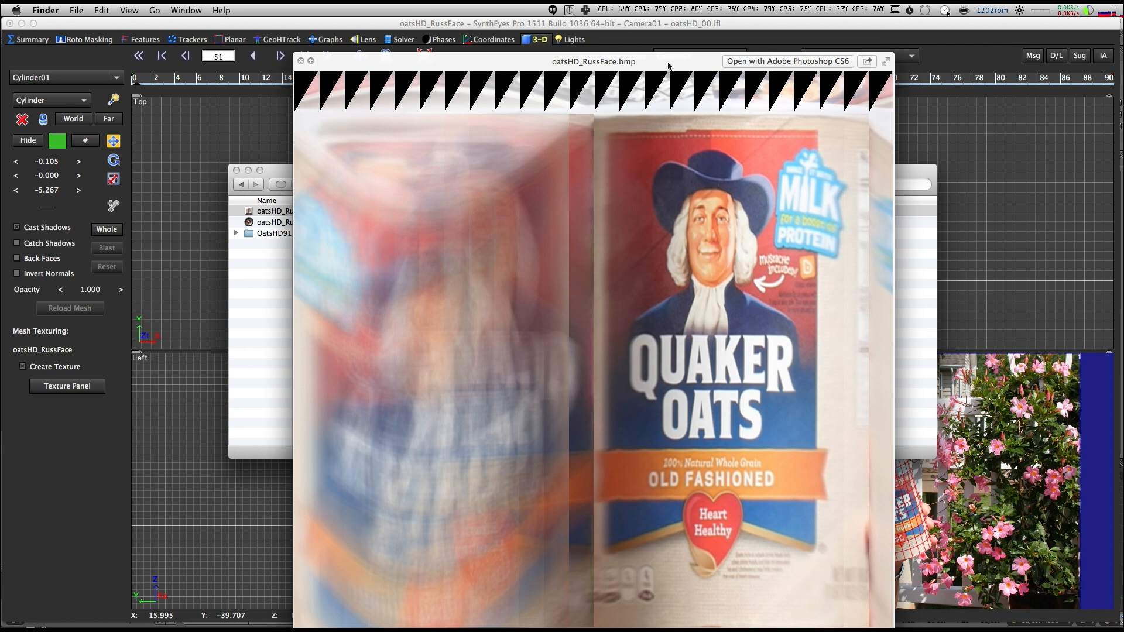
pyautogui.moveTo(667, 62); pyautogui.dragTo(503, 47)
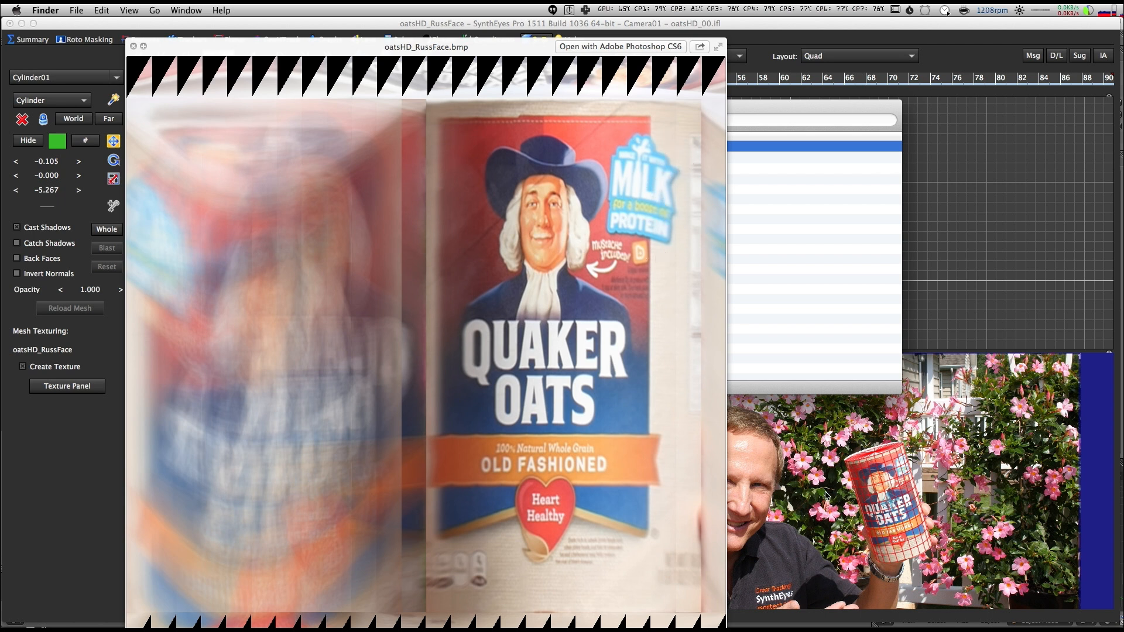
pyautogui.click(923, 467)
pyautogui.click(923, 466)
pyautogui.scroll(5, 937, 462)
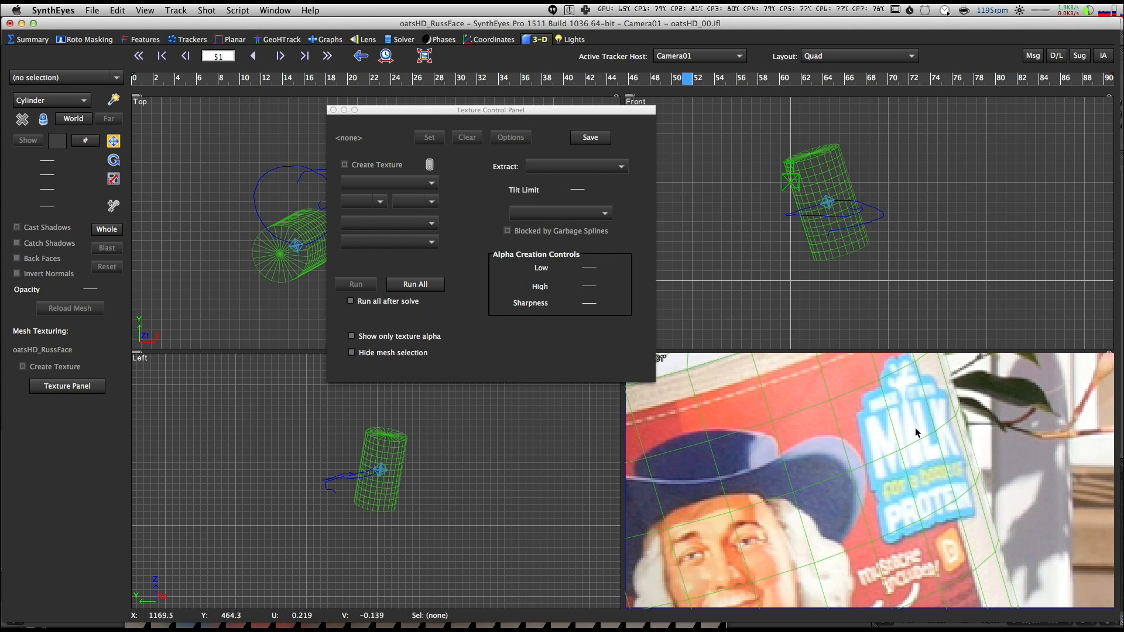
pyautogui.scroll(-5, 966, 462)
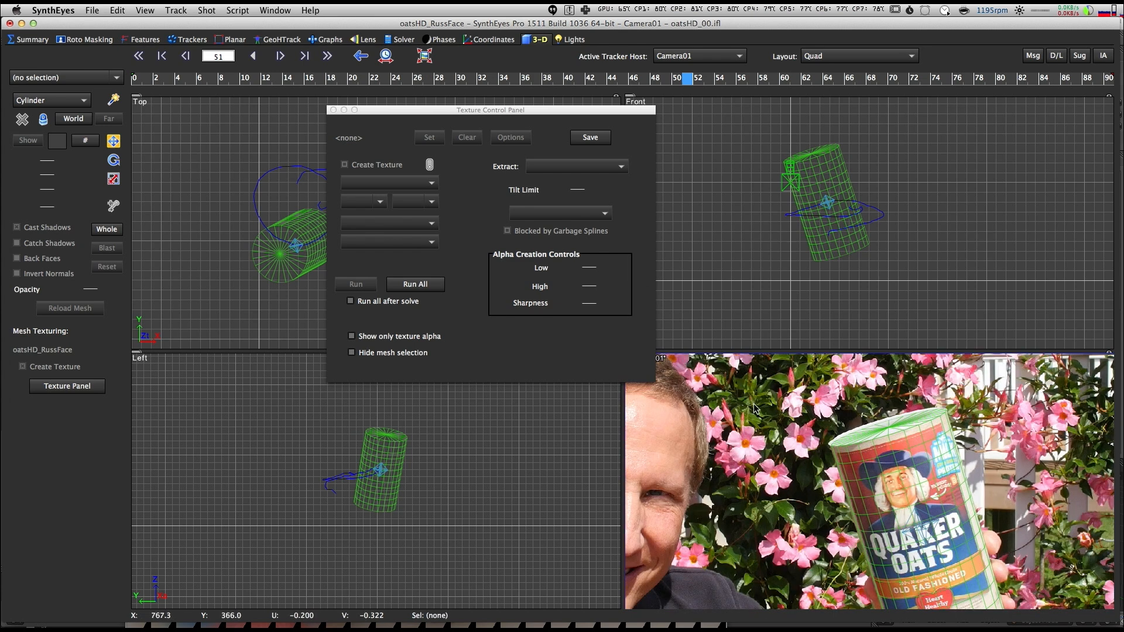
pyautogui.press('super+Tab')
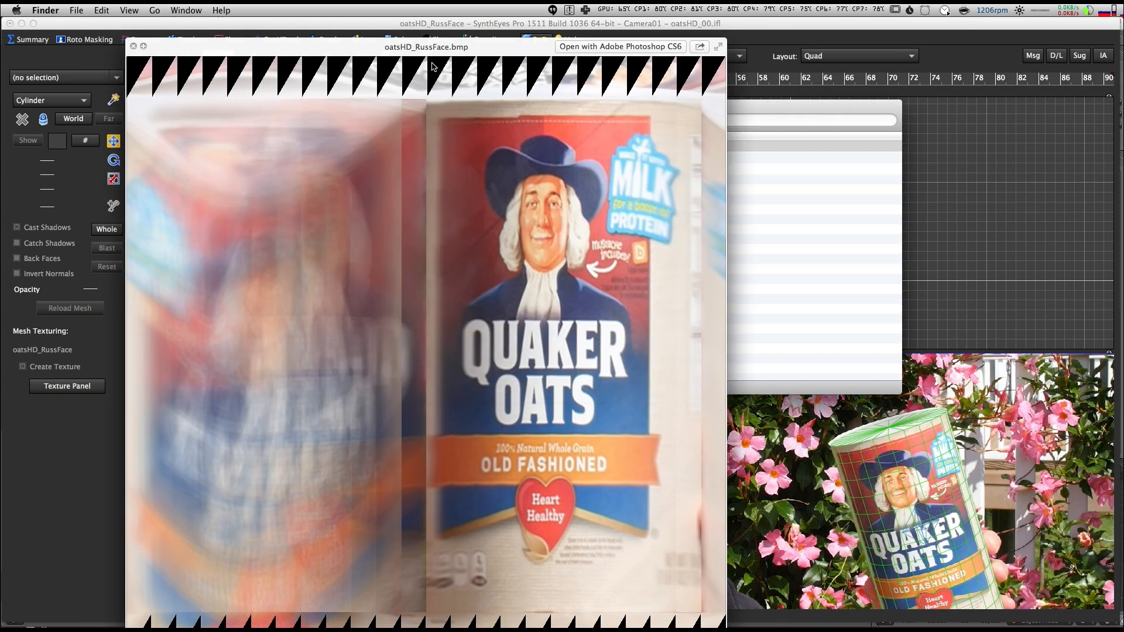
pyautogui.moveTo(427, 49); pyautogui.dragTo(446, 47)
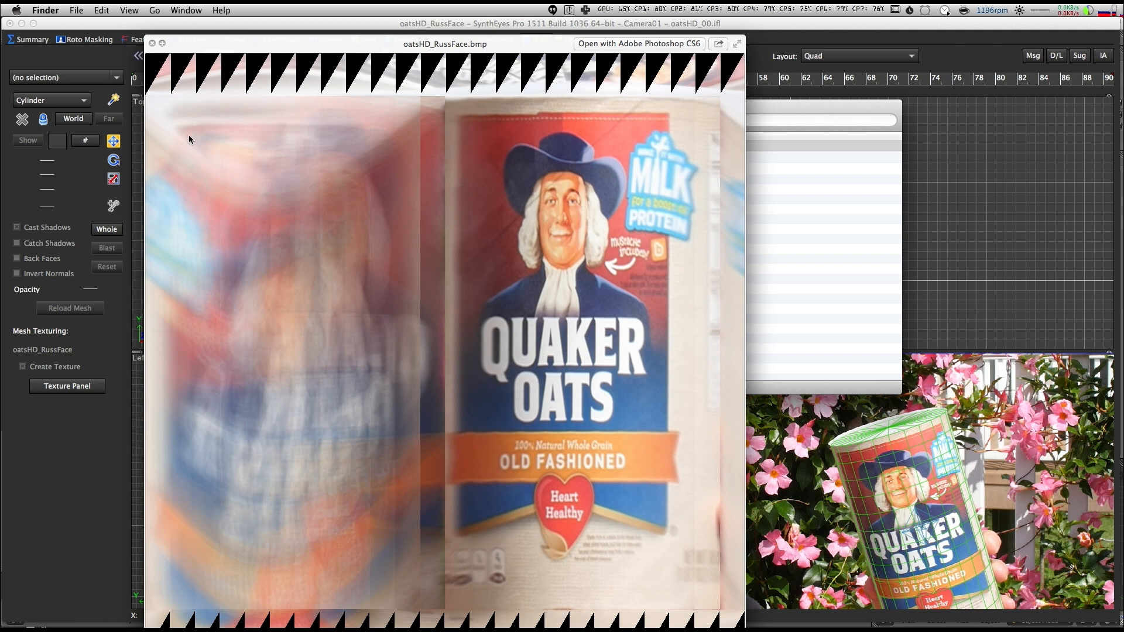
# Step: Reselect the cylinder, key its texture extraction off at frame 0, on at 50 and off at 56, and rerun the extraction
pyautogui.click(884, 435)
pyautogui.click(884, 433)
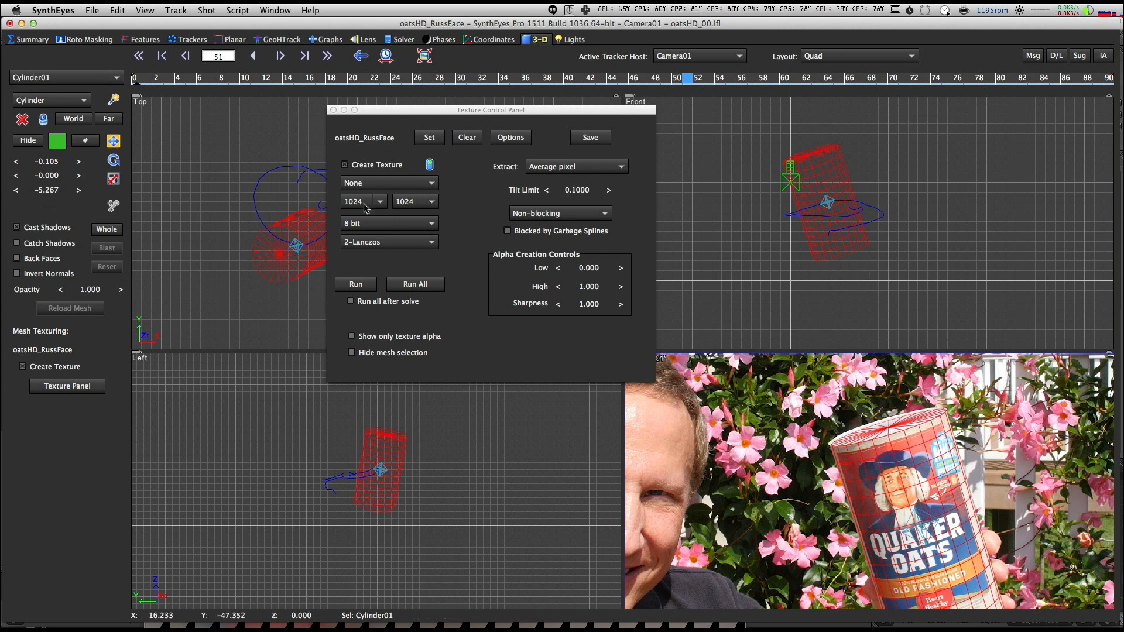
pyautogui.press('Home')
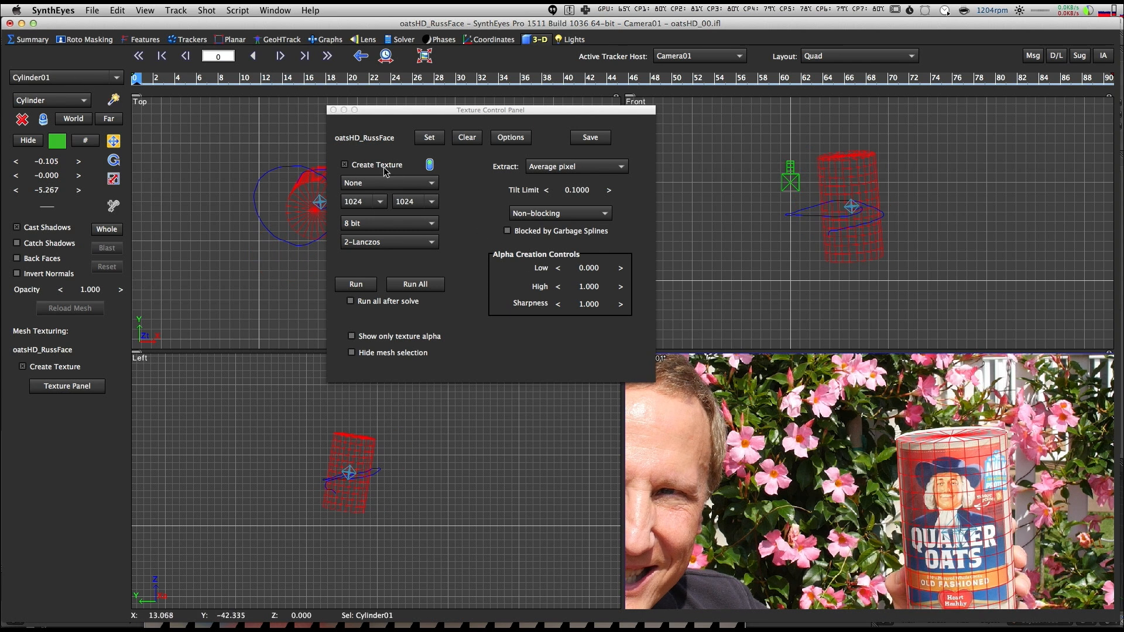
pyautogui.click(430, 164)
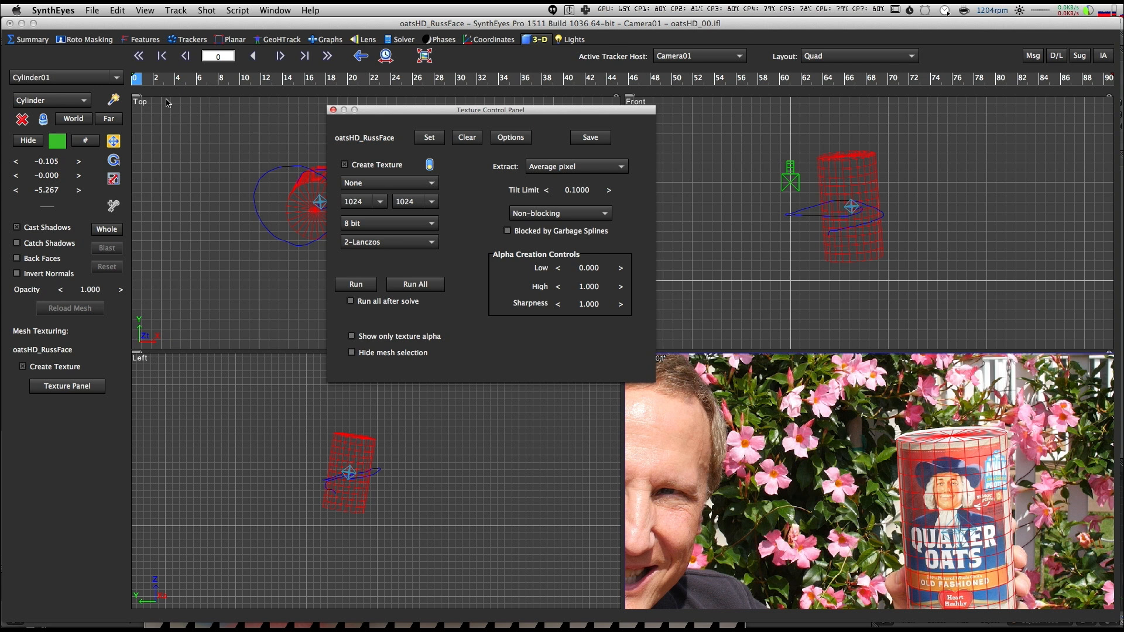
pyautogui.moveTo(138, 78)
pyautogui.mouseDown()
pyautogui.moveTo(709, 79)
pyautogui.moveTo(748, 91)
pyautogui.moveTo(634, 105)
pyautogui.moveTo(724, 106)
pyautogui.moveTo(676, 110)
pyautogui.moveTo(720, 79)
pyautogui.moveTo(742, 82)
pyautogui.mouseUp()
pyautogui.scroll(-3, 854, 473)
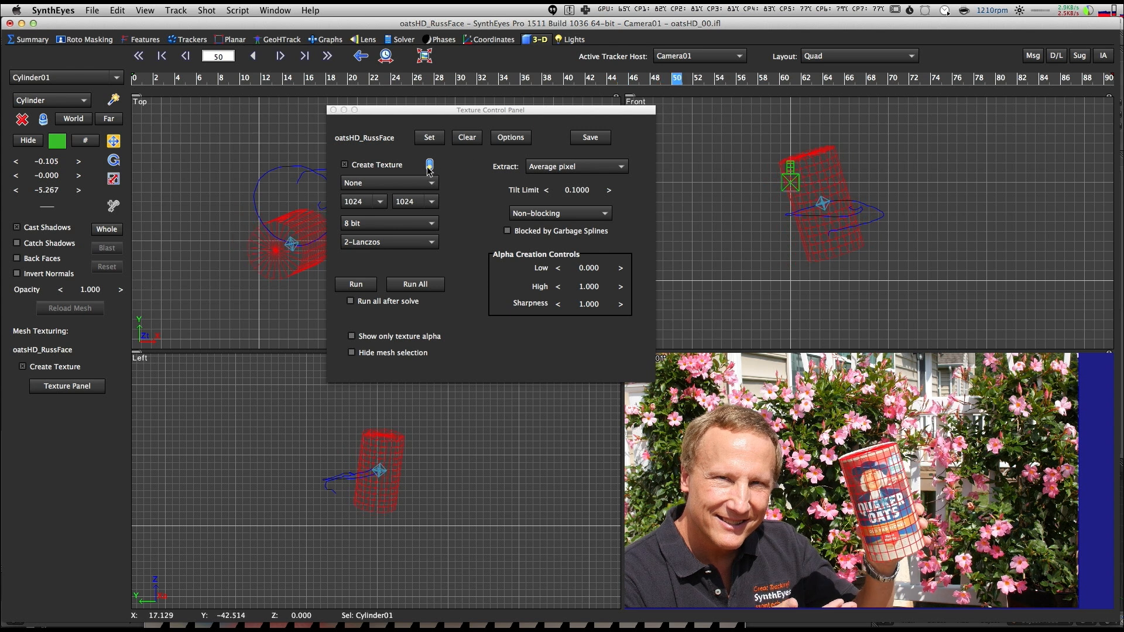
pyautogui.click(430, 166)
pyautogui.click(430, 166)
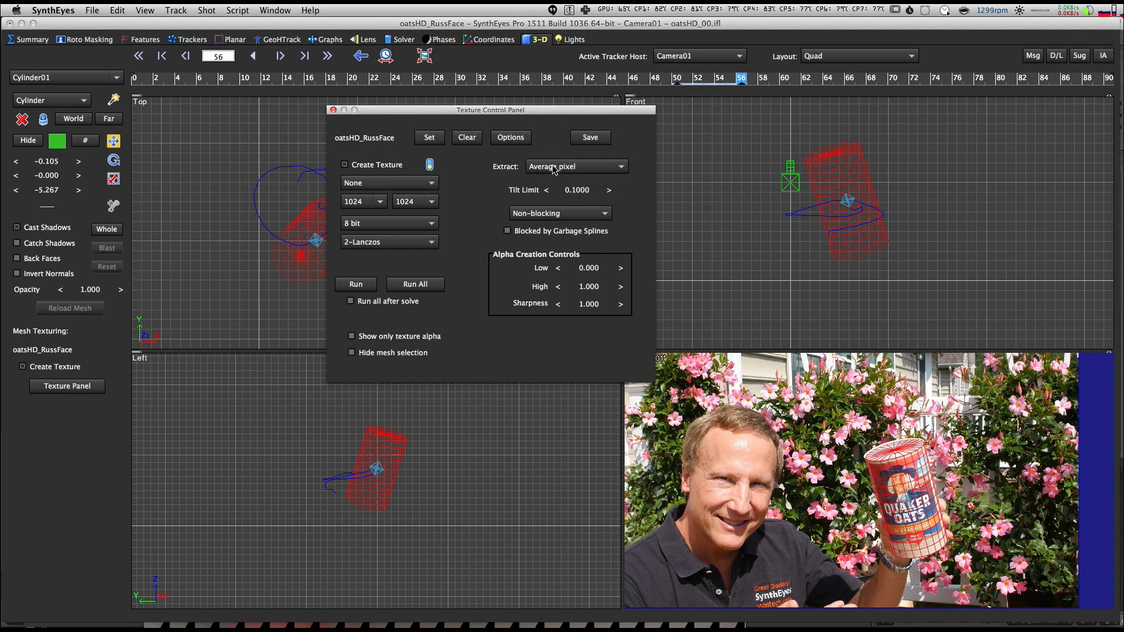
pyautogui.click(357, 285)
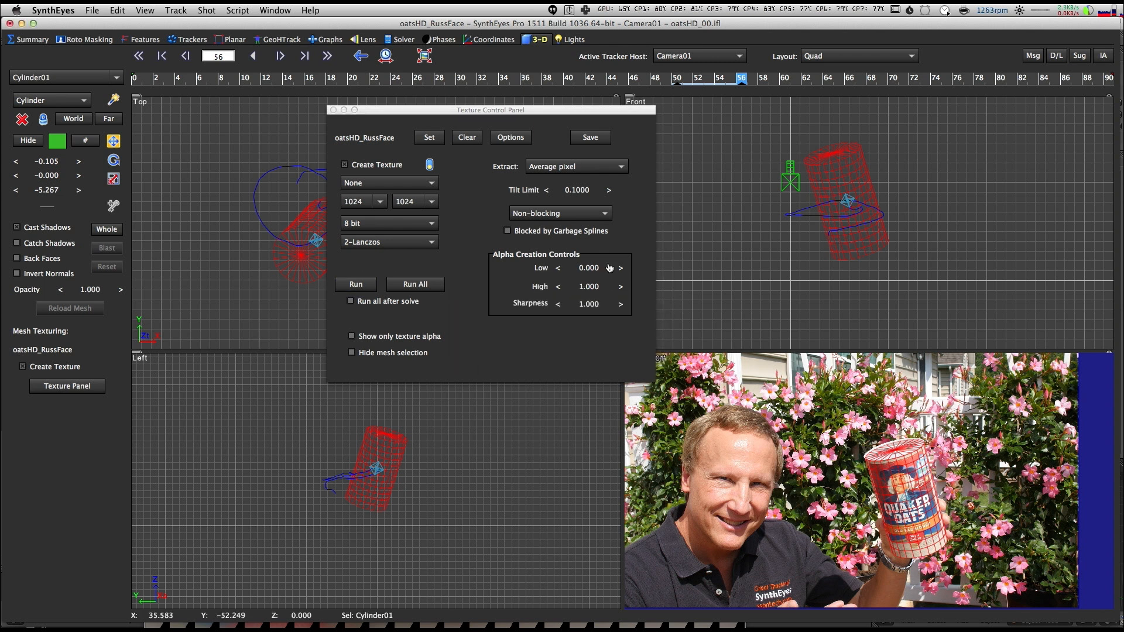
# Step: Preview the updated oatsHD_RussFace.bmp in Finder, and return to SynthEyes to close the Texture Control Panel
pyautogui.press('super+Tab')
pyautogui.press('space')
pyautogui.press('space')
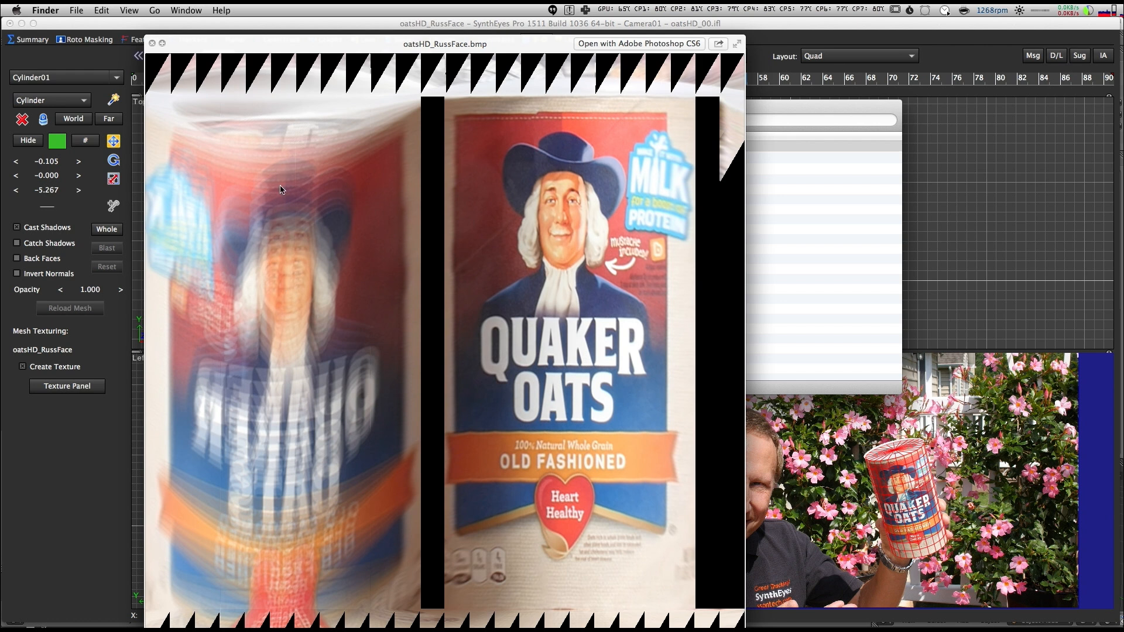
pyautogui.press('space')
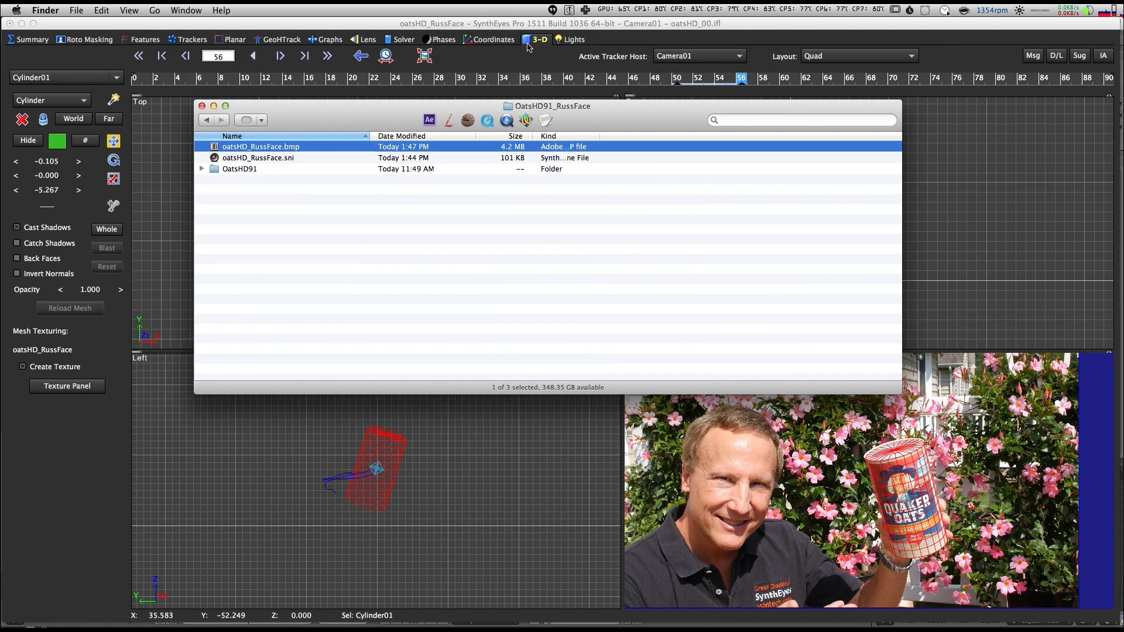
pyautogui.click(511, 21)
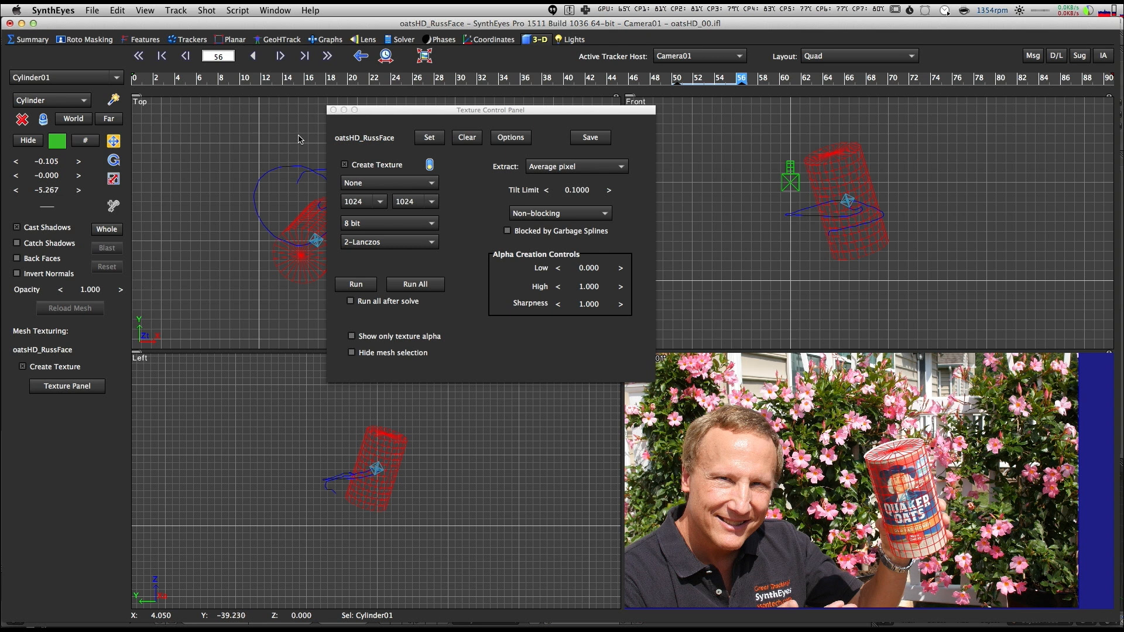
pyautogui.click(334, 110)
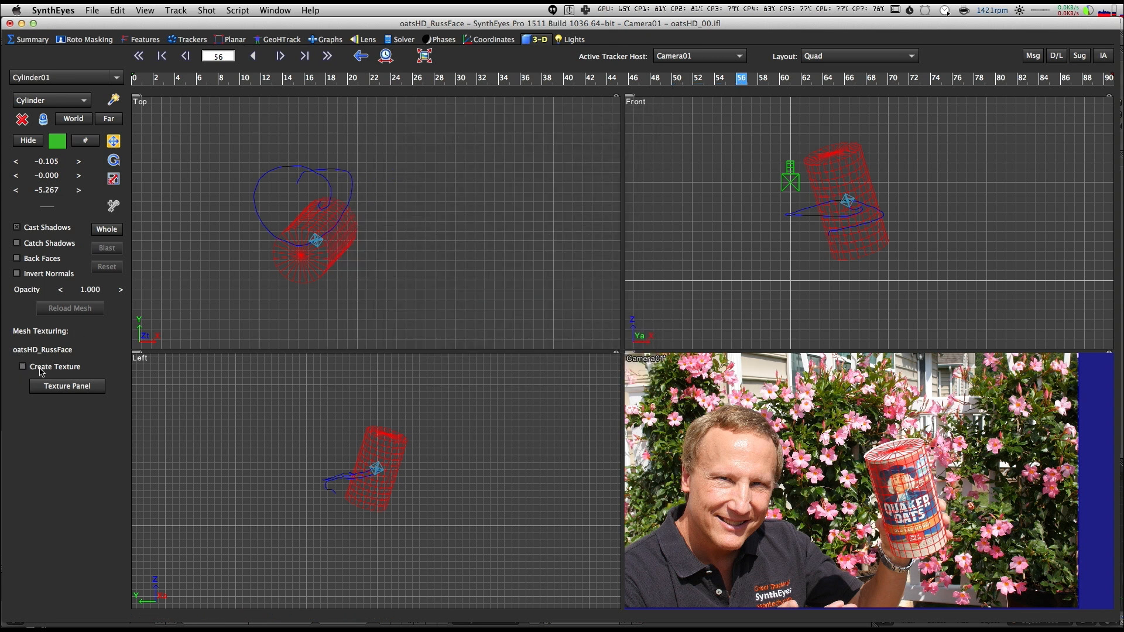
# Step: Go to frame 54 and export the scene as Blender (Python) to oatsHD_RussFace.py with Blender version 2.66+
pyautogui.moveTo(738, 81)
pyautogui.mouseDown()
pyautogui.moveTo(567, 82)
pyautogui.moveTo(719, 82)
pyautogui.mouseUp()
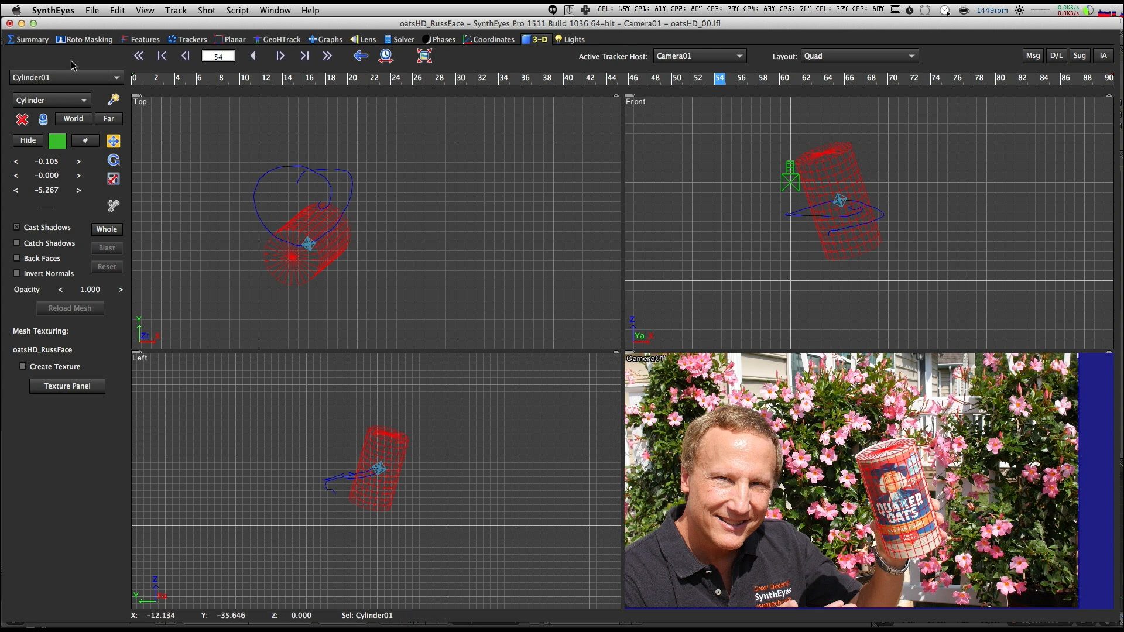
pyautogui.click(92, 10)
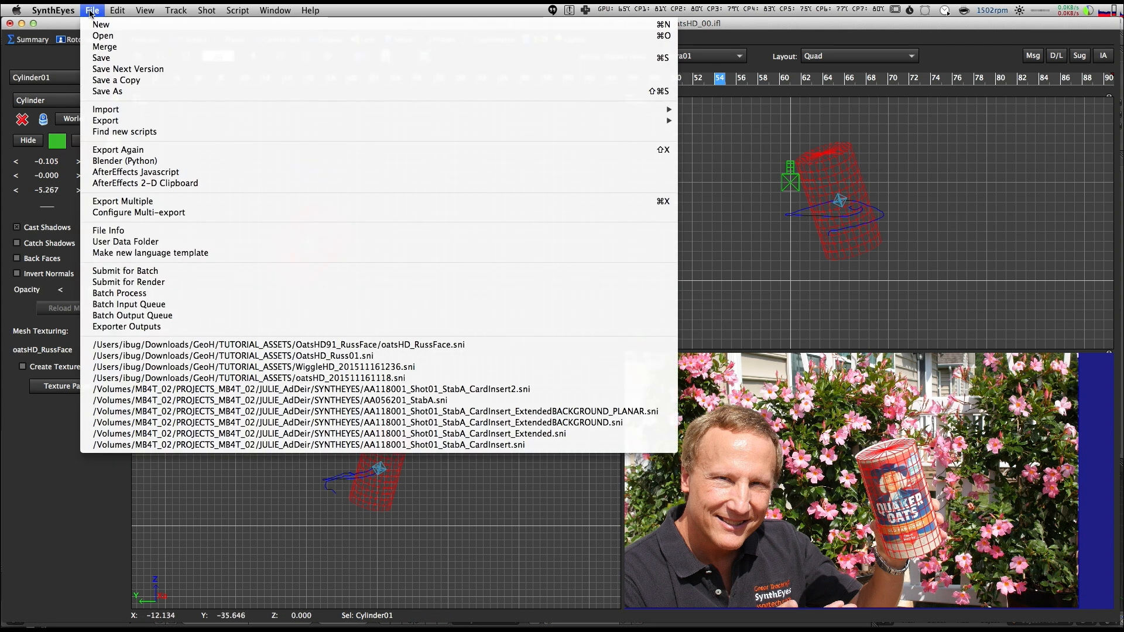
pyautogui.moveTo(113, 121)
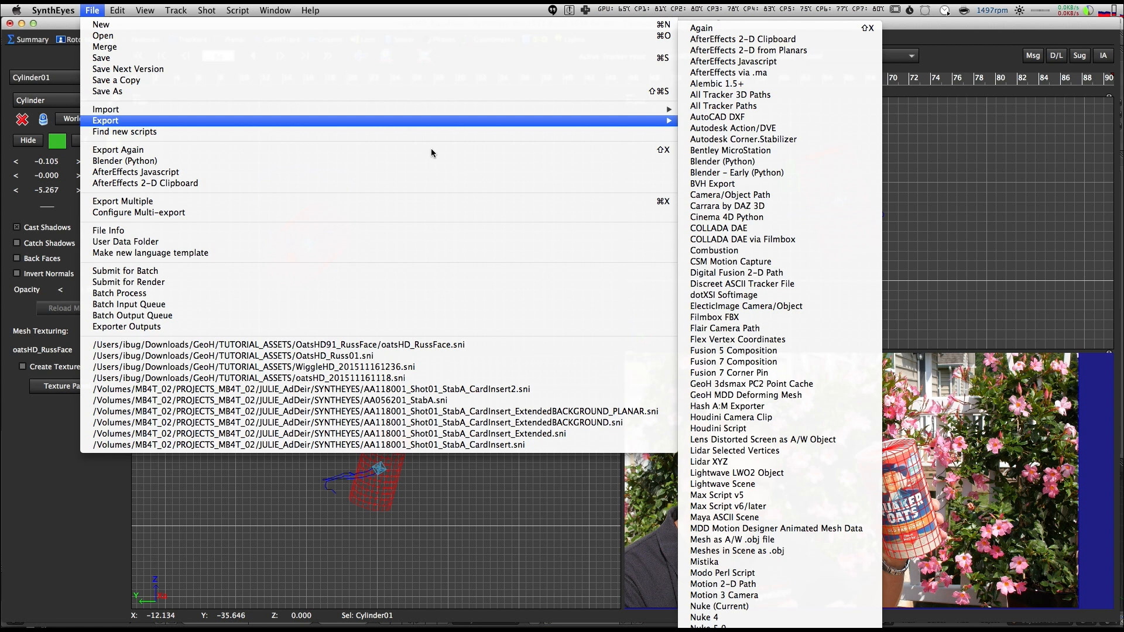
pyautogui.click(741, 166)
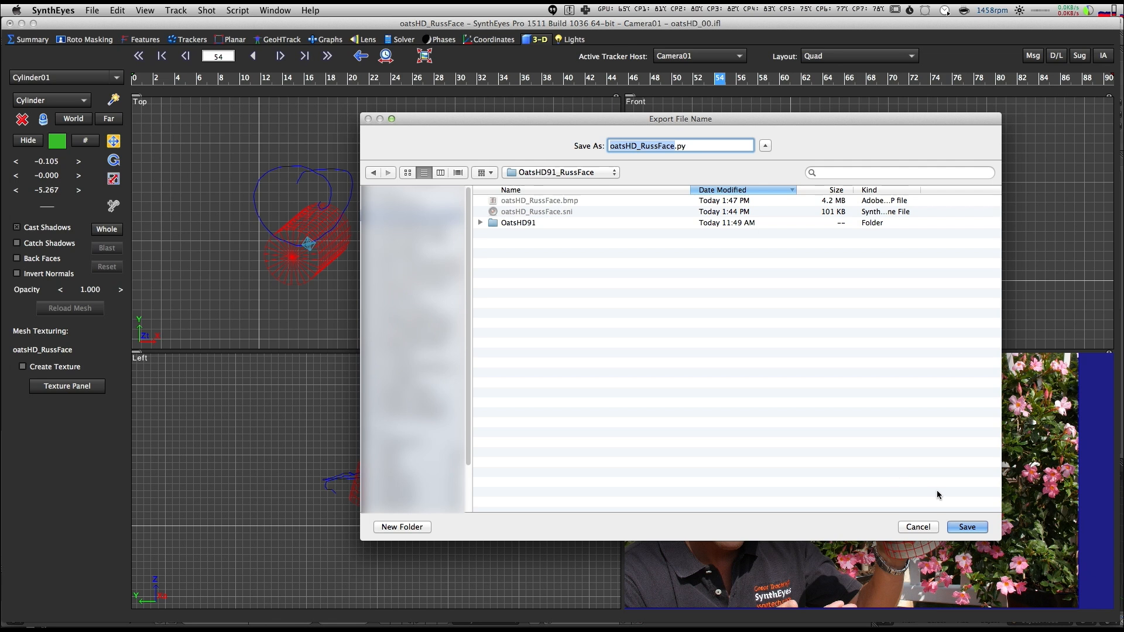
pyautogui.click(968, 528)
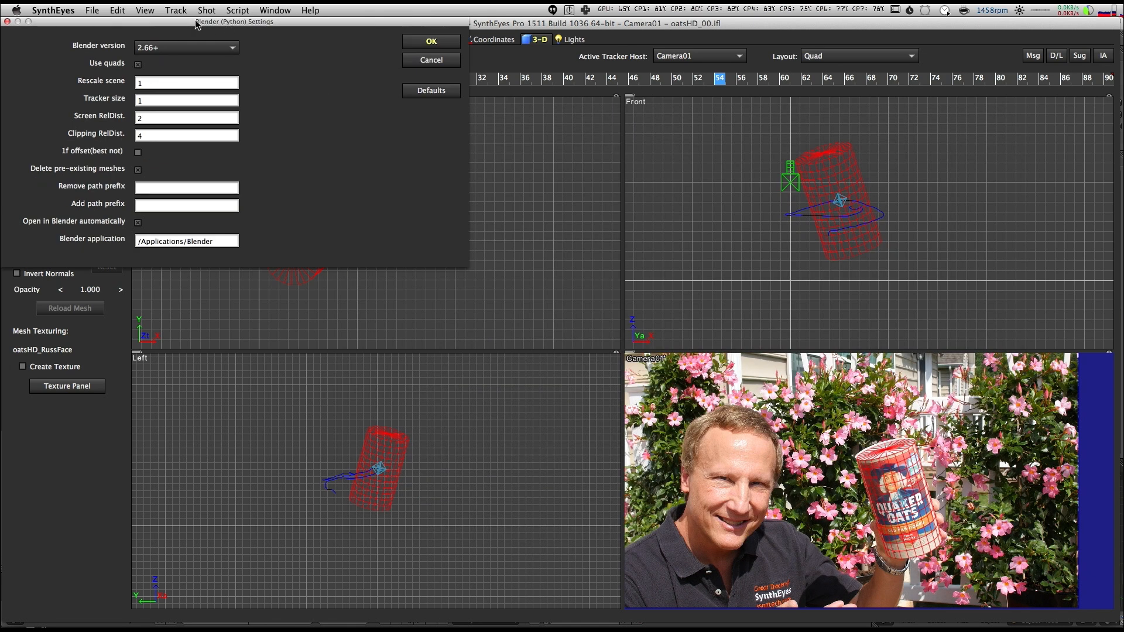
pyautogui.moveTo(196, 24); pyautogui.dragTo(551, 170)
pyautogui.click(777, 188)
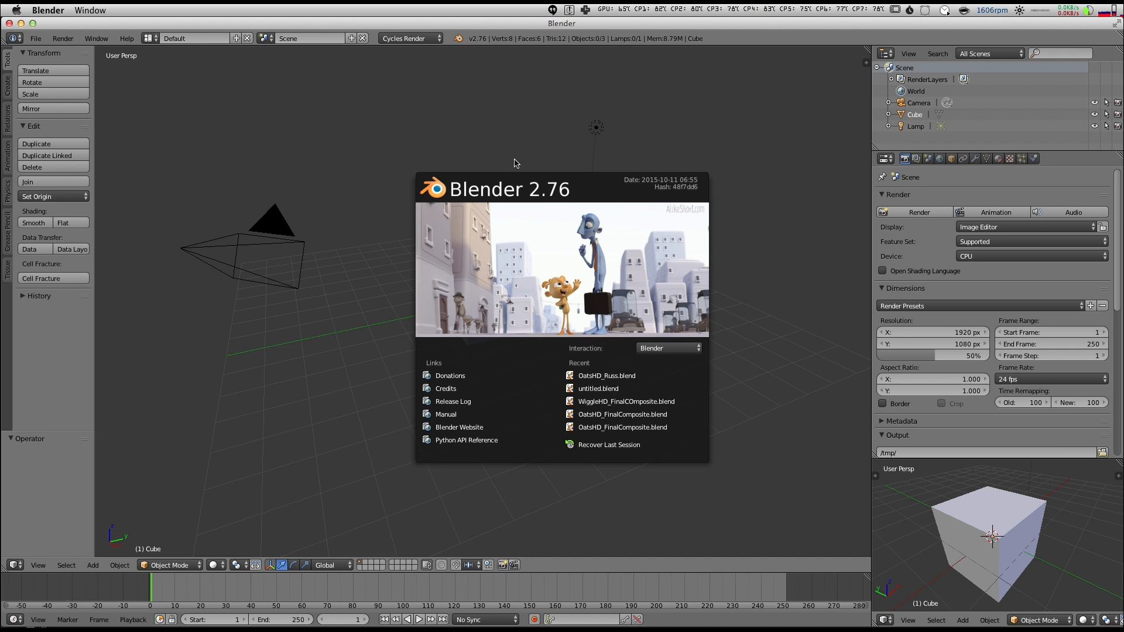
# Step: Dismiss the splash screen in Blender, switch the render engine to Blender Render, and reset the 3D cursor to the origin
pyautogui.click(494, 128)
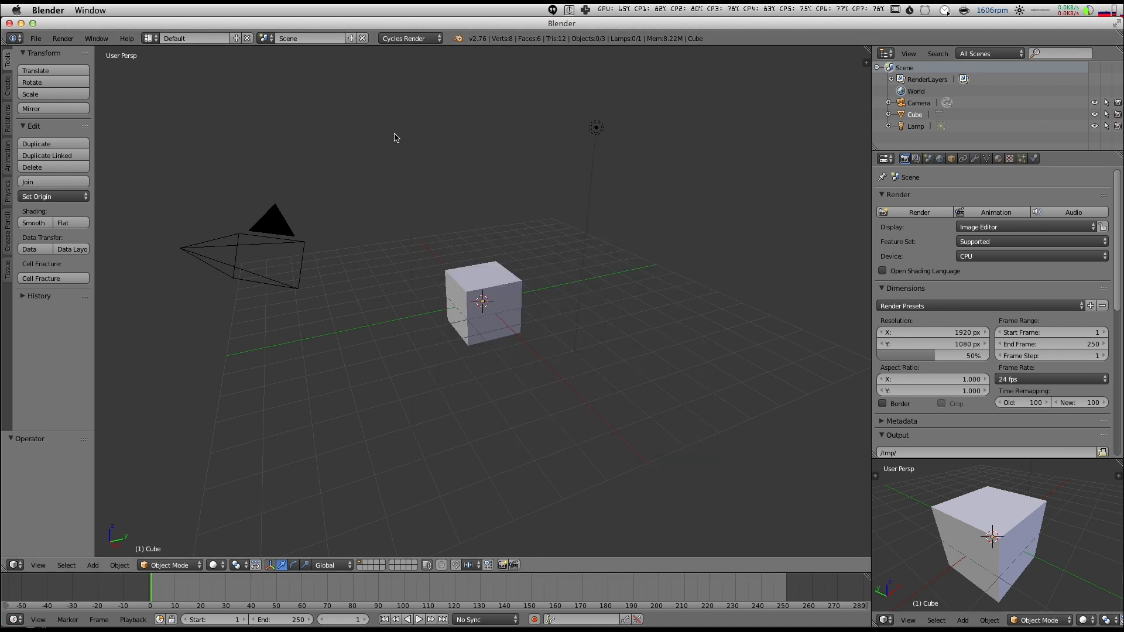
pyautogui.click(410, 38)
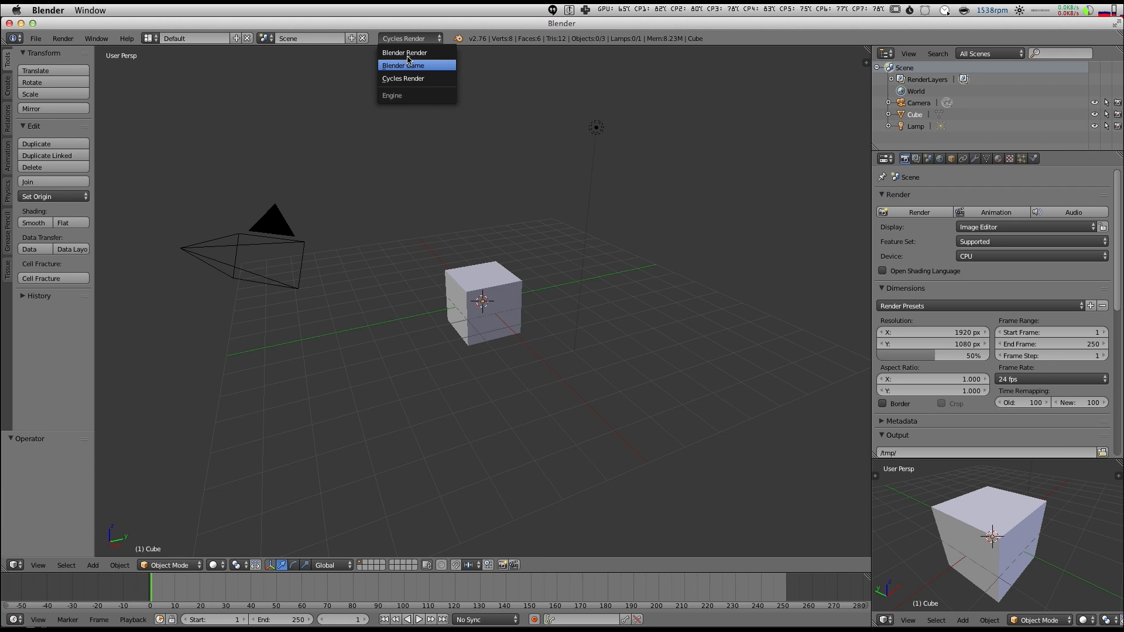
pyautogui.click(408, 52)
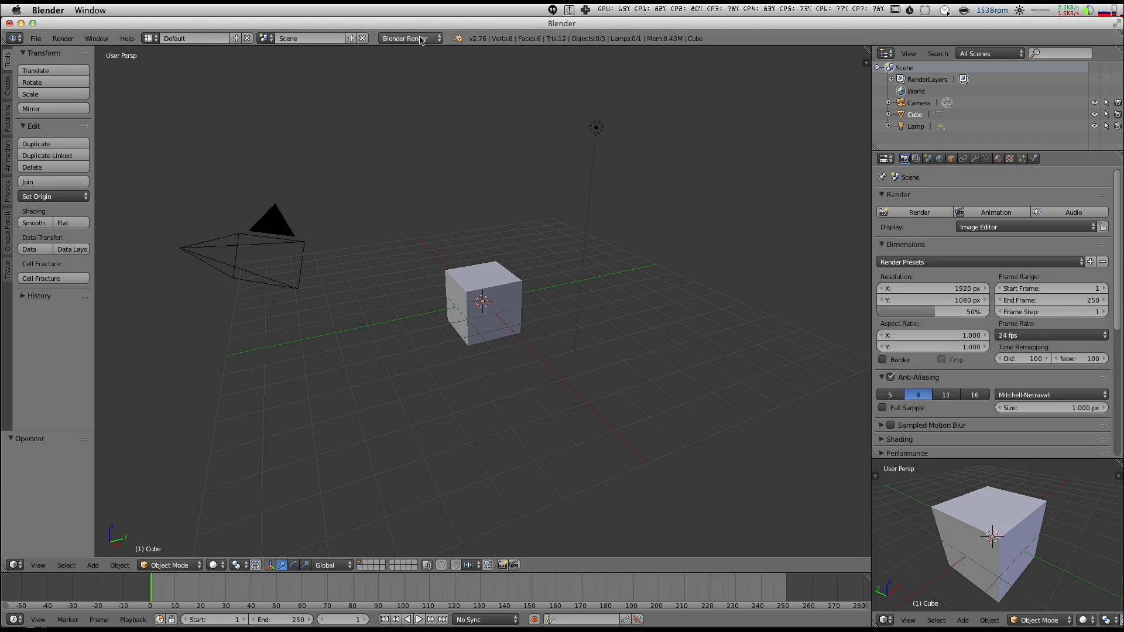
pyautogui.click(419, 39)
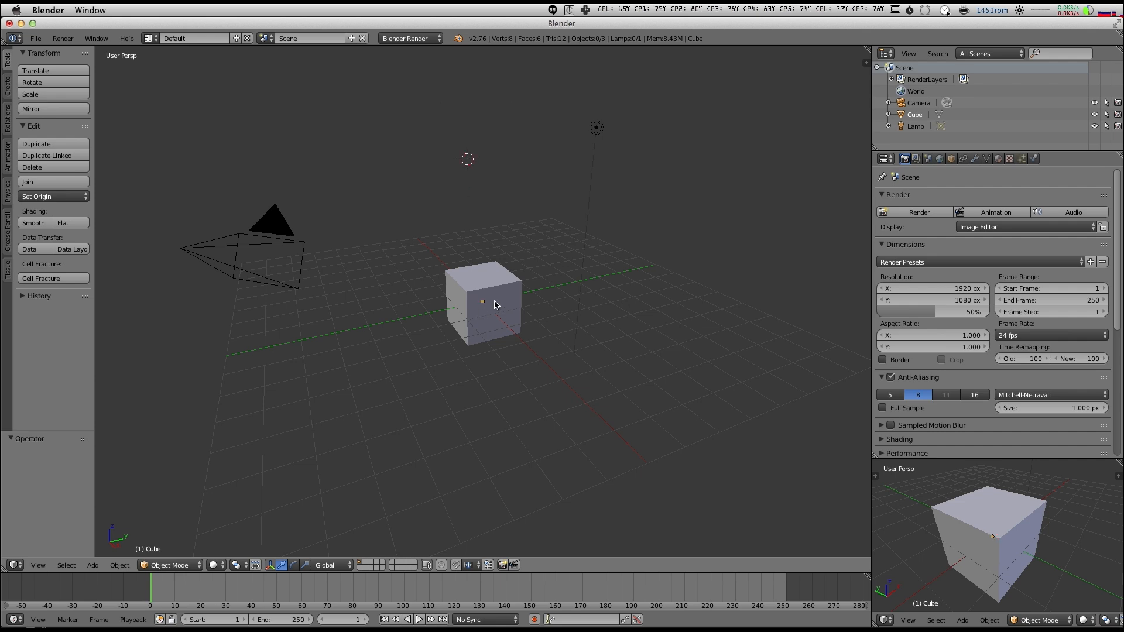
pyautogui.hotkey('shift', 'c')
pyautogui.scroll(4, 499, 306)
pyautogui.scroll(-3, 523, 311)
pyautogui.moveTo(523, 311)
pyautogui.mouseDown(button='middle')
pyautogui.moveTo(508, 312)
pyautogui.moveTo(545, 313)
pyautogui.mouseUp(button='middle')
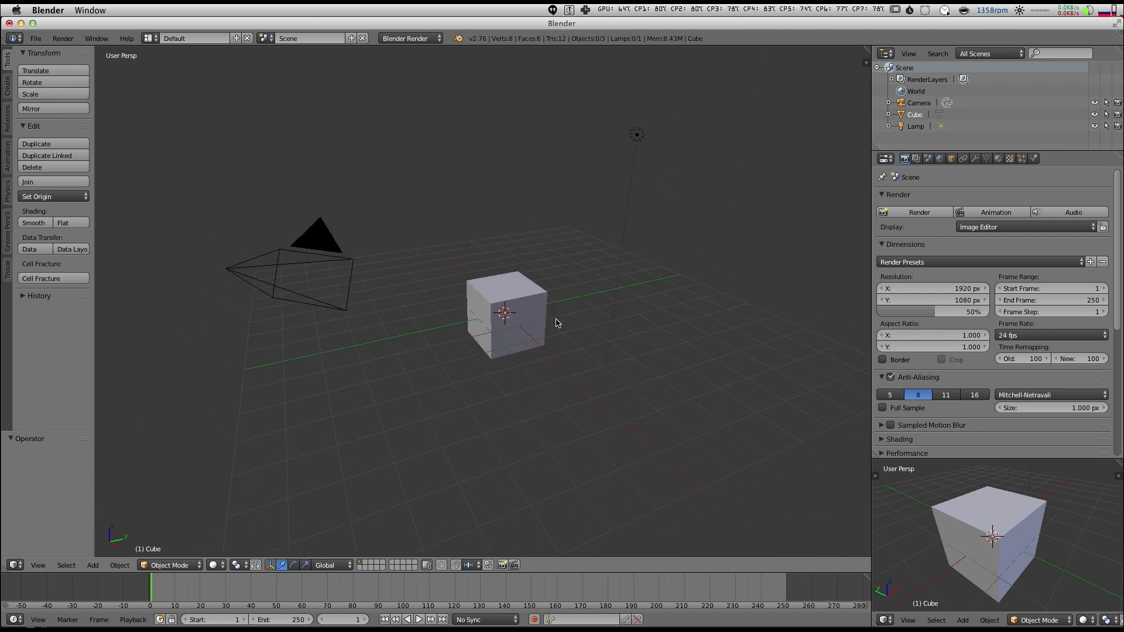
# Step: Load oatsHD_RussFace.py into a text editor in place of the large 3D view and run the script
pyautogui.click(15, 565)
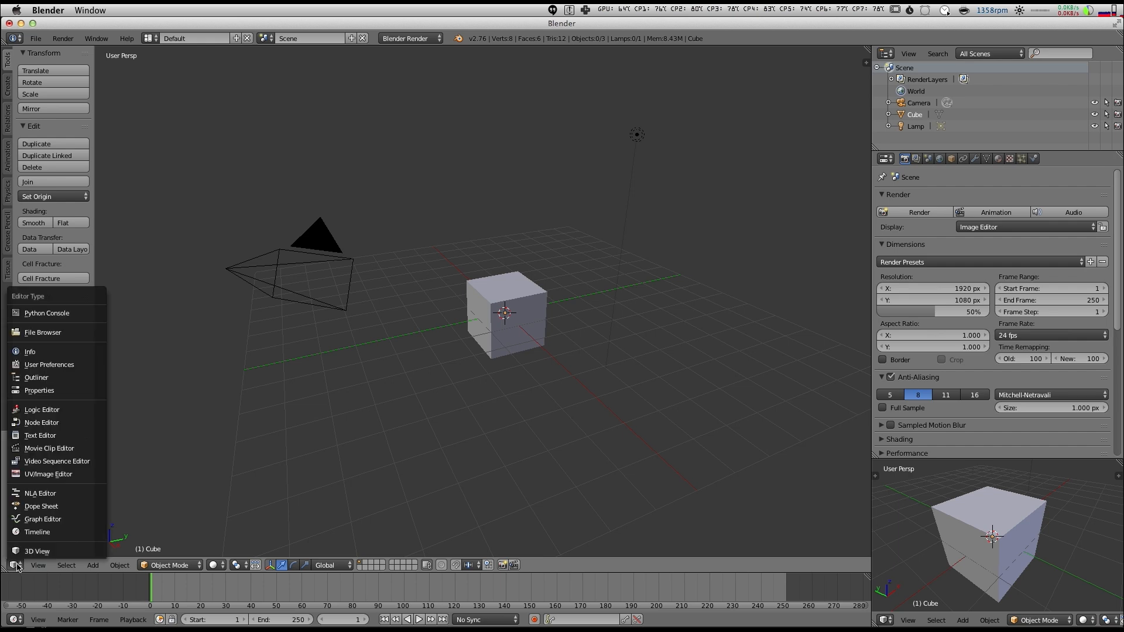
pyautogui.click(33, 433)
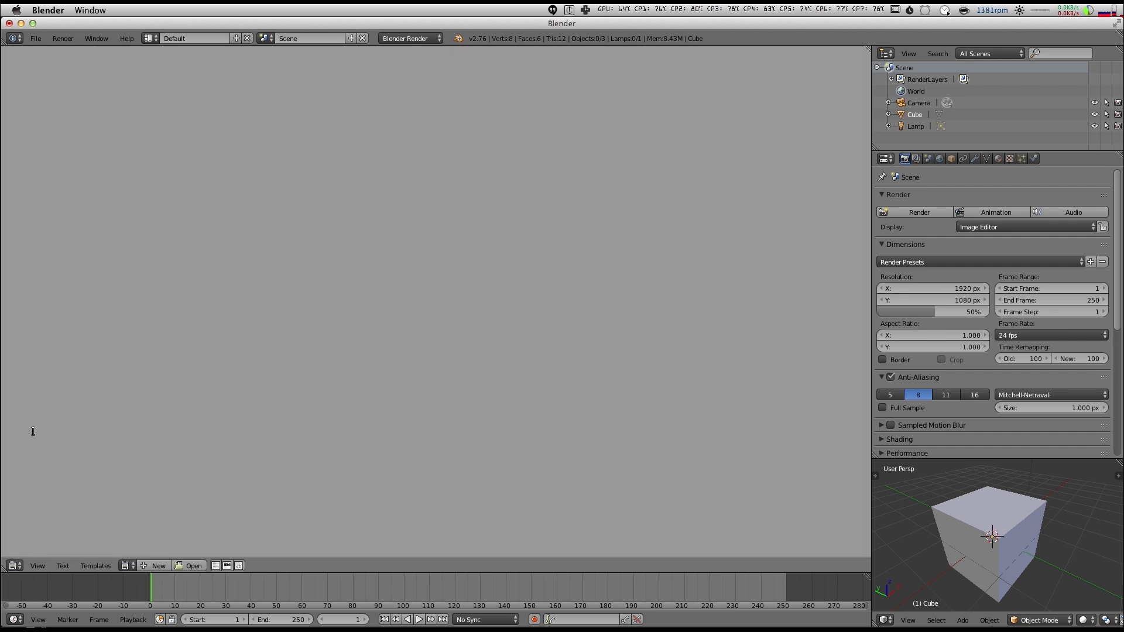
pyautogui.click(15, 566)
pyautogui.click(16, 566)
pyautogui.hotkey('alt', 'o')
pyautogui.click(164, 122)
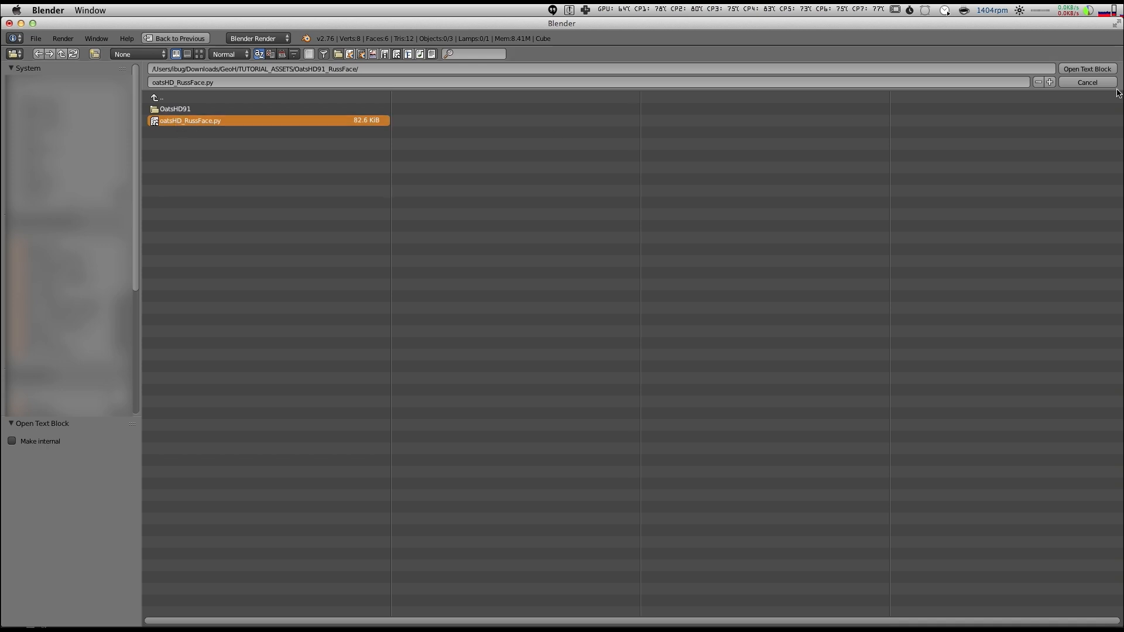
pyautogui.click(1088, 69)
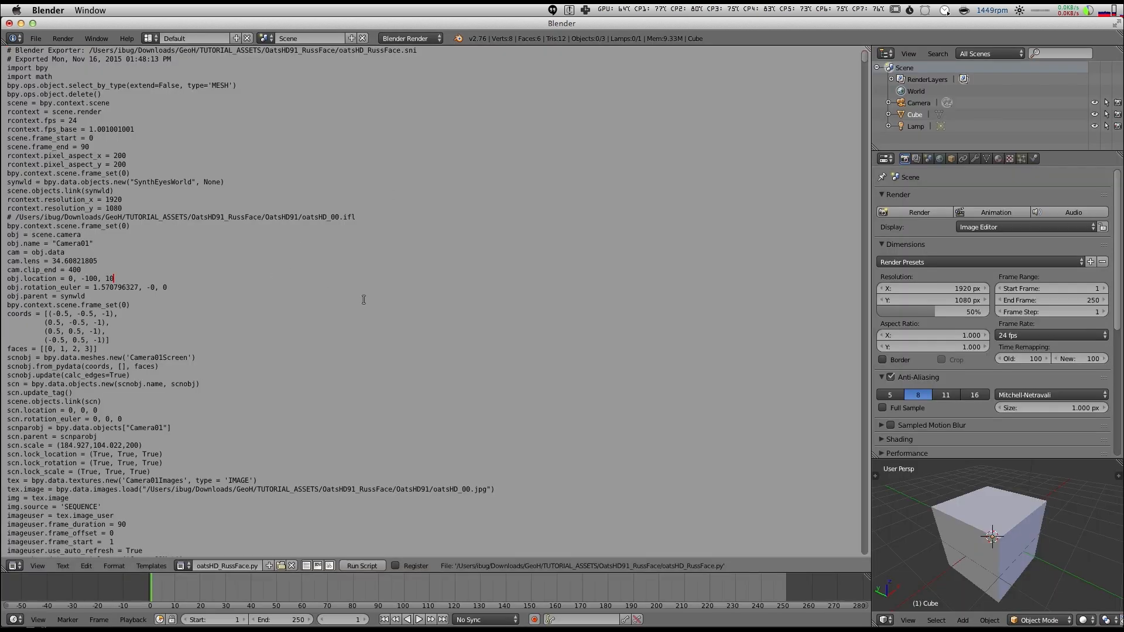
pyautogui.hotkey('alt', 'p')
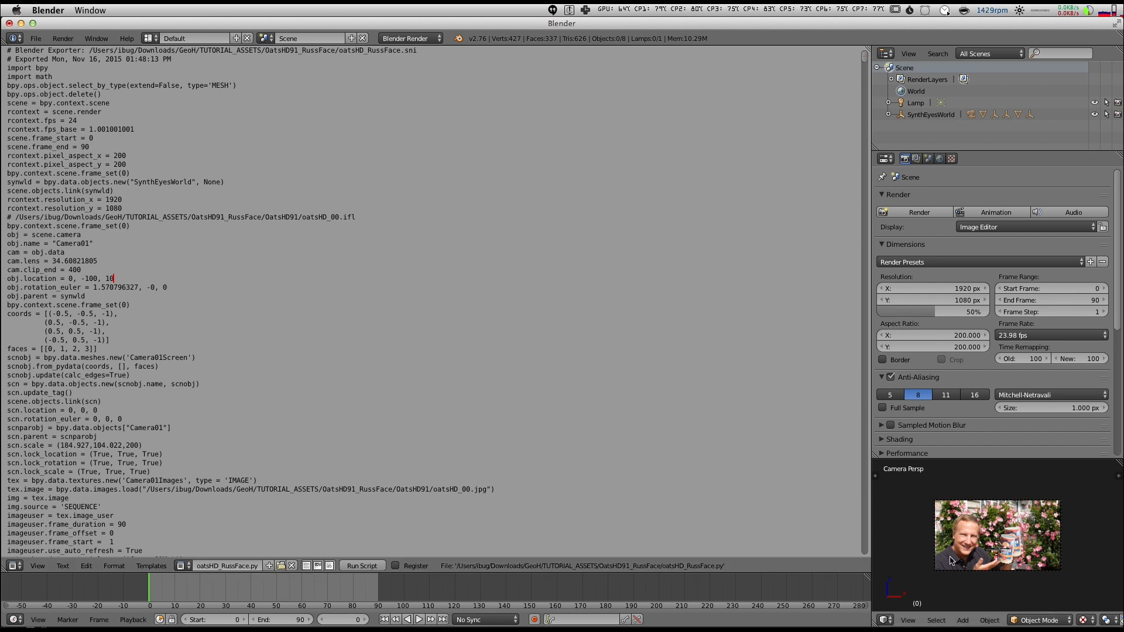
# Step: Play the imported animation in the fitted camera view and turn the text editor back into a 3D View
pyautogui.press('Home')
pyautogui.hotkey('alt', 'a')
pyautogui.click(14, 566)
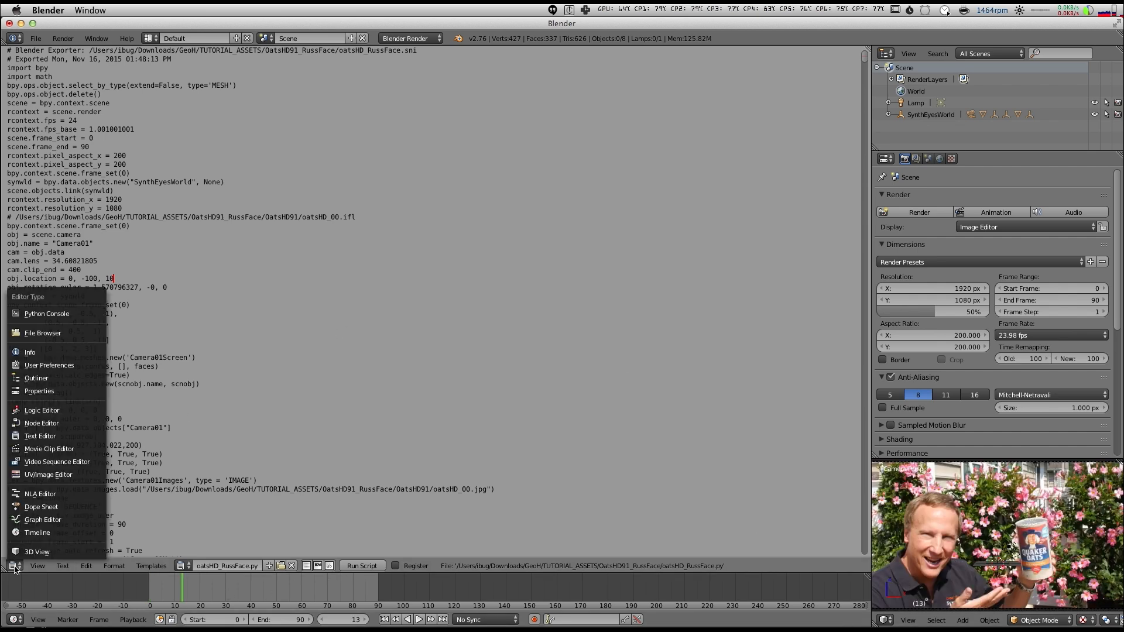
pyautogui.click(36, 552)
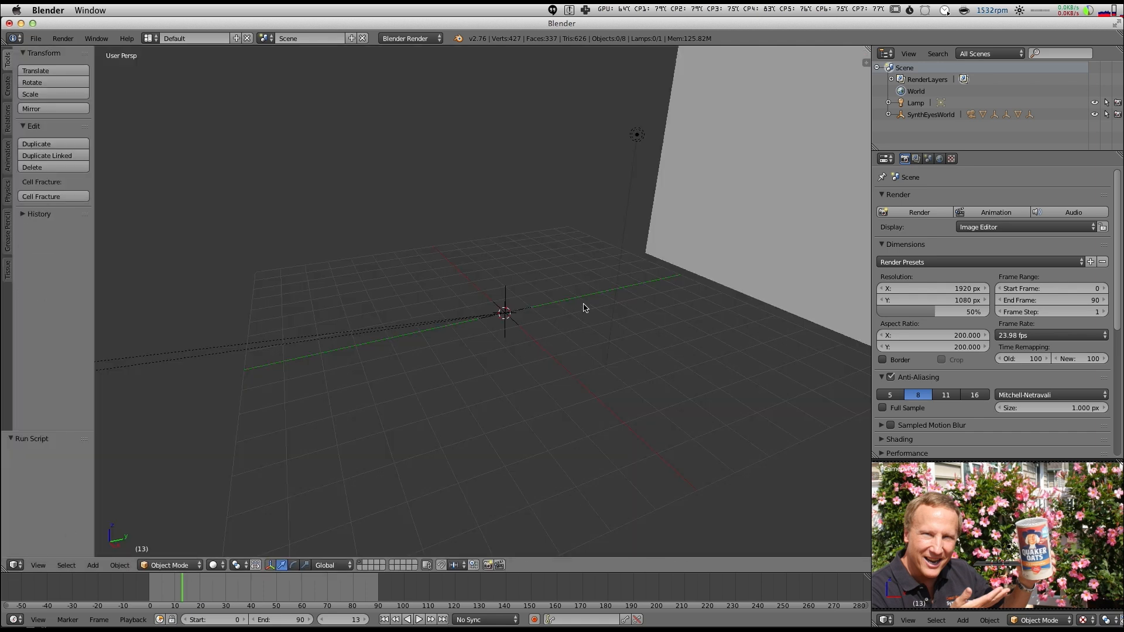
# Step: Preview the can's motion in the large 3D view, stop at frame 37, and switch on textured shading
pyautogui.scroll(-10, 582, 309)
pyautogui.moveTo(407, 329); pyautogui.dragTo(471, 304, button='middle')
pyautogui.scroll(-5, 461, 310)
pyautogui.scroll(-3, 410, 340)
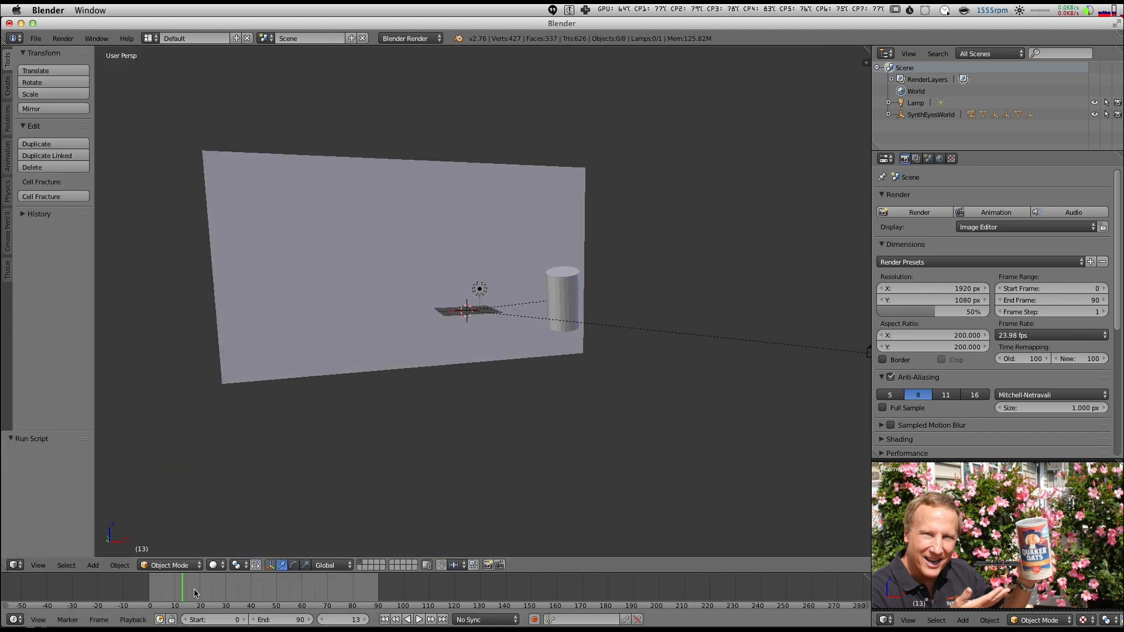
pyautogui.hotkey('alt', 'a')
pyautogui.moveTo(249, 592)
pyautogui.mouseDown()
pyautogui.moveTo(231, 592)
pyautogui.moveTo(243, 590)
pyautogui.mouseUp()
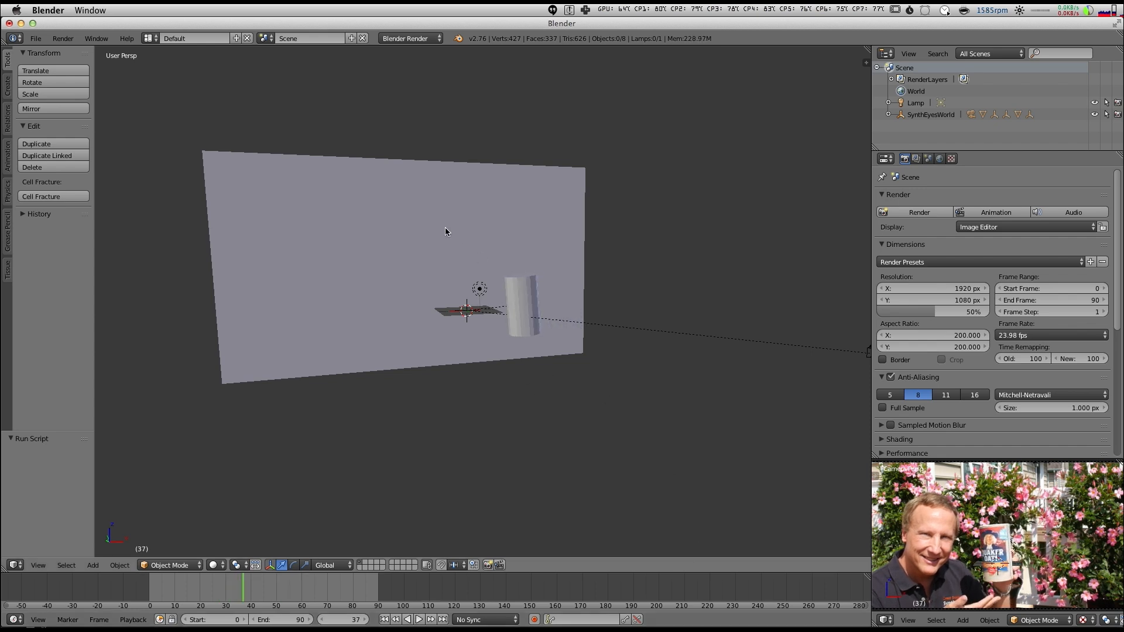
pyautogui.hotkey('alt', 'z')
# Step: Select Camera01 and set its display size to 10, collapsing the camera's sensor and depth of field settings
pyautogui.moveTo(351, 307); pyautogui.dragTo(451, 317, button='middle')
pyautogui.scroll(-5, 423, 310)
pyautogui.scroll(3, 418, 311)
pyautogui.rightClick(754, 352)
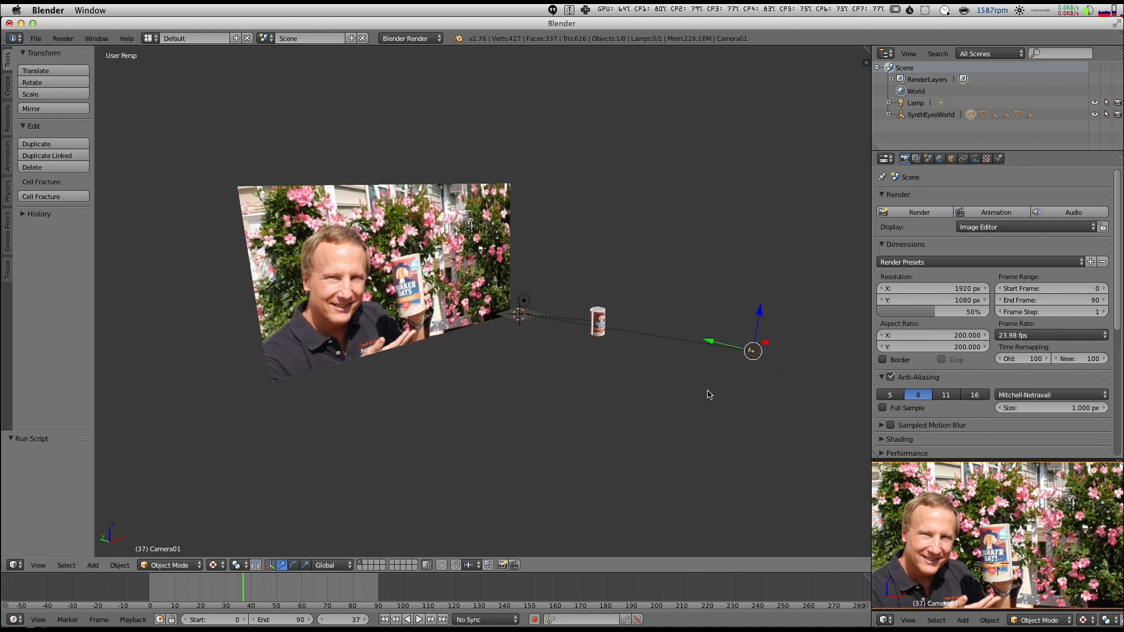
pyautogui.click(975, 159)
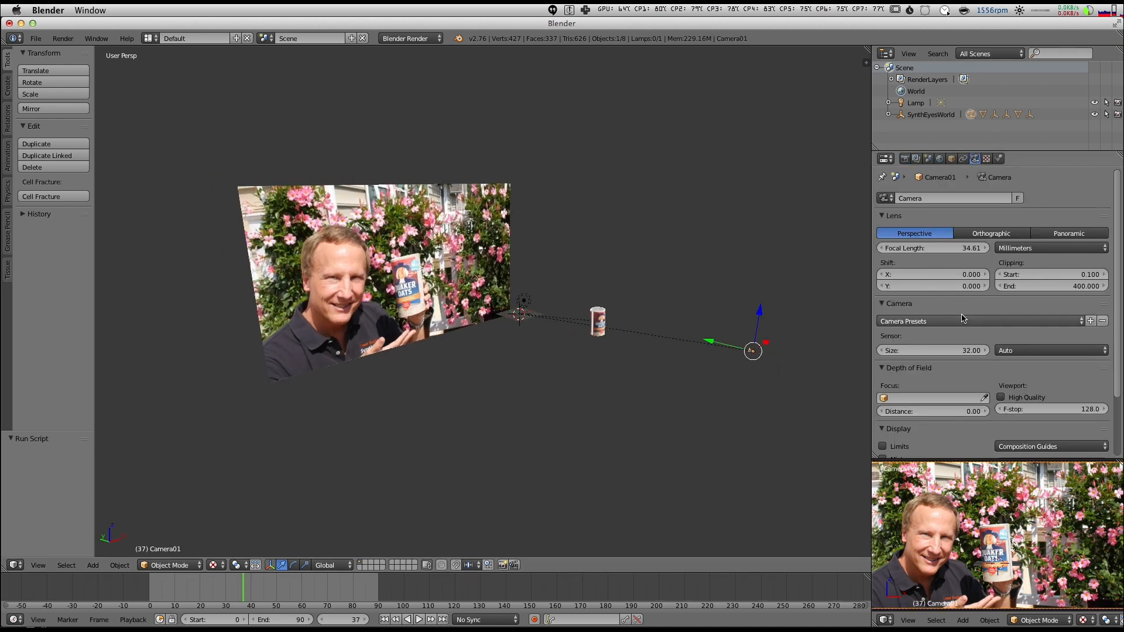
pyautogui.scroll(-3, 937, 240)
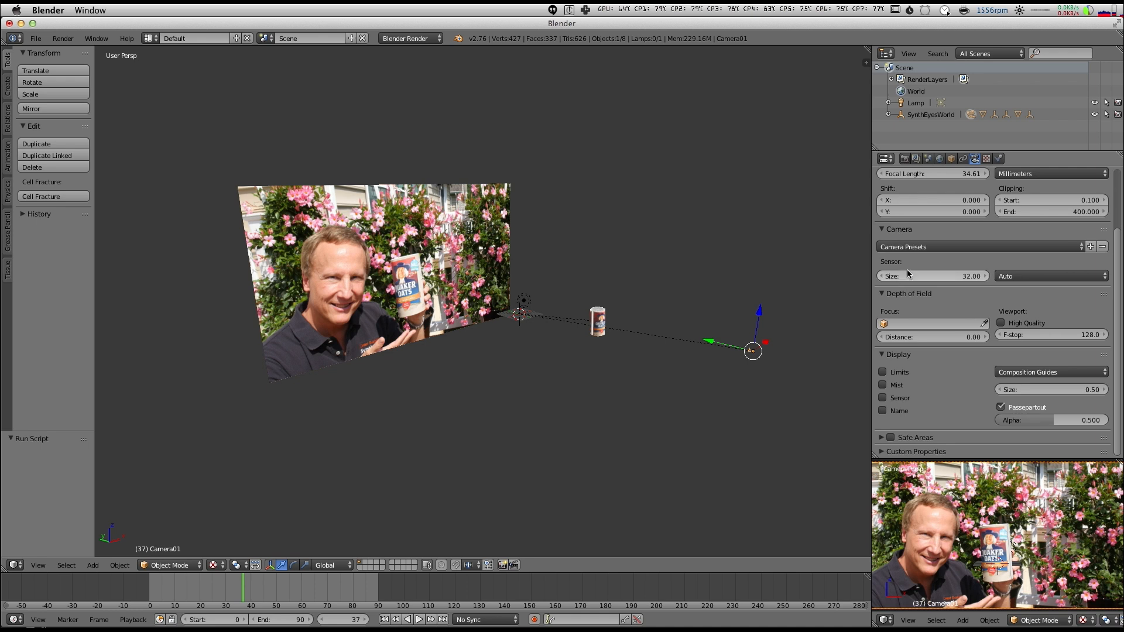
pyautogui.click(901, 229)
pyautogui.click(910, 244)
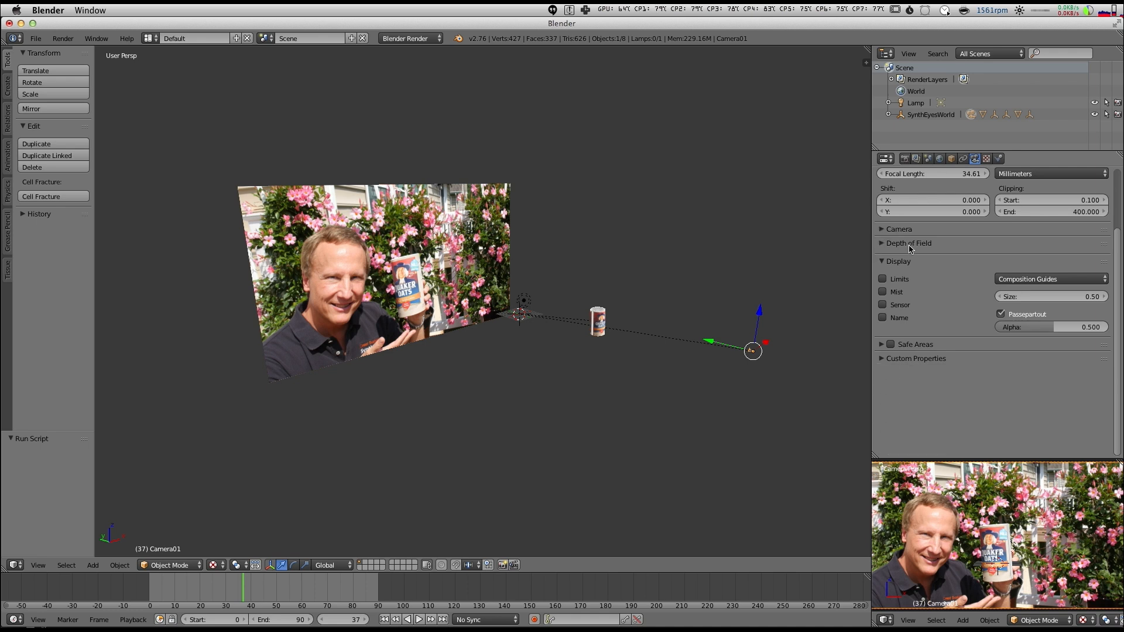
pyautogui.scroll(3, 913, 252)
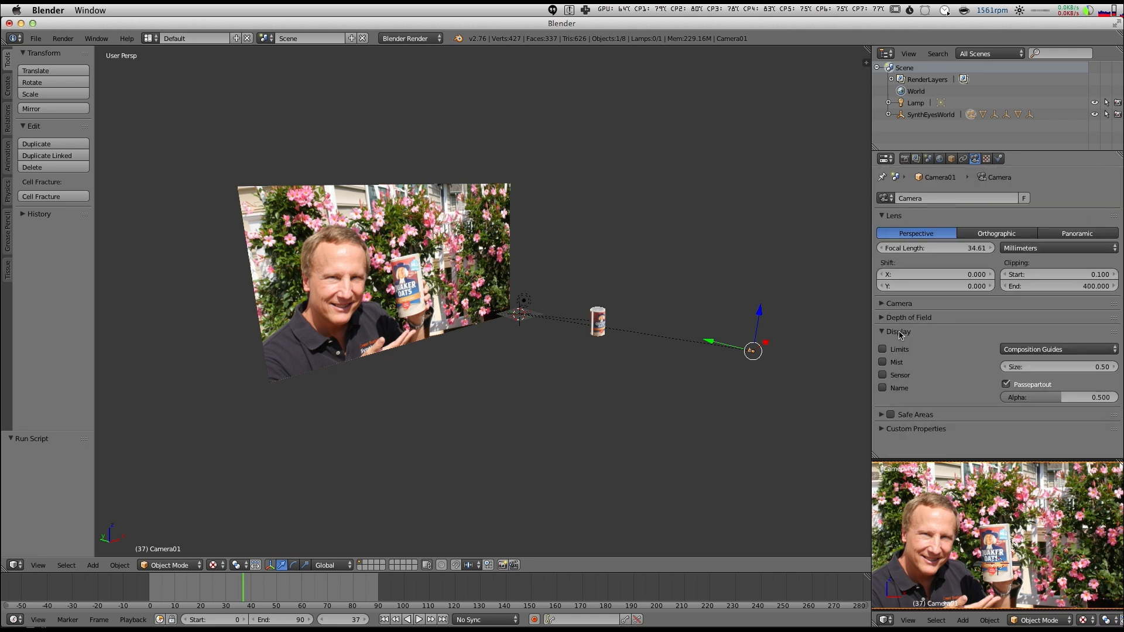
pyautogui.moveTo(1007, 363); pyautogui.dragTo(1066, 364)
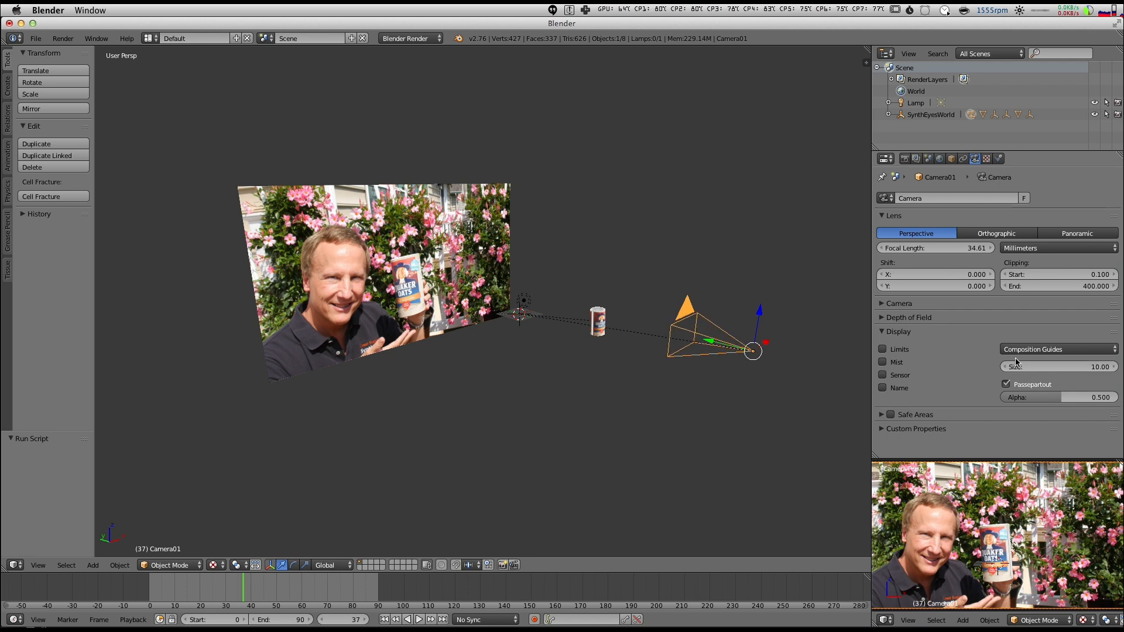
# Step: Deselect everything, review the animation from the side, and select the Camera01Screen image plane
pyautogui.moveTo(754, 333); pyautogui.dragTo(701, 342, button='middle')
pyautogui.press('a')
pyautogui.moveTo(445, 351); pyautogui.dragTo(495, 427, button='middle')
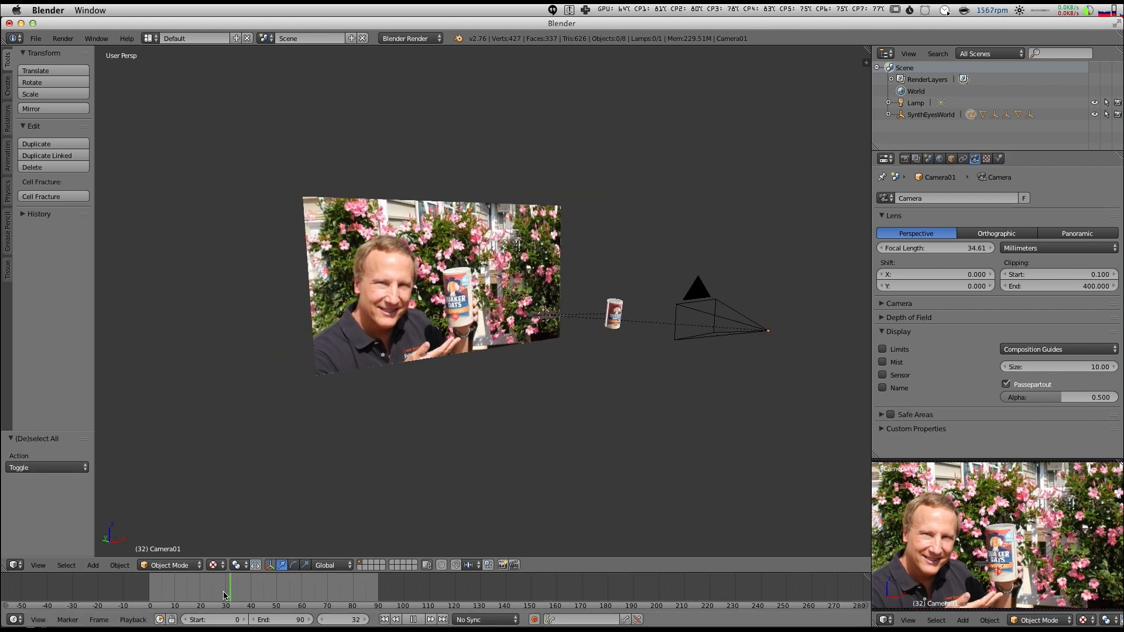
pyautogui.rightClick(371, 289)
pyautogui.moveTo(326, 272); pyautogui.dragTo(377, 291, button='middle')
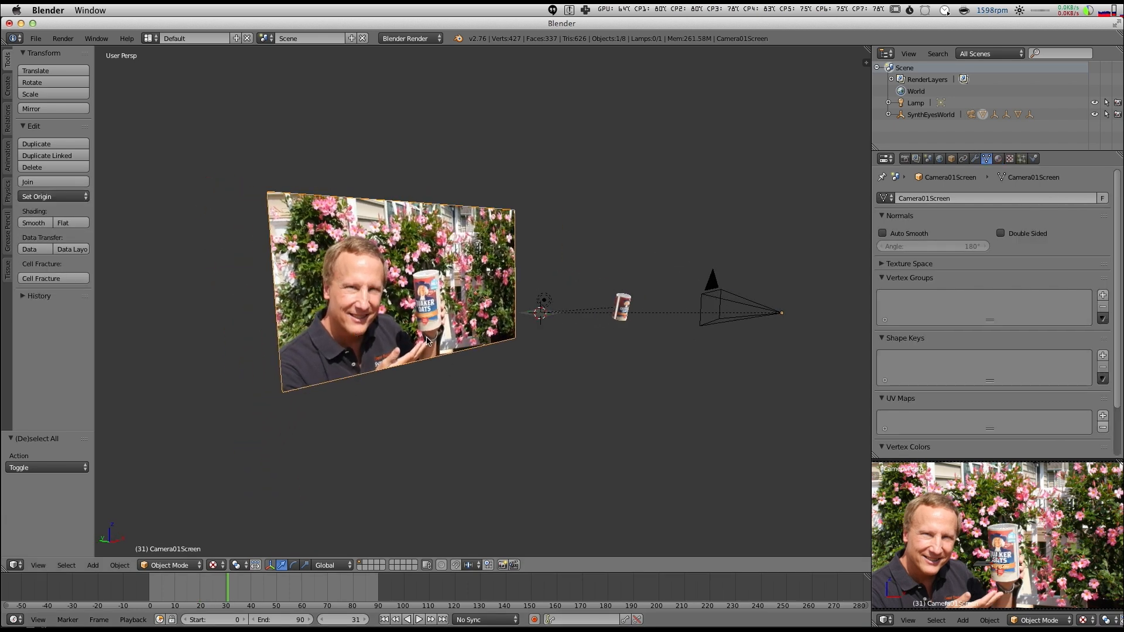
# Step: Try moving Camera01 with its attached image plane and cancel the move
pyautogui.rightClick(700, 290)
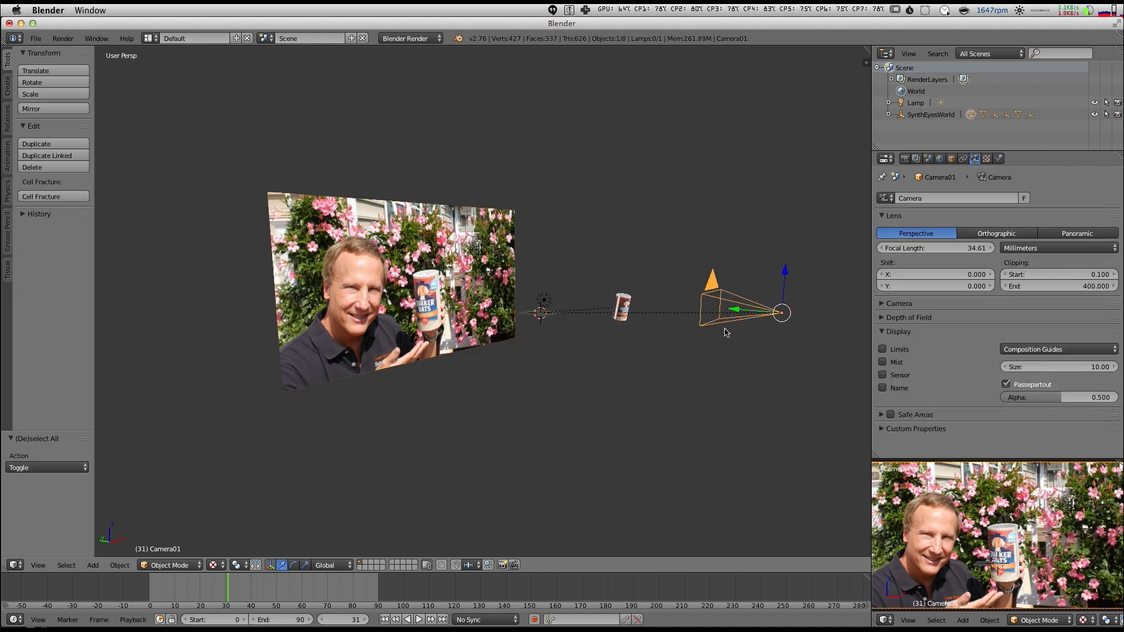
pyautogui.press('g')
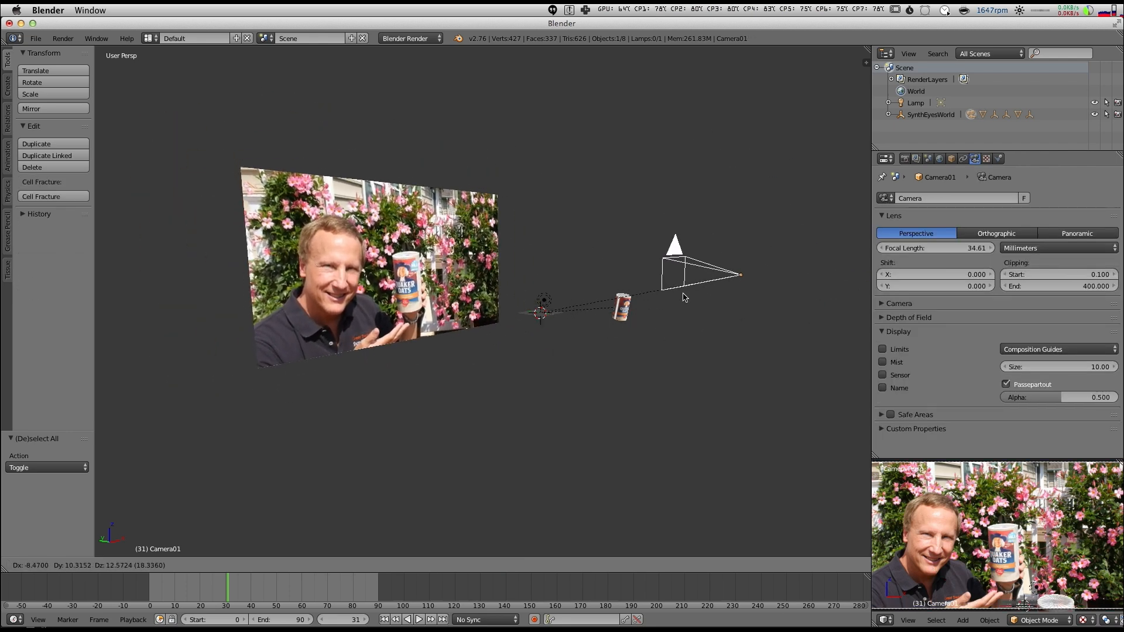
pyautogui.rightClick(684, 298)
# Step: Replay the can's animation from several angles, scrub to frame 46, and select the Camera01Screen image plane
pyautogui.press('a')
pyautogui.hotkey('alt', 'a')
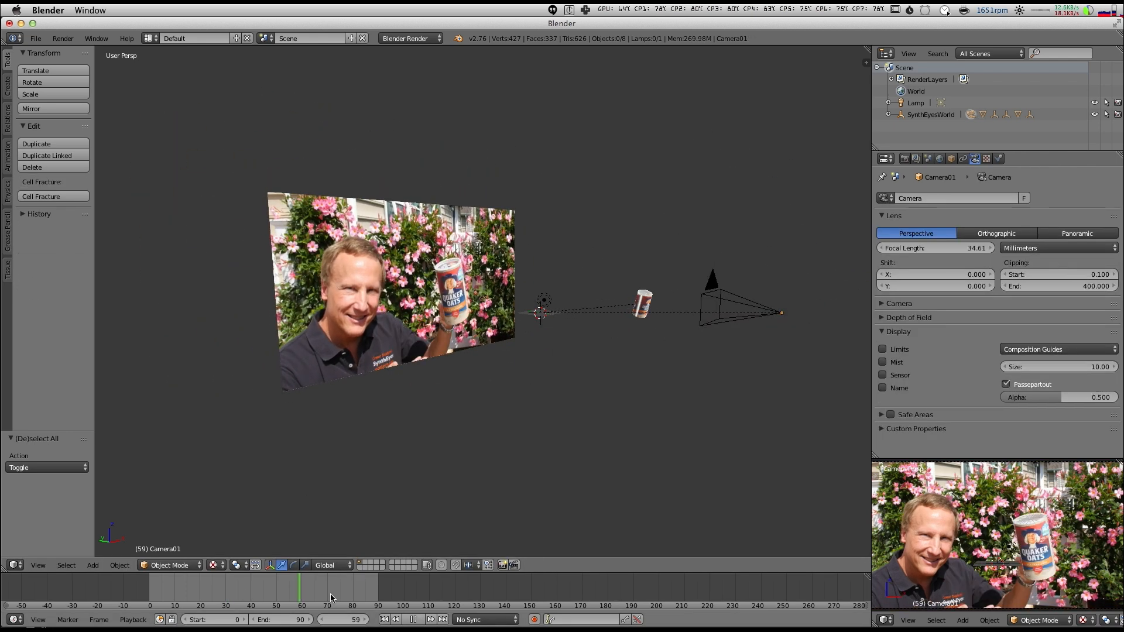
pyautogui.hotkey('alt', 'a')
pyautogui.moveTo(594, 377); pyautogui.dragTo(533, 360, button='middle')
pyautogui.hotkey('alt', 'a')
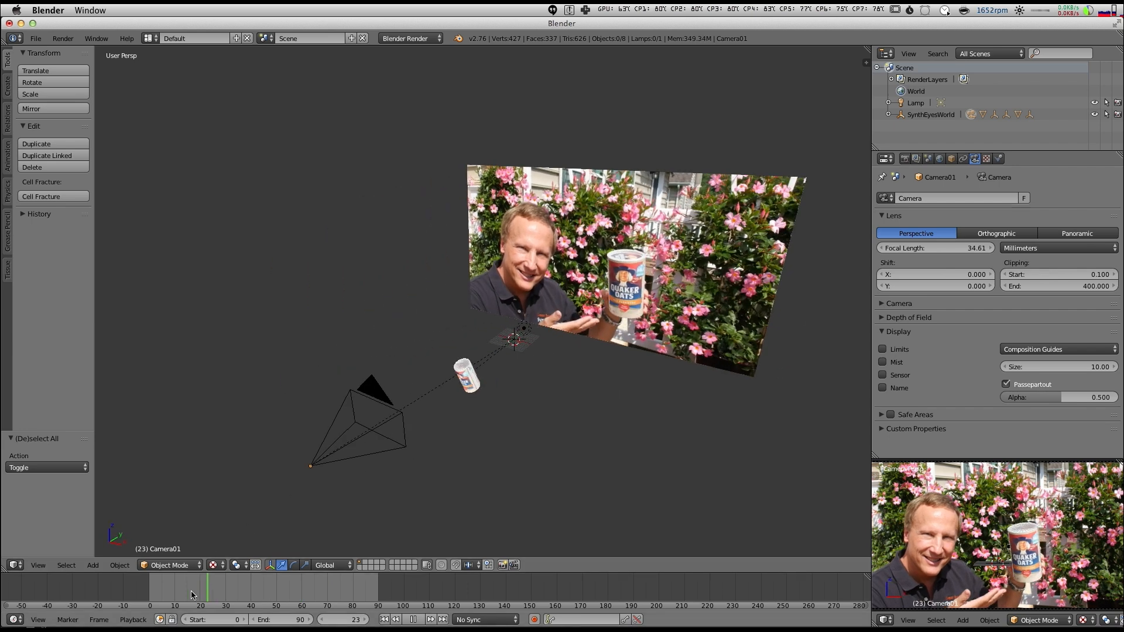
pyautogui.moveTo(419, 596); pyautogui.dragTo(266, 591)
pyautogui.moveTo(441, 327); pyautogui.dragTo(514, 297, button='middle')
pyautogui.rightClick(448, 313)
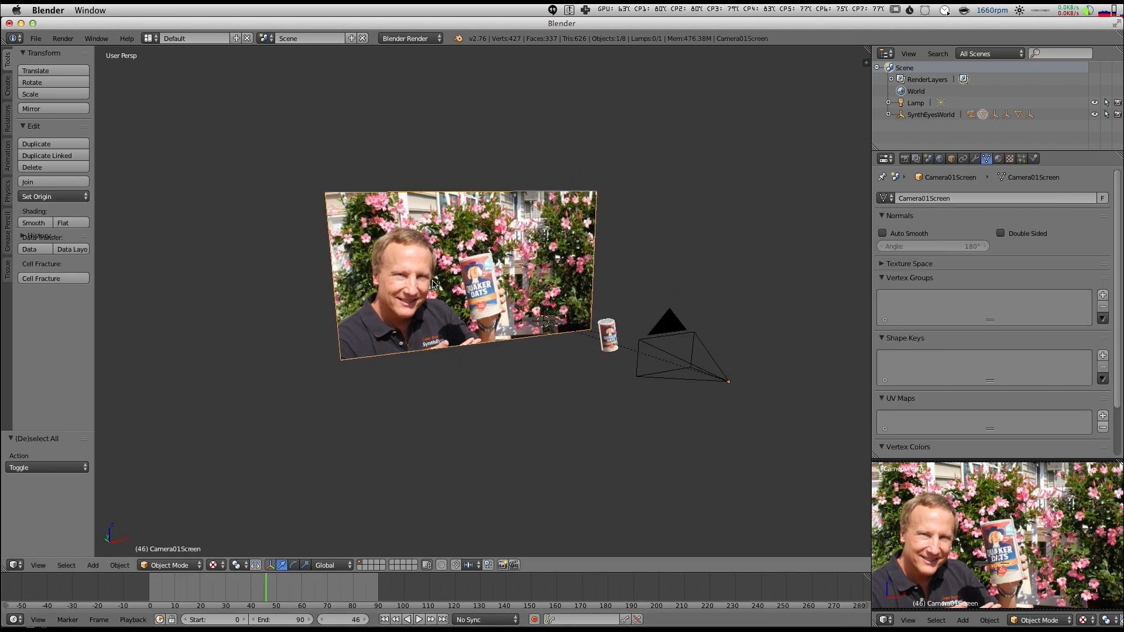
# Step: Switch the render engine to Cycles Render
pyautogui.click(395, 40)
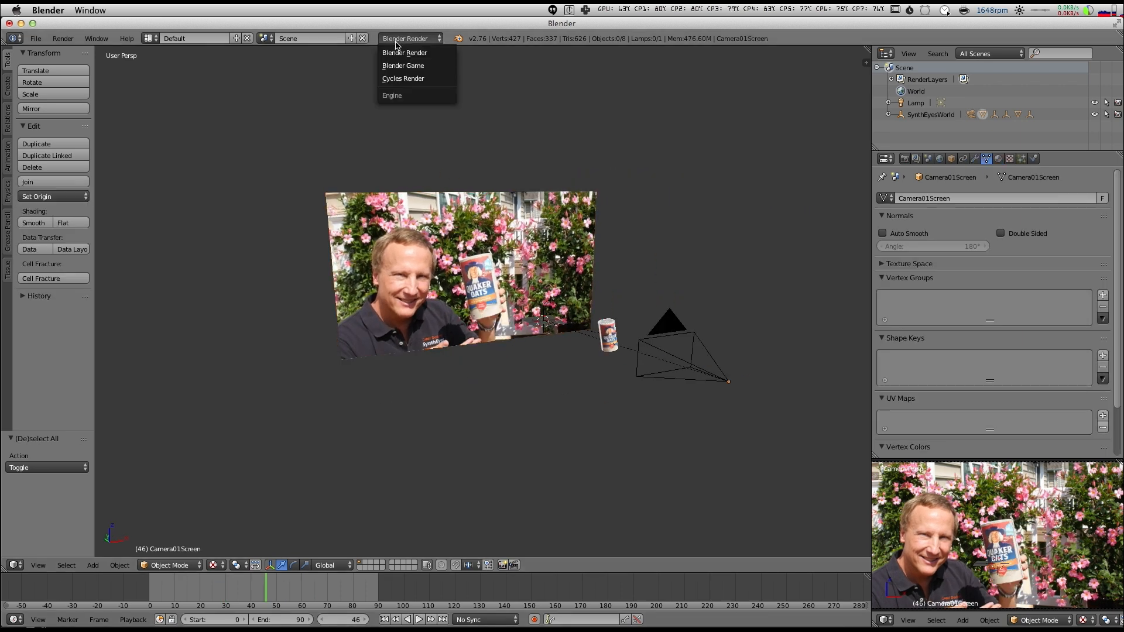
pyautogui.click(402, 78)
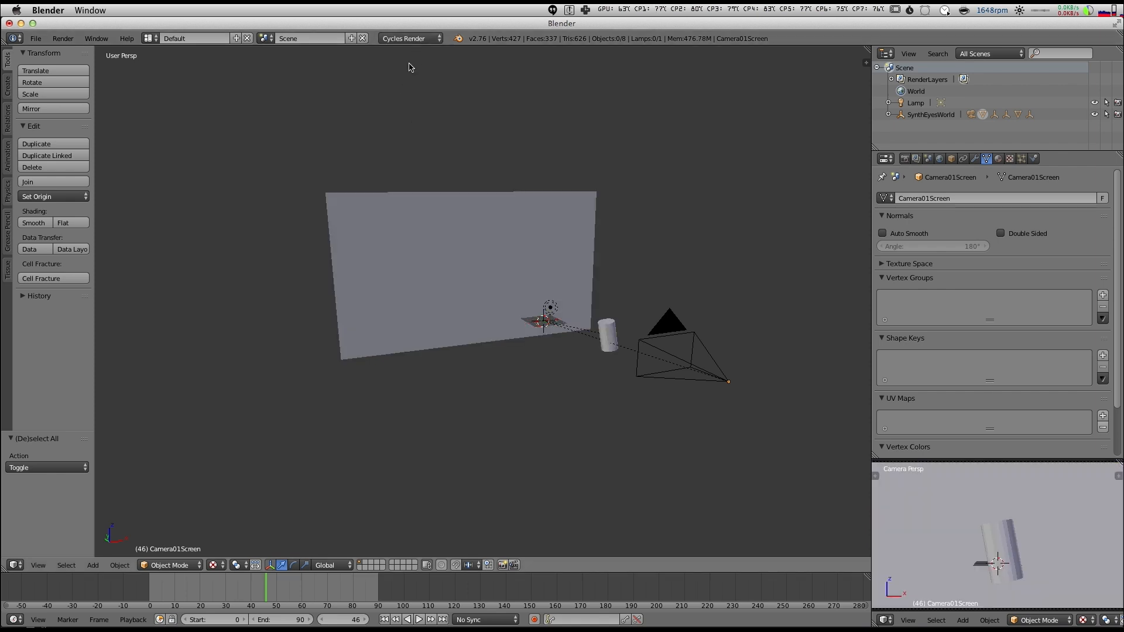
pyautogui.scroll(1, 450, 261)
# Step: Expand SynthEyesWorld and Camera01 in an enlarged outliner and hide Camera01Screen
pyautogui.click(888, 114)
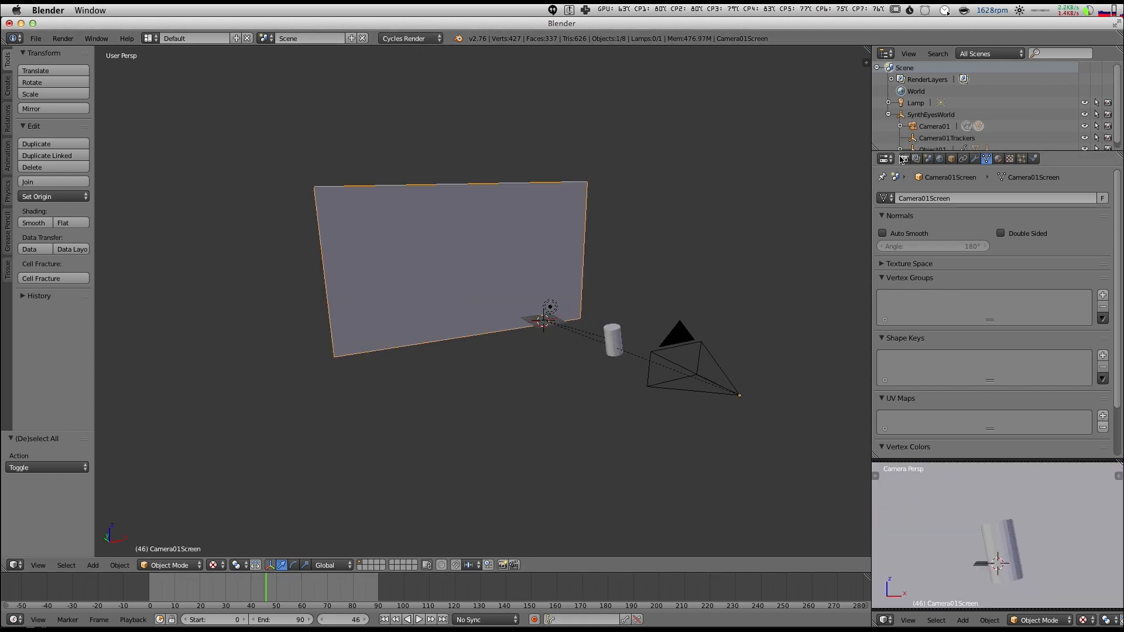
pyautogui.moveTo(900, 153); pyautogui.dragTo(904, 256)
pyautogui.click(901, 127)
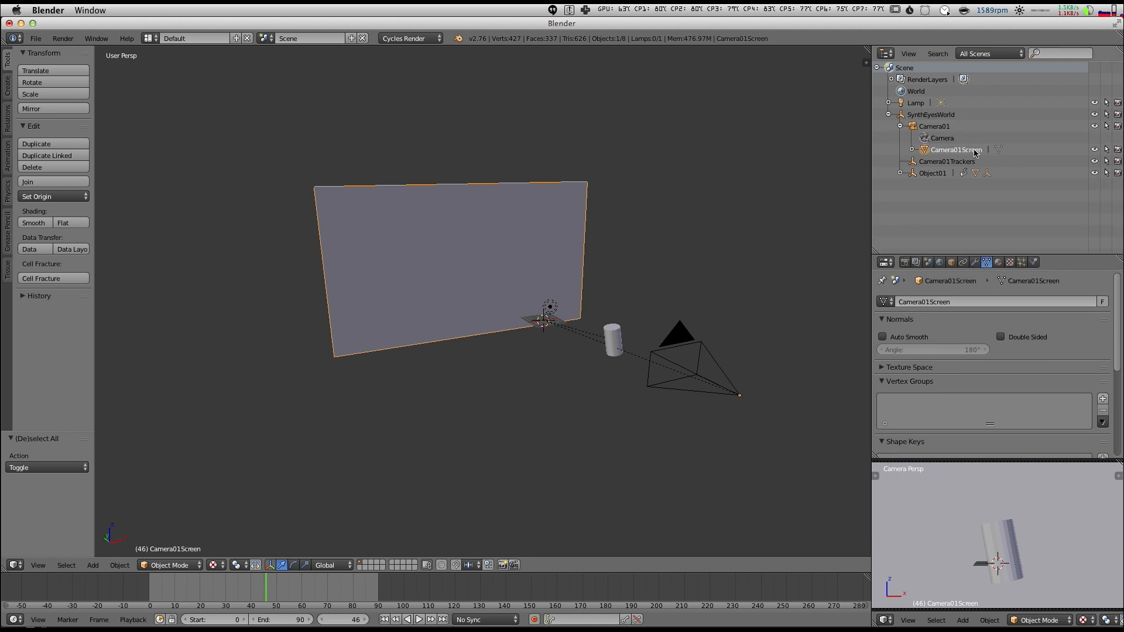
pyautogui.click(1094, 150)
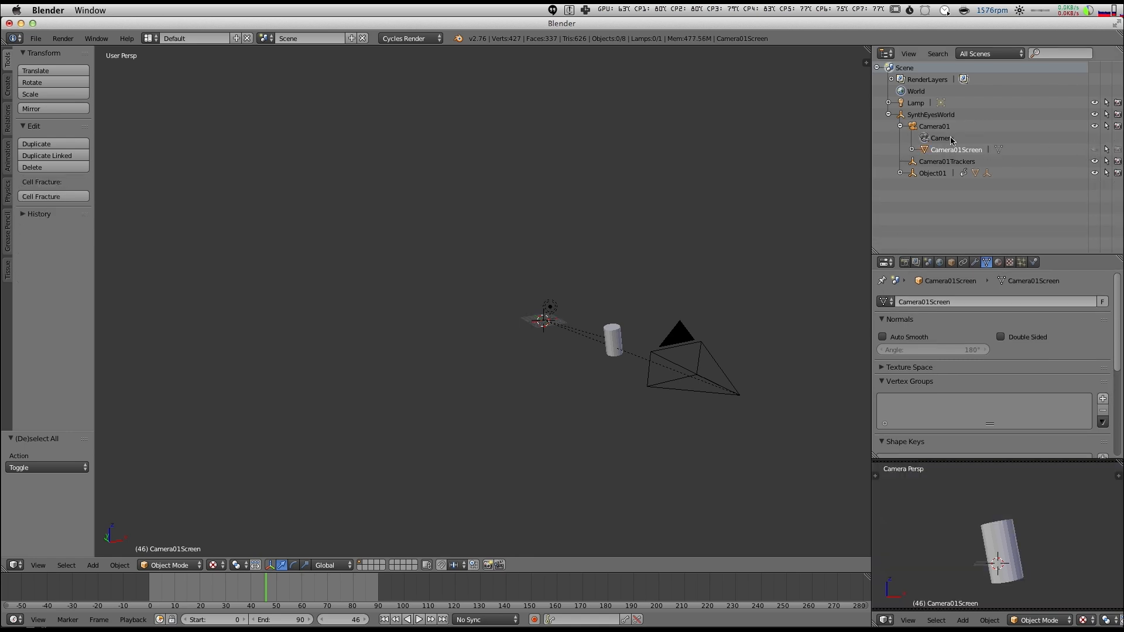
# Step: Expand Object01 in the outliner and enable background images for the small camera view
pyautogui.click(902, 174)
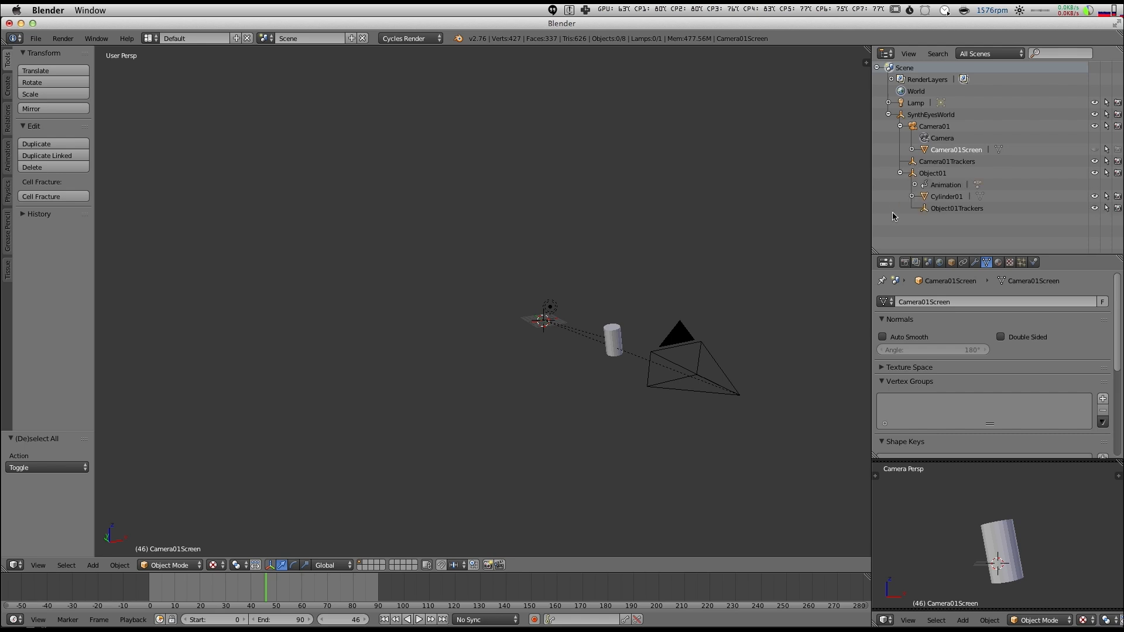
pyautogui.scroll(-3, 974, 559)
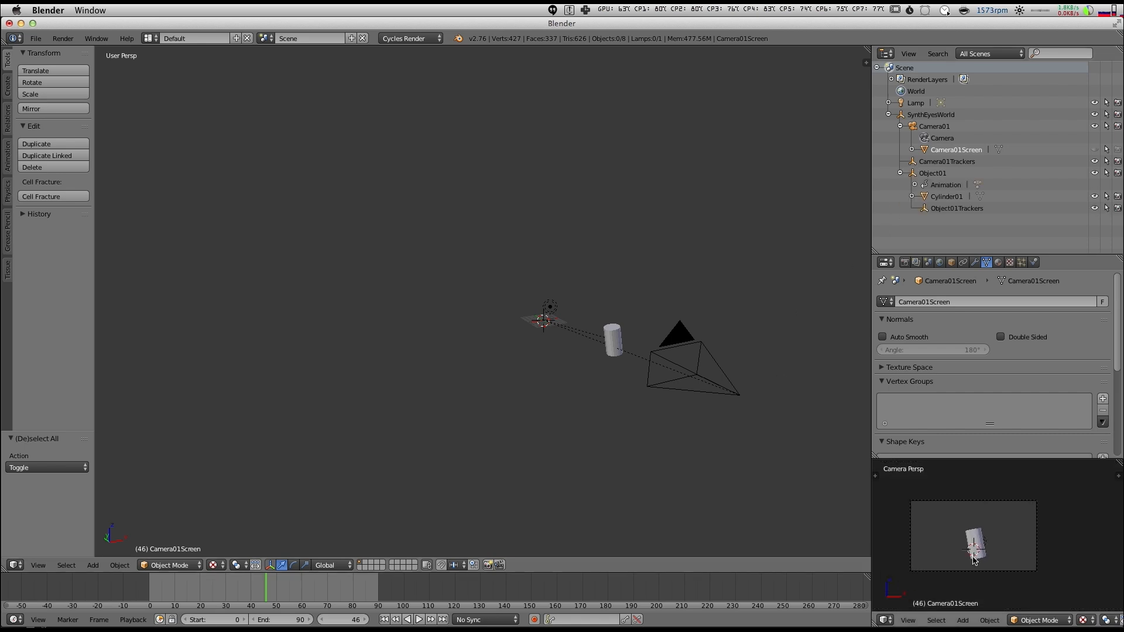
pyautogui.press('n')
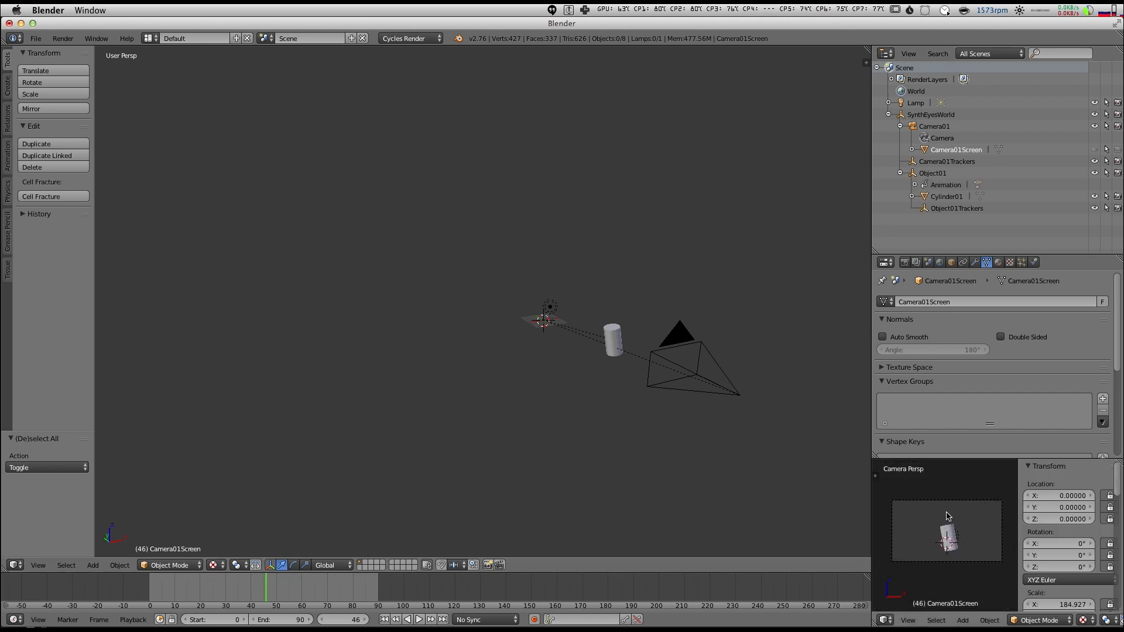
pyautogui.click(1048, 467)
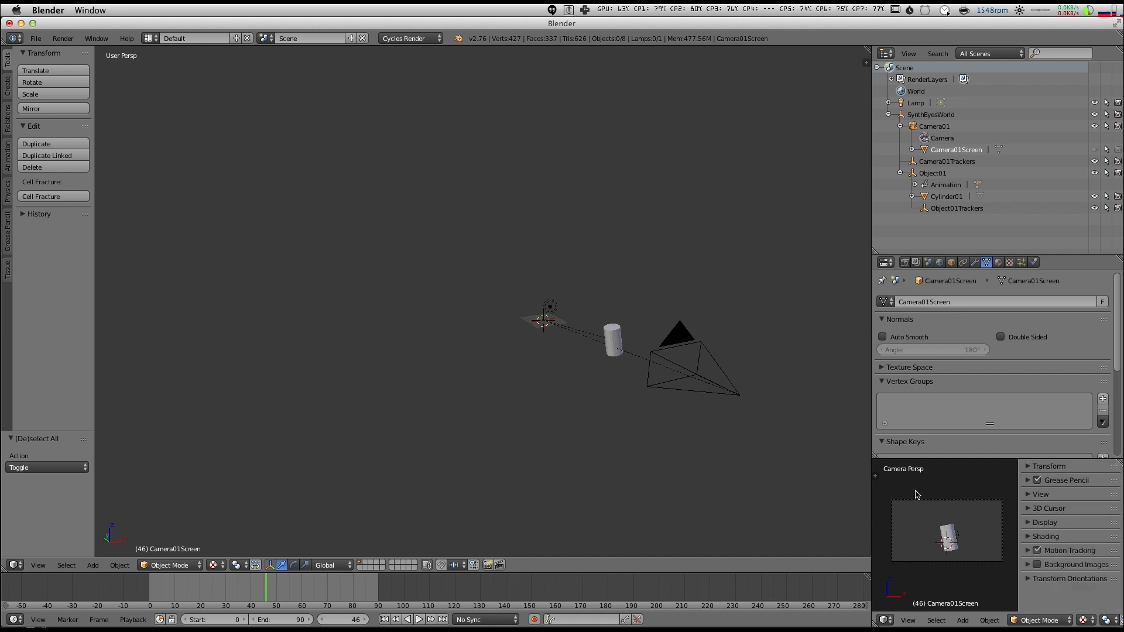
pyautogui.click(1029, 566)
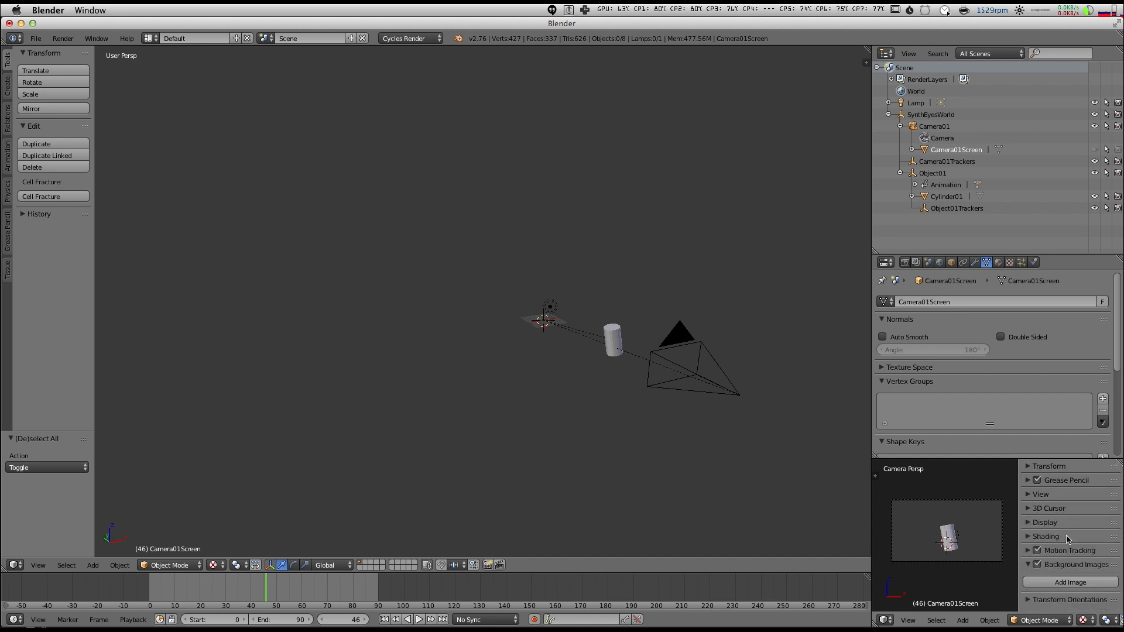
# Step: Add a background image that uses the already loaded oatsHD_00.jpg image sequence
pyautogui.click(1064, 582)
pyautogui.scroll(-3, 1054, 567)
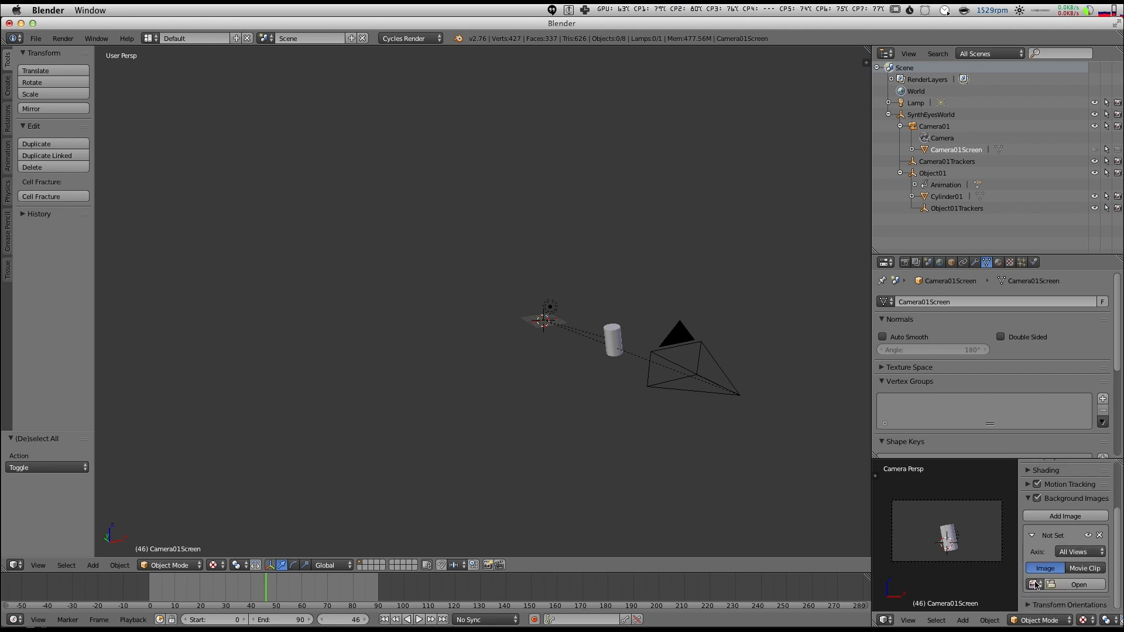
pyautogui.click(1034, 585)
pyautogui.click(933, 468)
pyautogui.scroll(-5, 1064, 545)
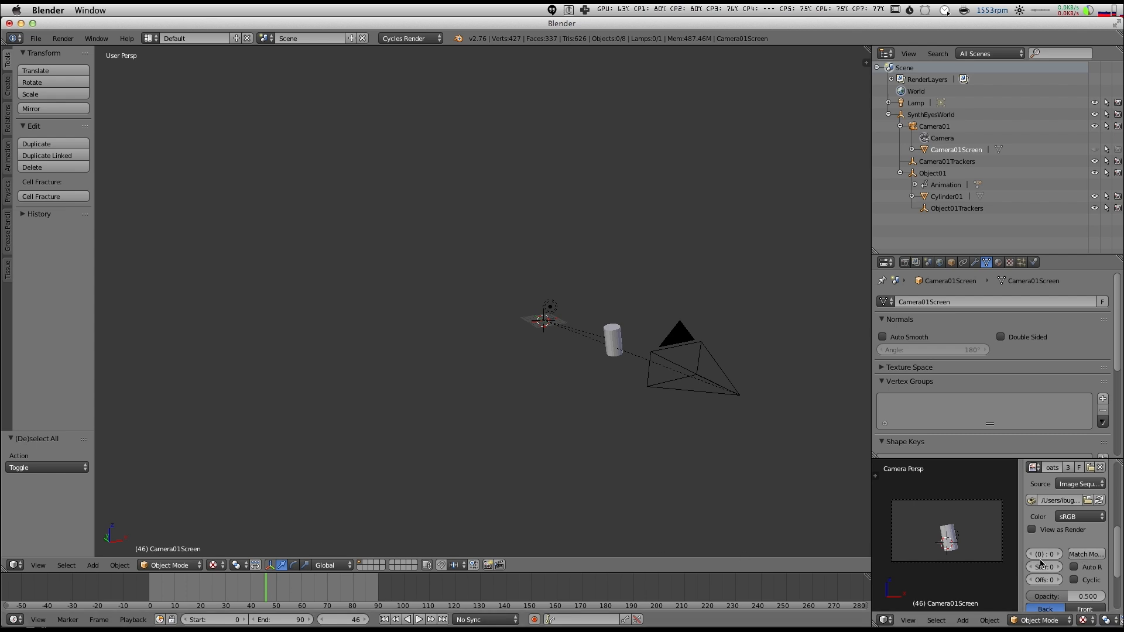
# Step: Set the background sequence's length to 91 frames and its offset to -1
pyautogui.moveTo(1019, 545); pyautogui.dragTo(914, 548)
pyautogui.click(958, 550)
pyautogui.write('91')
pyautogui.press('Return')
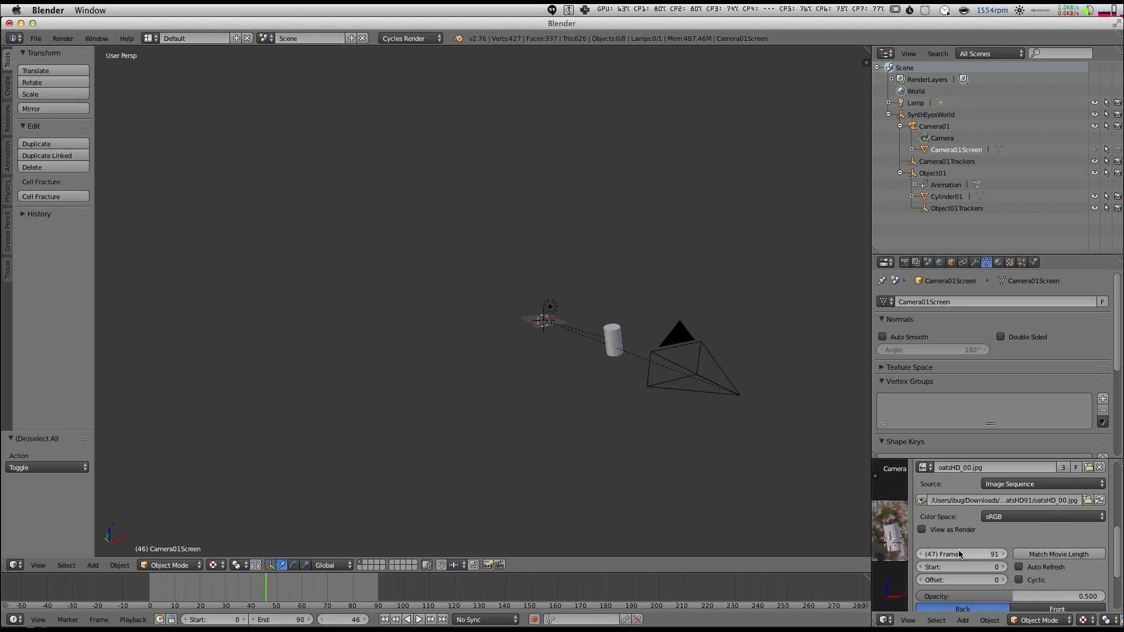
pyautogui.click(921, 581)
pyautogui.press('n')
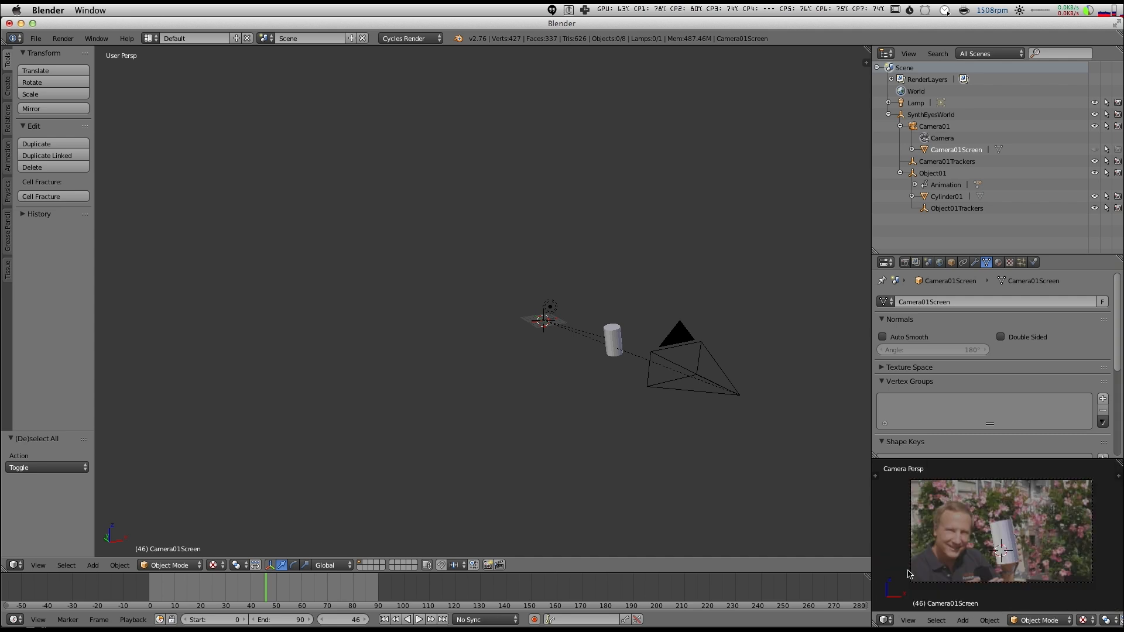
# Step: Play the animation in reverse over the footage, stop at frame 63, and raise the background image's opacity to full
pyautogui.hotkey('shift', 'alt', 'a')
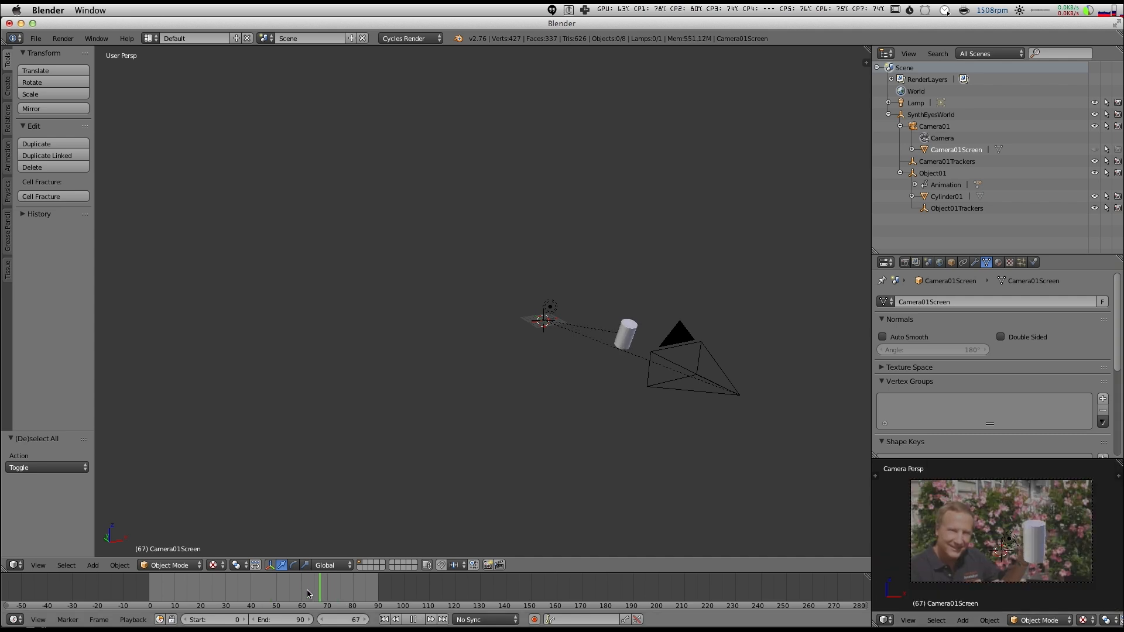
pyautogui.hotkey('alt', 'a')
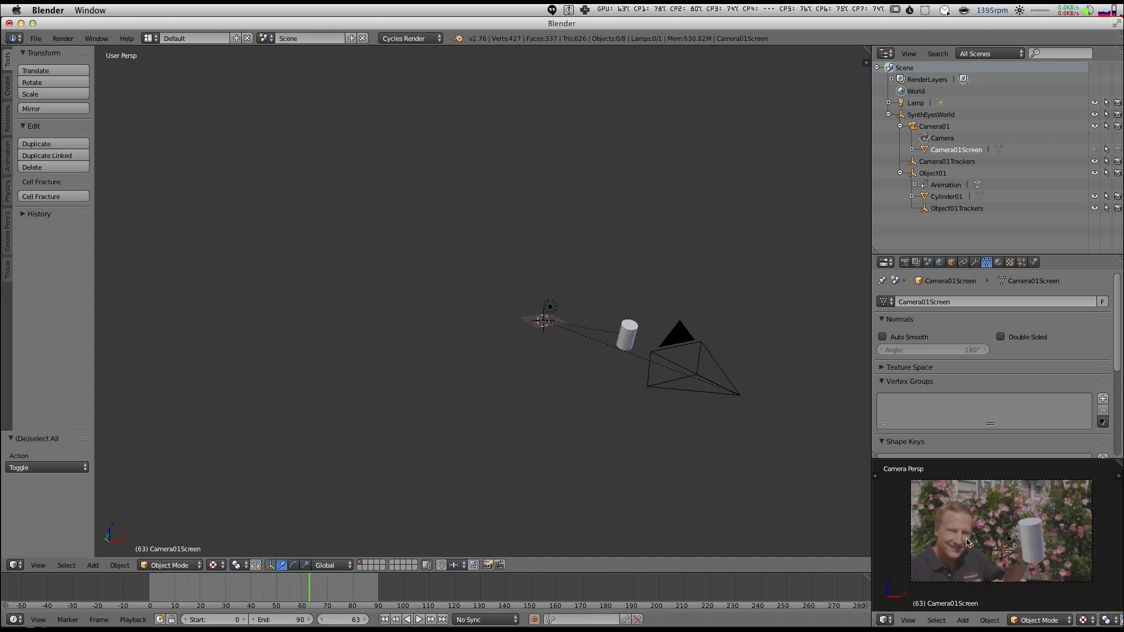
pyautogui.press('n')
pyautogui.scroll(-3, 1019, 566)
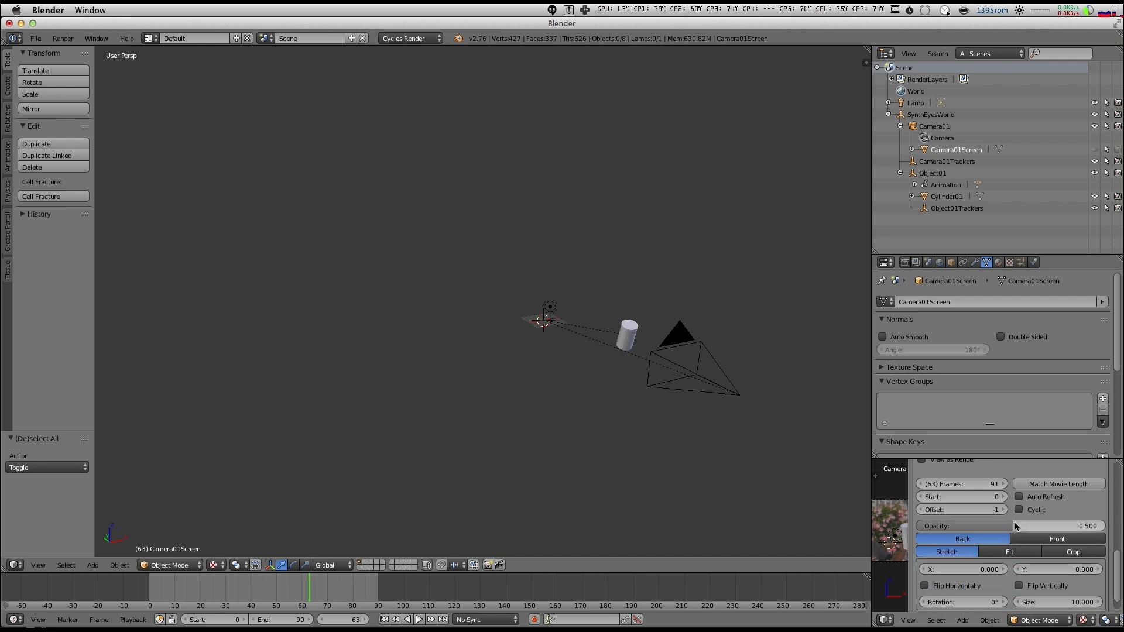
pyautogui.press('n')
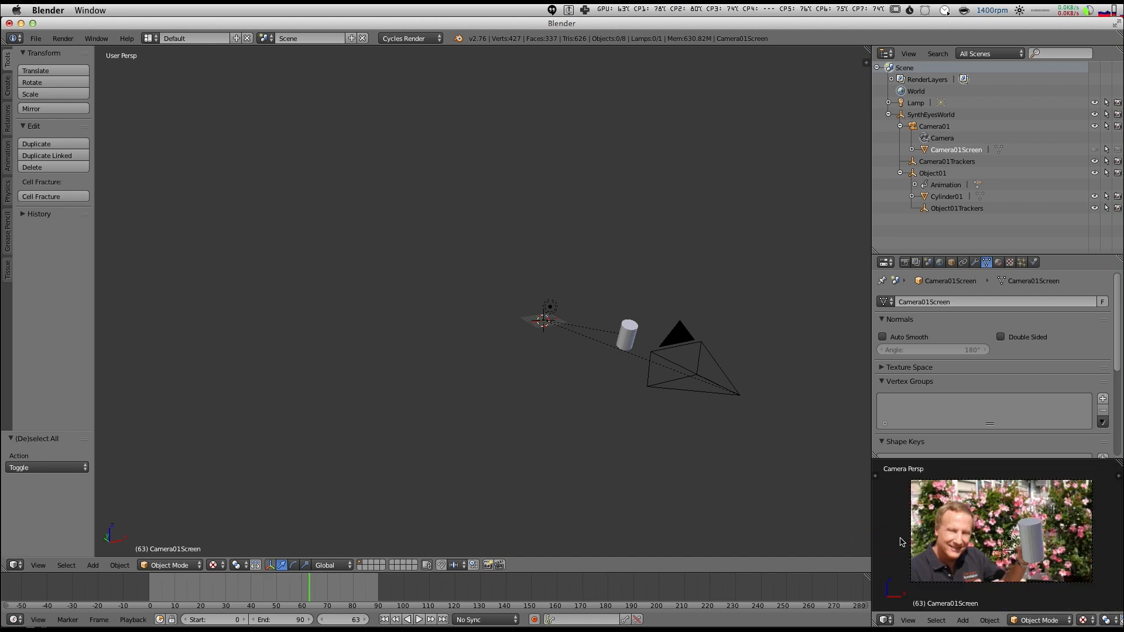
# Step: Inspect the can up close against the footage, select Cylinder01, and apply Shade Smooth to it
pyautogui.scroll(2, 1000, 572)
pyautogui.scroll(6, 1032, 553)
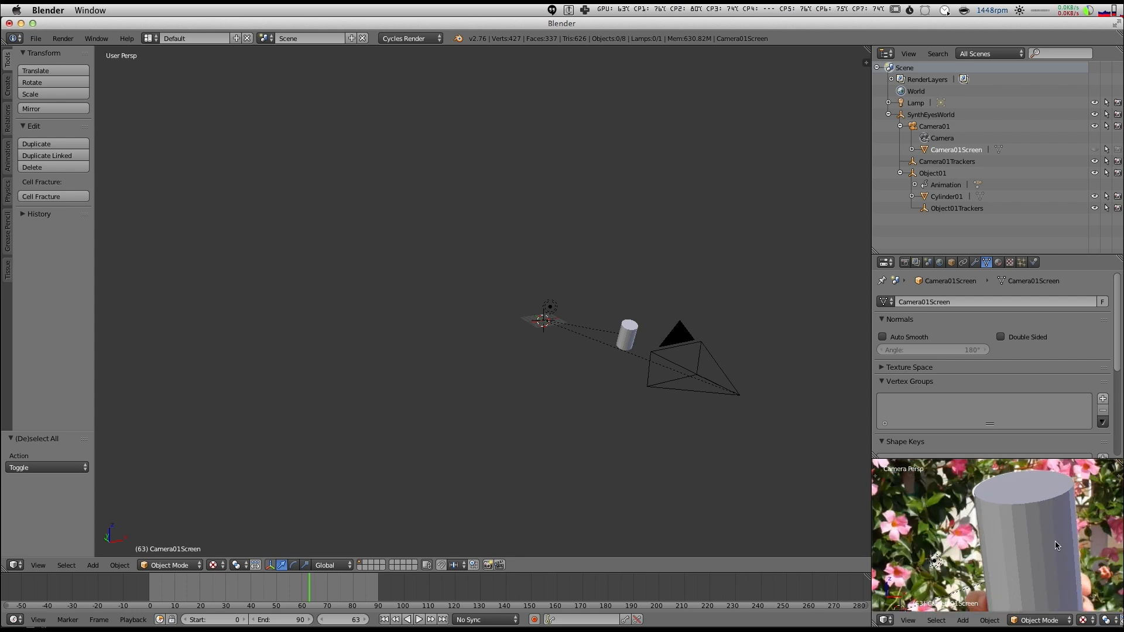
pyautogui.scroll(-6, 1041, 504)
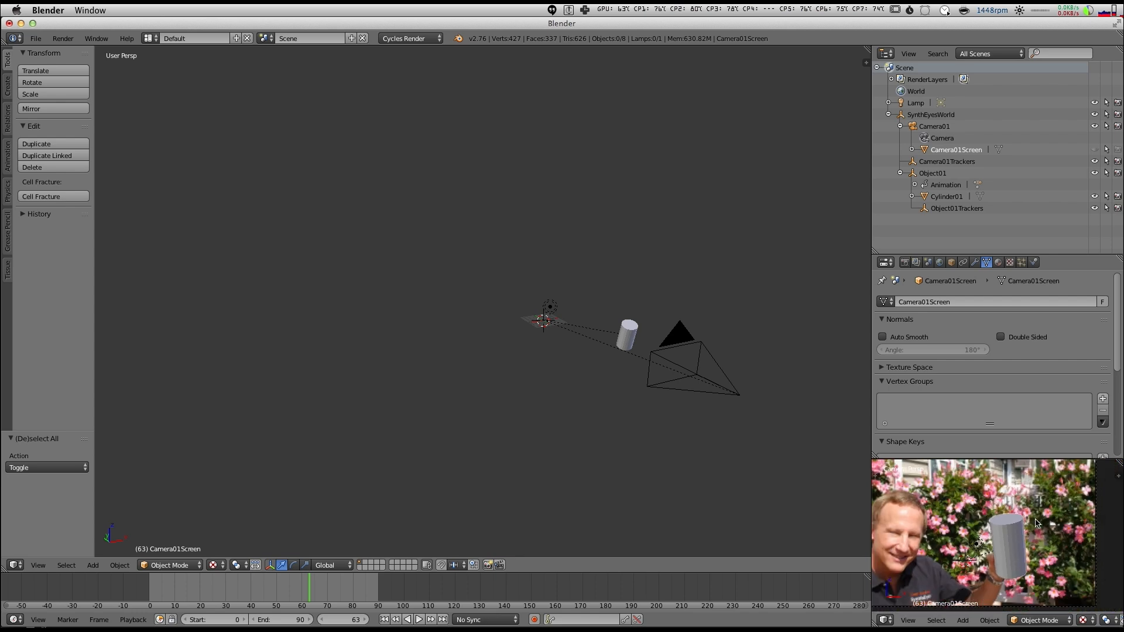
pyautogui.rightClick(1011, 534)
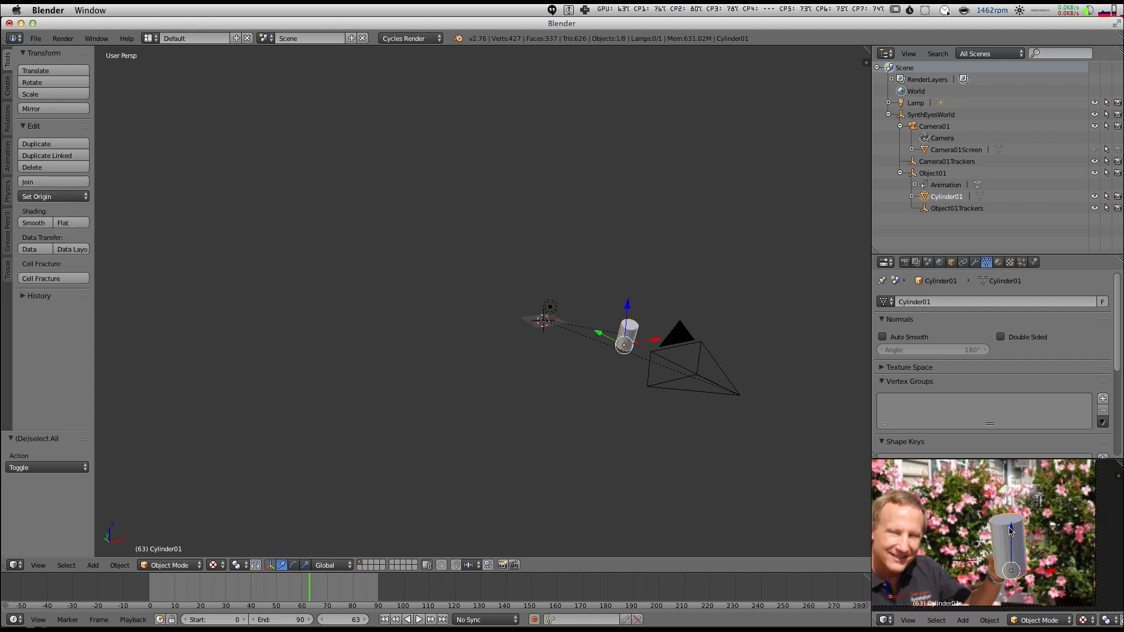
pyautogui.press('space')
pyautogui.write('smo')
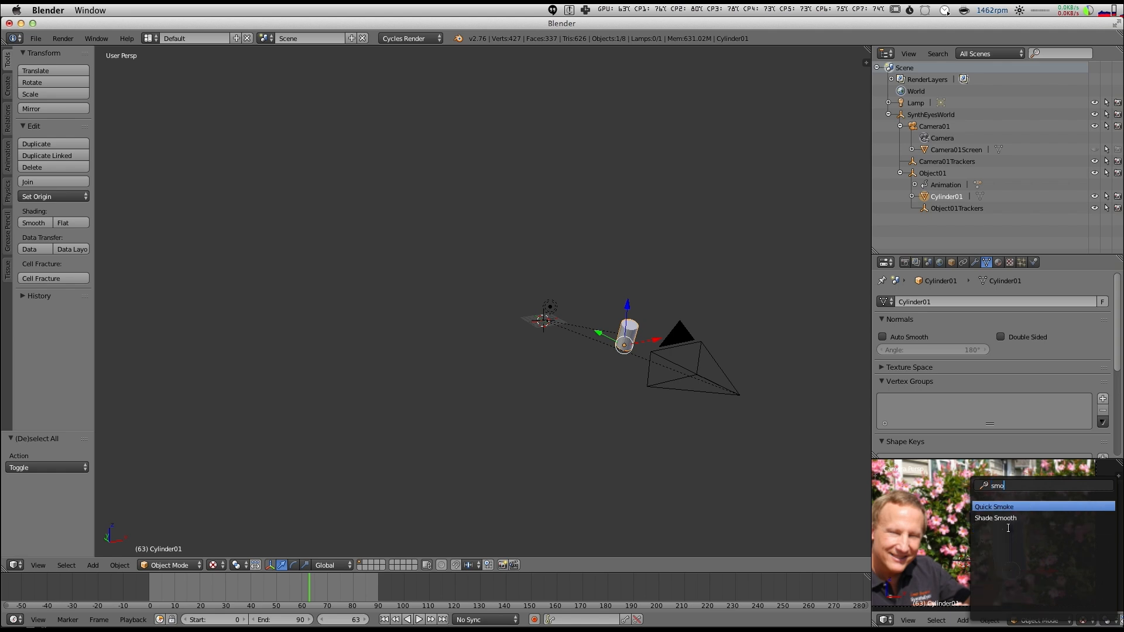
pyautogui.write('o')
pyautogui.press('Return')
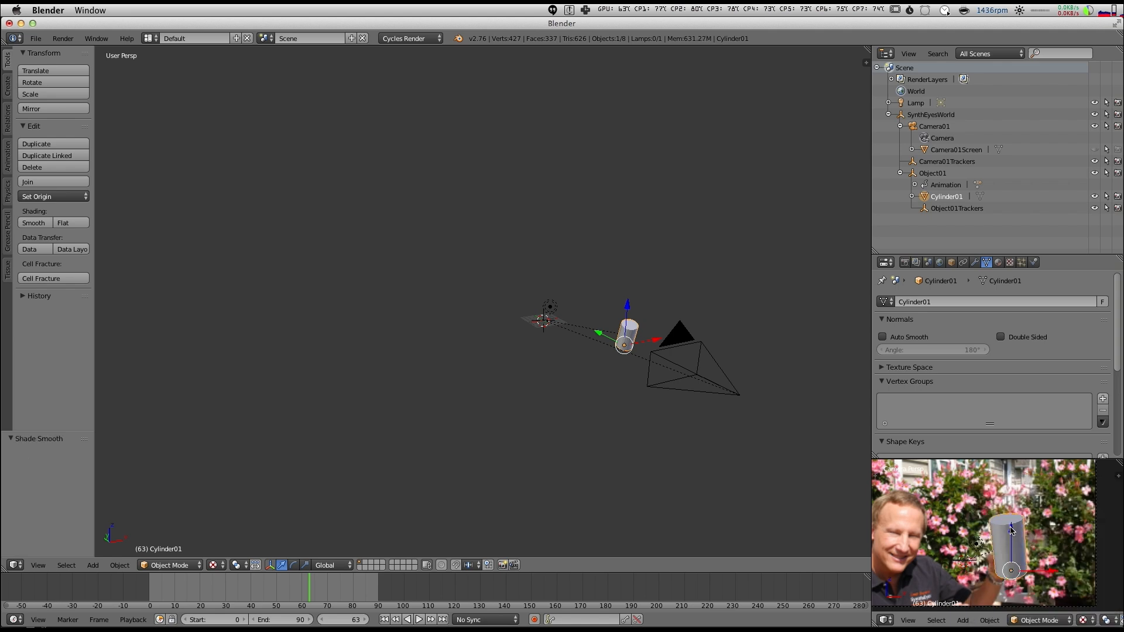
# Step: Enter Edit Mode on Cylinder01 with the can's top cap clearly in view
pyautogui.moveTo(619, 376); pyautogui.dragTo(598, 365, button='middle')
pyautogui.scroll(5, 599, 365)
pyautogui.keyDown('shift'); pyautogui.moveTo(606, 437); pyautogui.dragTo(522, 359, button='middle'); pyautogui.keyUp('shift')
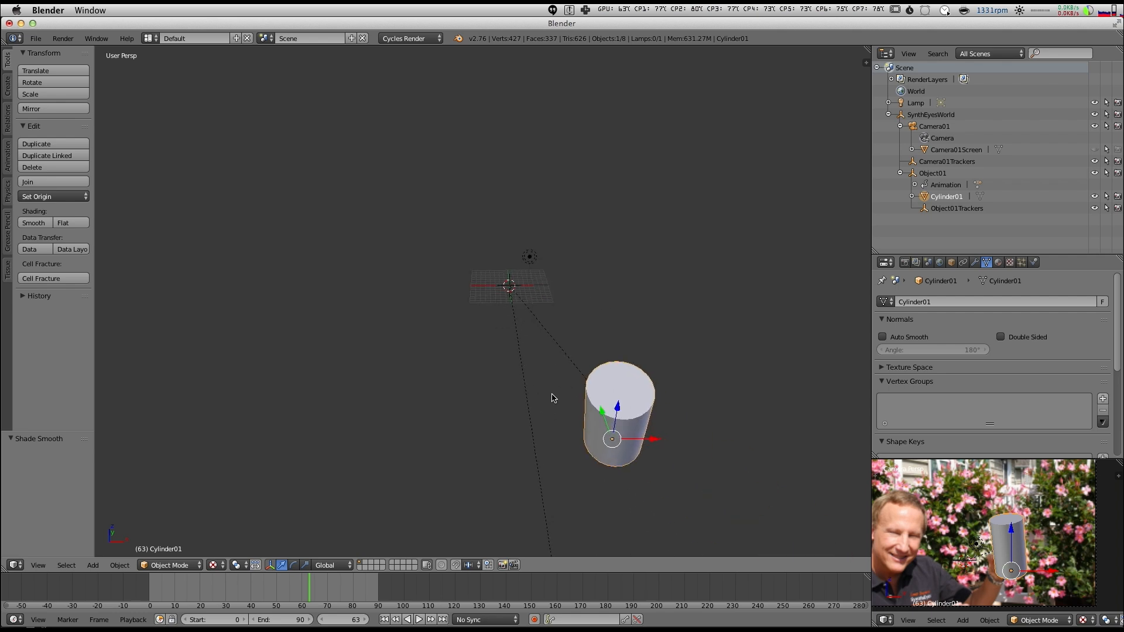
pyautogui.moveTo(553, 397); pyautogui.dragTo(542, 390, button='middle')
pyautogui.scroll(3, 543, 389)
pyautogui.press('Tab')
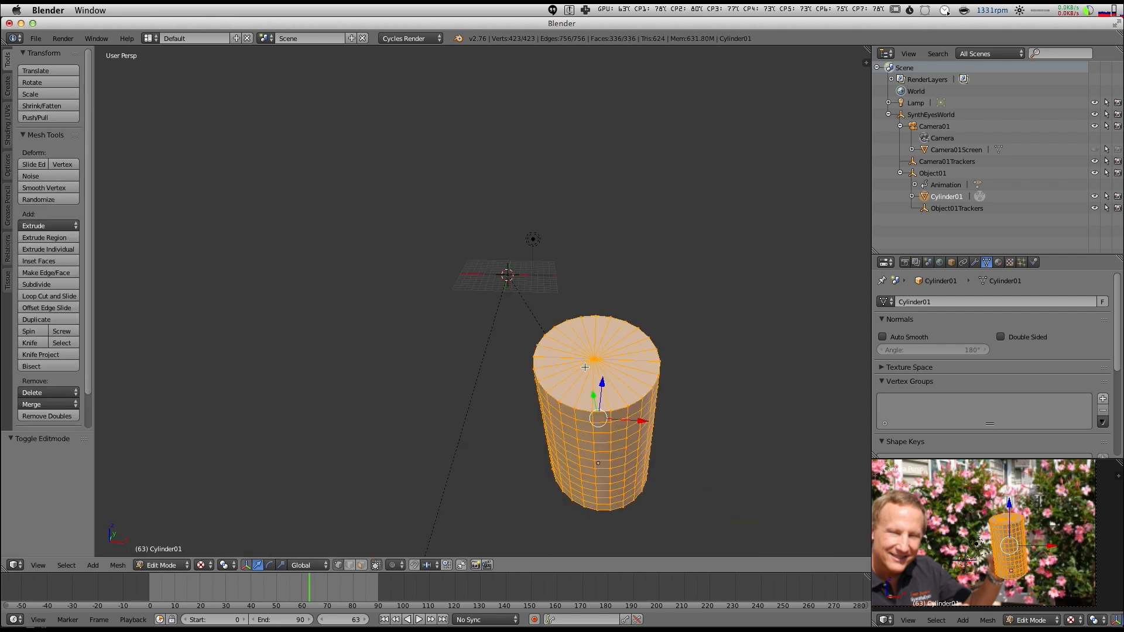
# Step: Try moving a single linked wedge of the can's top cap, cancel the move, and reselect the whole mesh
pyautogui.press('a')
pyautogui.press('l')
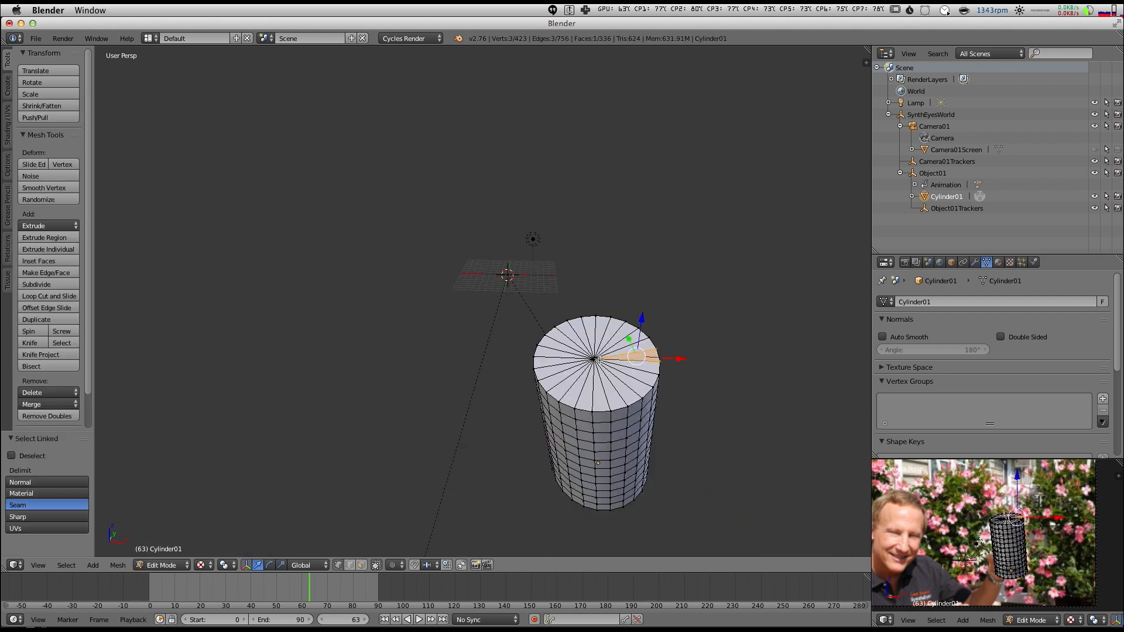
pyautogui.press('g')
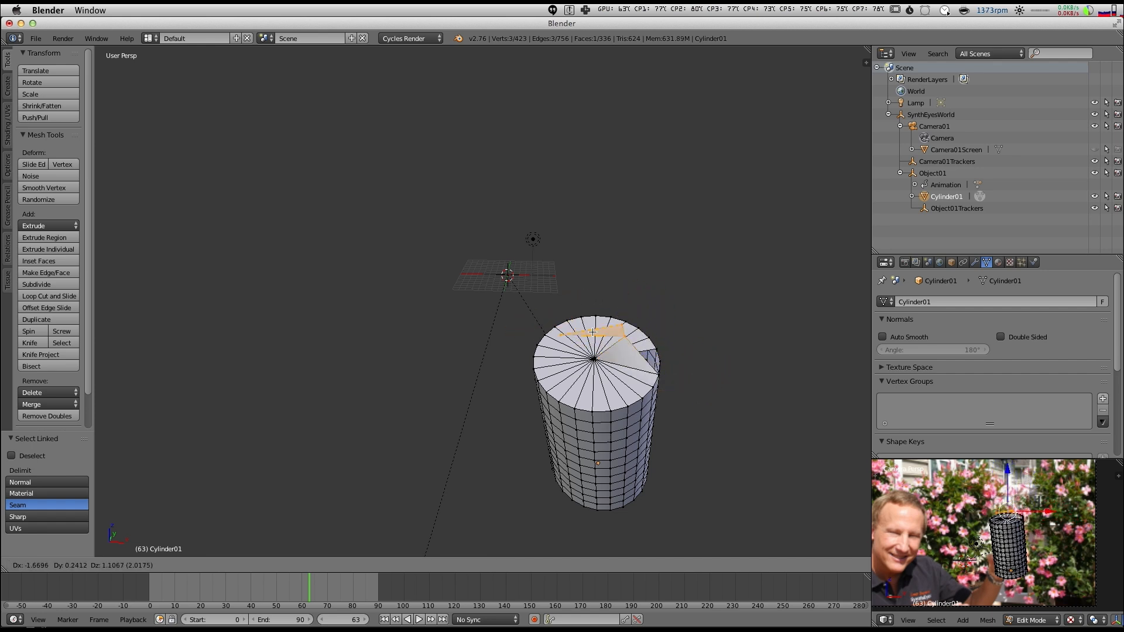
pyautogui.rightClick(614, 329)
pyautogui.press('a')
pyautogui.press('a')
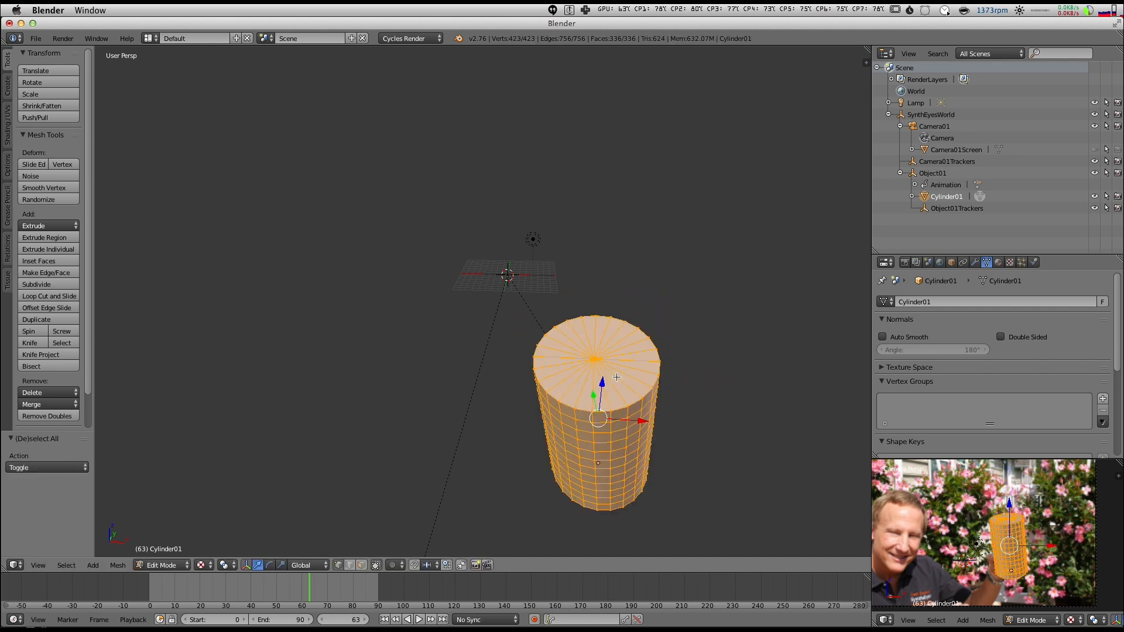
# Step: Remove doubles from the entire Cylinder01 mesh and return to Object Mode
pyautogui.press('w')
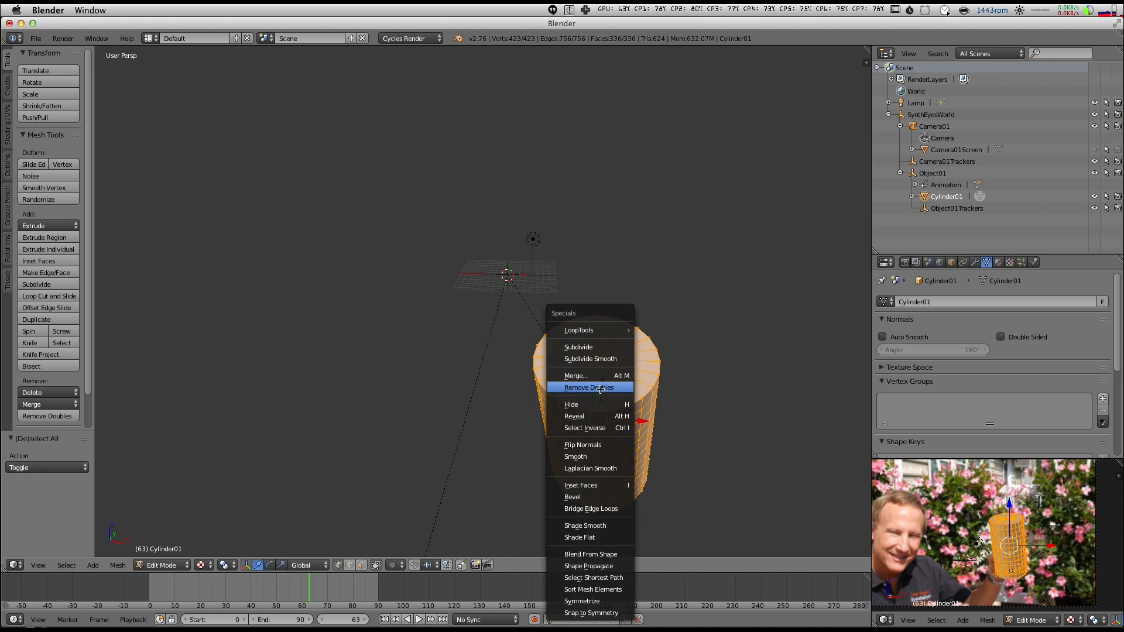
pyautogui.click(601, 388)
pyautogui.moveTo(600, 389); pyautogui.dragTo(582, 280, button='middle')
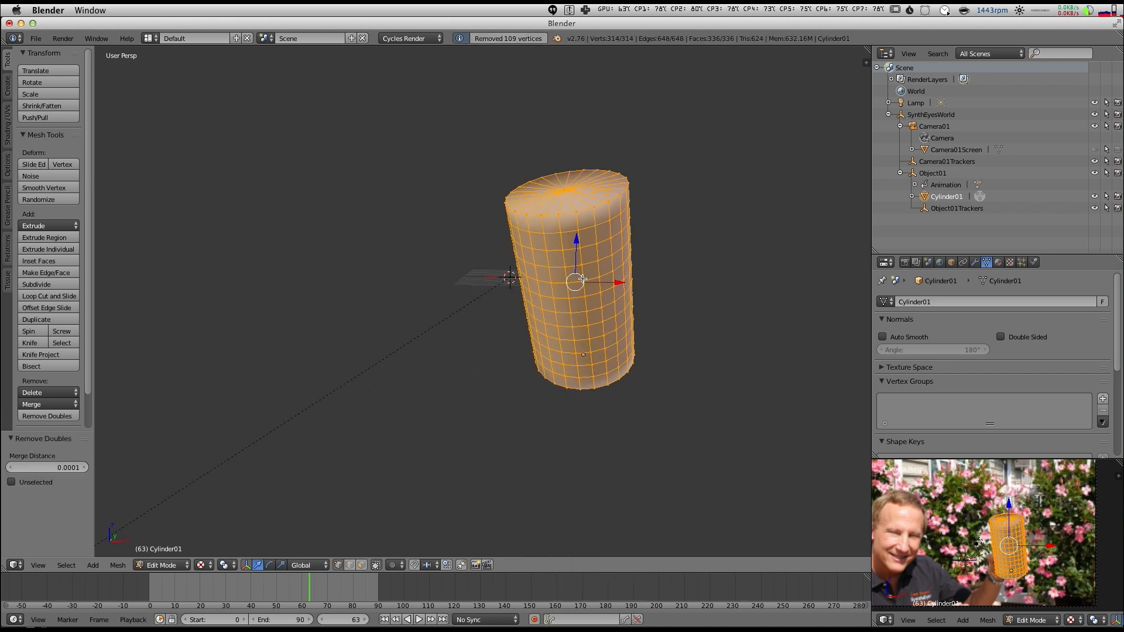
pyautogui.press('KP_Decimal')
pyautogui.scroll(-5, 583, 279)
pyautogui.press('Tab')
pyautogui.moveTo(431, 295); pyautogui.dragTo(508, 286, button='middle')
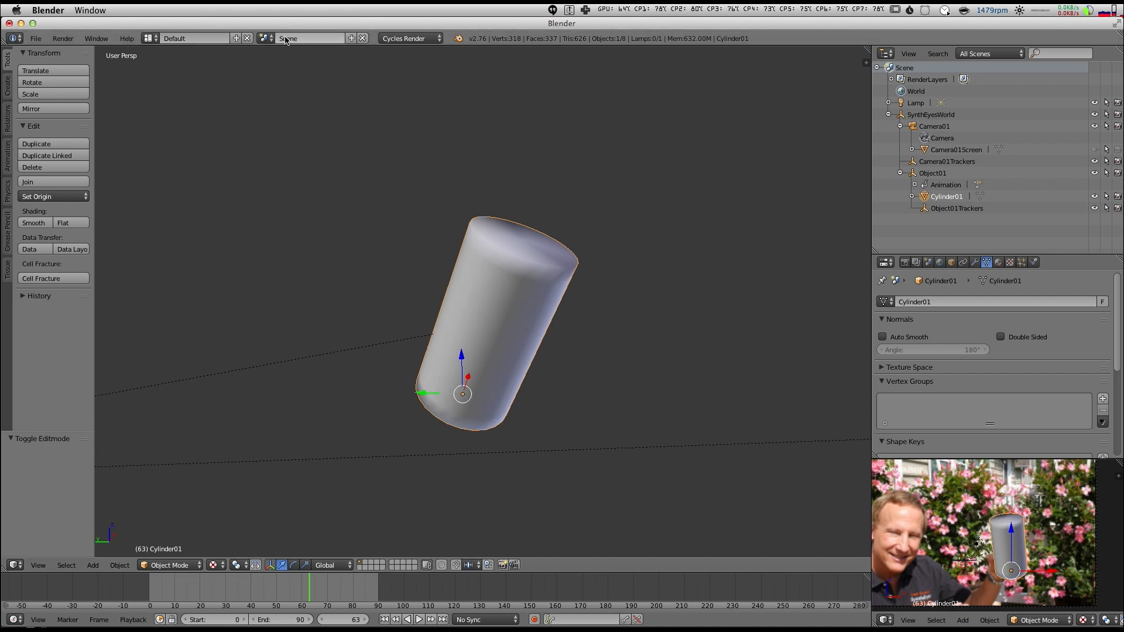
# Step: Check the info log for the vertex removal result and examine the can's shading from several angles
pyautogui.moveTo(288, 46); pyautogui.dragTo(293, 109)
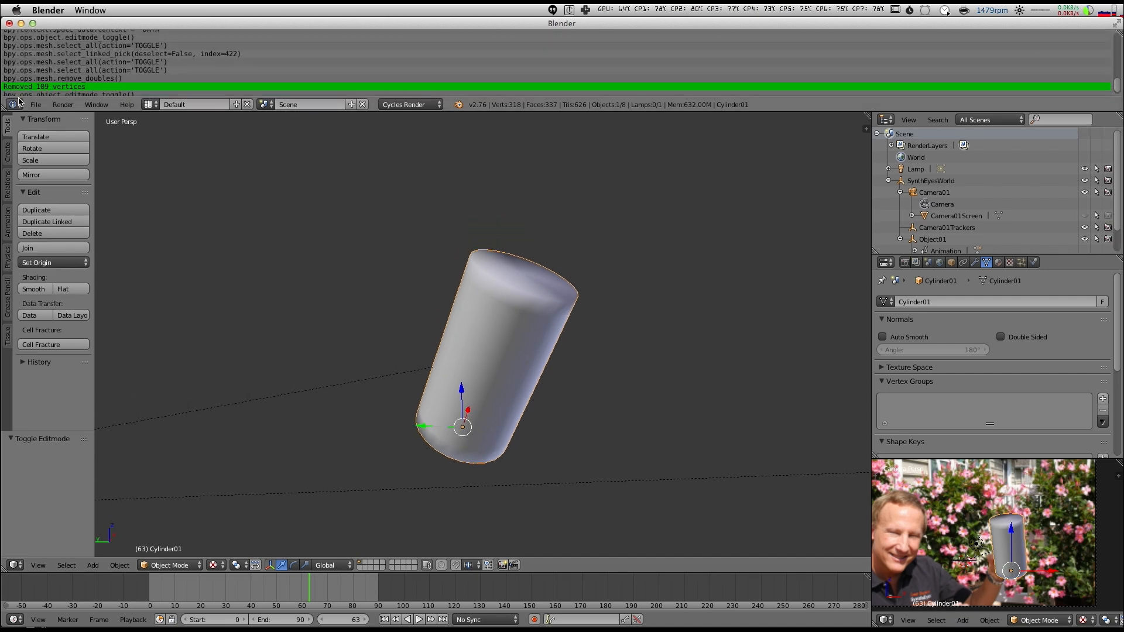
pyautogui.moveTo(148, 111); pyautogui.dragTo(154, 36)
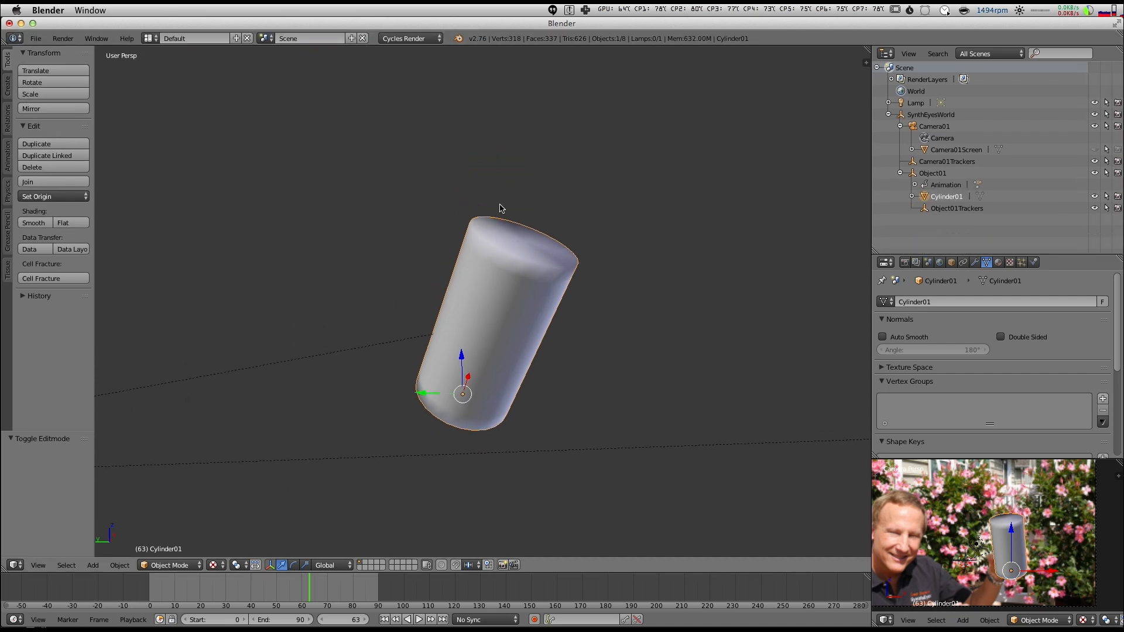
pyautogui.moveTo(502, 211); pyautogui.dragTo(500, 256, button='middle')
pyautogui.moveTo(584, 304); pyautogui.dragTo(499, 267, button='middle')
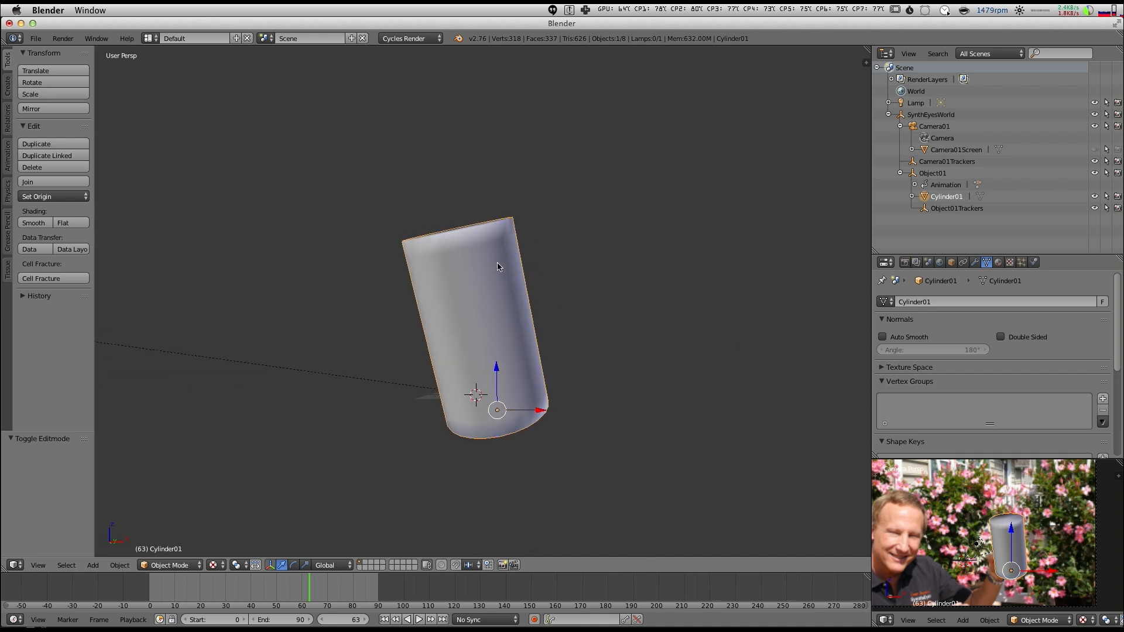
pyautogui.moveTo(430, 232); pyautogui.dragTo(507, 277, button='middle')
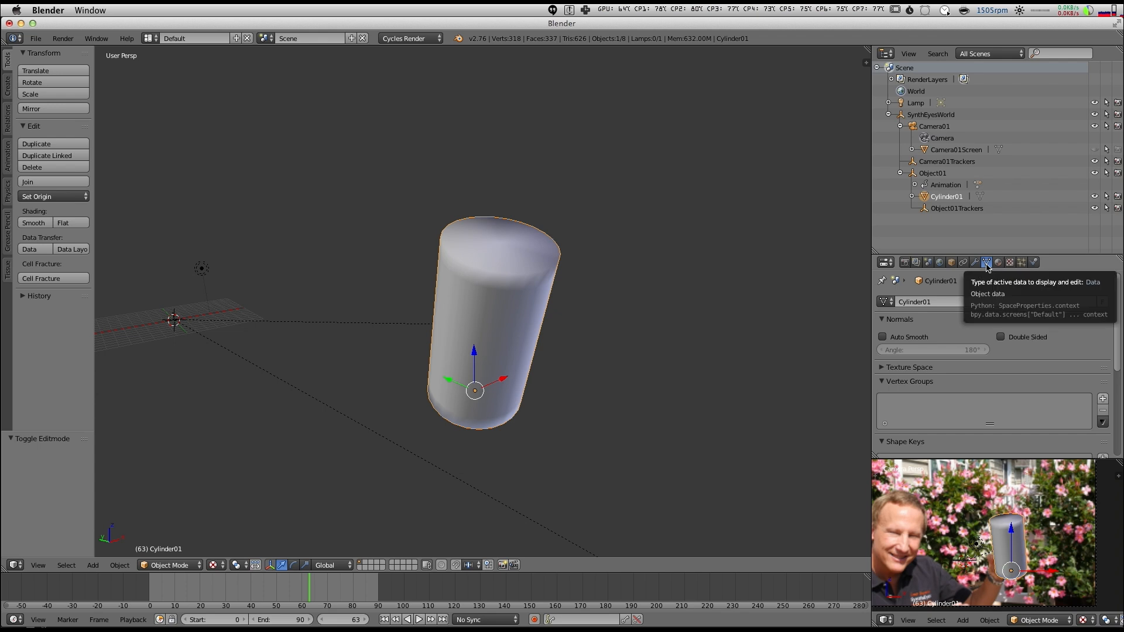
# Step: Enable Auto Smooth for Cylinder01's normals with an angle of 70°
pyautogui.click(883, 382)
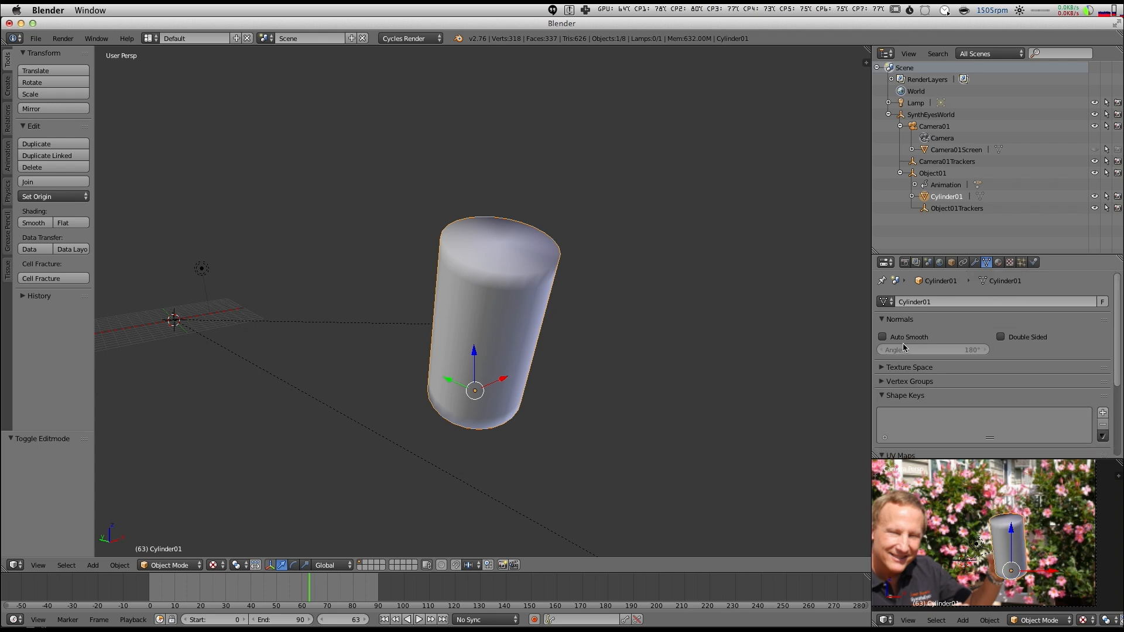
pyautogui.click(883, 337)
pyautogui.click(912, 349)
pyautogui.write('70')
pyautogui.press('Return')
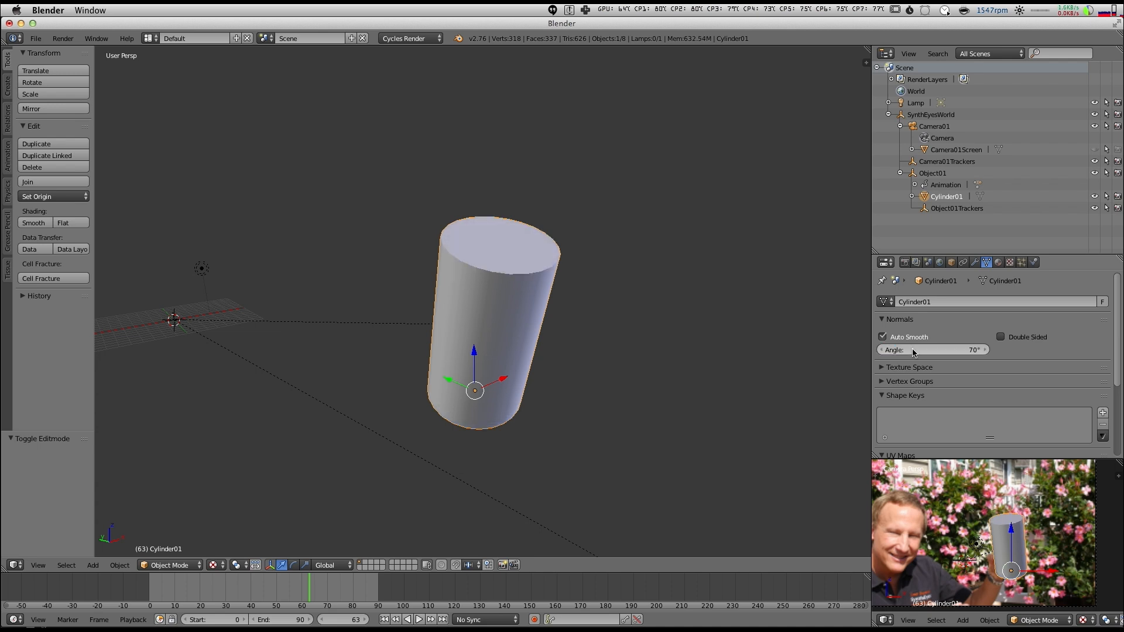
# Step: Switch the main viewport to the camera view, deselect everything, and fit the whole frame in the small camera view
pyautogui.moveTo(533, 315)
pyautogui.mouseDown(button='middle')
pyautogui.moveTo(507, 300)
pyautogui.moveTo(512, 314)
pyautogui.moveTo(557, 266)
pyautogui.moveTo(514, 269)
pyautogui.moveTo(553, 256)
pyautogui.moveTo(402, 264)
pyautogui.moveTo(377, 218)
pyautogui.moveTo(494, 317)
pyautogui.mouseUp(button='middle')
pyautogui.scroll(-3, 421, 319)
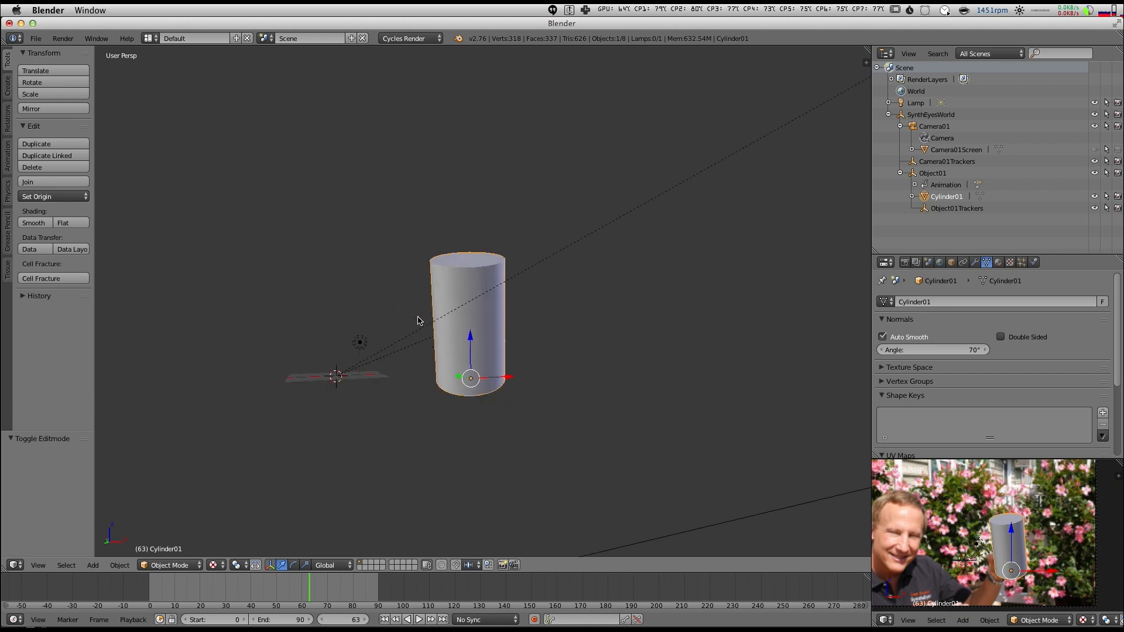
pyautogui.moveTo(422, 318); pyautogui.dragTo(519, 373, button='middle')
pyautogui.press('KP_0')
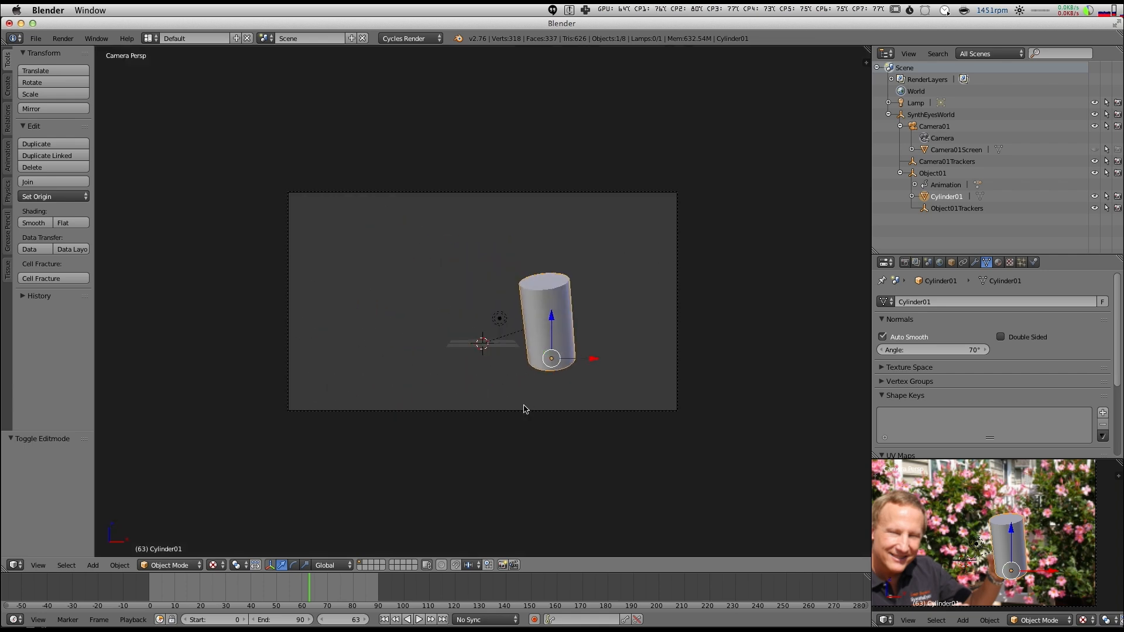
pyautogui.press('a')
pyautogui.scroll(-2, 991, 529)
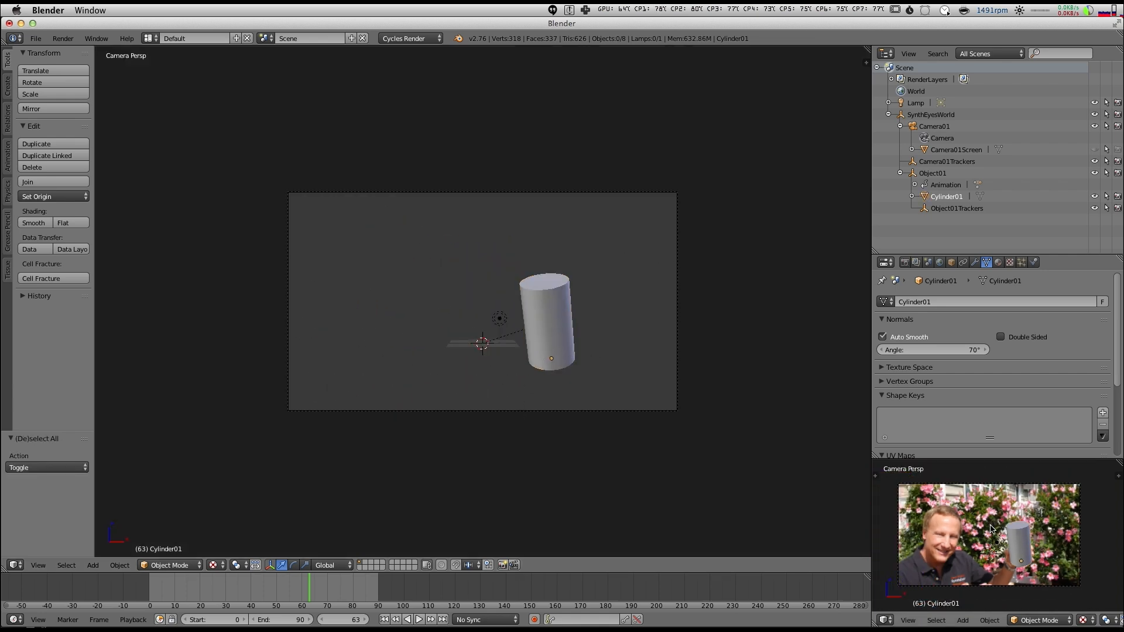
# Step: Turn the main viewport area into a Node Editor
pyautogui.scroll(1, 991, 528)
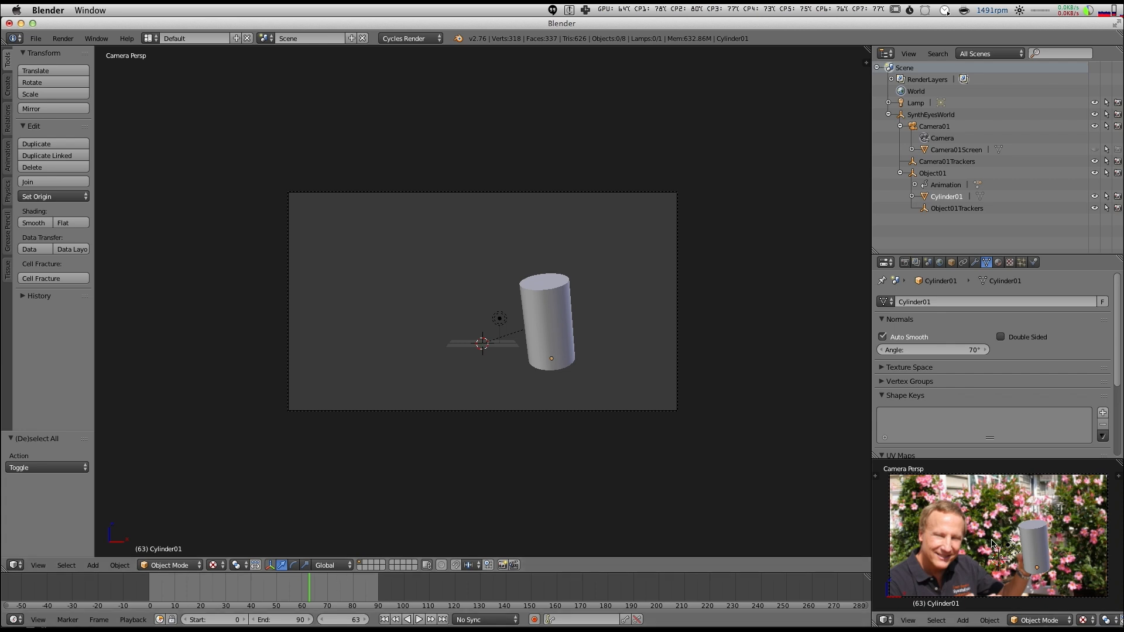
pyautogui.hotkey('ctrl', 'Up')
pyautogui.hotkey('ctrl', 'Up')
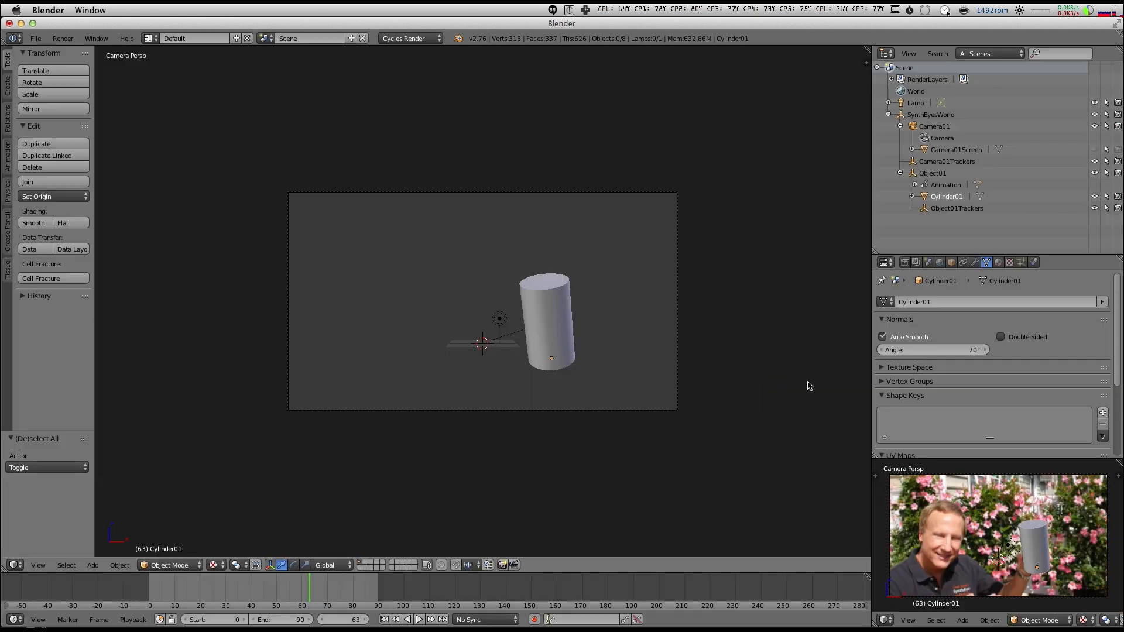
pyautogui.click(16, 567)
pyautogui.click(35, 410)
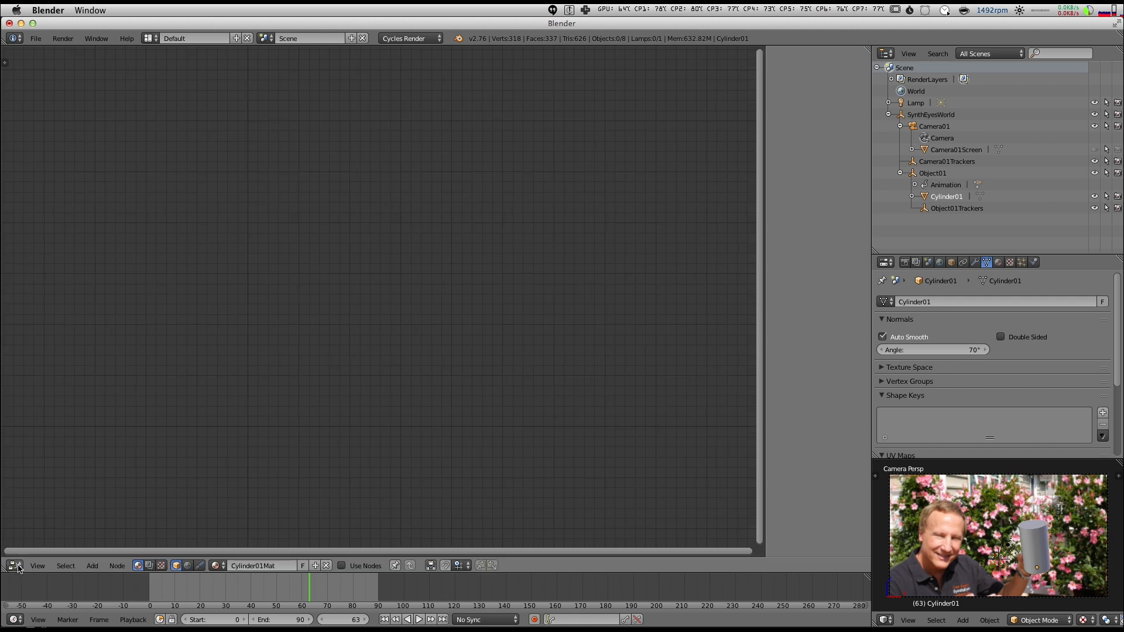
pyautogui.click(15, 566)
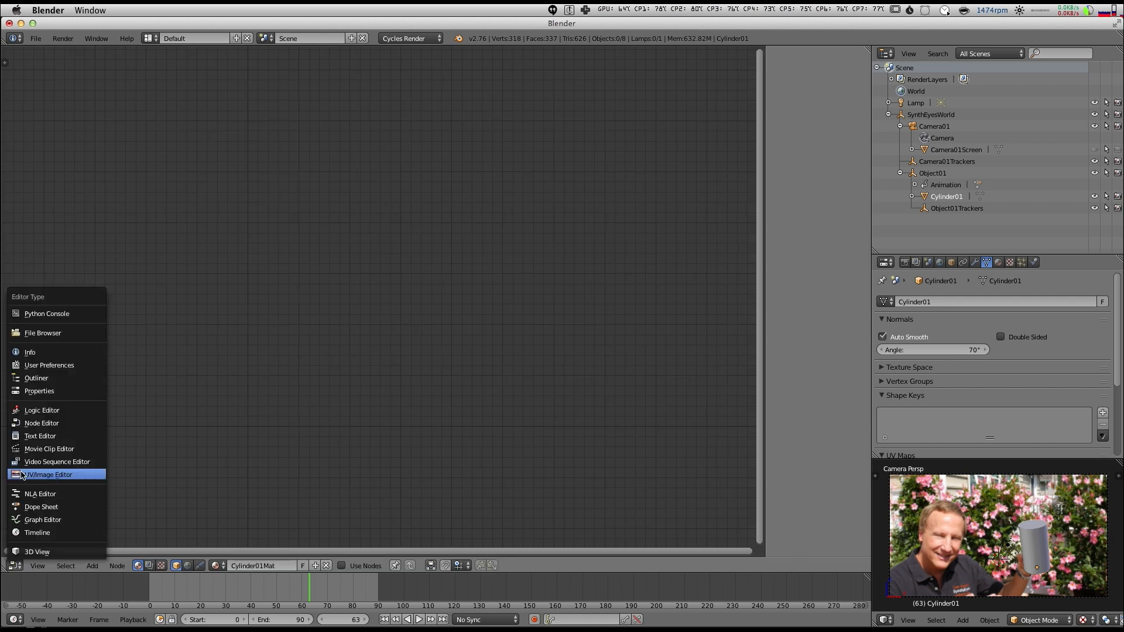
pyautogui.click(32, 423)
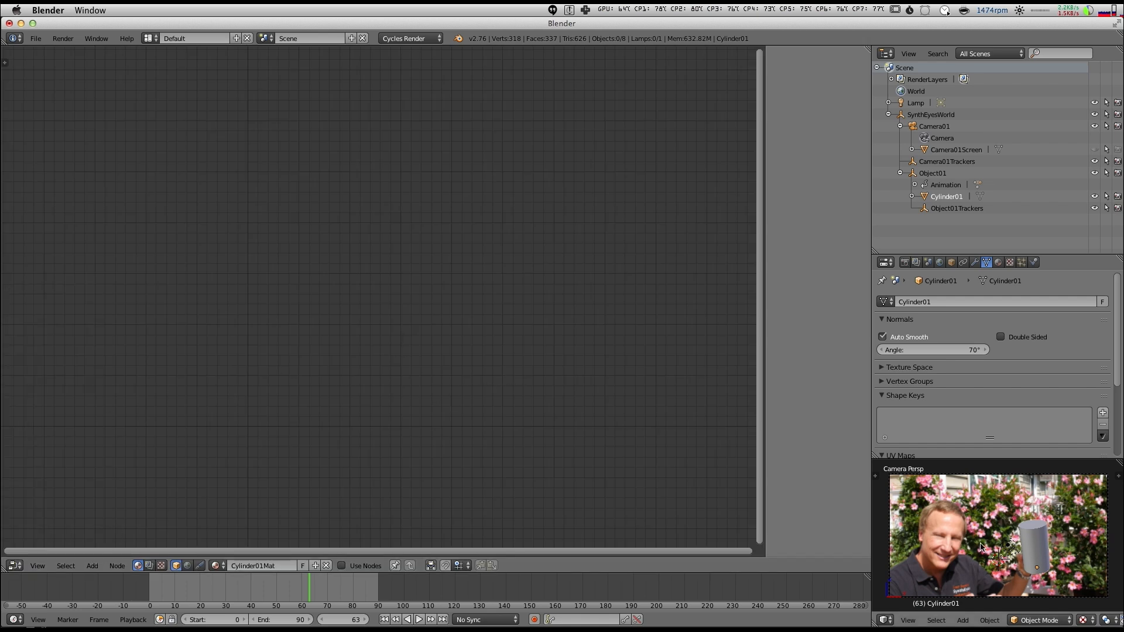
# Step: Select the can and enable Use Nodes for its Cylinder01Mat material, with the whole node tree in view
pyautogui.rightClick(1053, 546)
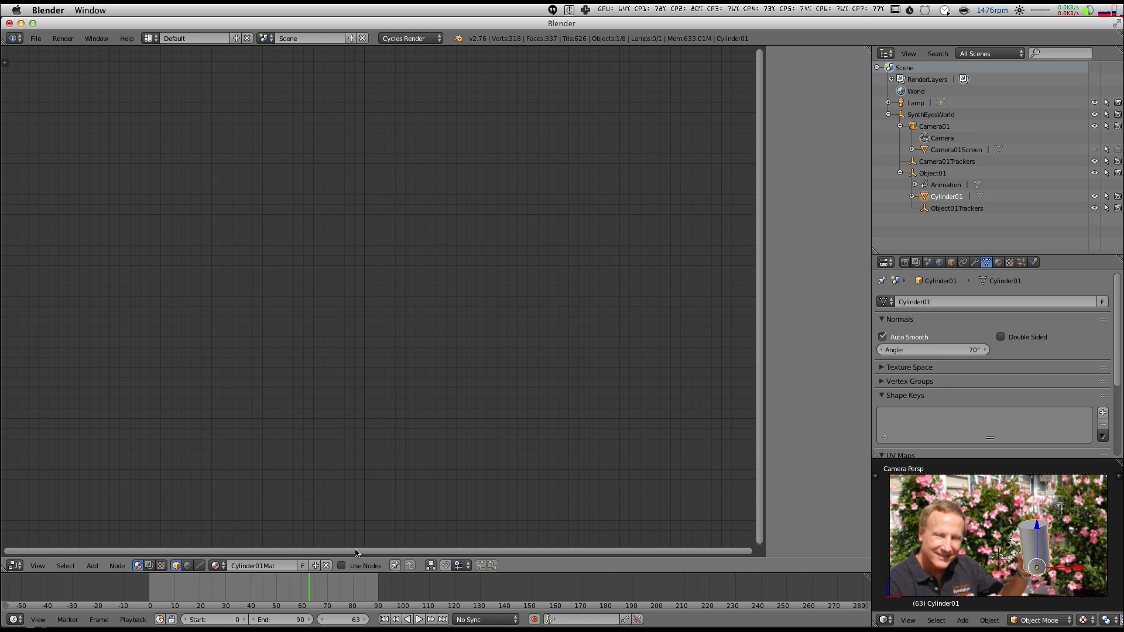
pyautogui.click(356, 564)
pyautogui.press('Home')
# Step: Add an Image Texture node using oatsHD_RussFace.bmp and connect its Color output to the Diffuse BSDF's Color input
pyautogui.hotkey('shift', 'a')
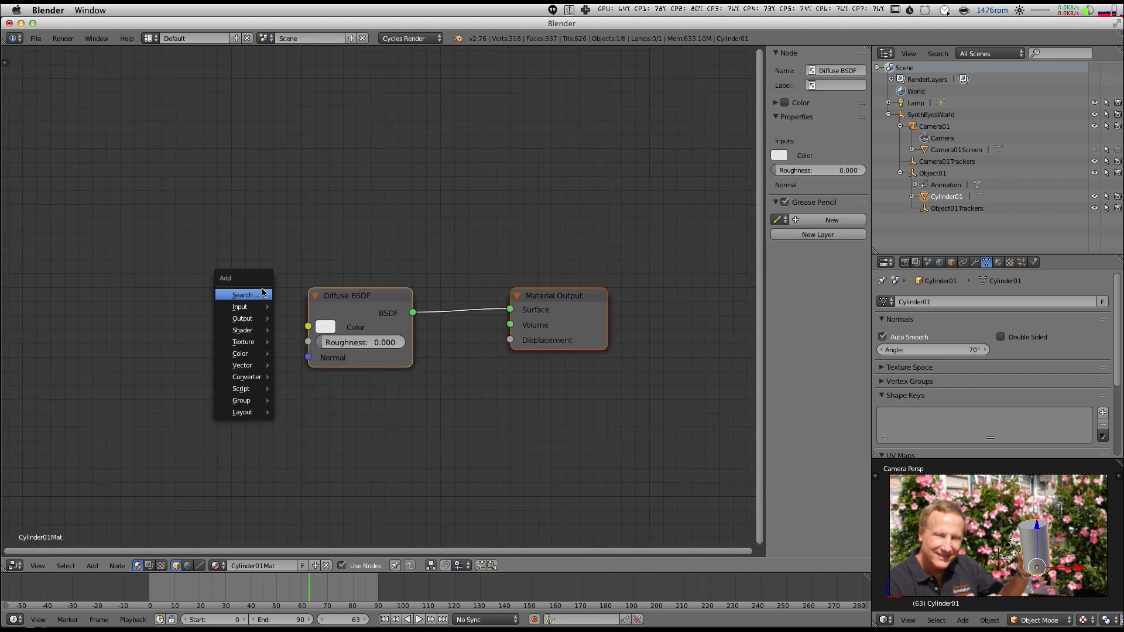
pyautogui.moveTo(243, 342)
pyautogui.click(310, 353)
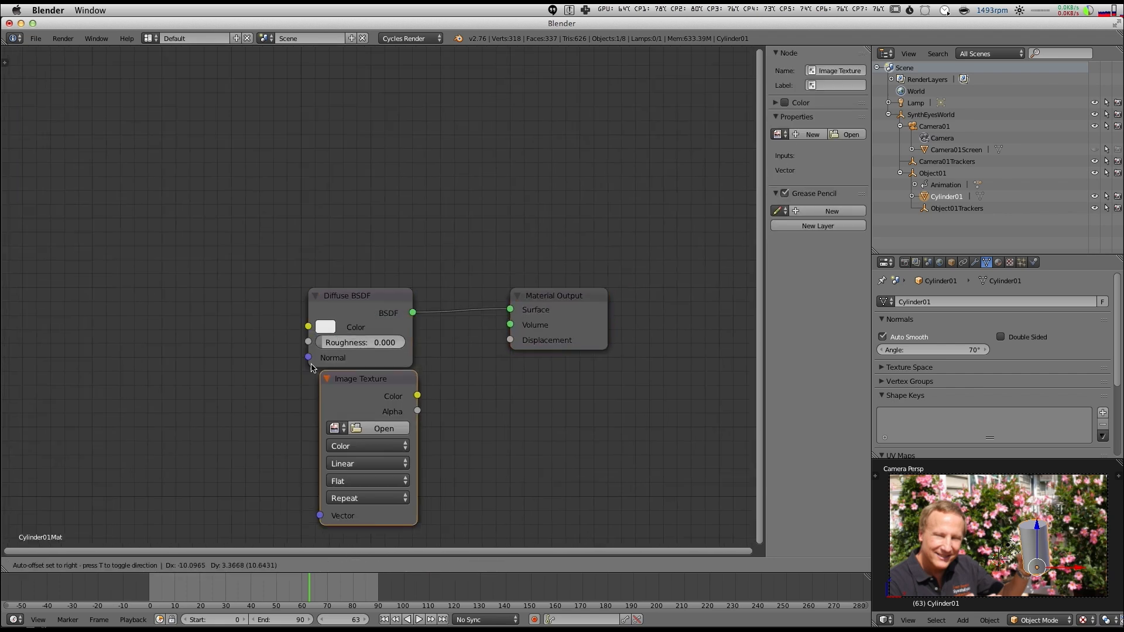
pyautogui.click(84, 236)
pyautogui.click(100, 290)
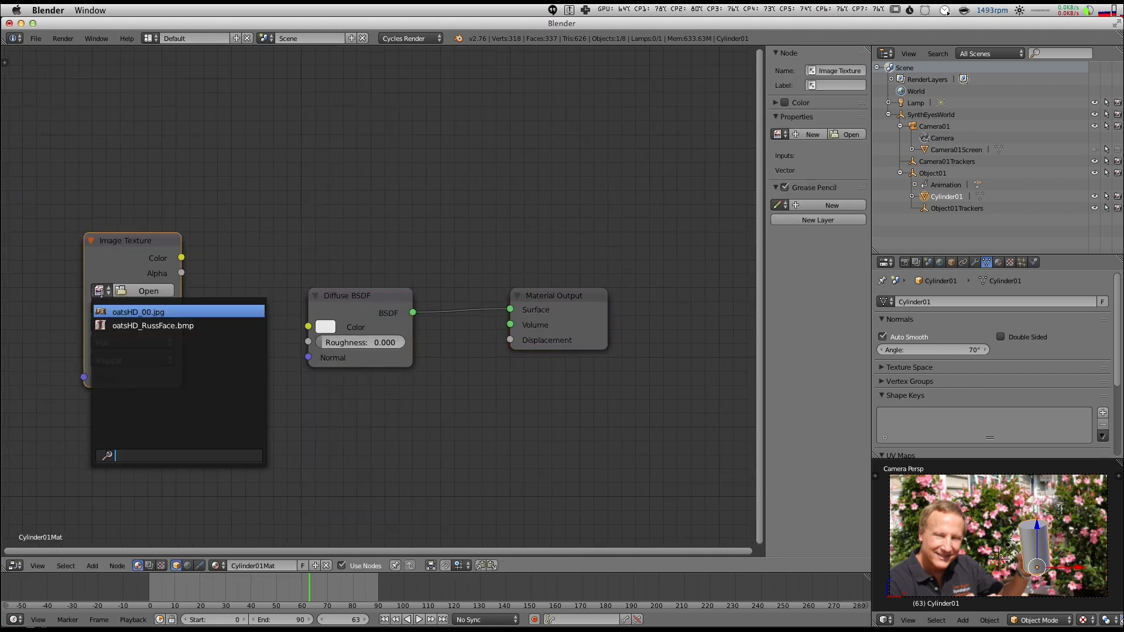
pyautogui.click(118, 325)
pyautogui.moveTo(141, 253); pyautogui.dragTo(308, 327)
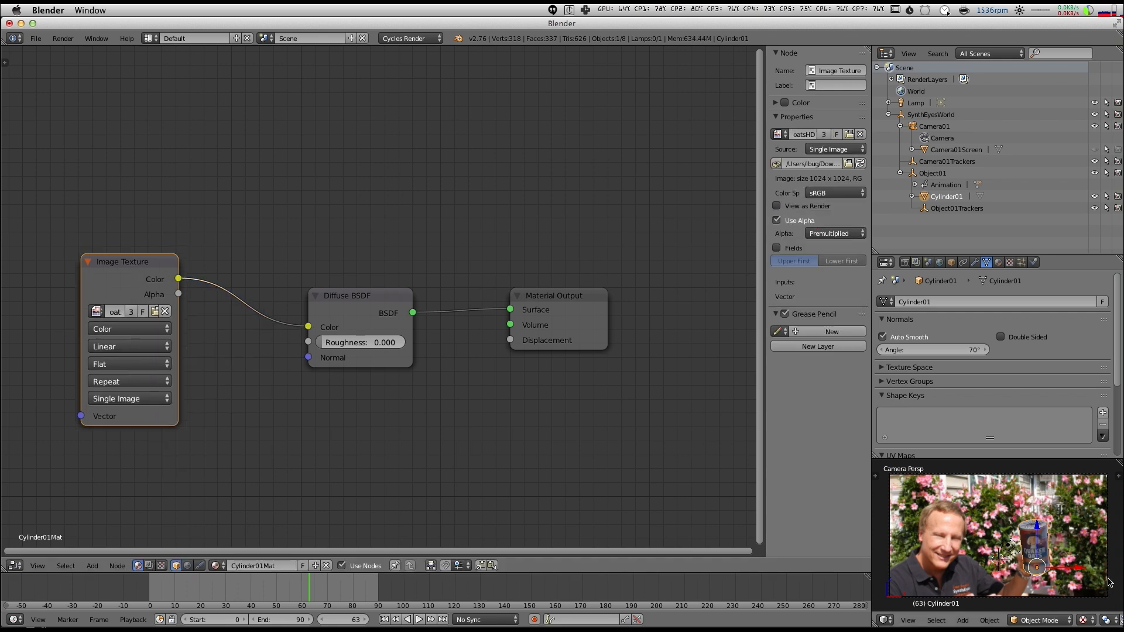
# Step: Examine the can up close in the small camera view, comparing its textured, solid and Cycles-rendered shading
pyautogui.scroll(2, 1052, 556)
pyautogui.scroll(5, 1052, 555)
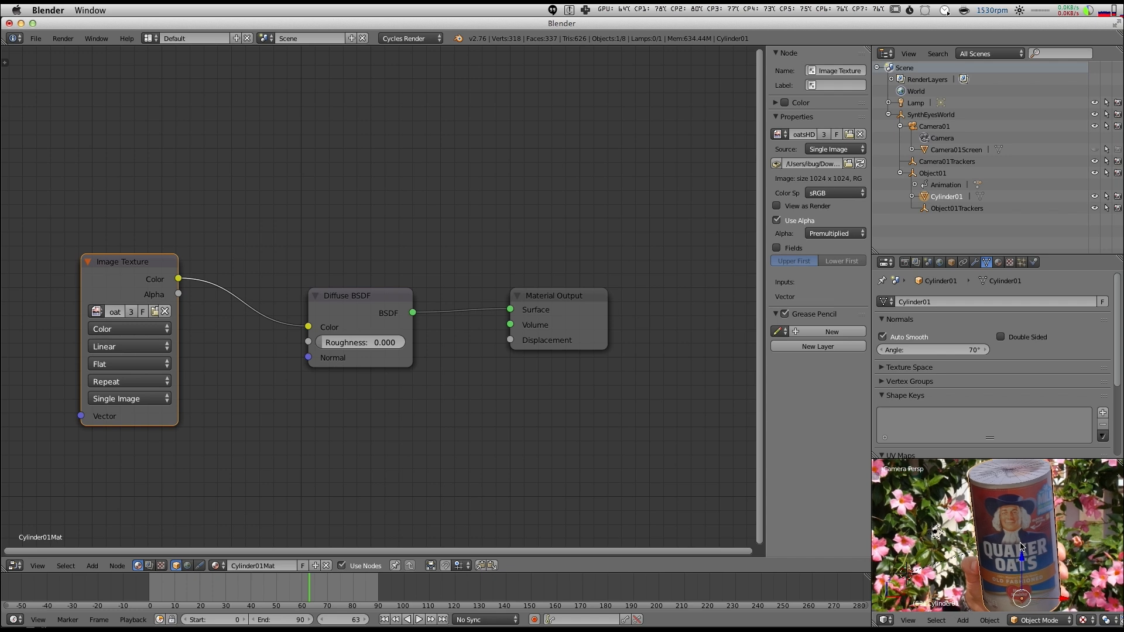
pyautogui.scroll(3, 1026, 548)
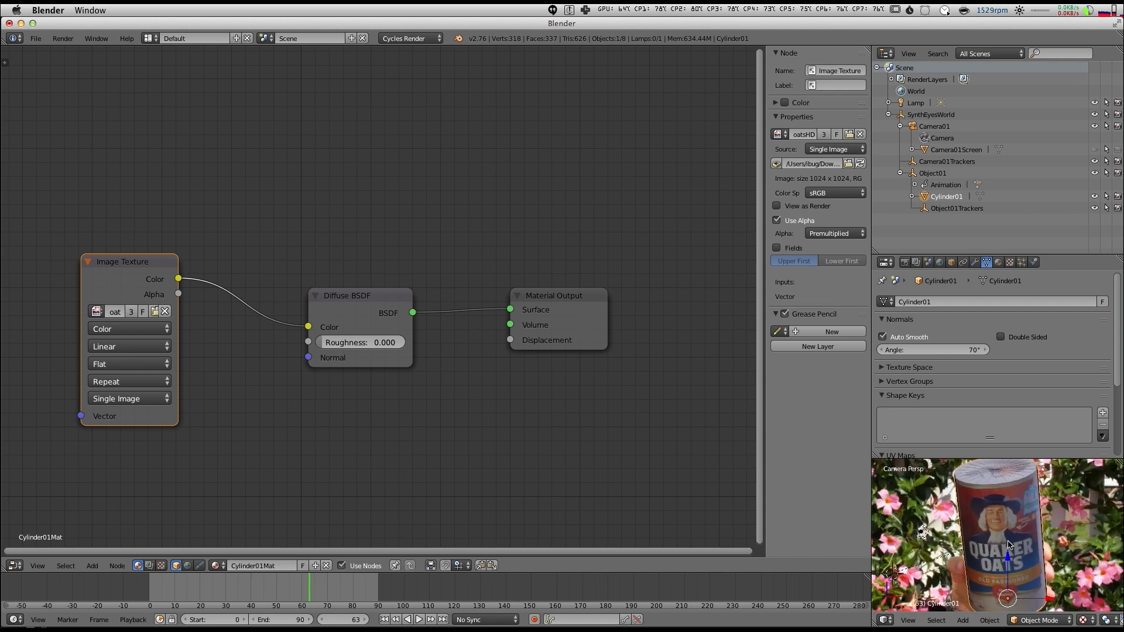
pyautogui.hotkey('shift', 'z')
pyautogui.scroll(-3, 1003, 542)
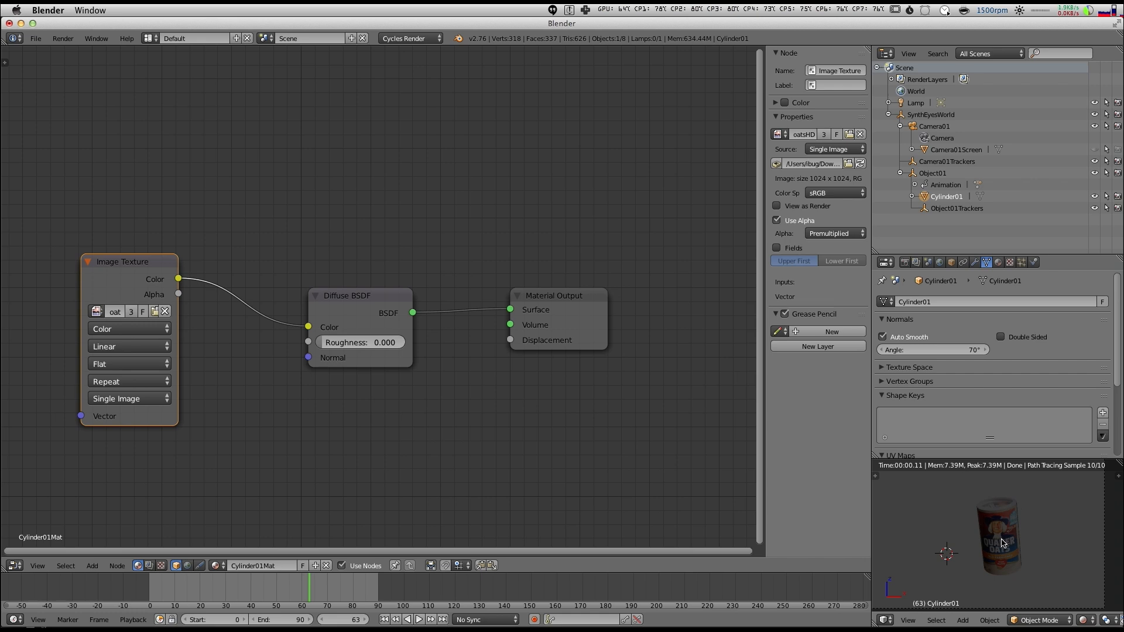
pyautogui.scroll(4, 1003, 543)
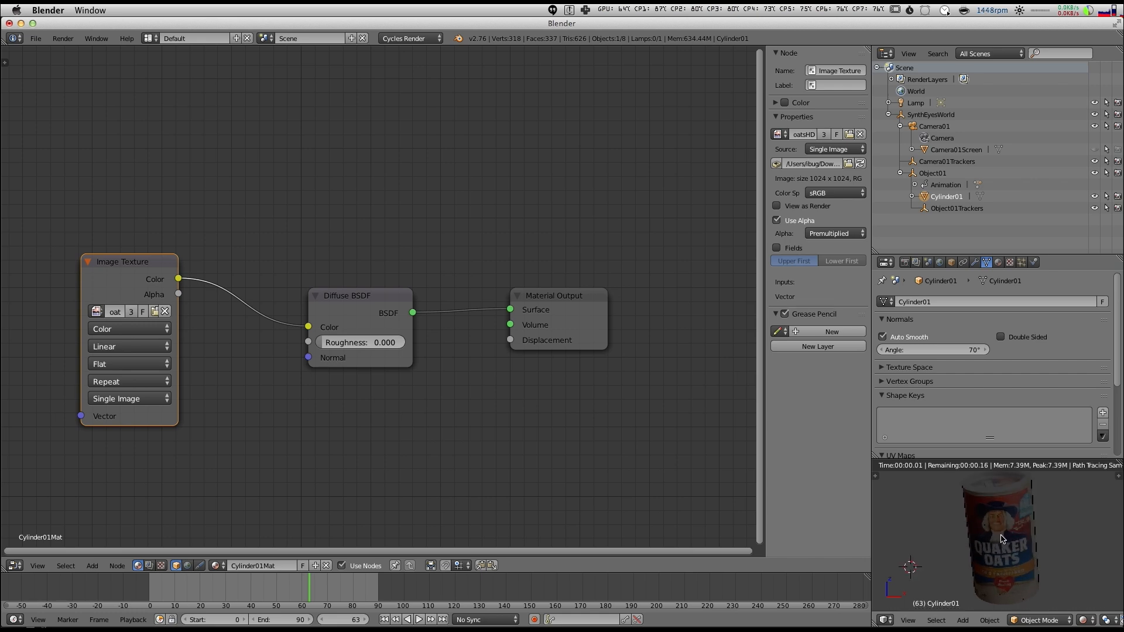
pyautogui.scroll(4, 1000, 539)
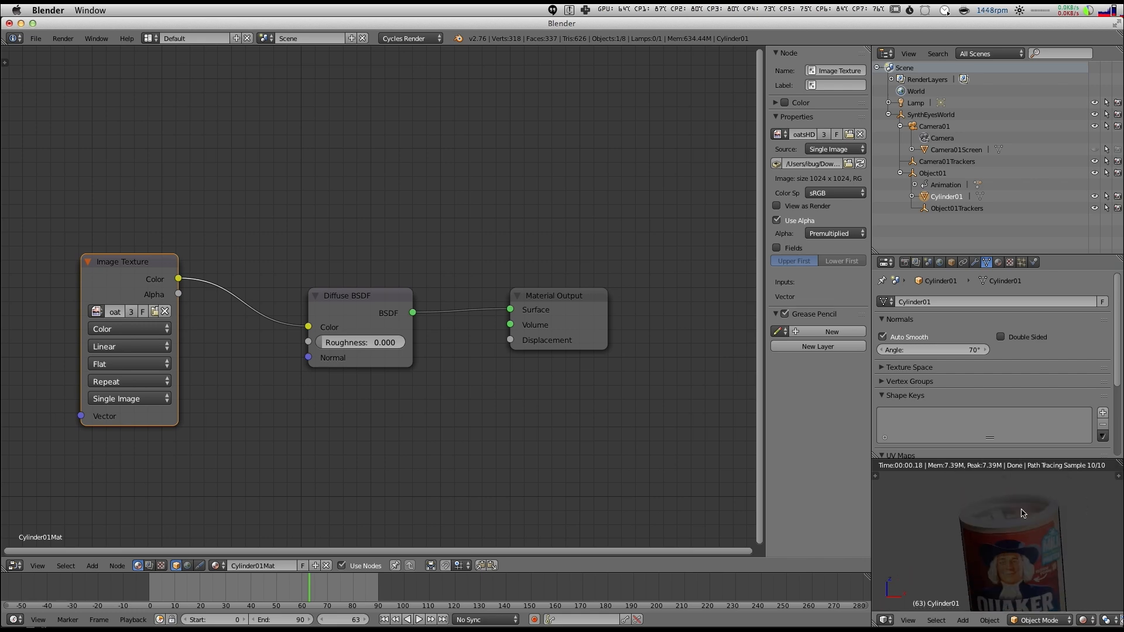
pyautogui.keyDown('shift'); pyautogui.moveTo(1010, 579); pyautogui.dragTo(1004, 545, button='middle'); pyautogui.keyUp('shift')
pyautogui.scroll(-3, 1004, 545)
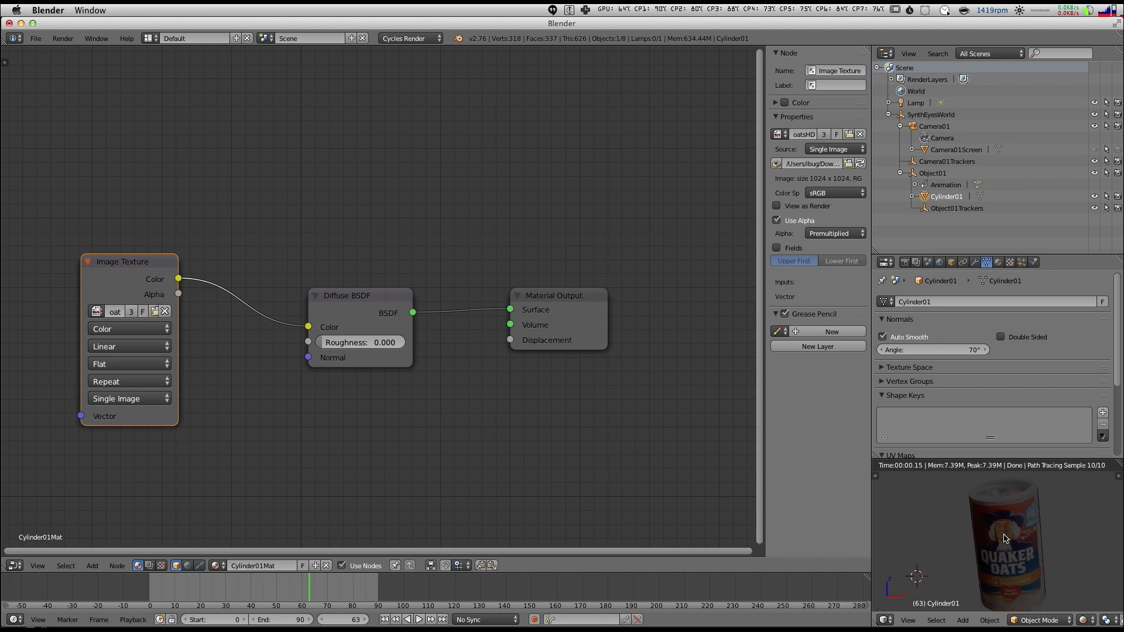
pyautogui.hotkey('shift', 'z')
pyautogui.hotkey('alt', 'z')
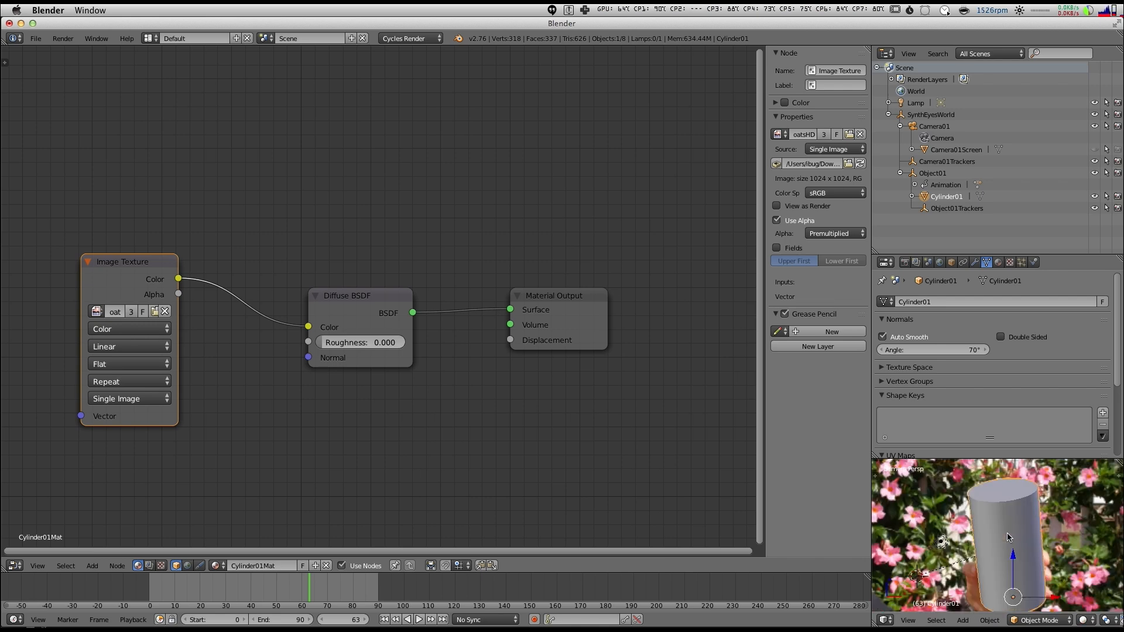
pyautogui.hotkey('shift', 'z')
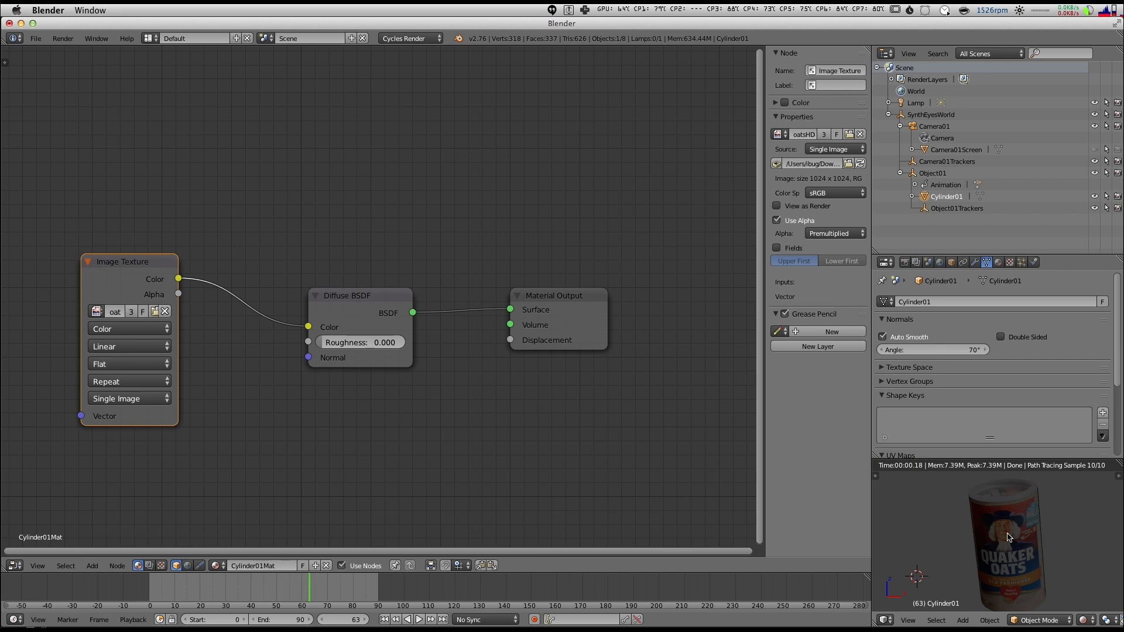
pyautogui.hotkey('shift', 'z')
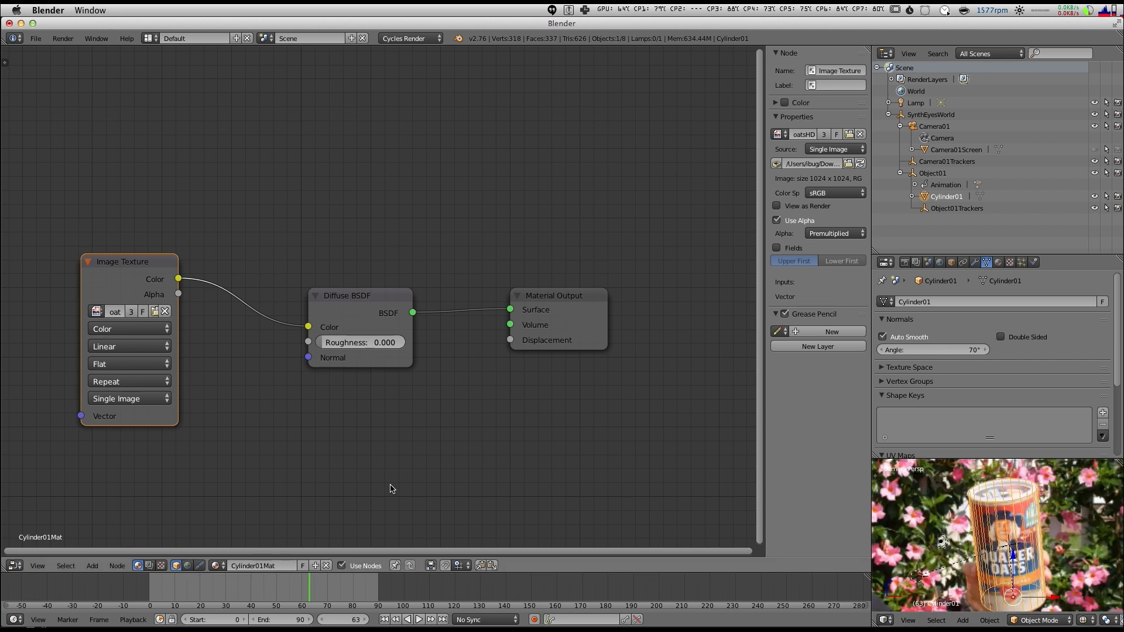
# Step: Delete the Lamp from the scene and show the small camera view in rendered shading
pyautogui.click(916, 103)
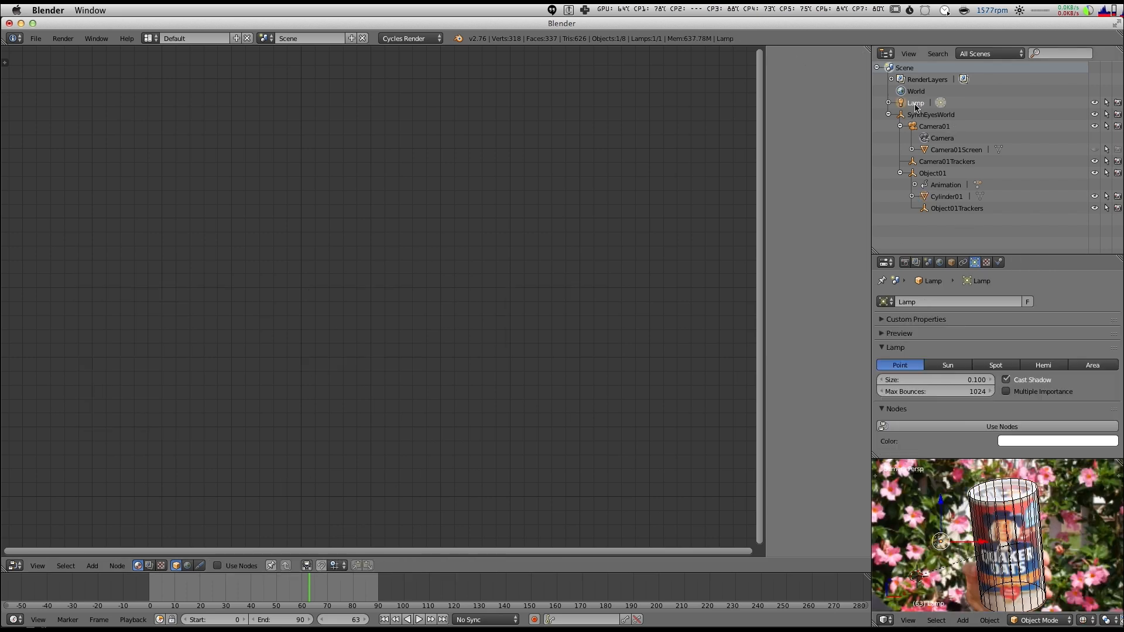
pyautogui.rightClick(915, 104)
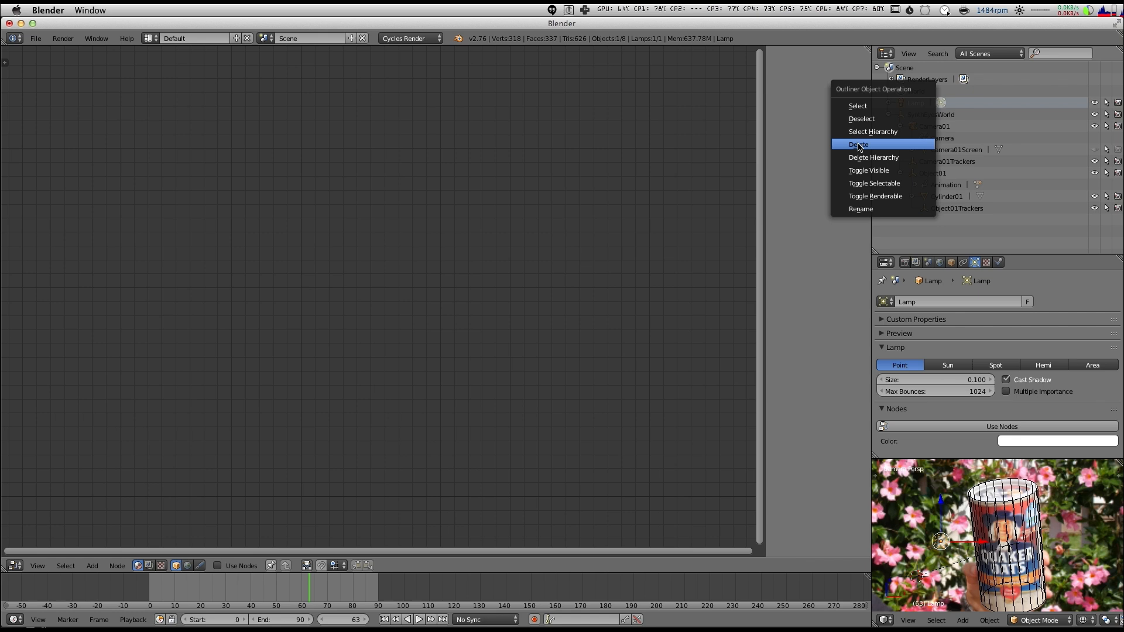
pyautogui.click(932, 134)
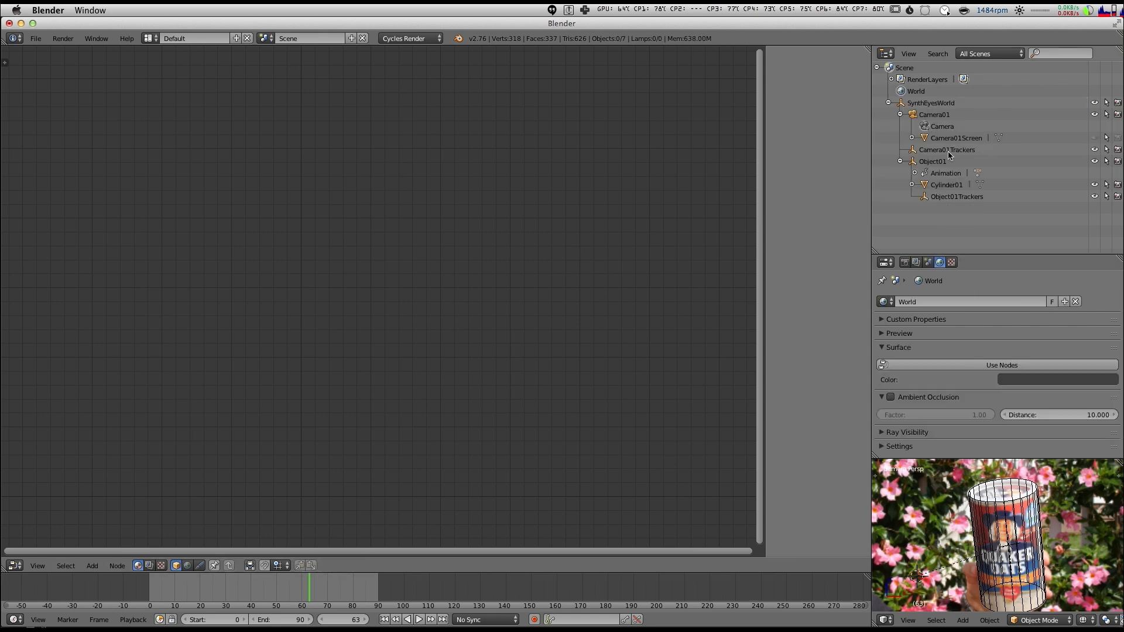
pyautogui.hotkey('shift', 'z')
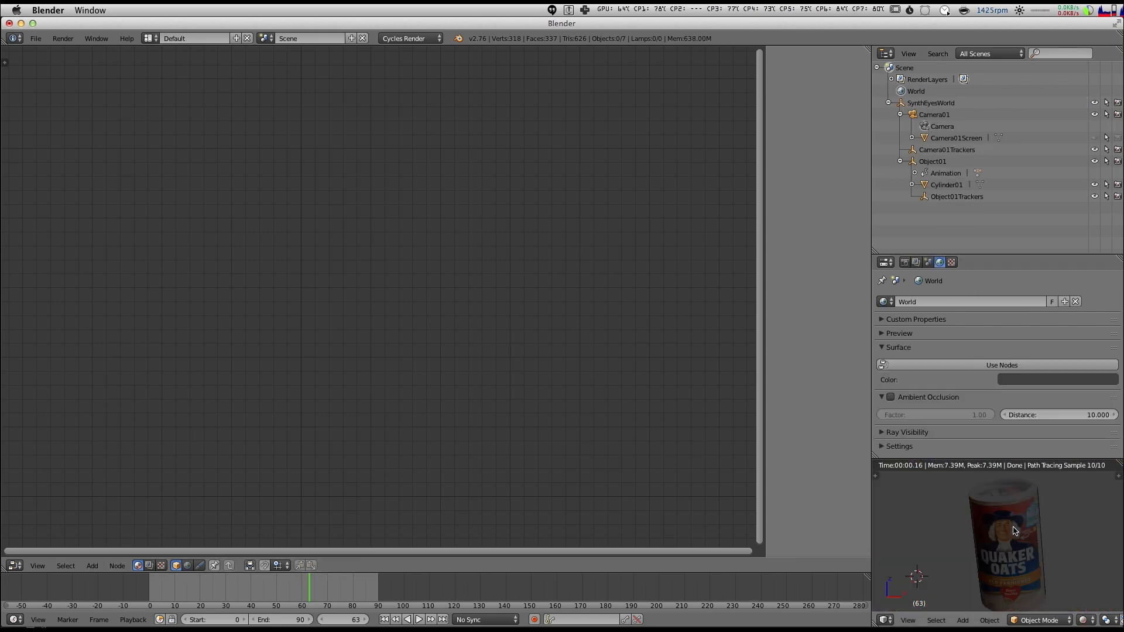
# Step: Add an Emission shader to the can's material, feed it the image texture's Color, and connect it to the Material Output's Surface
pyautogui.rightClick(1012, 529)
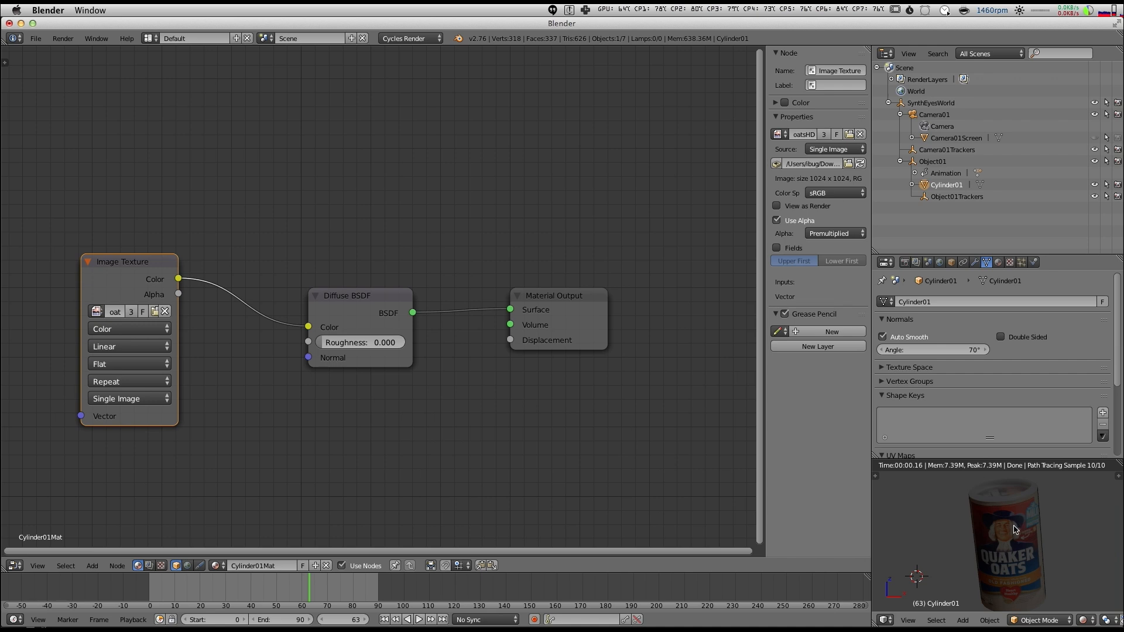
pyautogui.moveTo(359, 301)
pyautogui.mouseDown()
pyautogui.moveTo(380, 306)
pyautogui.moveTo(352, 302)
pyautogui.mouseUp()
pyautogui.hotkey('shift', 'a')
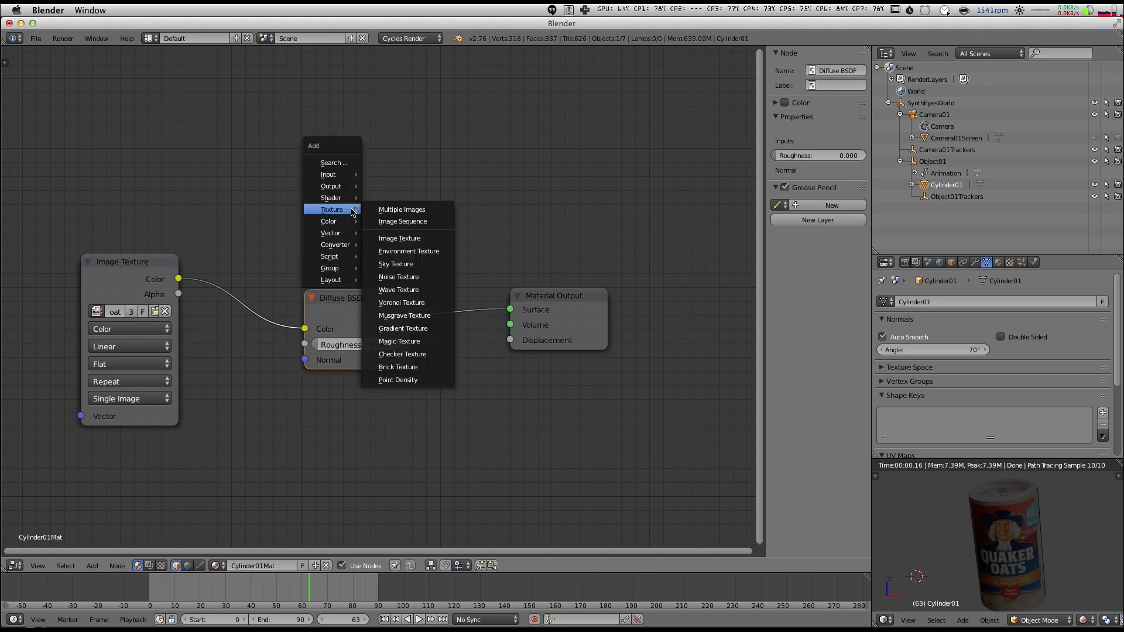
pyautogui.moveTo(340, 198)
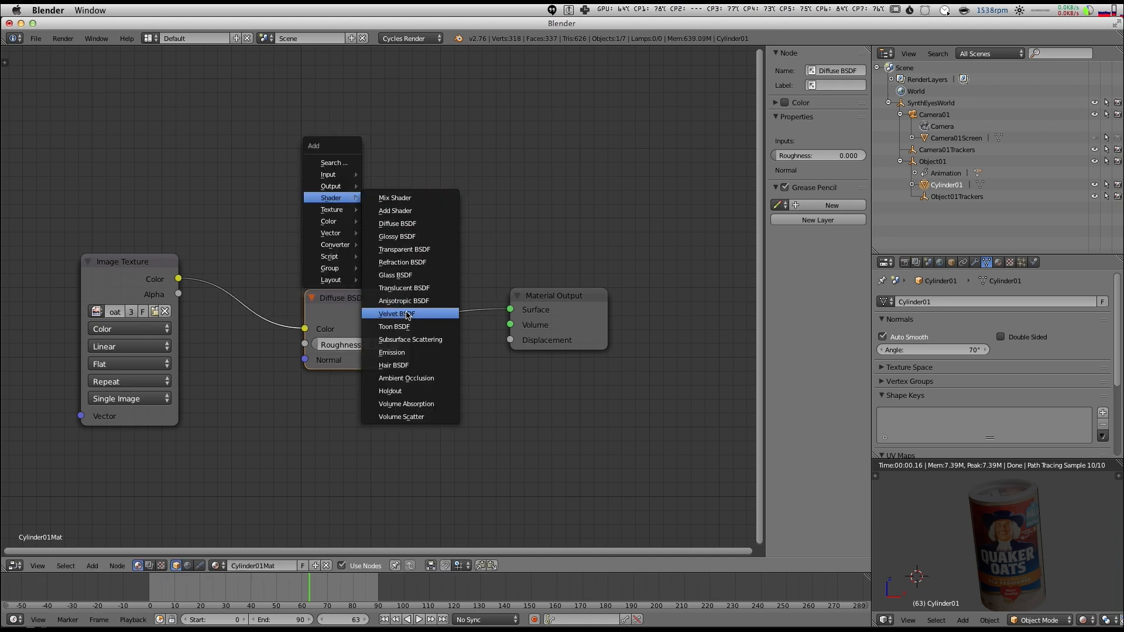
pyautogui.click(398, 353)
pyautogui.click(254, 256)
pyautogui.moveTo(177, 278); pyautogui.dragTo(302, 234)
pyautogui.moveTo(399, 219); pyautogui.dragTo(510, 309)
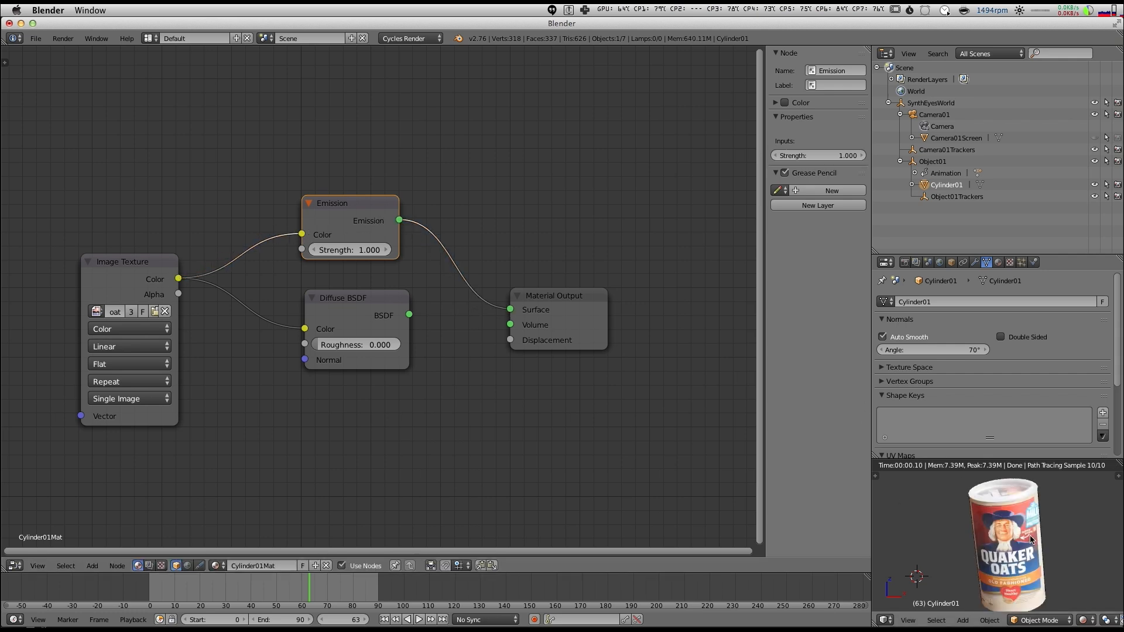
pyautogui.hotkey('shift', 'z')
pyautogui.hotkey('shift', 'z')
pyautogui.scroll(-3, 982, 532)
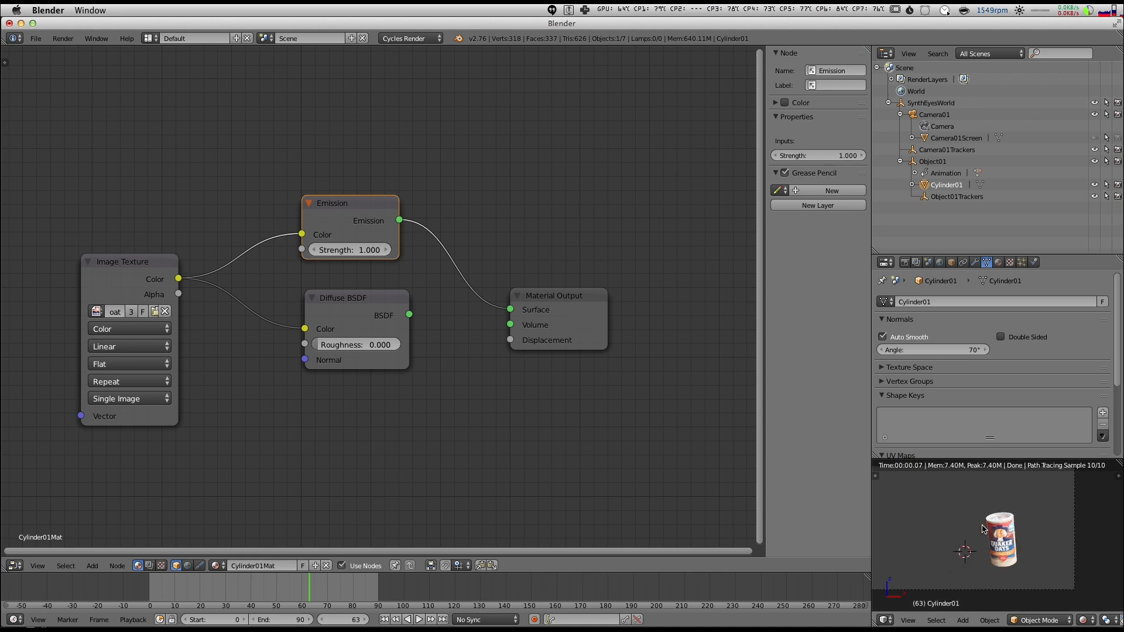
# Step: Enable the Transparent film option in the scene's render settings
pyautogui.click(906, 263)
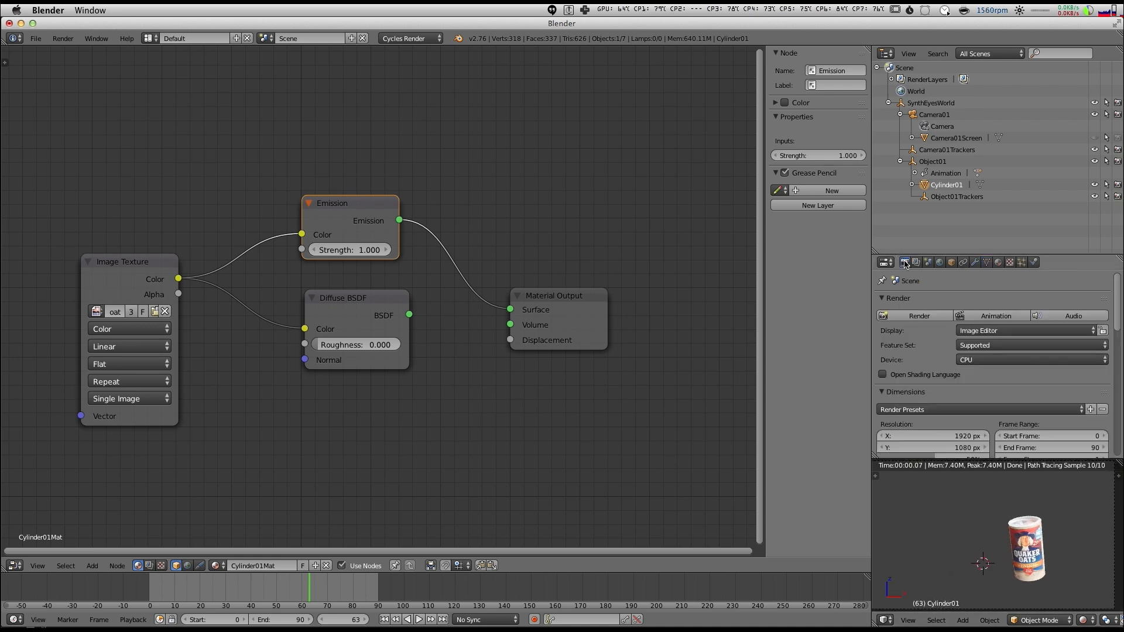
pyautogui.keyDown('ctrl'); pyautogui.click(890, 301); pyautogui.keyUp('ctrl')
pyautogui.click(893, 299)
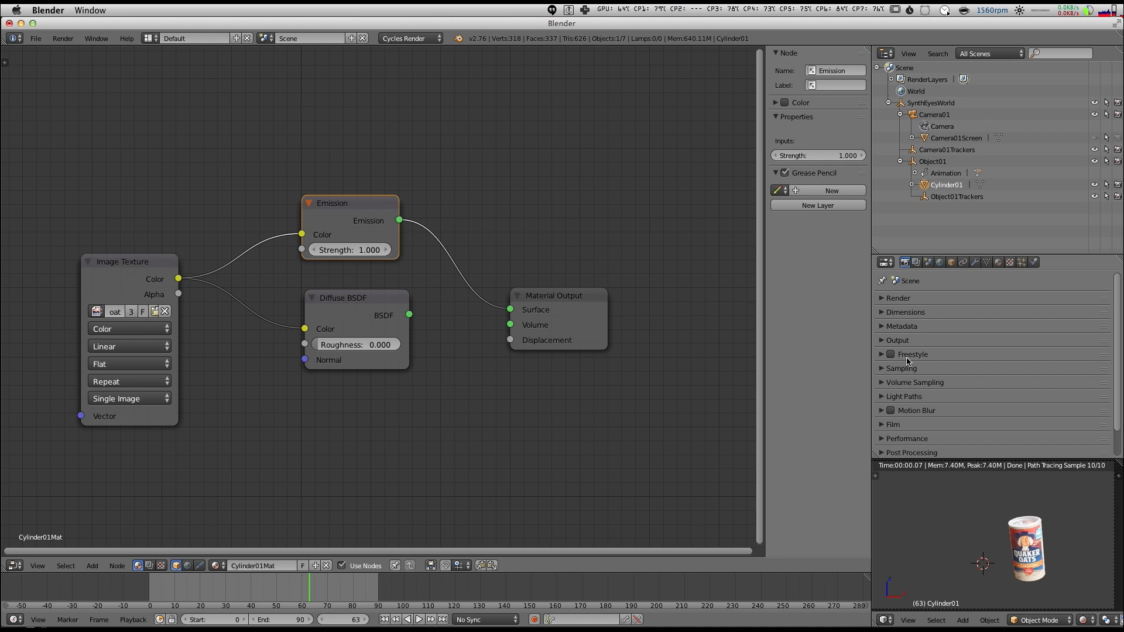
pyautogui.scroll(-2, 923, 416)
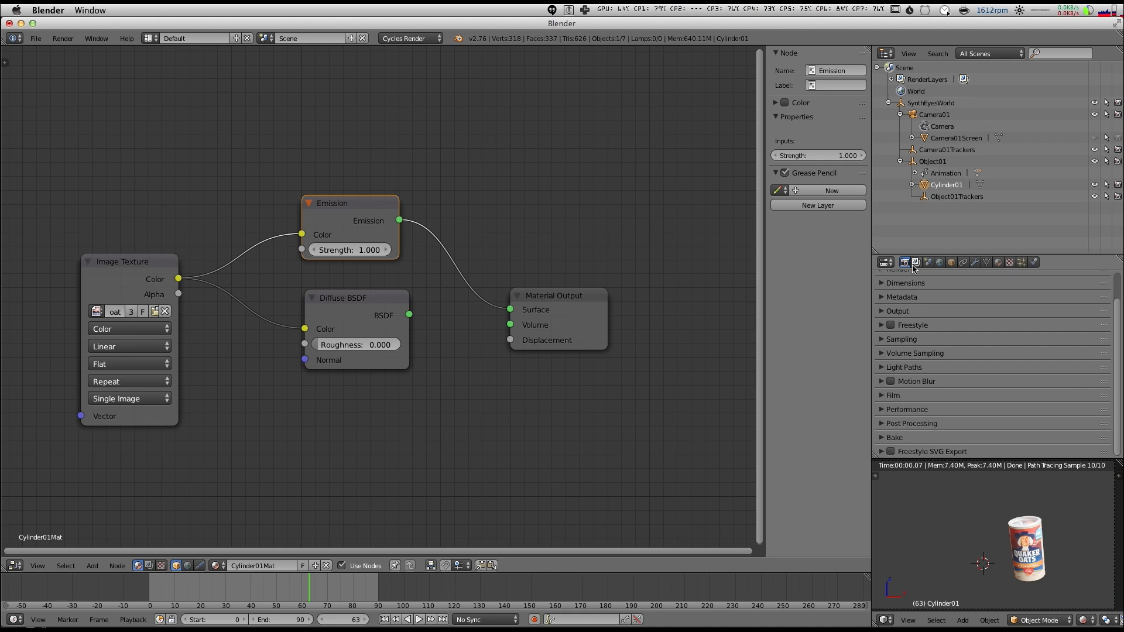
pyautogui.click(896, 395)
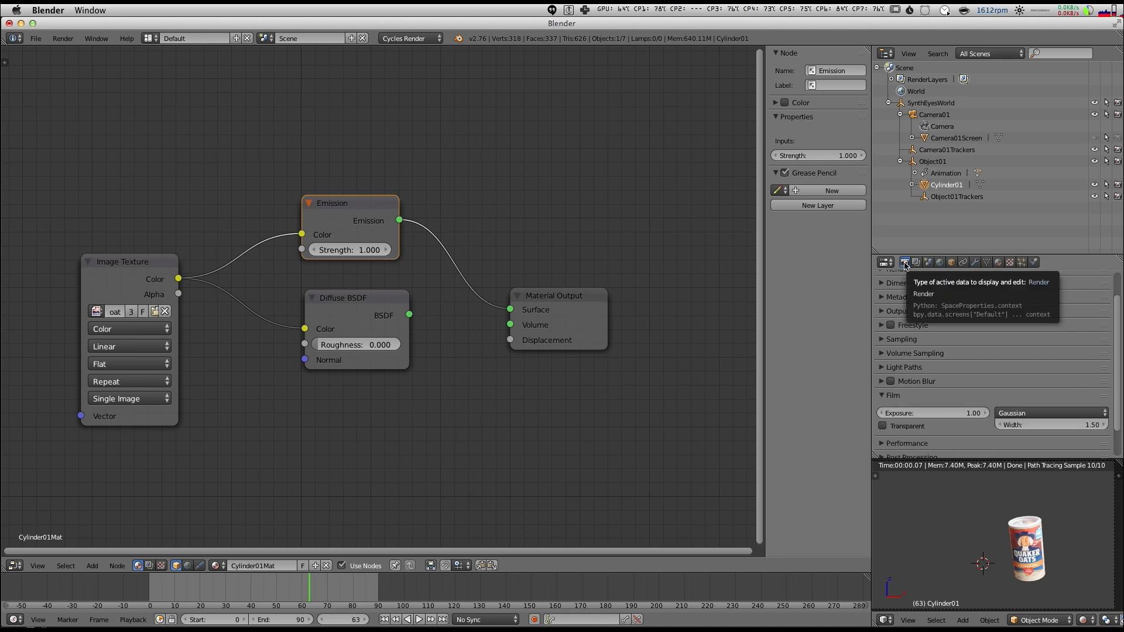
pyautogui.scroll(-2, 902, 360)
pyautogui.click(883, 393)
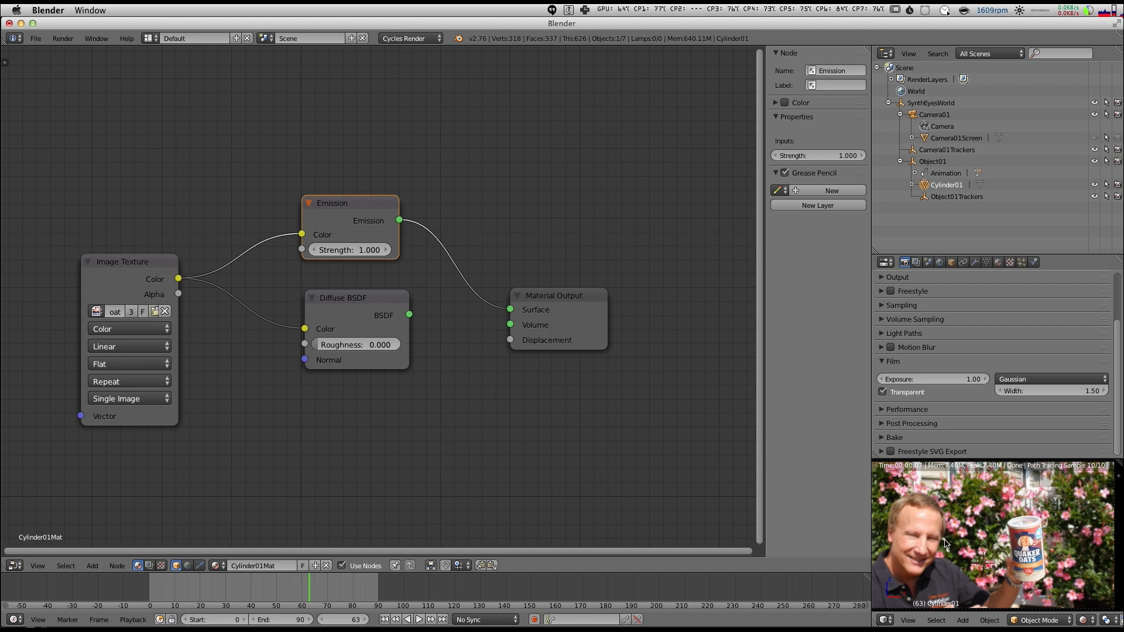
# Step: Inspect the rendered can over the footage up close and in full frame, and scrub the timeline to frame 57
pyautogui.scroll(5, 994, 531)
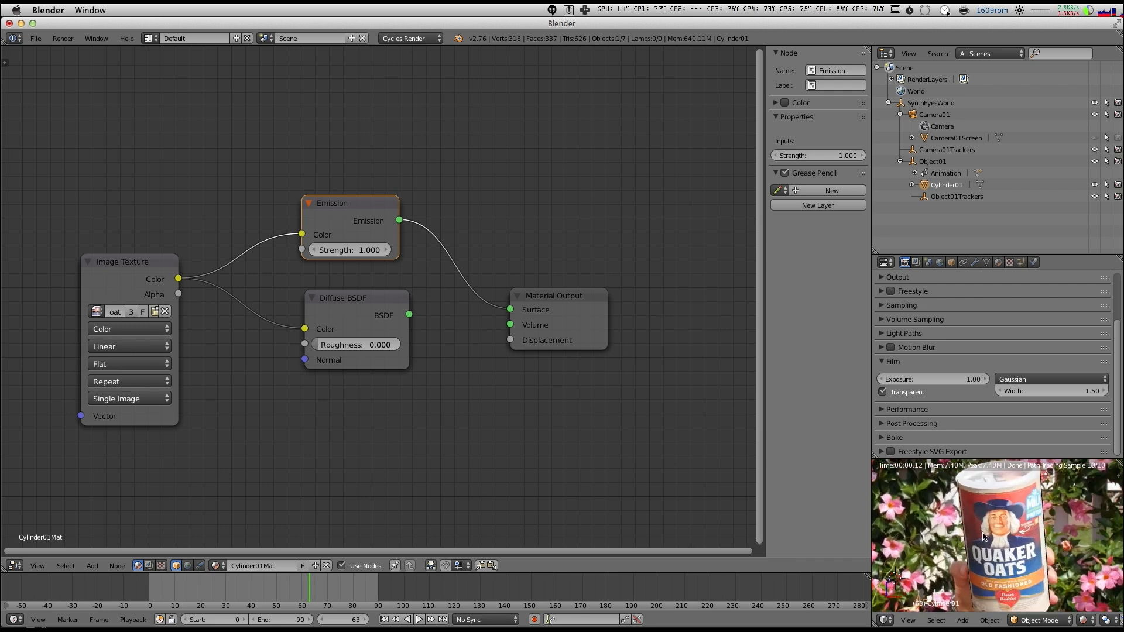
pyautogui.scroll(-5, 1006, 540)
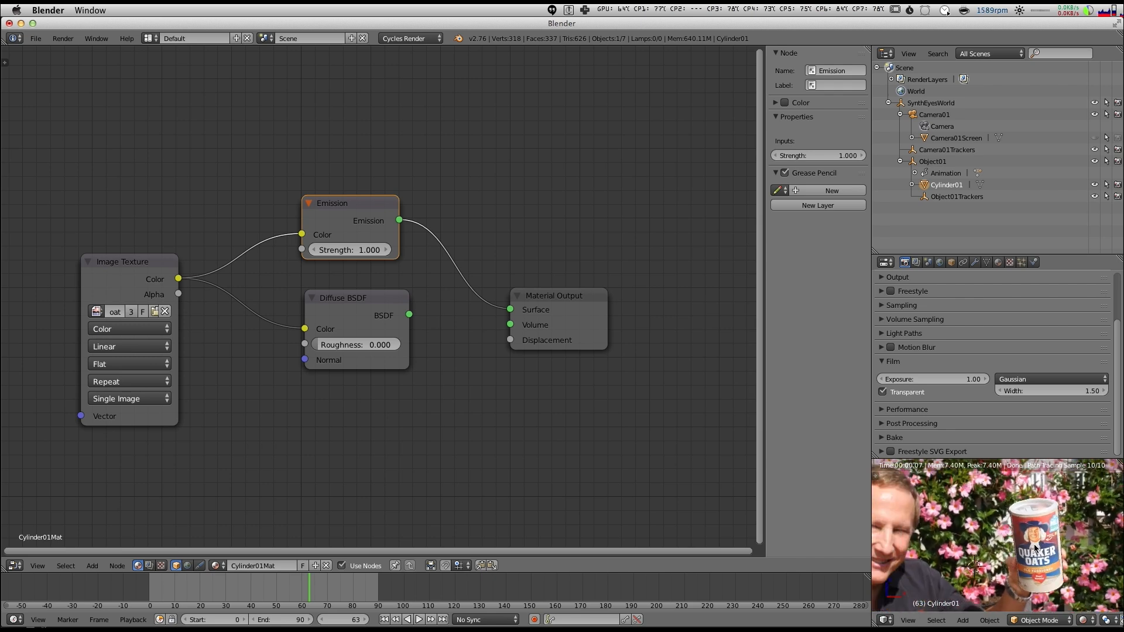
pyautogui.scroll(-2, 982, 547)
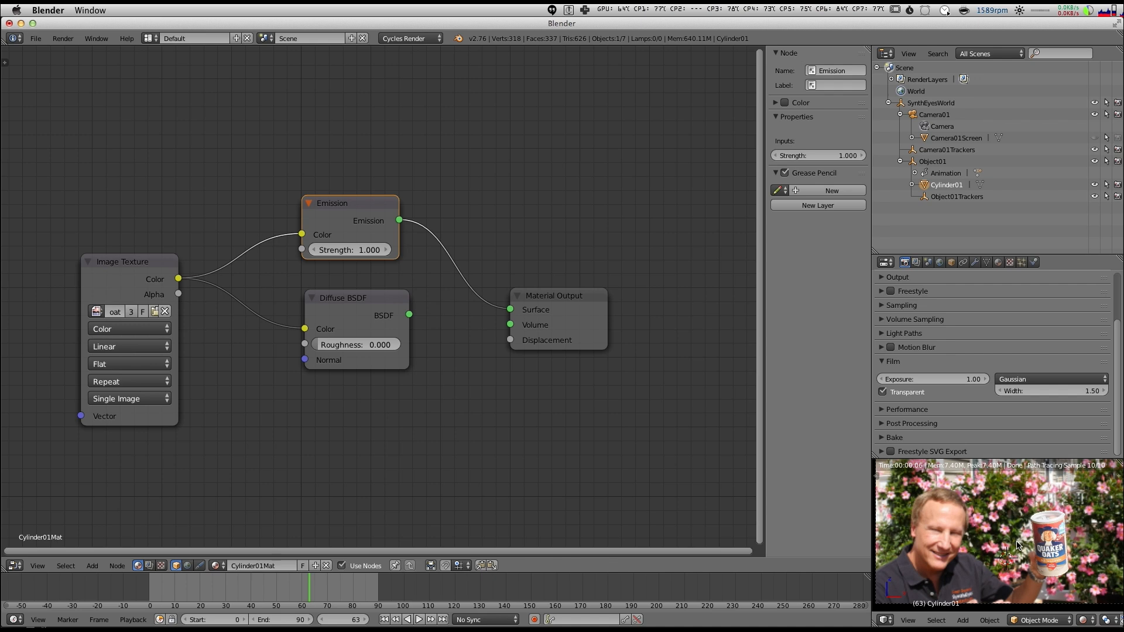
pyautogui.click(346, 592)
pyautogui.moveTo(345, 592); pyautogui.dragTo(295, 599)
# Step: Select the unused Diffuse BSDF node in the can's material
pyautogui.click(330, 297)
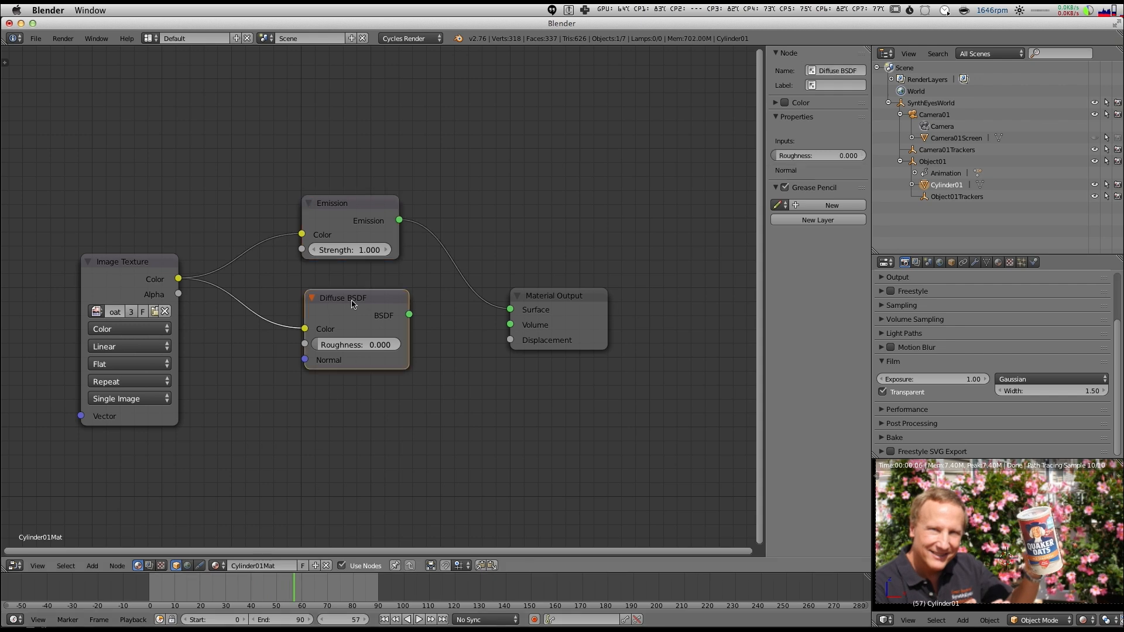
# Step: Delete the Diffuse BSDF node and place the Emission node between the Image Texture and Material Output nodes
pyautogui.press('x')
pyautogui.moveTo(351, 220); pyautogui.dragTo(367, 277)
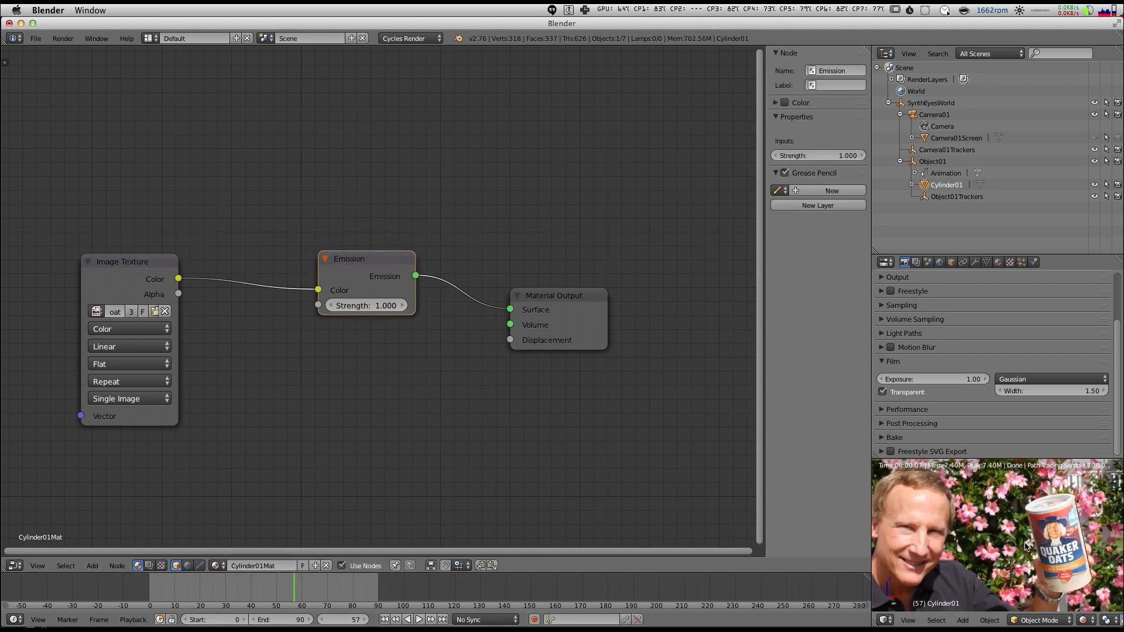
# Step: Change the node editor to the UV/Image Editor and display oatsHD_RussFace.bmp in it
pyautogui.click(13, 566)
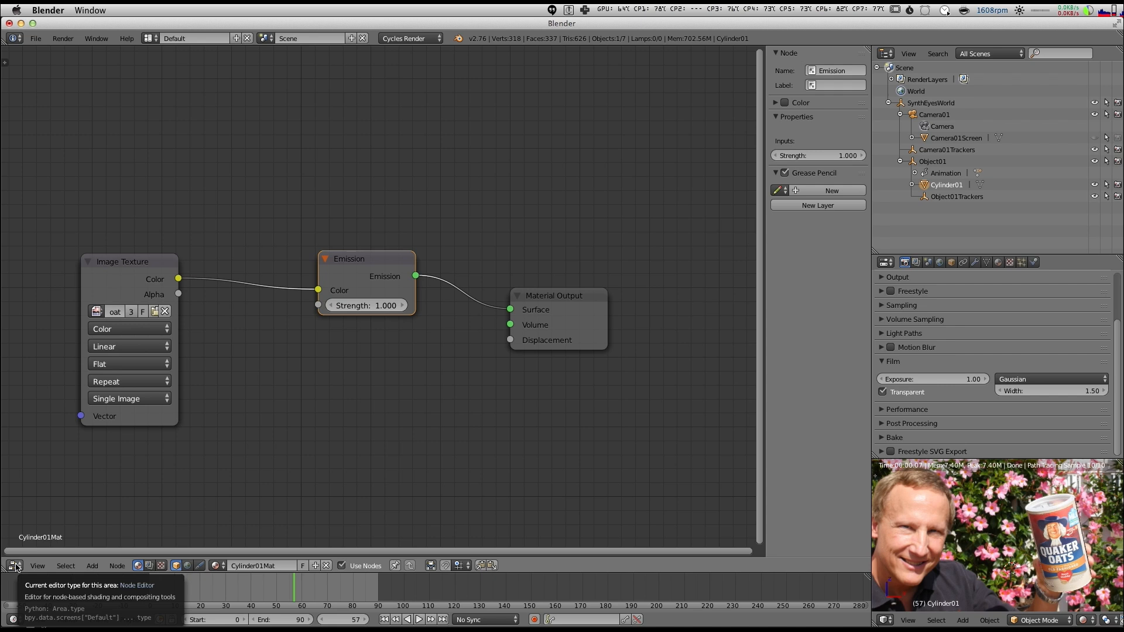
pyautogui.click(14, 566)
pyautogui.press('u')
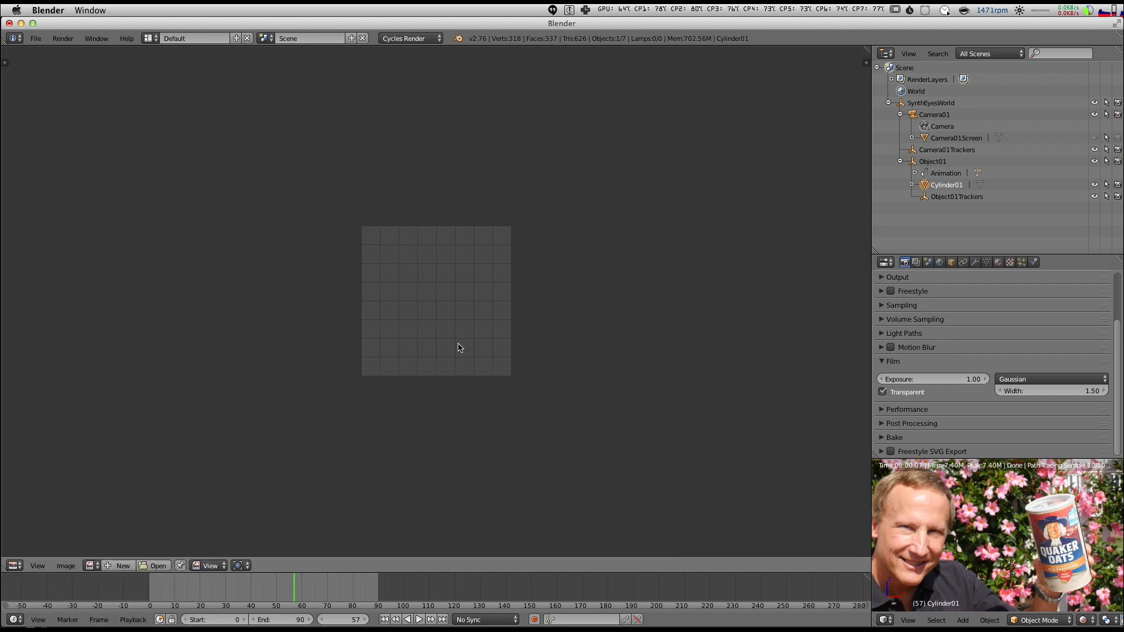
pyautogui.scroll(3, 459, 348)
pyautogui.click(92, 566)
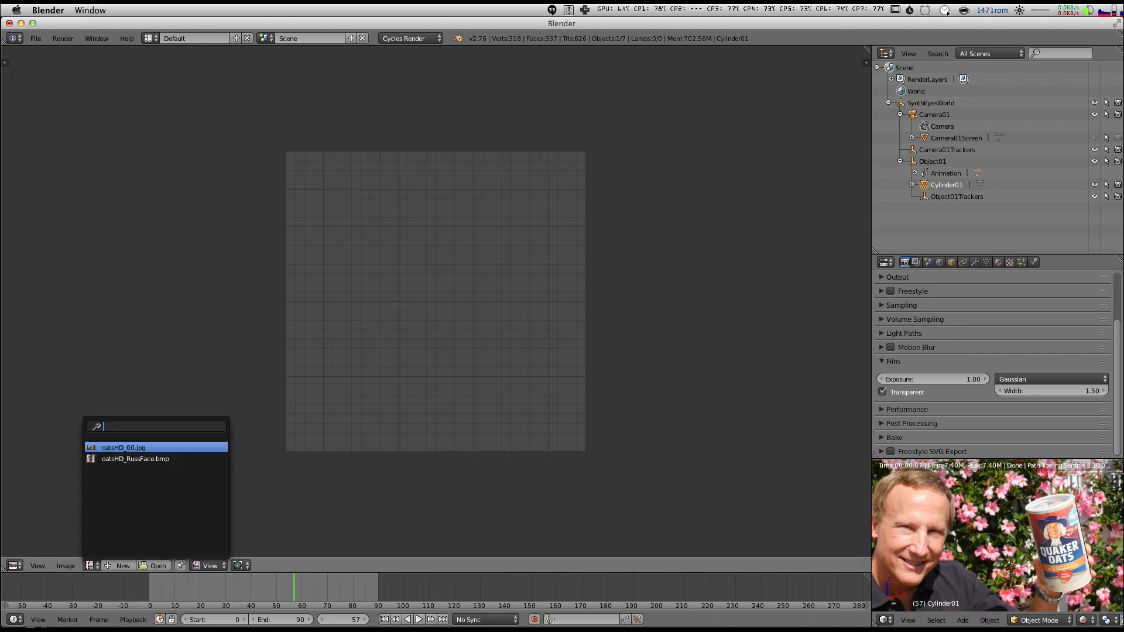
pyautogui.click(112, 459)
pyautogui.scroll(-4, 497, 390)
pyautogui.moveTo(462, 305); pyautogui.dragTo(476, 323, button='middle')
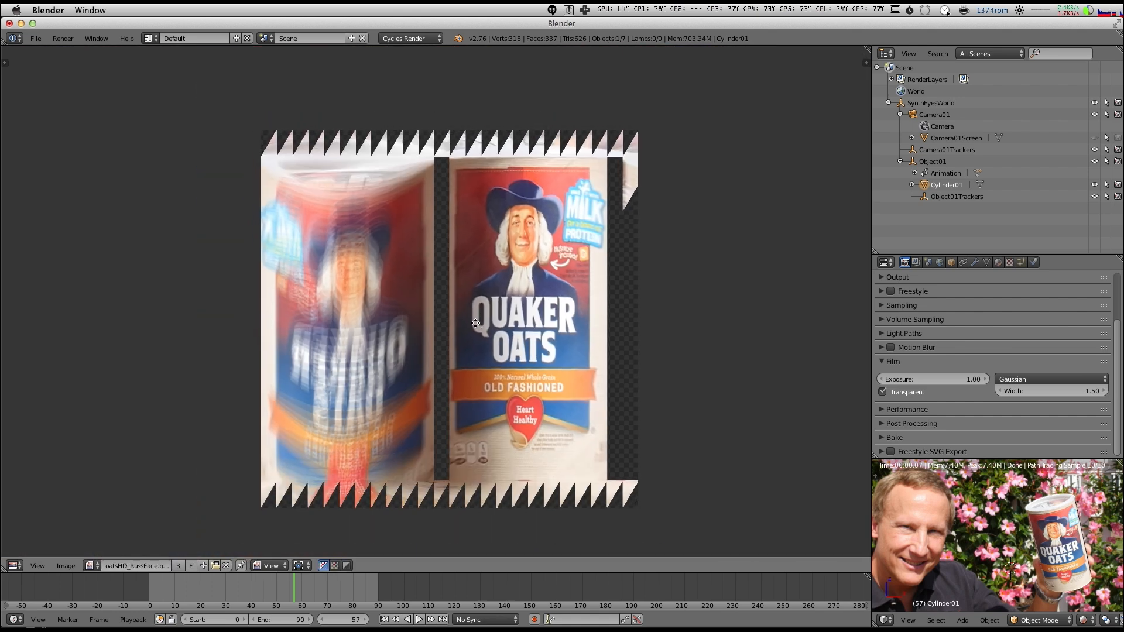
# Step: Go to frame 50 and examine the extracted label texture on the can in the rendered view
pyautogui.moveTo(333, 597); pyautogui.dragTo(276, 596)
pyautogui.scroll(4, 1077, 517)
pyautogui.keyDown('shift'); pyautogui.moveTo(1076, 518); pyautogui.dragTo(958, 525, button='middle'); pyautogui.keyUp('shift')
pyautogui.scroll(2, 958, 524)
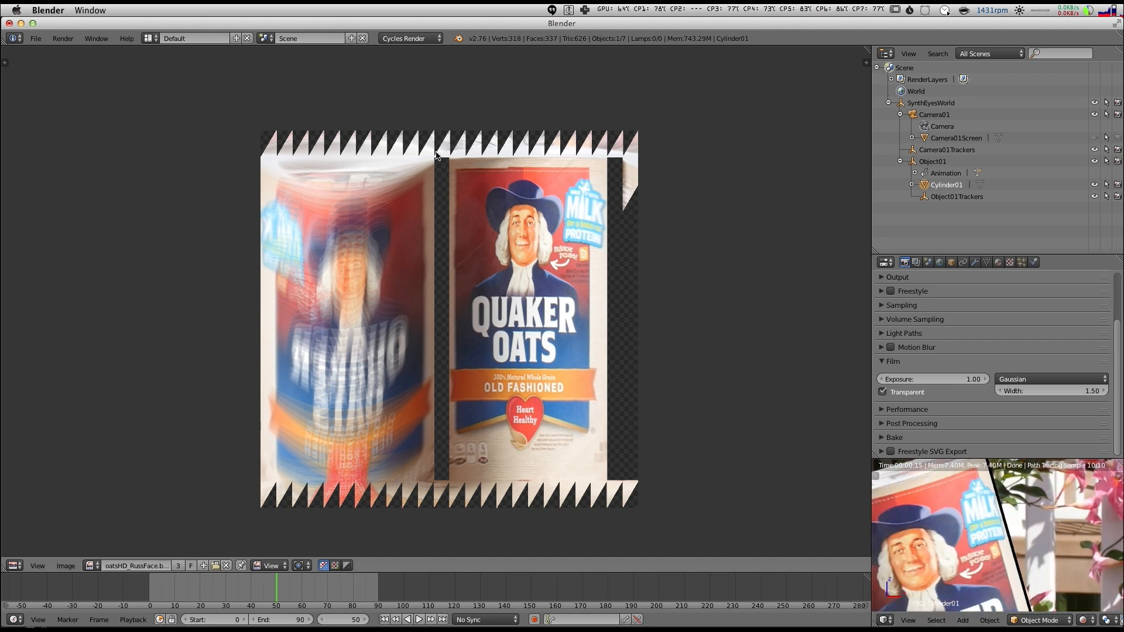
pyautogui.scroll(-3, 972, 556)
pyautogui.keyDown('shift'); pyautogui.moveTo(968, 535); pyautogui.dragTo(998, 522, button='middle'); pyautogui.keyUp('shift')
pyautogui.scroll(-2, 430, 308)
pyautogui.scroll(2, 433, 308)
pyautogui.moveTo(444, 308); pyautogui.dragTo(443, 303, button='middle')
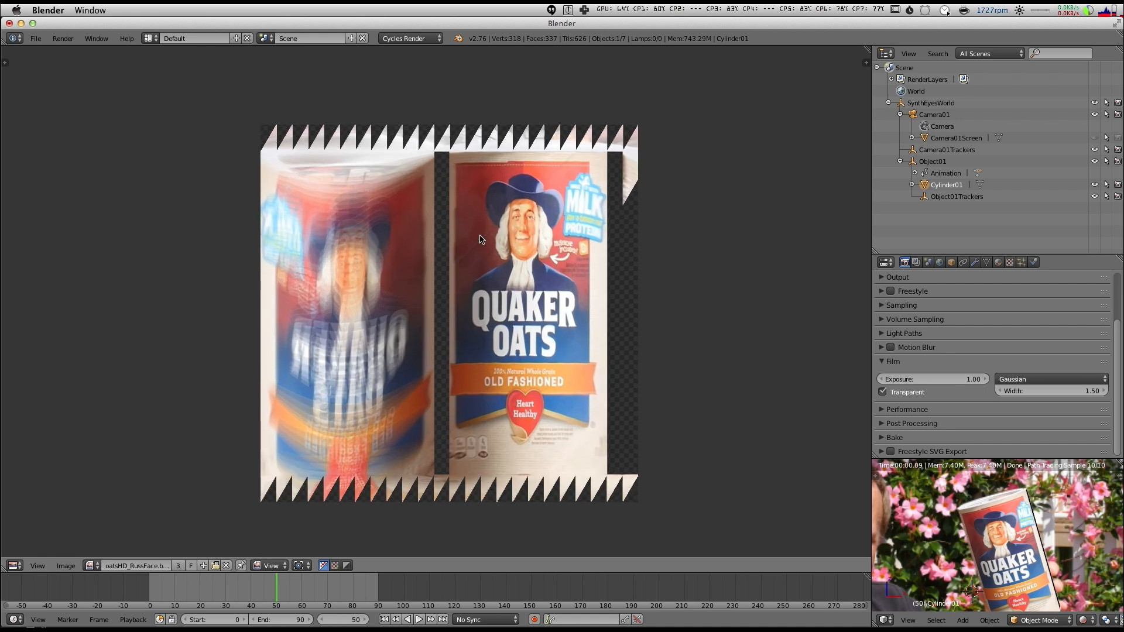
# Step: Send oatsHD_RussFace.bmp to Photoshop for external editing
pyautogui.click(66, 567)
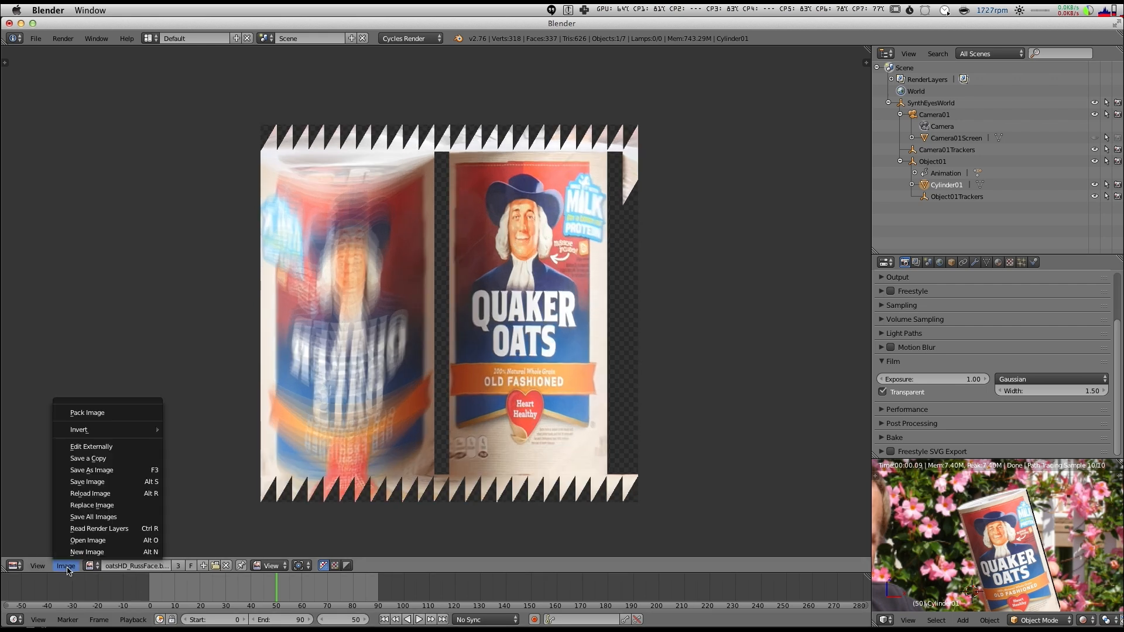
pyautogui.click(91, 447)
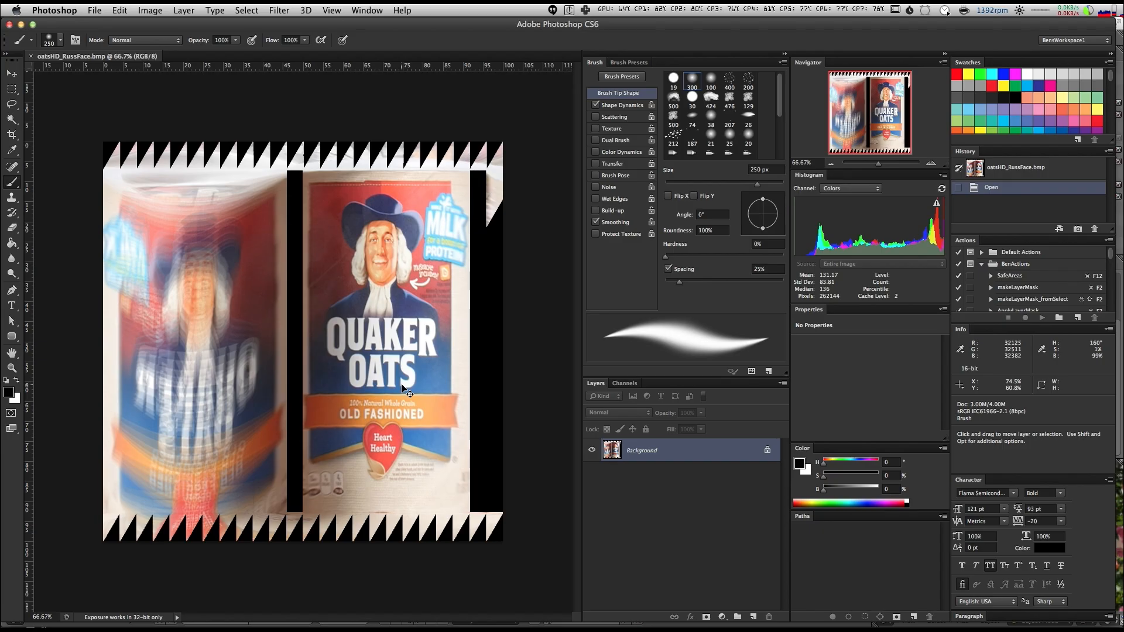
pyautogui.press('super+plus')
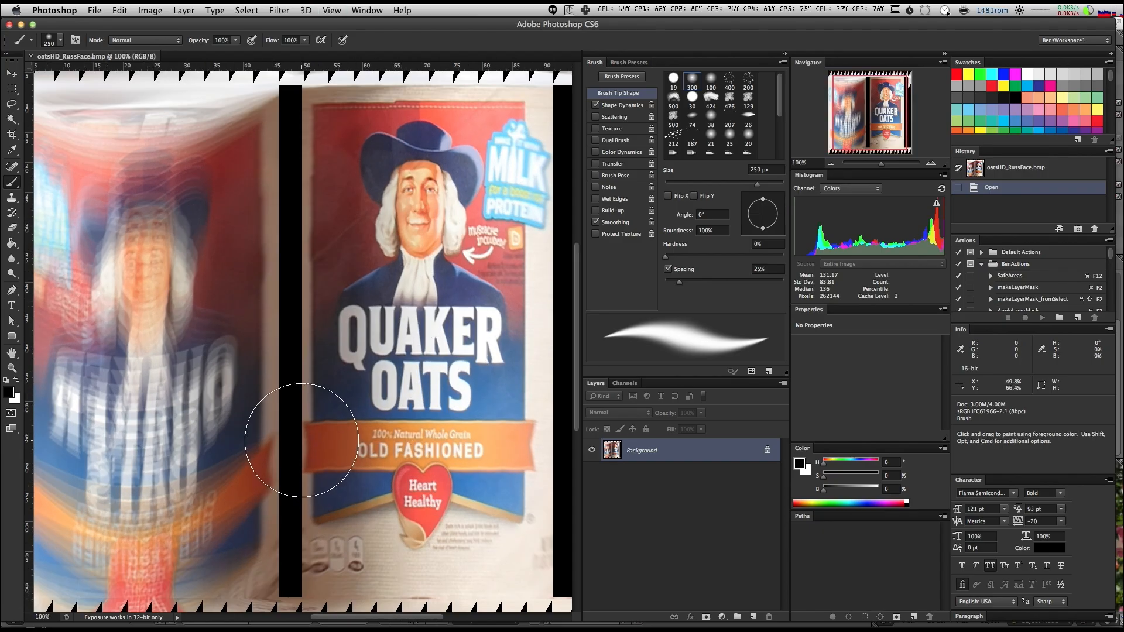
# Step: Preview the frame oatsHD_53.jpg from the OatsHD91_RussFace files and open it
pyautogui.press('super+o')
pyautogui.click(626, 174)
pyautogui.scroll(-15, 697, 296)
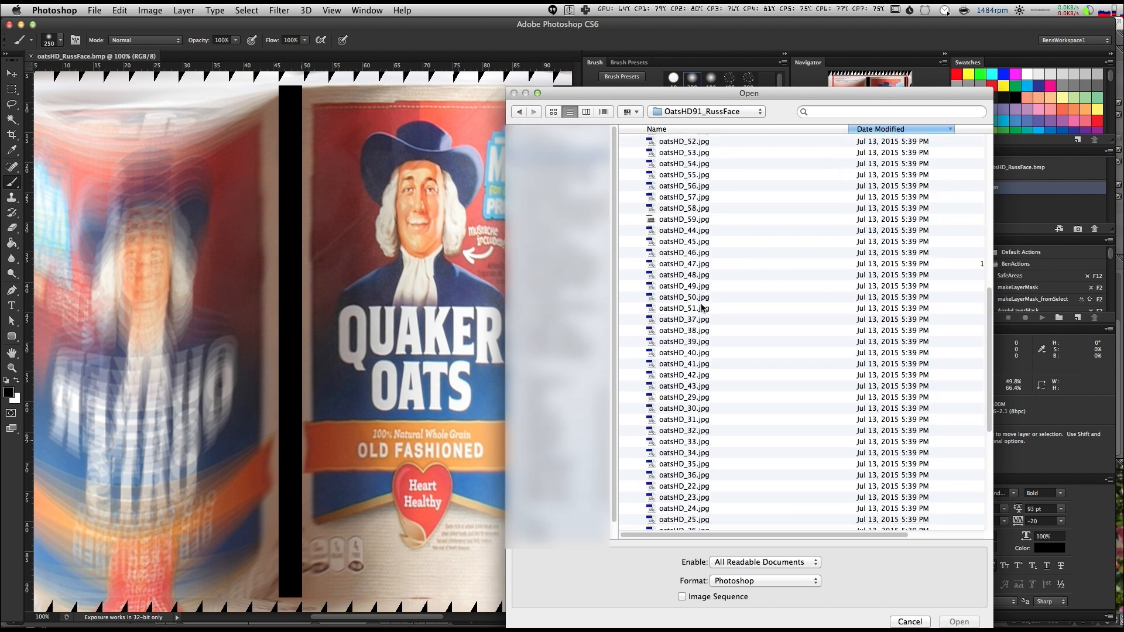
pyautogui.click(717, 229)
pyautogui.press('Return')
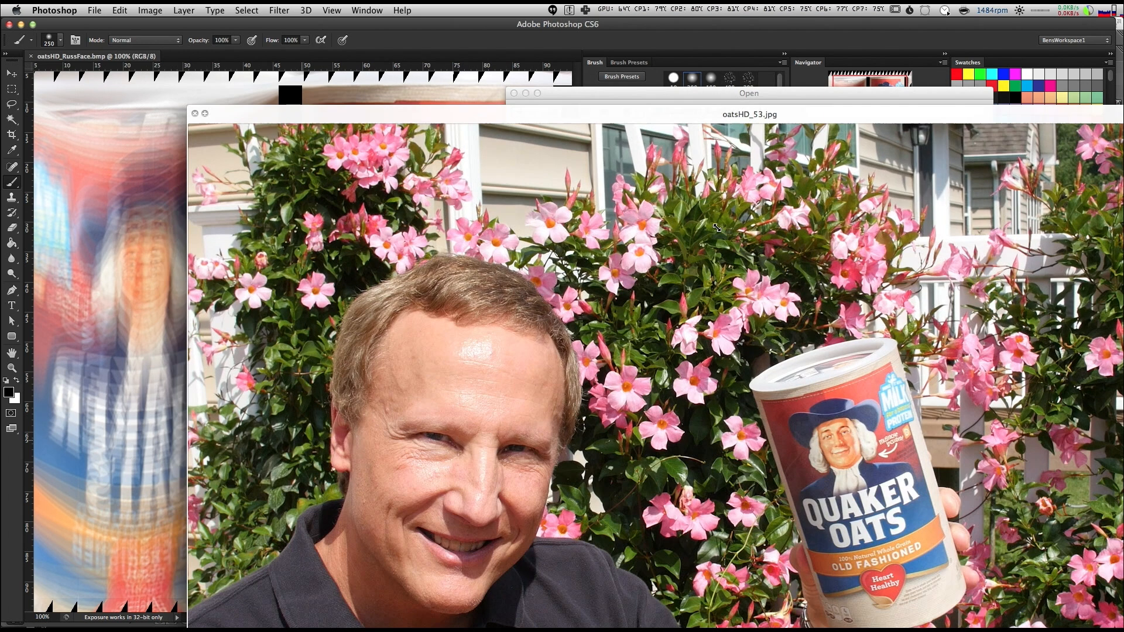
pyautogui.press('space')
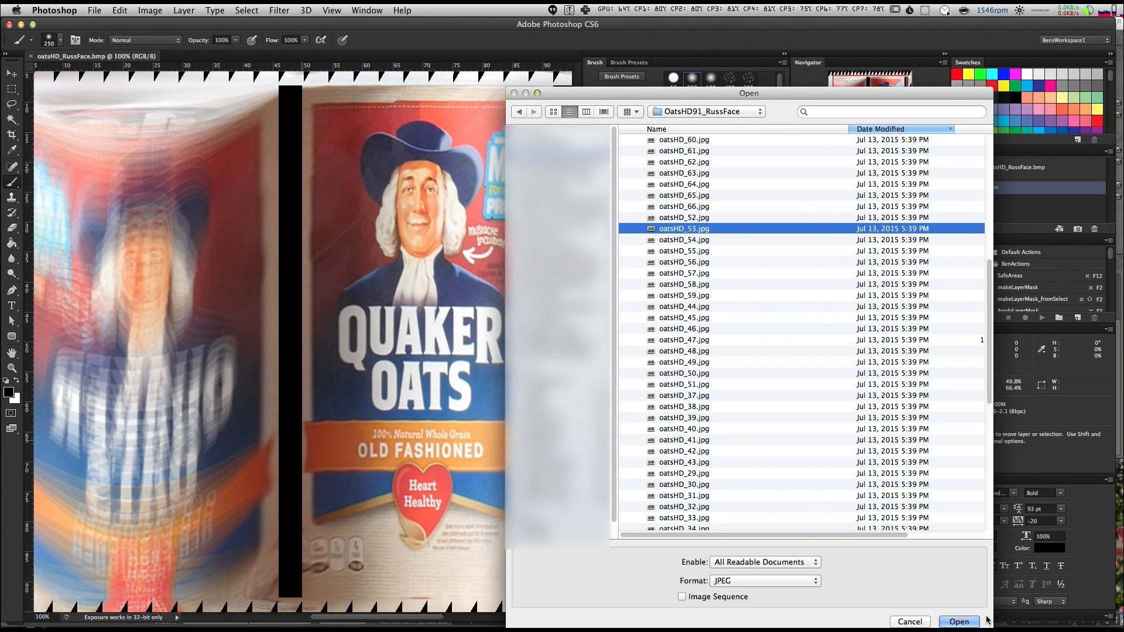
pyautogui.click(960, 622)
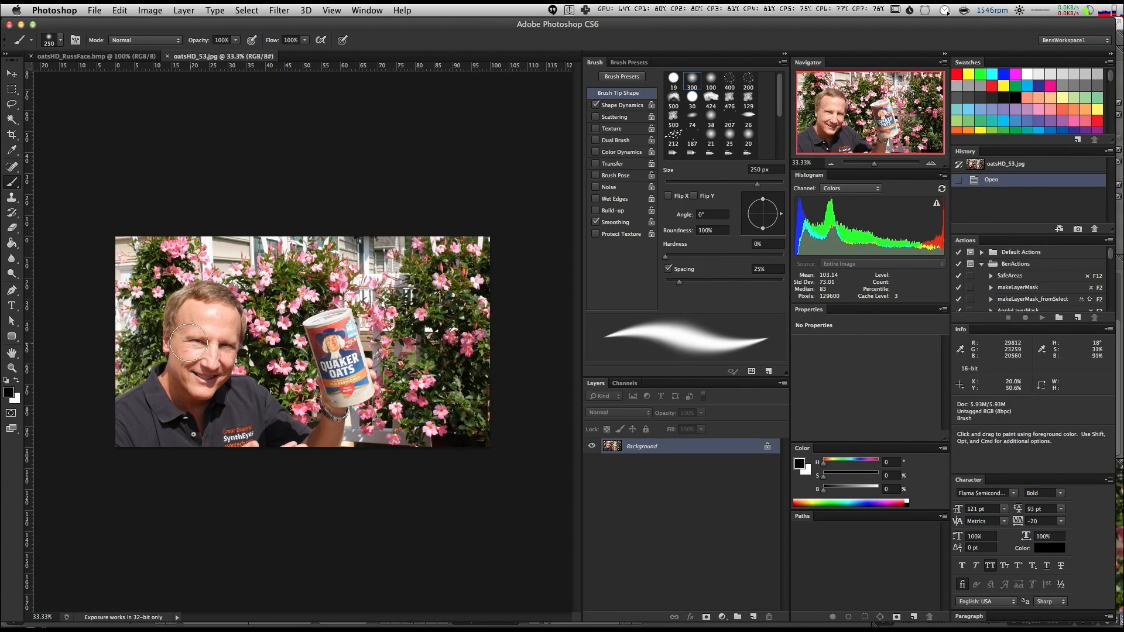
# Step: Lasso the man's head in oatsHD_53.jpg and paste it into oatsHD_RussFace.bmp as a new layer
pyautogui.press('l')
pyautogui.press('super+equal')
pyautogui.press('super+equal')
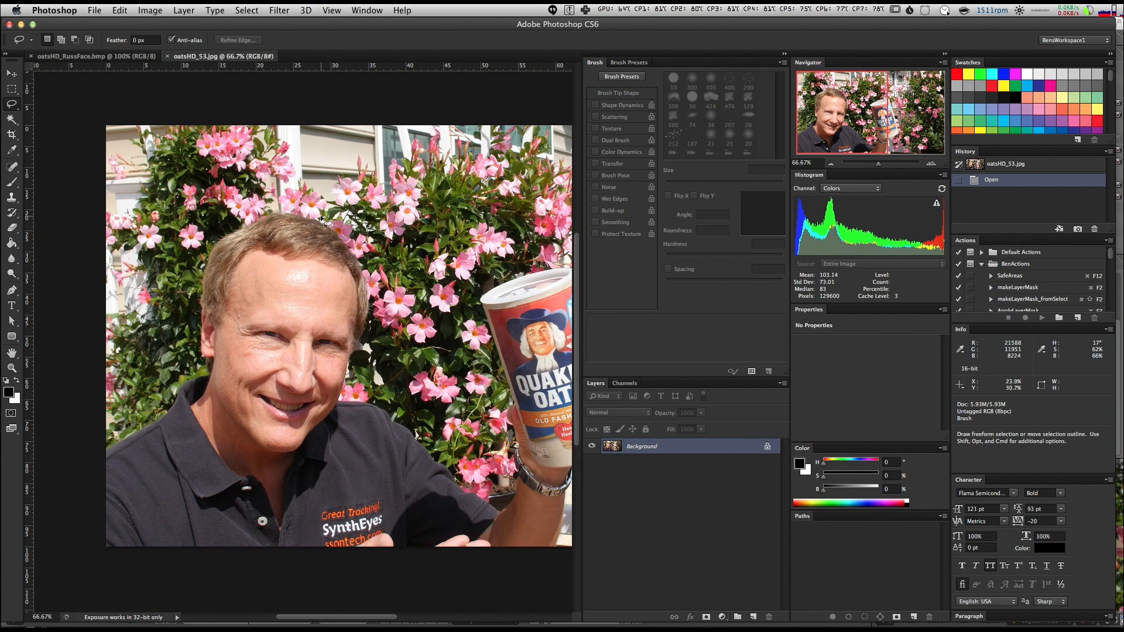
pyautogui.moveTo(415, 319); pyautogui.dragTo(328, 212)
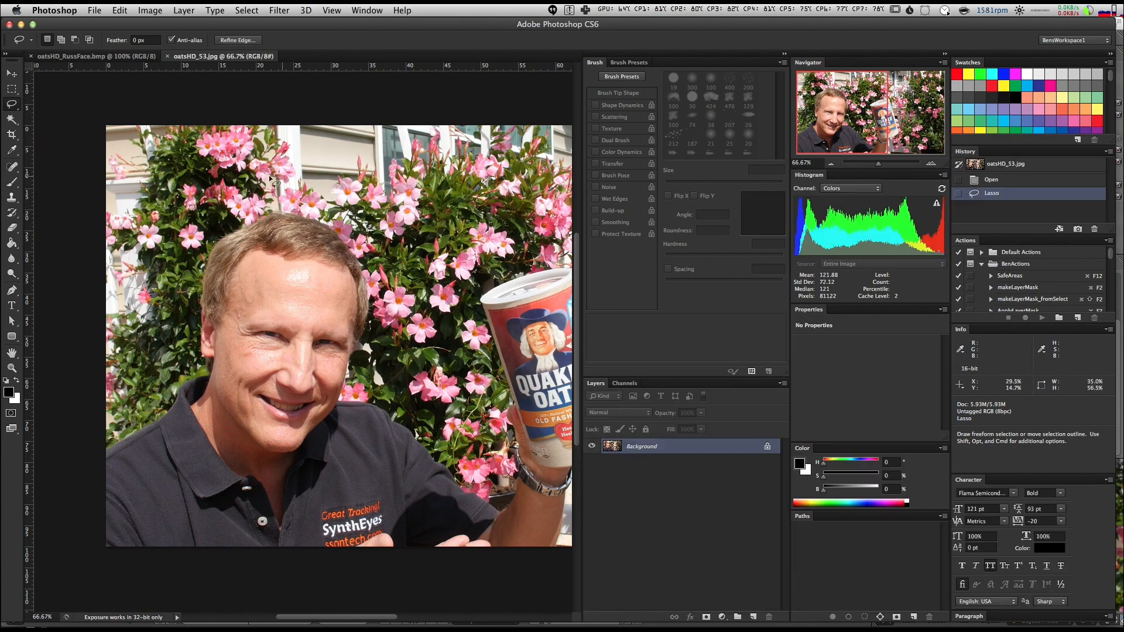
pyautogui.moveTo(359, 190); pyautogui.dragTo(319, 187)
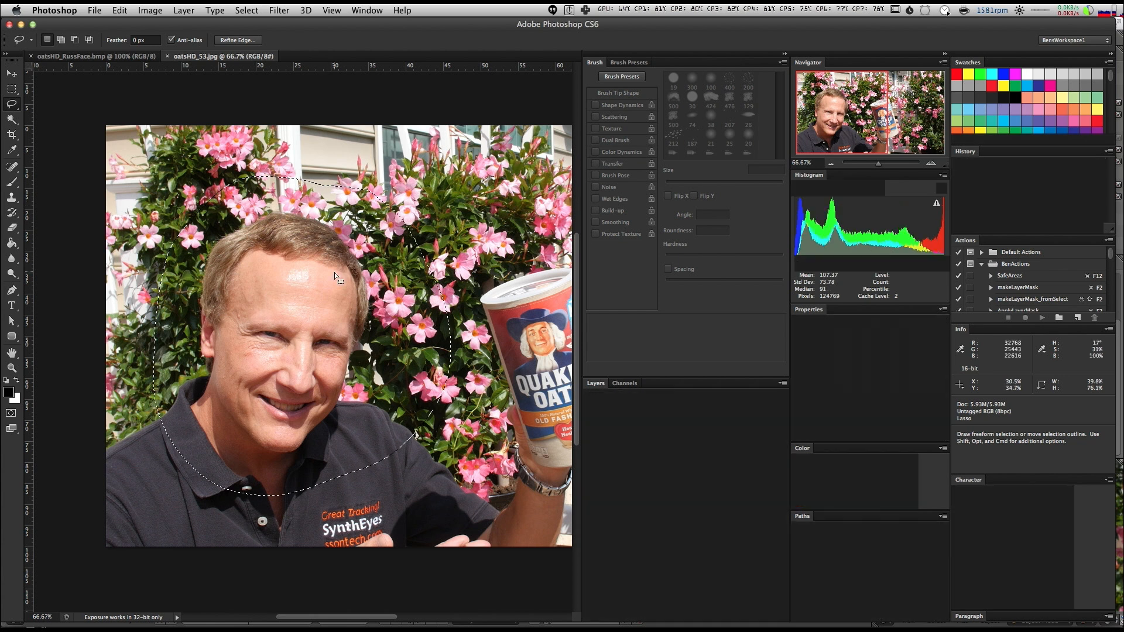
pyautogui.press('super+n')
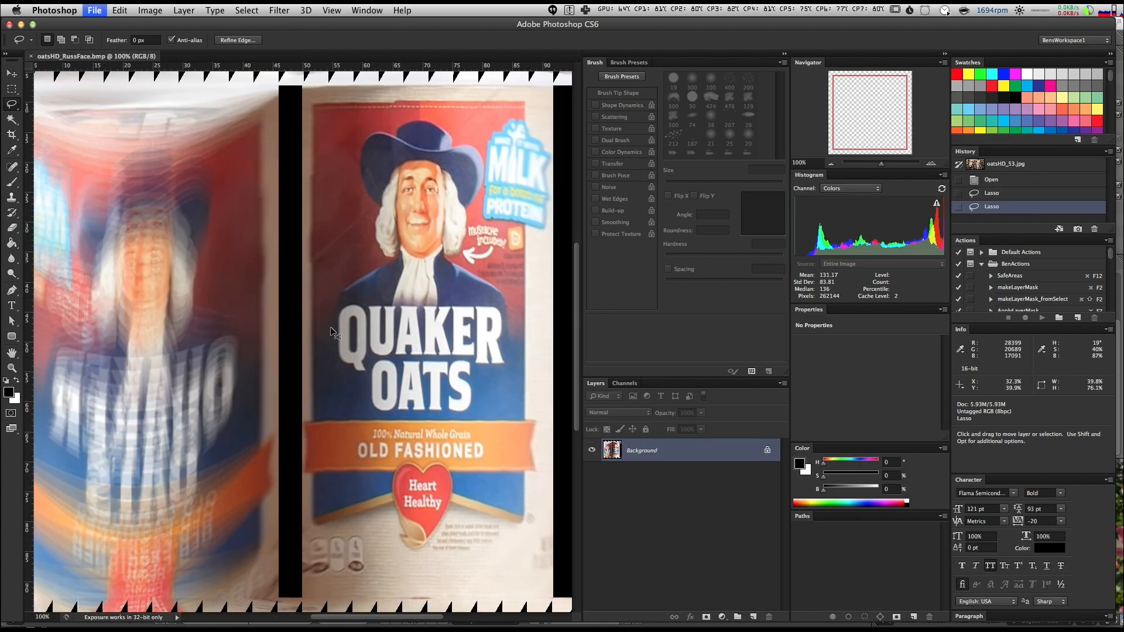
pyautogui.press('super+v')
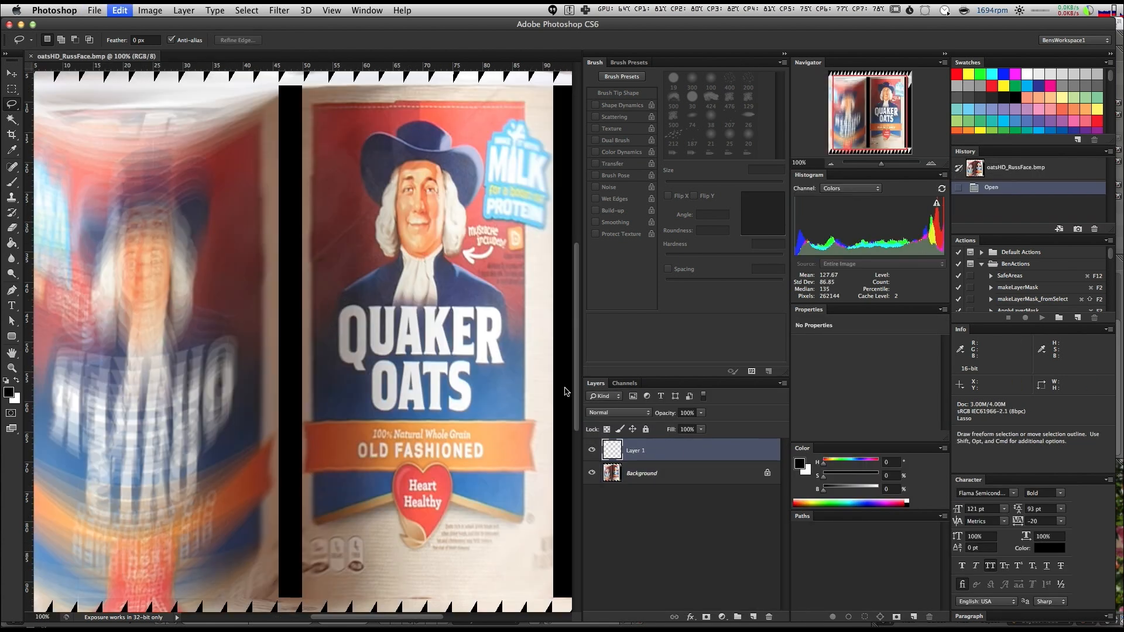
# Step: Set the pasted head to 50% opacity and scale it to about 26%, rotated about 4° and skewed, over the printed Quaker face
pyautogui.keyDown('super'); pyautogui.moveTo(267, 371); pyautogui.dragTo(383, 166); pyautogui.keyUp('super')
pyautogui.press('5')
pyautogui.press('super+minus')
pyautogui.press('super+t')
pyautogui.keyDown('shift'); pyautogui.moveTo(230, 366); pyautogui.dragTo(329, 294); pyautogui.keyUp('shift')
pyautogui.press('super+equal')
pyautogui.press('super+equal')
pyautogui.keyDown('super'); pyautogui.moveTo(438, 90); pyautogui.dragTo(409, 90); pyautogui.keyUp('super')
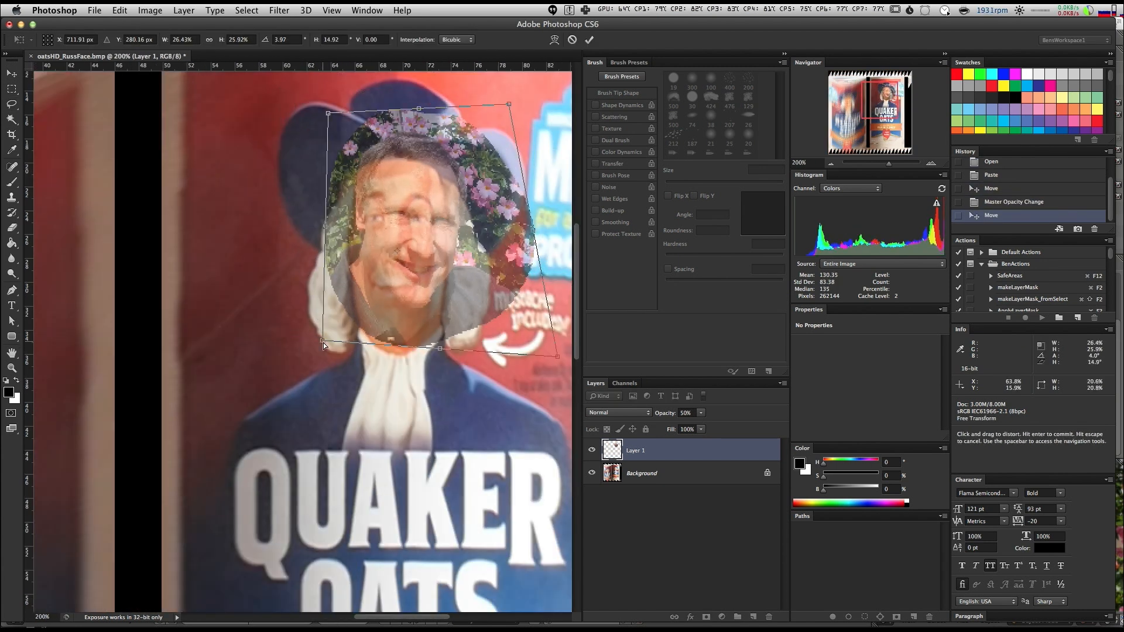
pyautogui.press('Return')
# Step: Restore the head layer to 100% opacity, add an inverted layer mask and brush the face area back in
pyautogui.press('0')
pyautogui.click(706, 617)
pyautogui.press('super+i')
pyautogui.press('b')
pyautogui.moveTo(387, 199); pyautogui.dragTo(404, 293)
# Step: Rescale the pasted face slightly and refine its layer mask with the brush
pyautogui.click(626, 450)
pyautogui.press('super+t')
pyautogui.keyDown('shift'); pyautogui.moveTo(527, 374); pyautogui.dragTo(540, 390); pyautogui.keyUp('shift')
pyautogui.press('Return')
pyautogui.click(640, 450)
pyautogui.moveTo(456, 223)
pyautogui.mouseDown()
pyautogui.moveTo(451, 304)
pyautogui.moveTo(414, 181)
pyautogui.mouseUp()
pyautogui.press('x')
# Step: Nudge the pasted face under the hat and adjust its fit with Free Transform
pyautogui.click(612, 451)
pyautogui.keyDown('super'); pyautogui.moveTo(384, 243); pyautogui.dragTo(388, 246); pyautogui.keyUp('super')
pyautogui.click(613, 451)
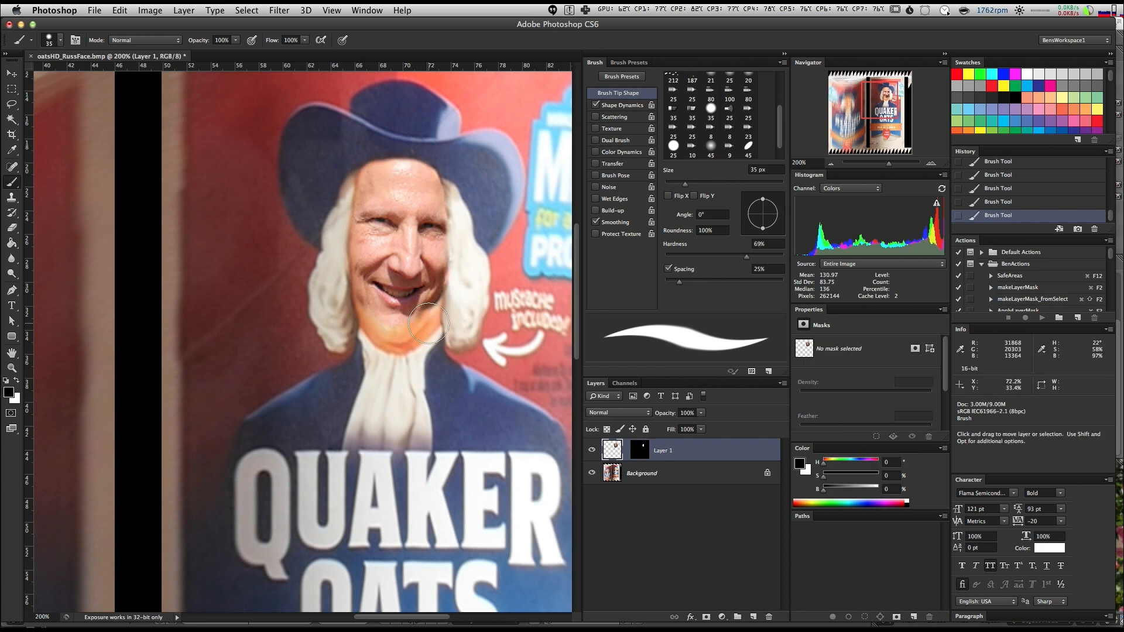
pyautogui.press('super+t')
pyautogui.press('Return')
# Step: Shift the pasted face toward the label's warm skin tone with a Hue/Saturation adjustment
pyautogui.press('super+u')
pyautogui.moveTo(1071, 560); pyautogui.dragTo(791, 308)
pyautogui.click(873, 462)
pyautogui.moveTo(732, 421); pyautogui.dragTo(793, 421)
pyautogui.moveTo(703, 389); pyautogui.dragTo(710, 390)
pyautogui.click(895, 327)
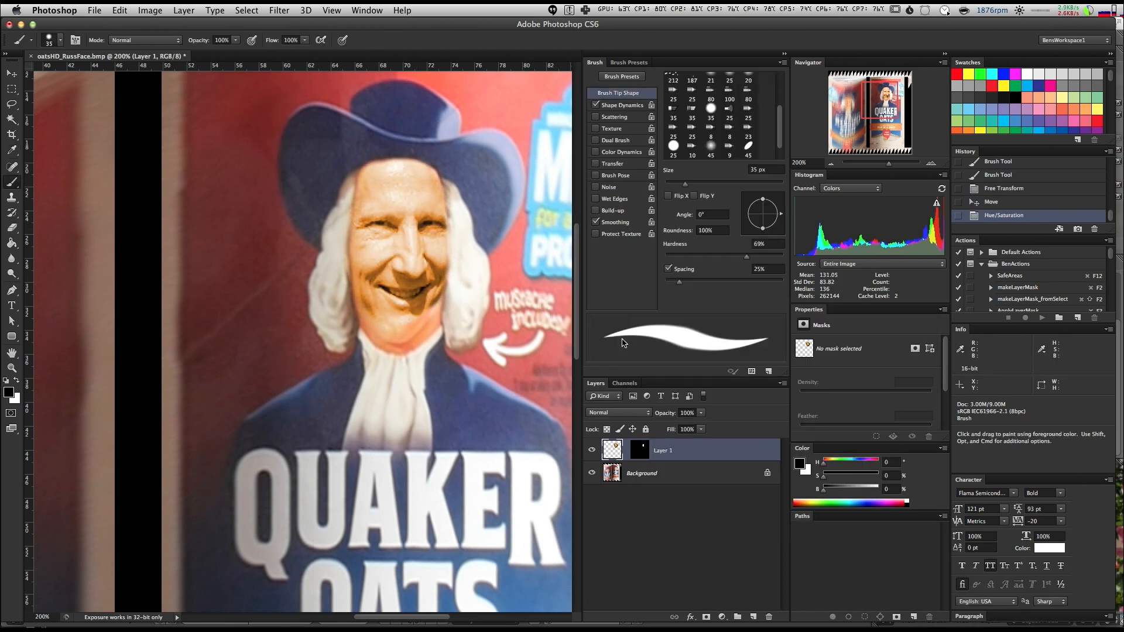
# Step: Fade the Hue/Saturation effect on the pasted face and adjust the face's tones with Levels
pyautogui.press('shift+super+f')
pyautogui.moveTo(640, 301); pyautogui.dragTo(578, 299)
pyautogui.click(679, 286)
pyautogui.press('super+l')
pyautogui.moveTo(632, 394); pyautogui.dragTo(647, 394)
pyautogui.click(827, 230)
# Step: Apply another Hue/Saturation adjustment and a 1.3-pixel Gaussian Blur to the pasted face
pyautogui.press('super+u')
pyautogui.click(895, 327)
pyautogui.click(280, 10)
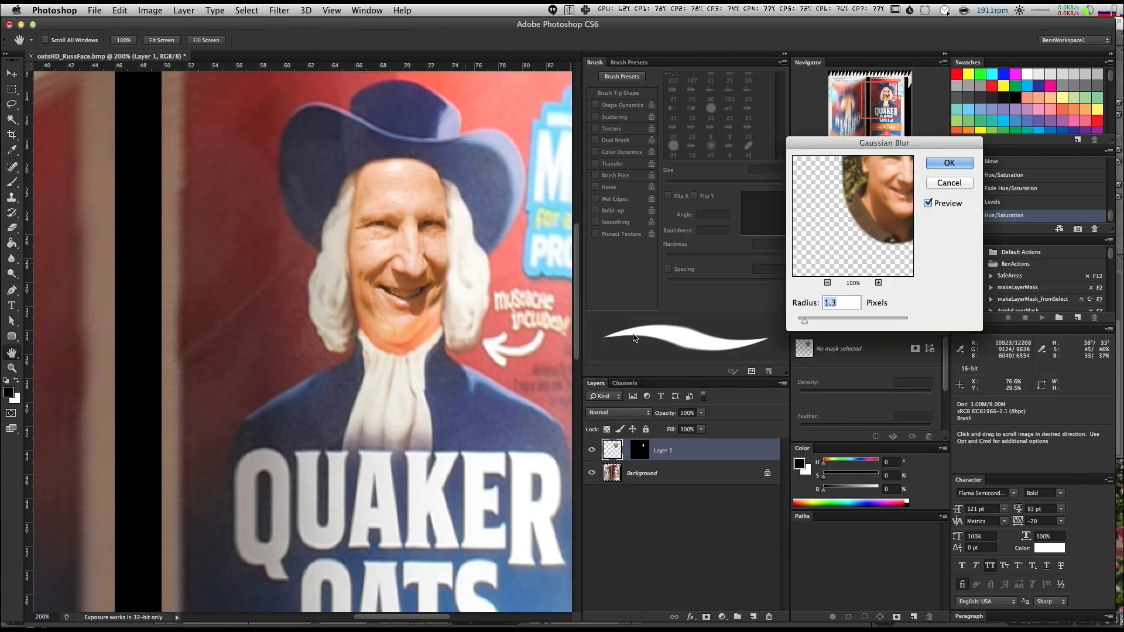
pyautogui.click(951, 163)
# Step: Touch up the face layer's mask along the edge of the pasted face
pyautogui.press('super+equal')
pyautogui.press('super+equal')
pyautogui.moveTo(293, 293); pyautogui.dragTo(395, 399)
pyautogui.click(639, 450)
pyautogui.press('r')
pyautogui.moveTo(375, 351)
pyautogui.mouseDown()
pyautogui.moveTo(389, 376)
pyautogui.moveTo(414, 351)
pyautogui.moveTo(376, 389)
pyautogui.moveTo(328, 398)
pyautogui.mouseUp()
# Step: Paint sampled skin tones with a small brush at 20% opacity on a new layer to blend the face into the label
pyautogui.press('b')
pyautogui.press('alt+shift+super+n')
pyautogui.keyDown('alt'); pyautogui.click(361, 399); pyautogui.keyUp('alt')
pyautogui.press('2')
pyautogui.keyDown('alt'); pyautogui.click(359, 401); pyautogui.keyUp('alt')
pyautogui.press('super+minus')
pyautogui.press('super+minus')
pyautogui.press('super+minus')
pyautogui.press('super+minus')
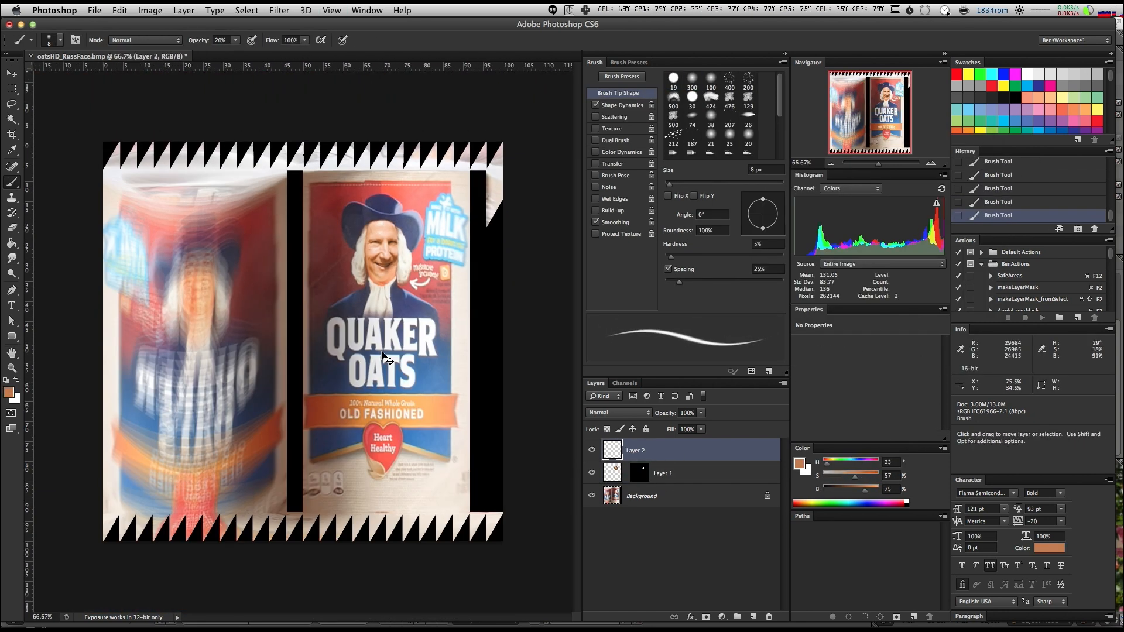
# Step: Export the texture for web as oatsHD_RussFace2.jpg with the JPEG High preset and save the document as oatsHD_RussFace2.psd
pyautogui.press('alt+shift+super+s')
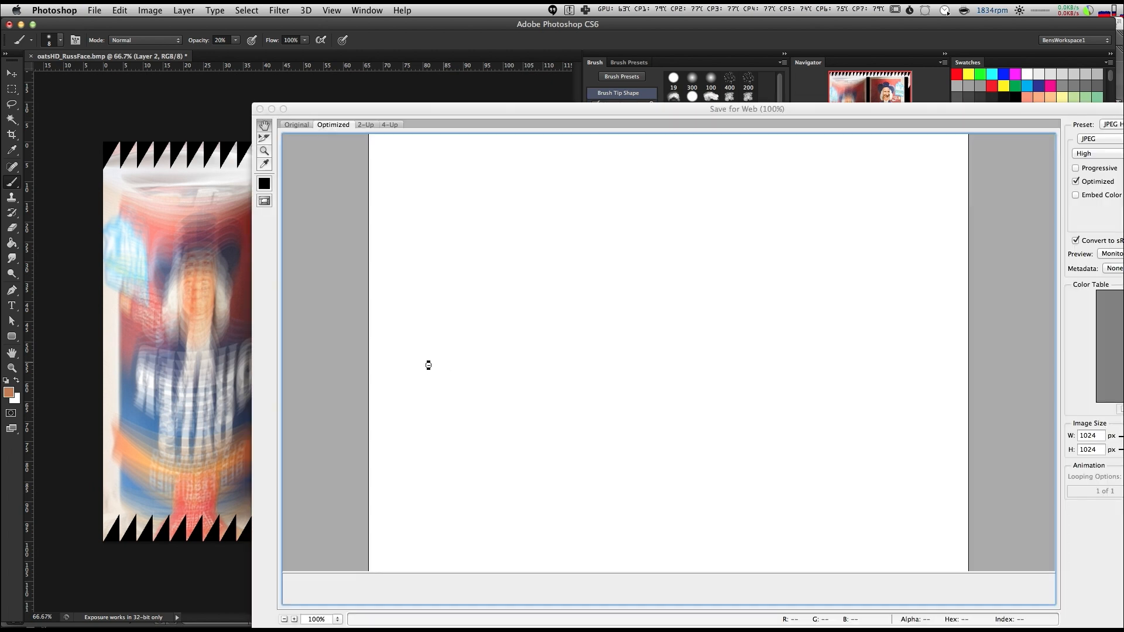
pyautogui.moveTo(831, 121); pyautogui.dragTo(636, 75)
pyautogui.click(852, 591)
pyautogui.click(216, 217)
pyautogui.click(338, 129)
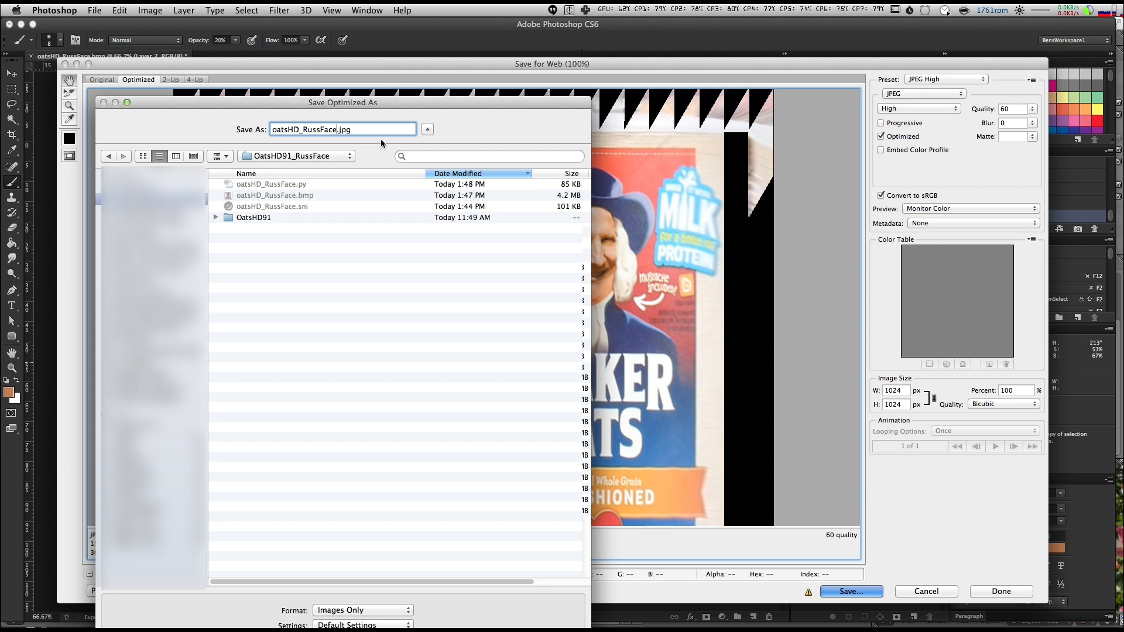
pyautogui.press('Return')
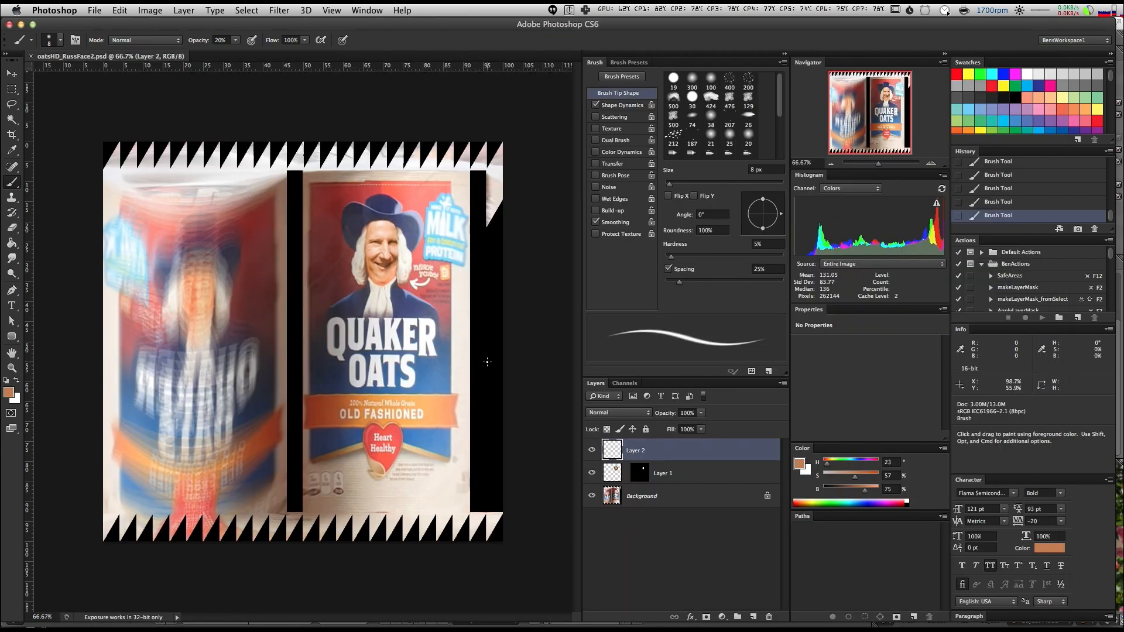
# Step: Switch back to Blender and open oatsHD_RussFace2.jpg in the image editor
pyautogui.press('super+Tab')
pyautogui.press('super+Tab')
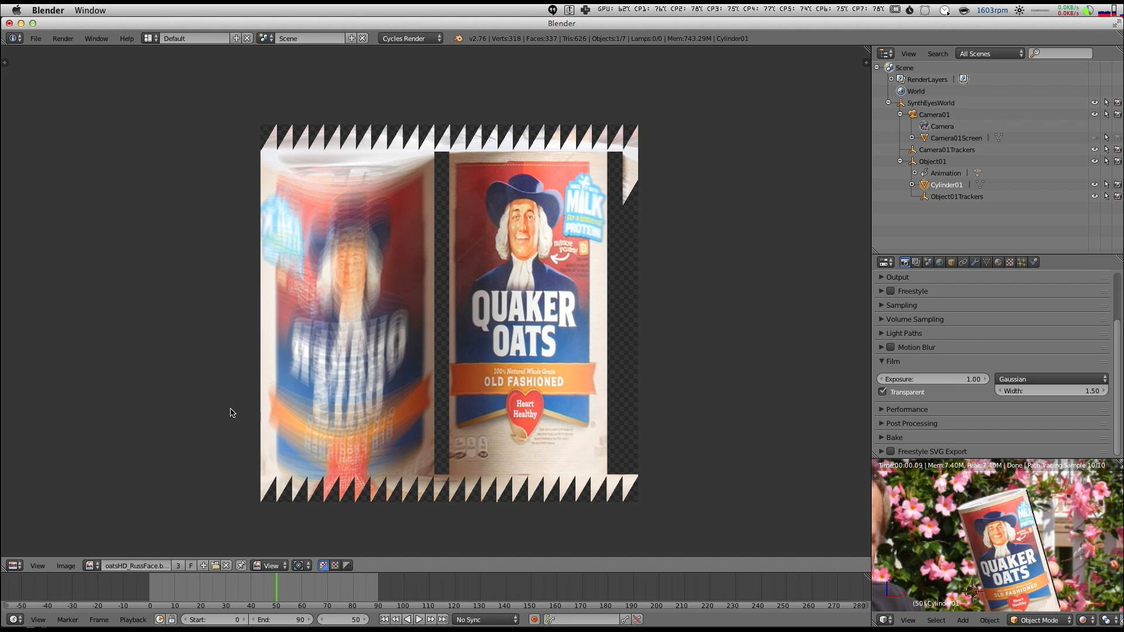
pyautogui.hotkey('alt', 'o')
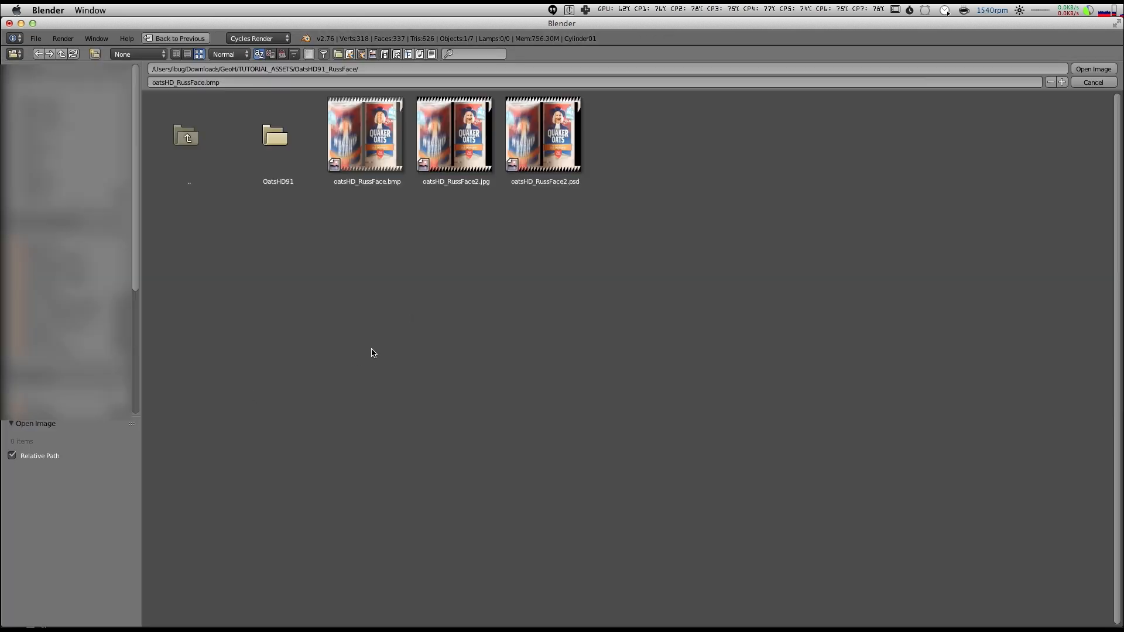
pyautogui.doubleClick(457, 151)
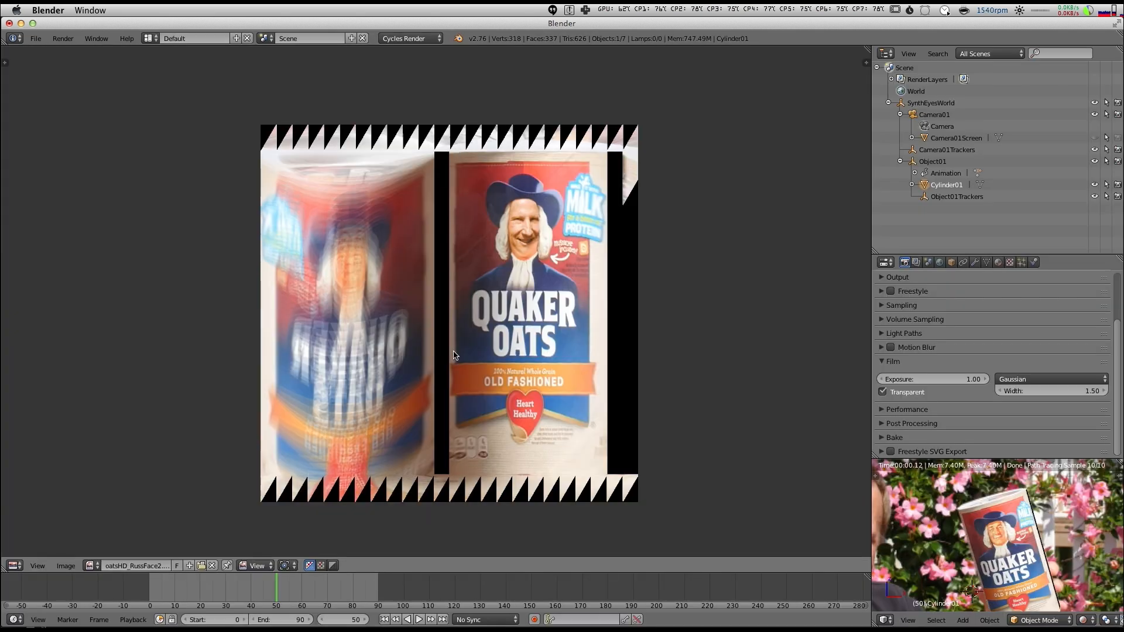
pyautogui.hotkey('shift', 'space')
pyautogui.hotkey('shift', 'space')
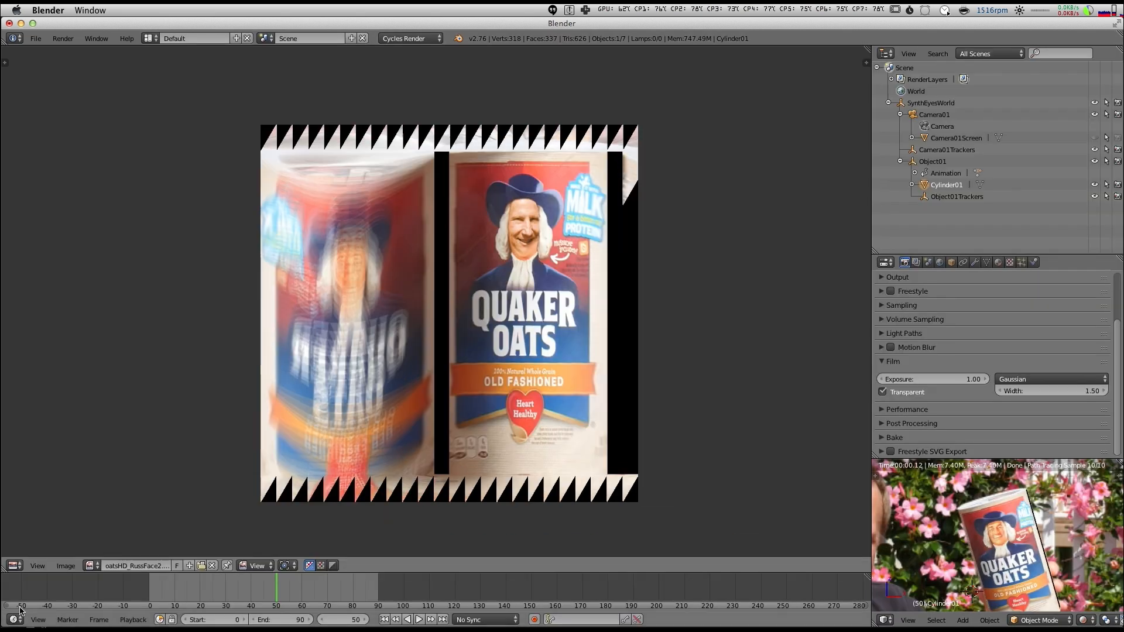
# Step: Return to the Node Editor and load oatsHD_RussFace2.jpg into the Cylinder01Mat Image Texture node
pyautogui.click(15, 565)
pyautogui.click(41, 440)
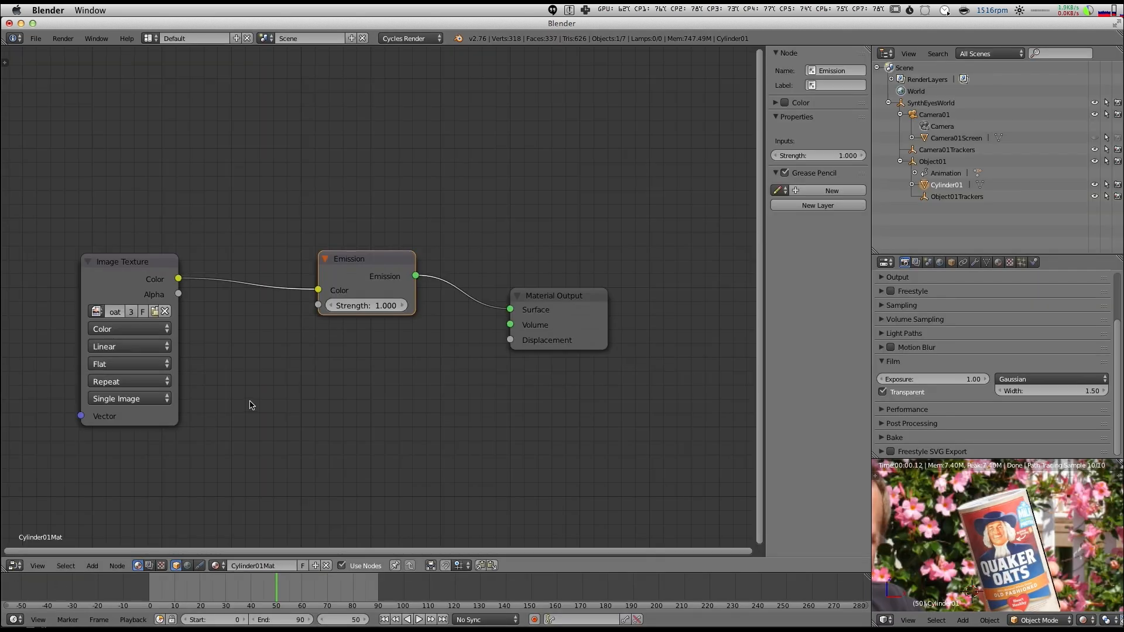
pyautogui.click(155, 311)
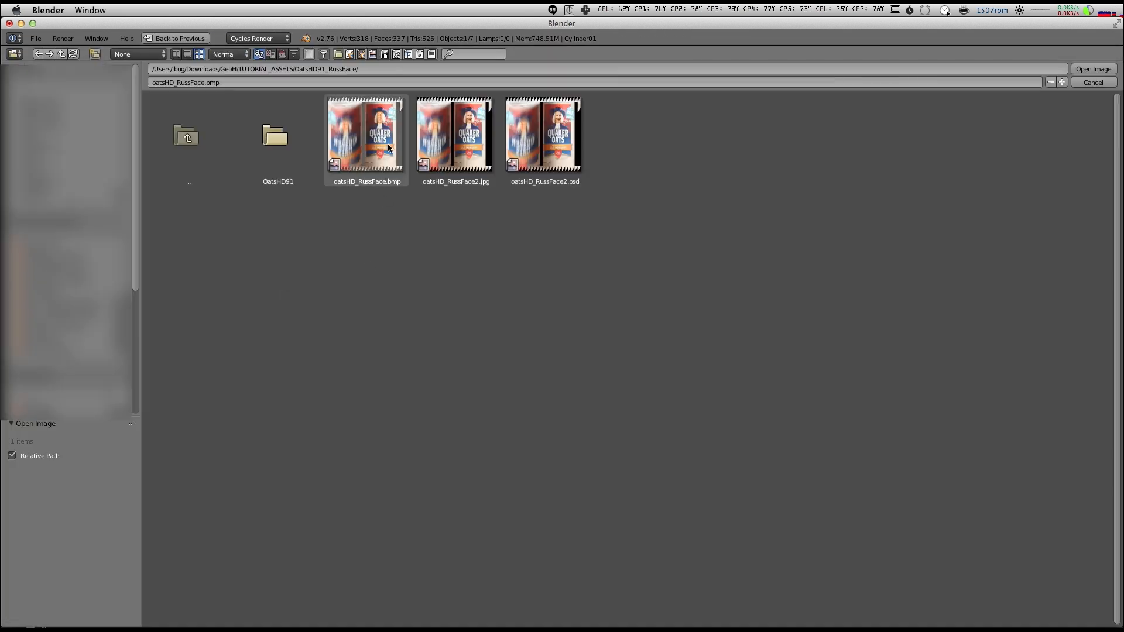
pyautogui.doubleClick(467, 135)
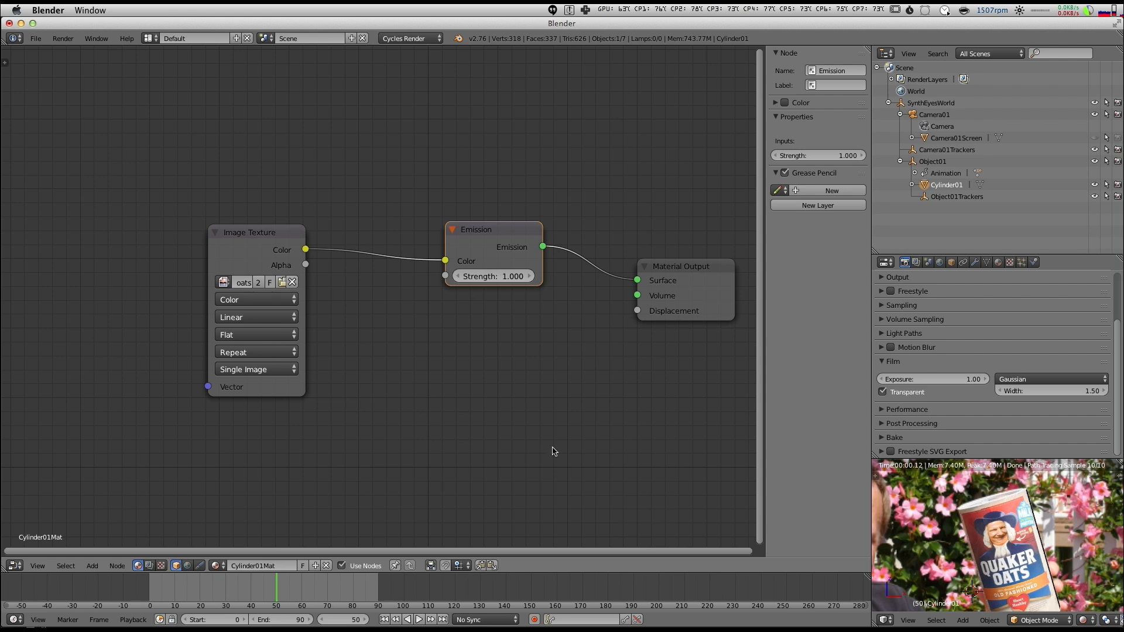
pyautogui.press('Home')
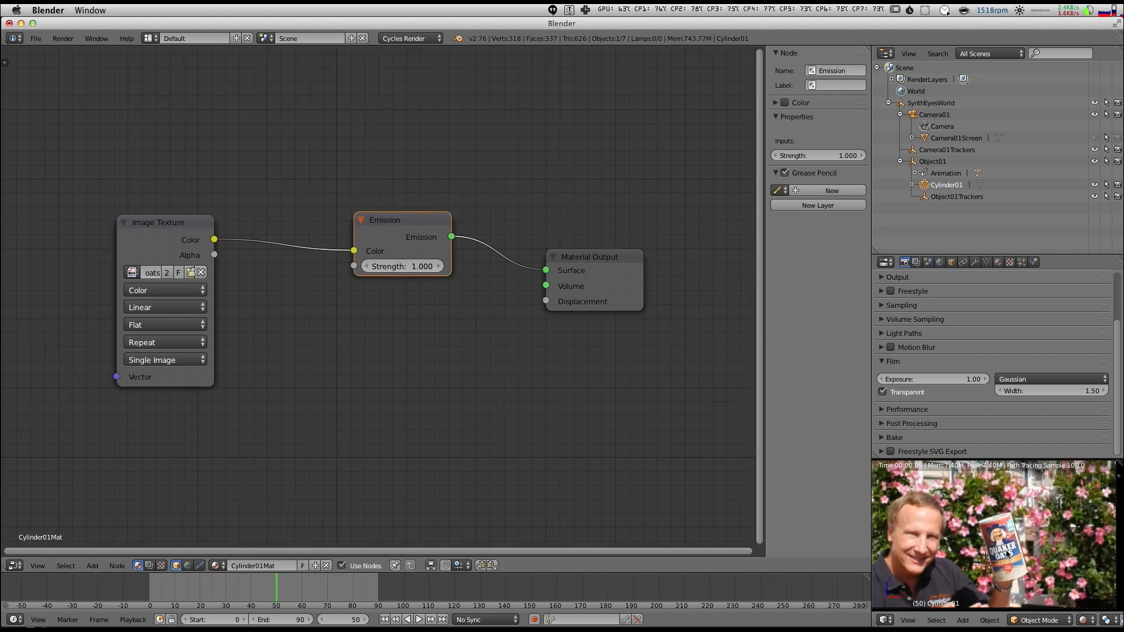
# Step: Inspect the new face on the can in the enlarged rendered camera view, then restore the editor layout
pyautogui.hotkey('ctrl', 'Up')
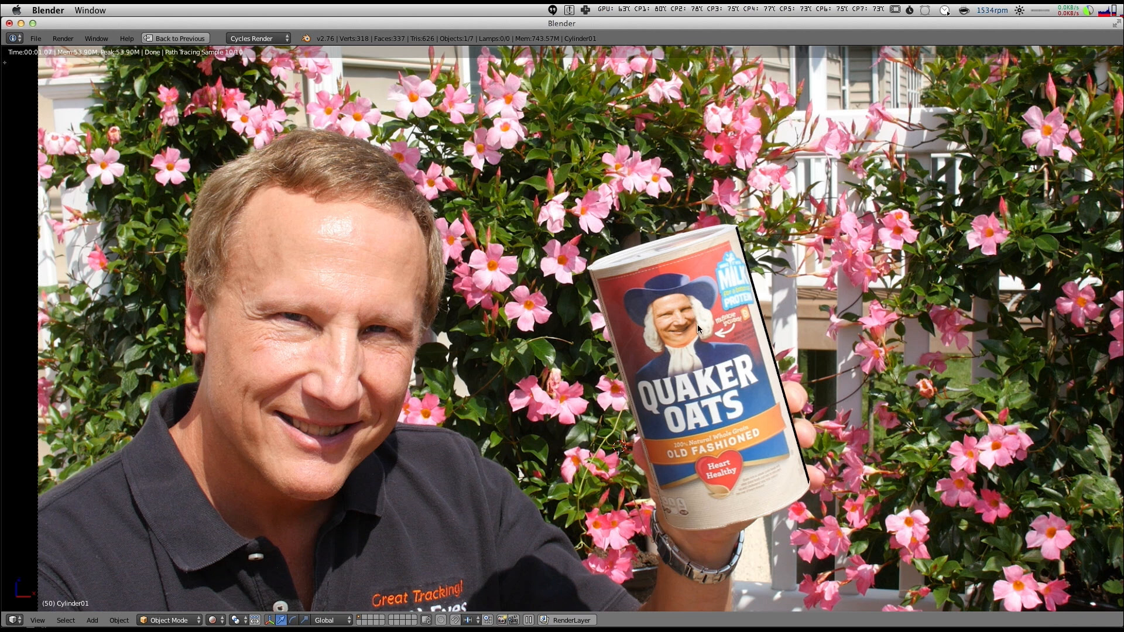
pyautogui.hotkey('ctrl', 'Up')
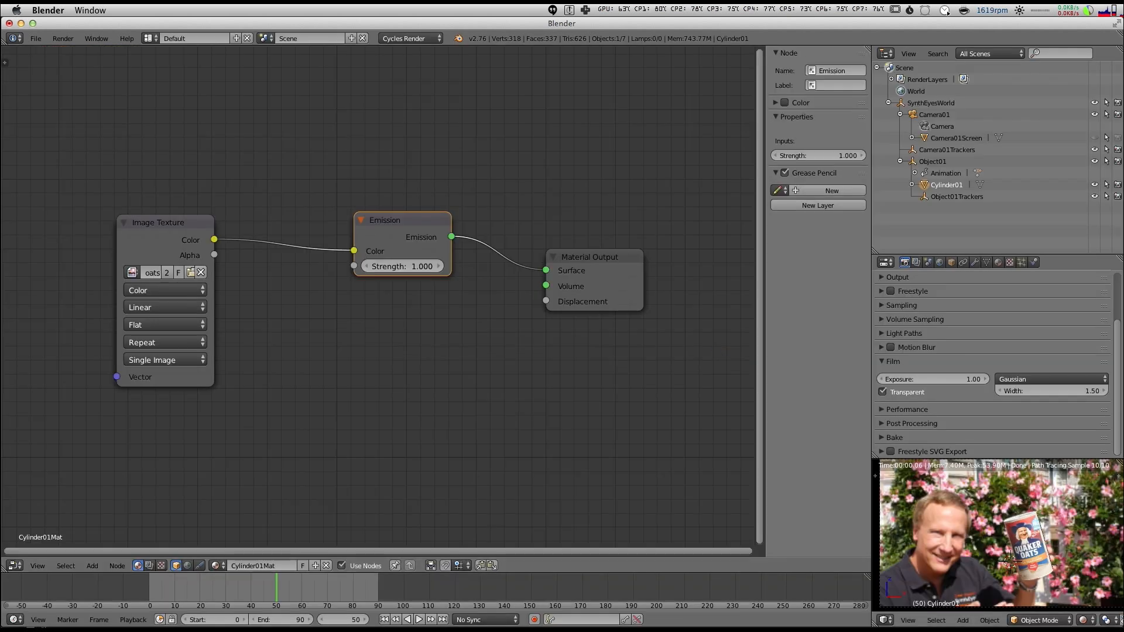
pyautogui.hotkey('alt', 'a')
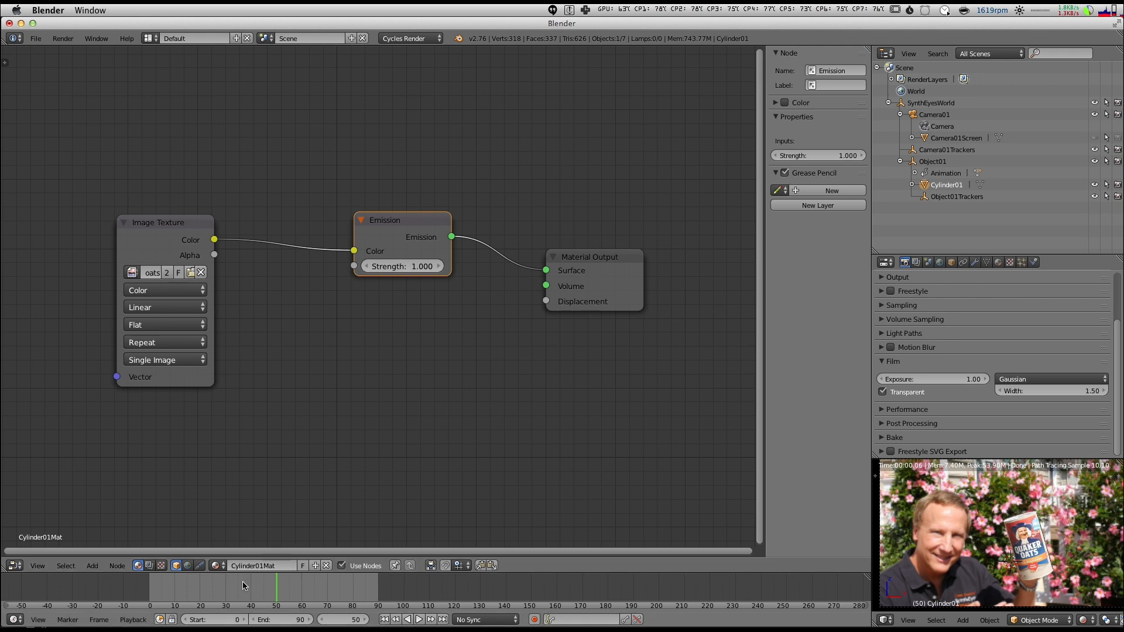
# Step: Move the timeline to frame 52, check the can in the rendered preview, and render the frame
pyautogui.click(273, 596)
pyautogui.moveTo(273, 596); pyautogui.dragTo(282, 592)
pyautogui.press('z')
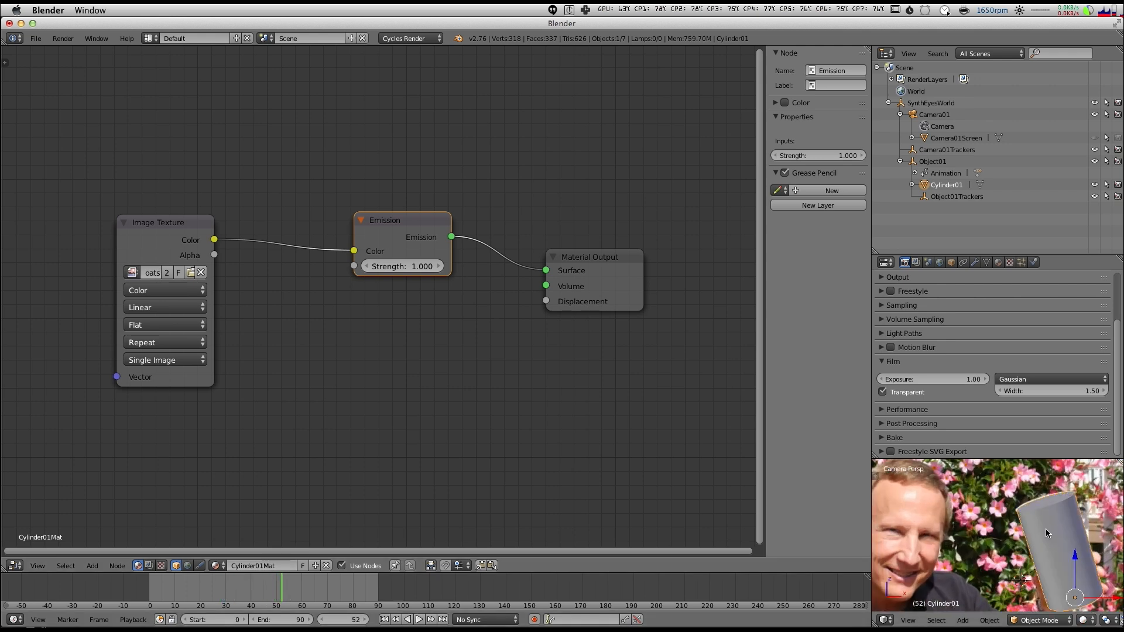
pyautogui.scroll(3, 1046, 531)
pyautogui.hotkey('shift', 'z')
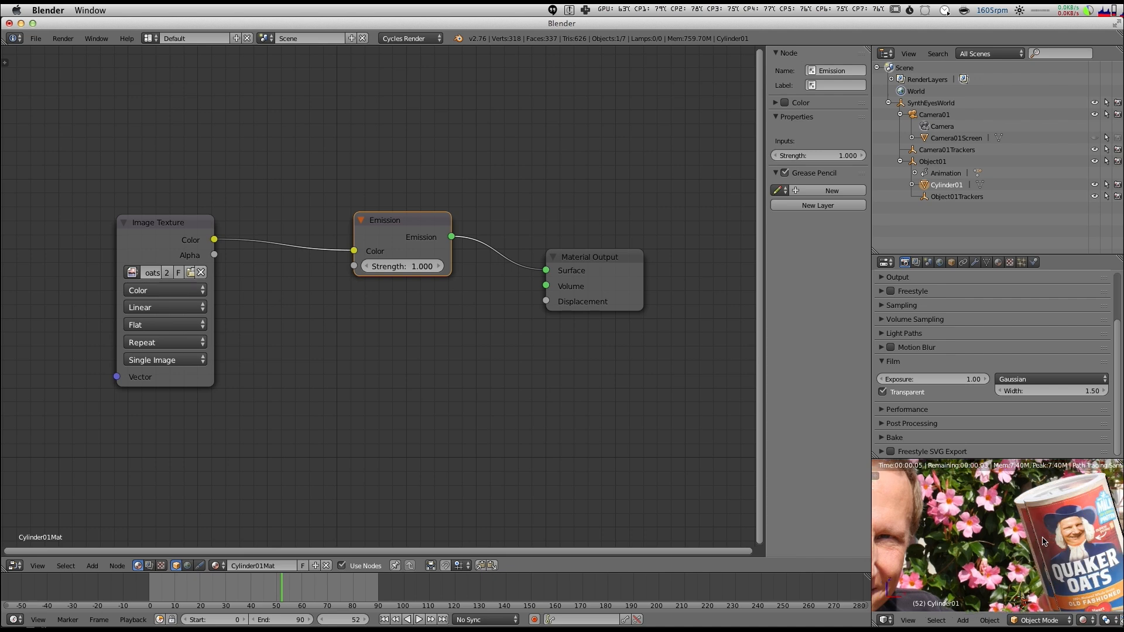
pyautogui.scroll(1, 1007, 544)
pyautogui.hotkey('shift', 'z')
pyautogui.press('F12')
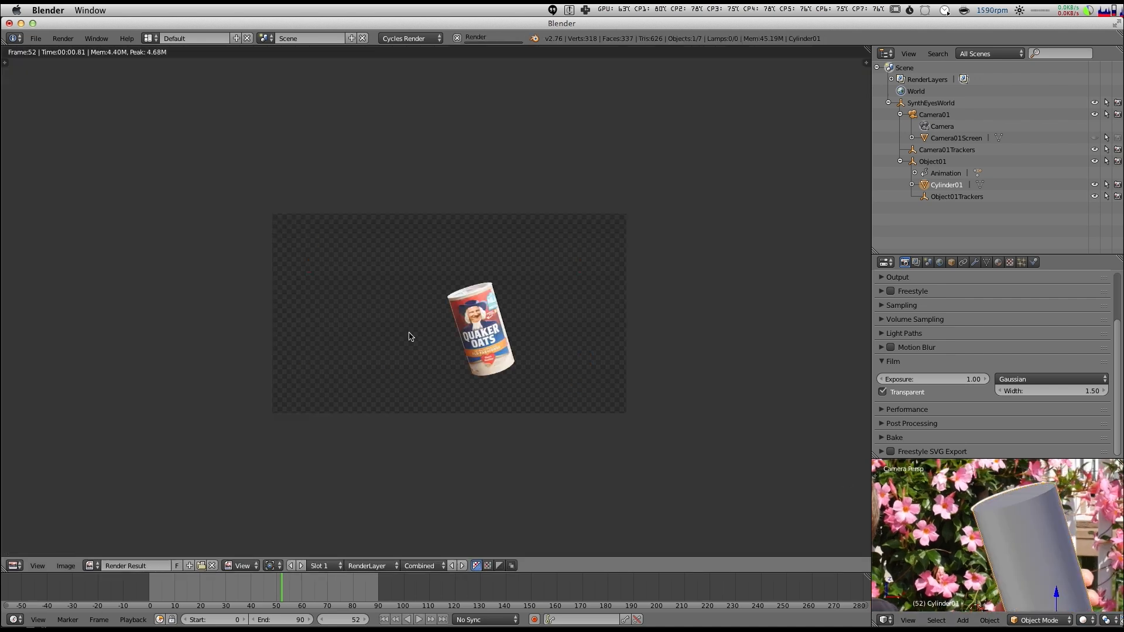
pyautogui.scroll(-4, 547, 349)
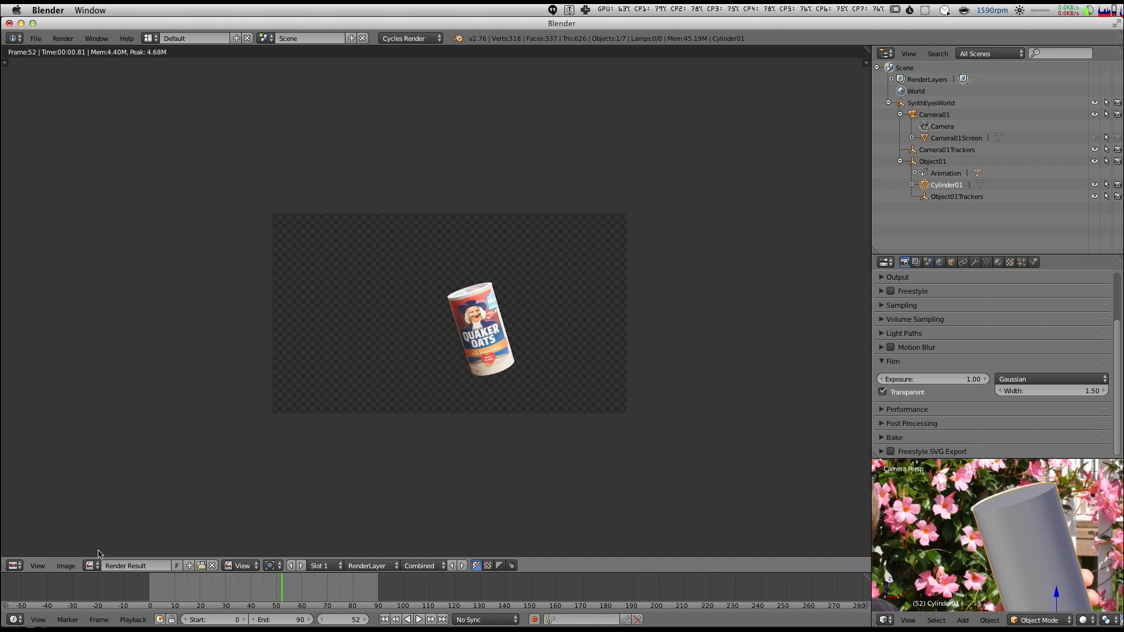
# Step: Split the render result area horizontally and make the lower half a Node Editor
pyautogui.moveTo(6, 566); pyautogui.dragTo(18, 345)
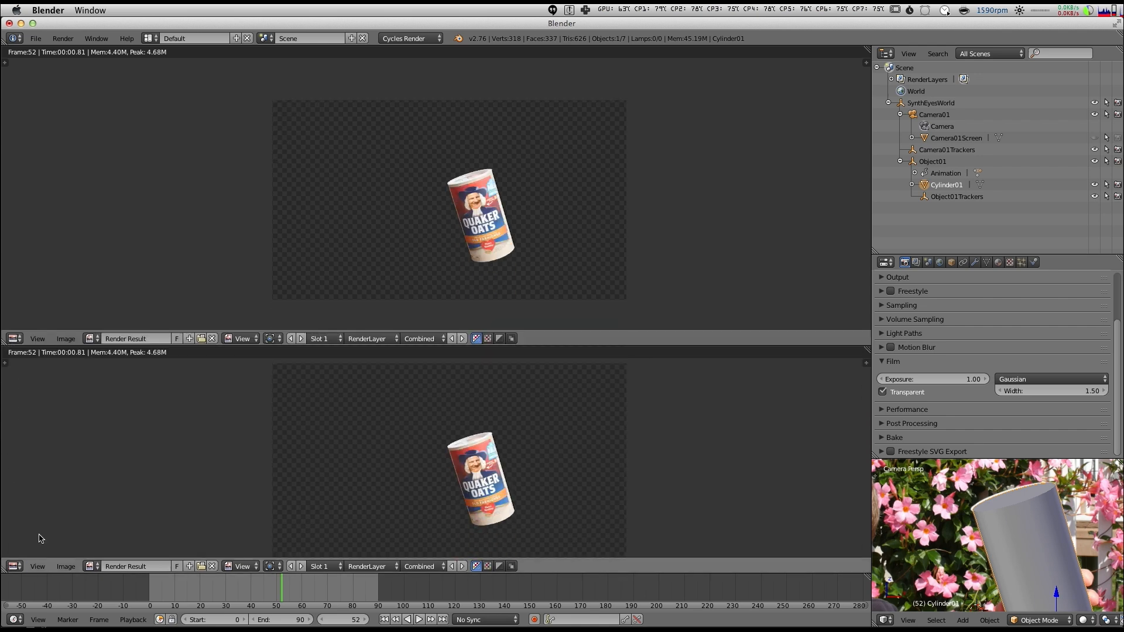
pyautogui.click(15, 567)
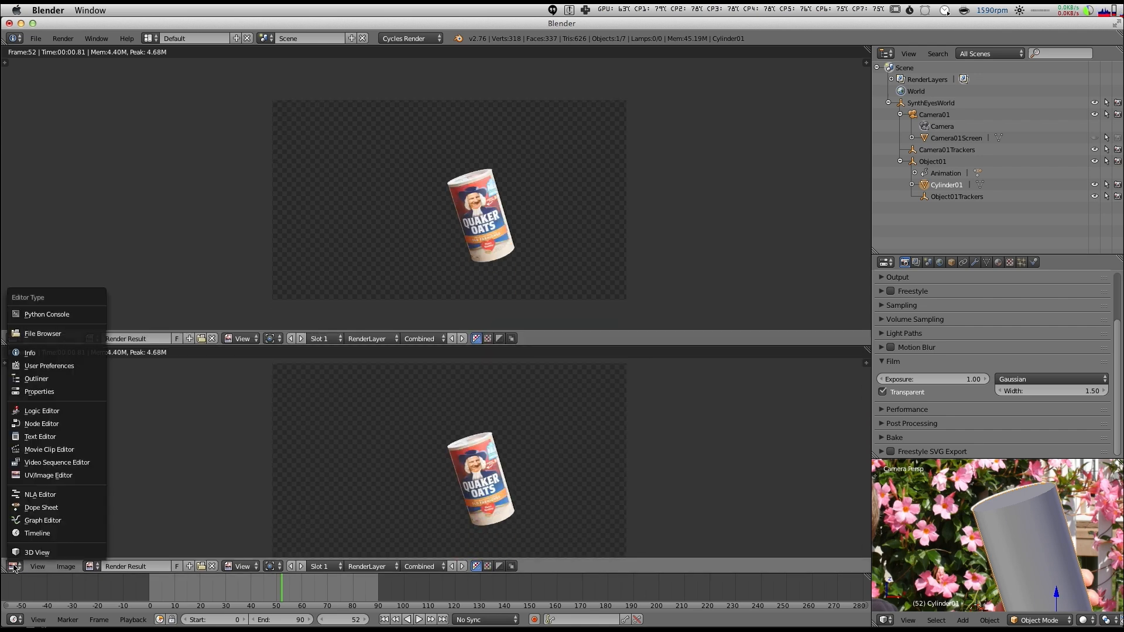
pyautogui.press('n')
pyautogui.scroll(-2, 350, 466)
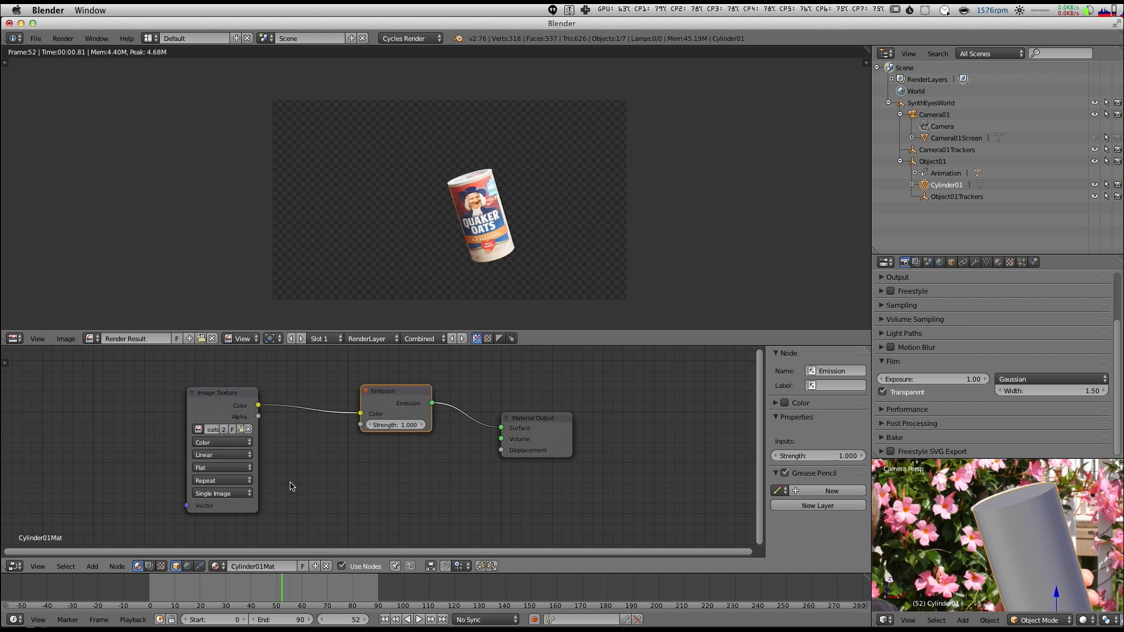
# Step: Show the compositing nodes with Use Nodes enabled and space the Render Layers node away from the Composite node
pyautogui.click(147, 568)
pyautogui.click(198, 567)
pyautogui.moveTo(278, 466); pyautogui.dragTo(317, 457, button='middle')
pyautogui.moveTo(408, 396); pyautogui.dragTo(200, 396)
# Step: Add an image sequence input node using oatsHD_00.jpg from the OatsHD91 folder
pyautogui.hotkey('shift', 'a')
pyautogui.moveTo(379, 460)
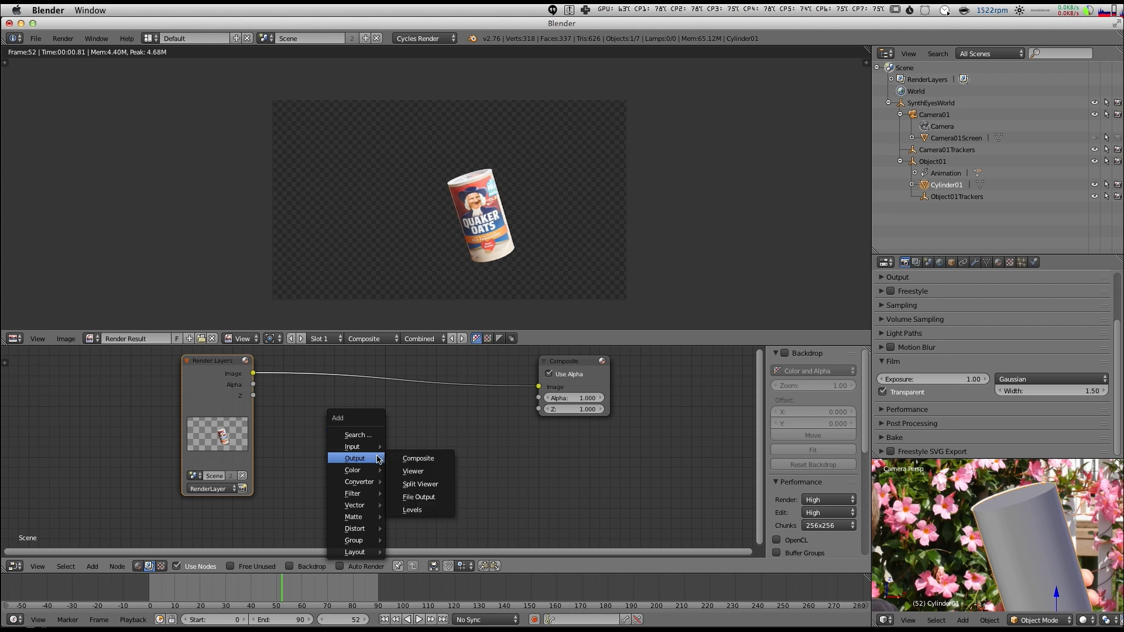
pyautogui.click(438, 460)
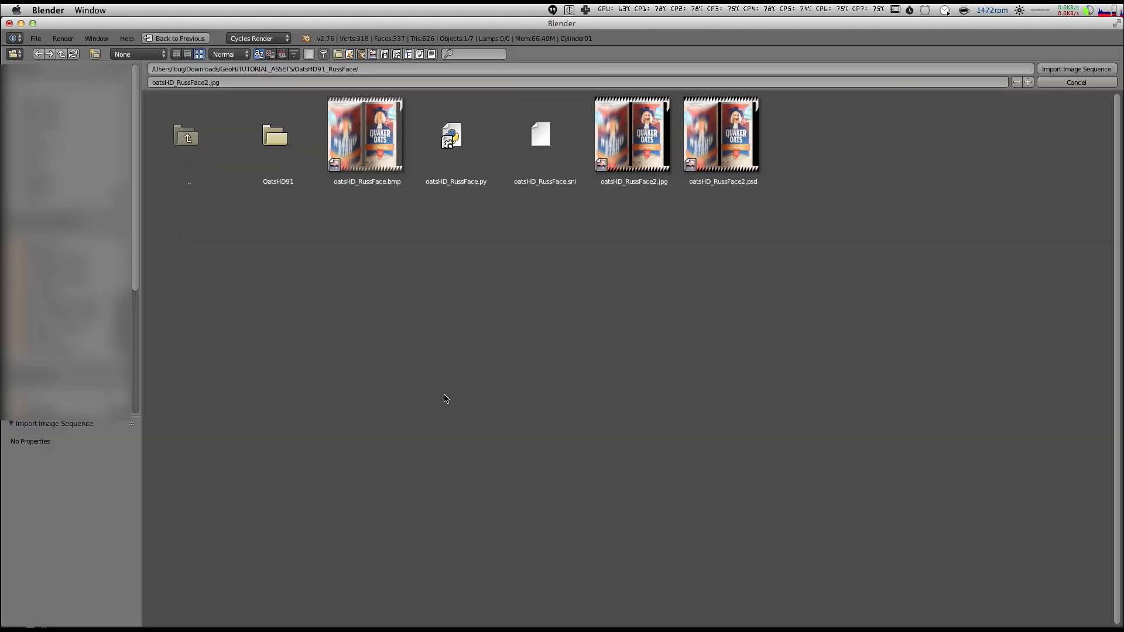
pyautogui.doubleClick(275, 138)
pyautogui.click(374, 138)
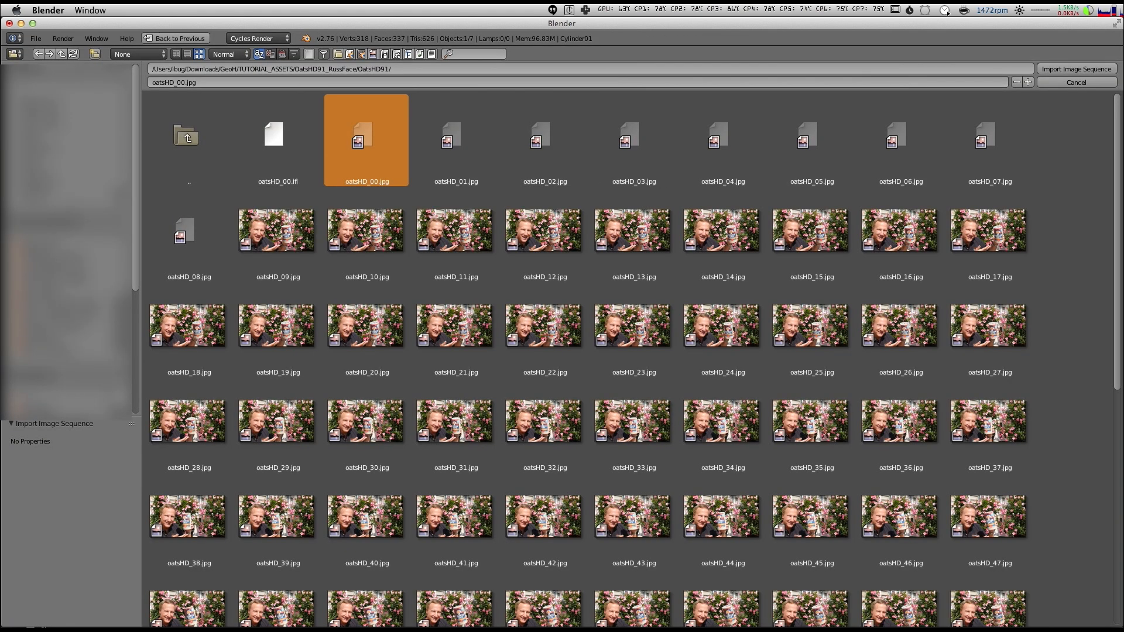
pyautogui.click(1076, 69)
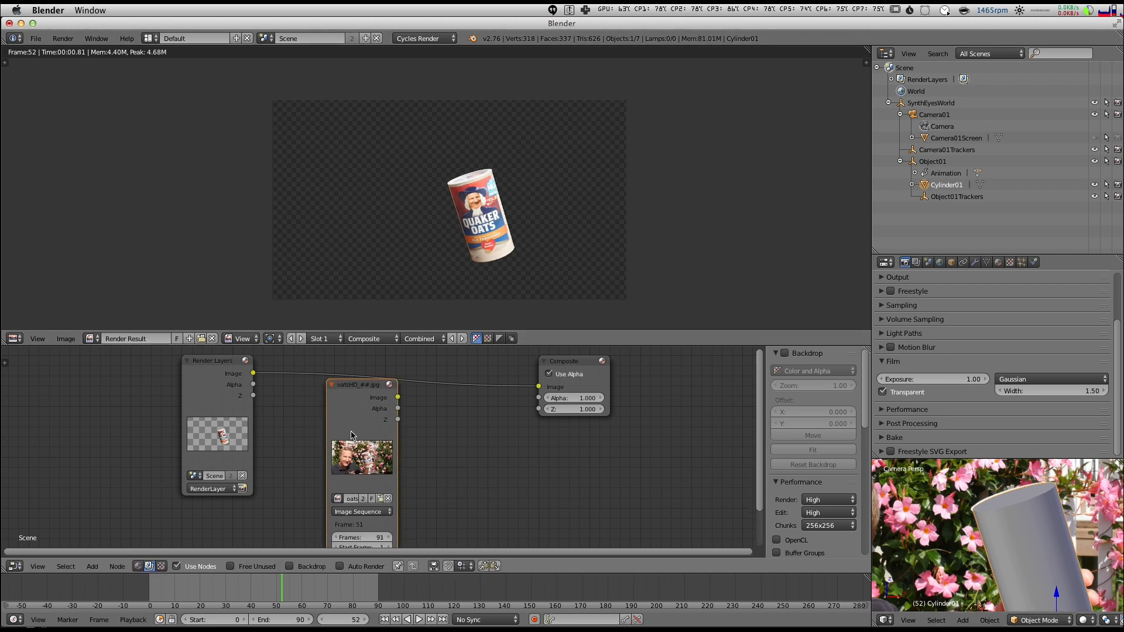
# Step: Place the image sequence node beside Render Layers and set its start frame to 0
pyautogui.scroll(-4, 356, 440)
pyautogui.moveTo(402, 464); pyautogui.dragTo(511, 437, button='middle')
pyautogui.moveTo(473, 401); pyautogui.dragTo(276, 412)
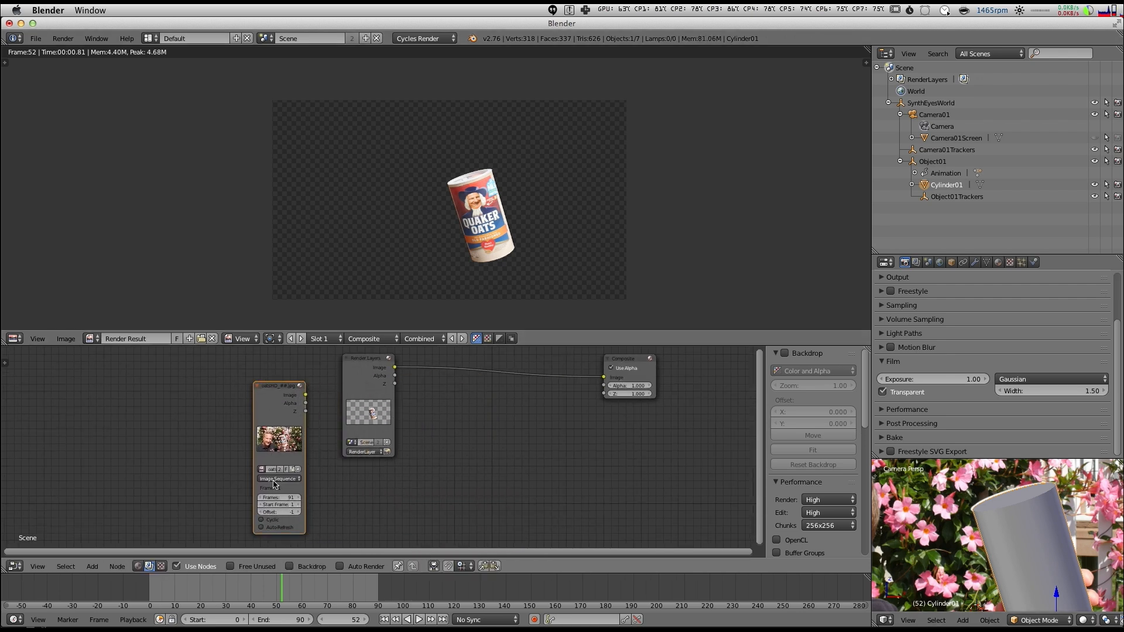
pyautogui.scroll(2, 274, 484)
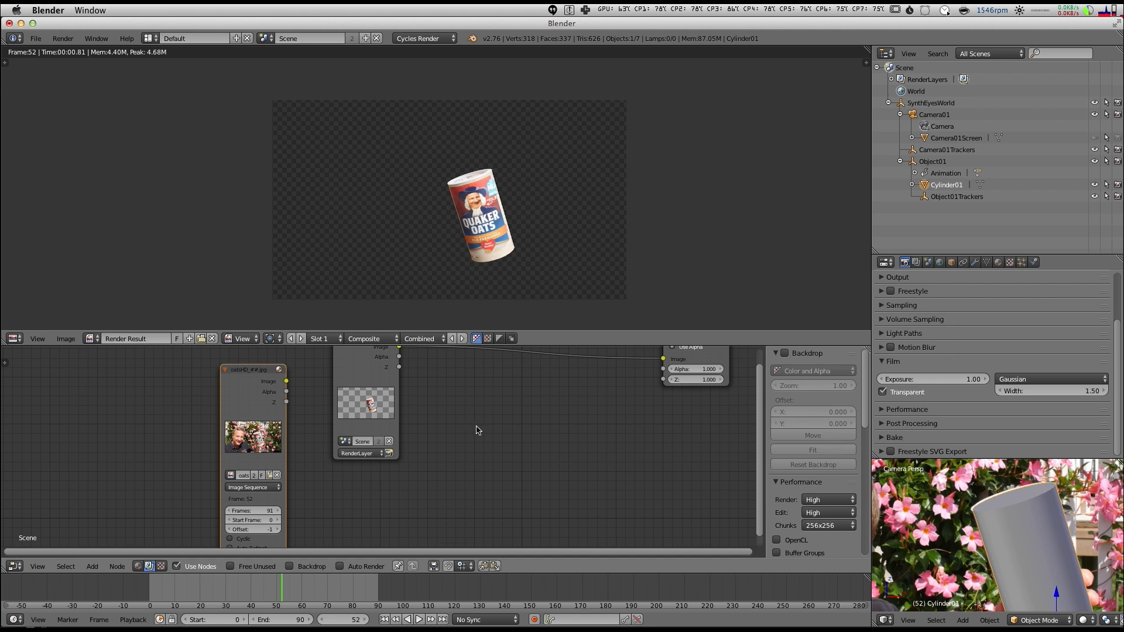
# Step: Add an Alpha Over node between Render Layers and Composite, and enlarge the Node Editor area
pyautogui.hotkey('shift', 'a')
pyautogui.moveTo(464, 464)
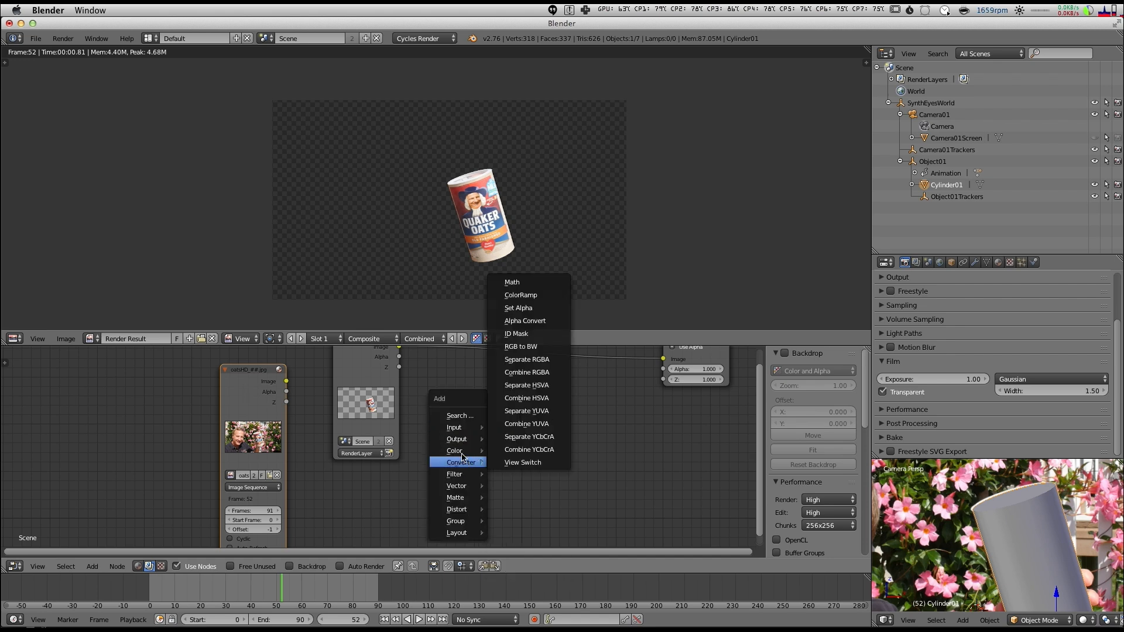
pyautogui.click(513, 462)
pyautogui.moveTo(570, 428); pyautogui.dragTo(542, 436, button='middle')
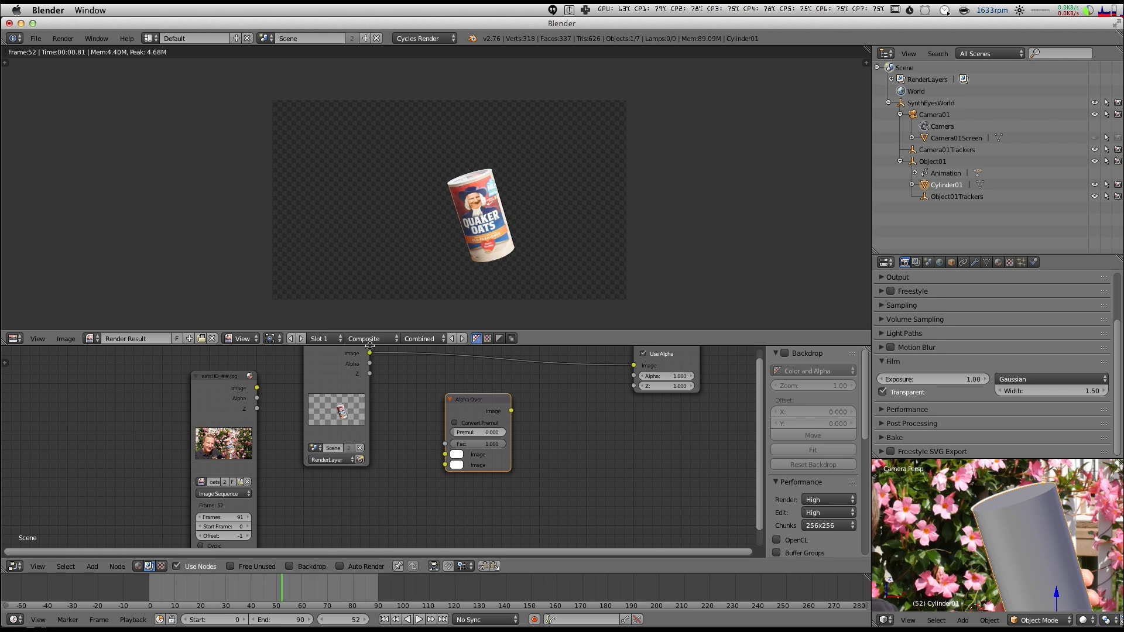
pyautogui.moveTo(372, 346); pyautogui.dragTo(404, 303)
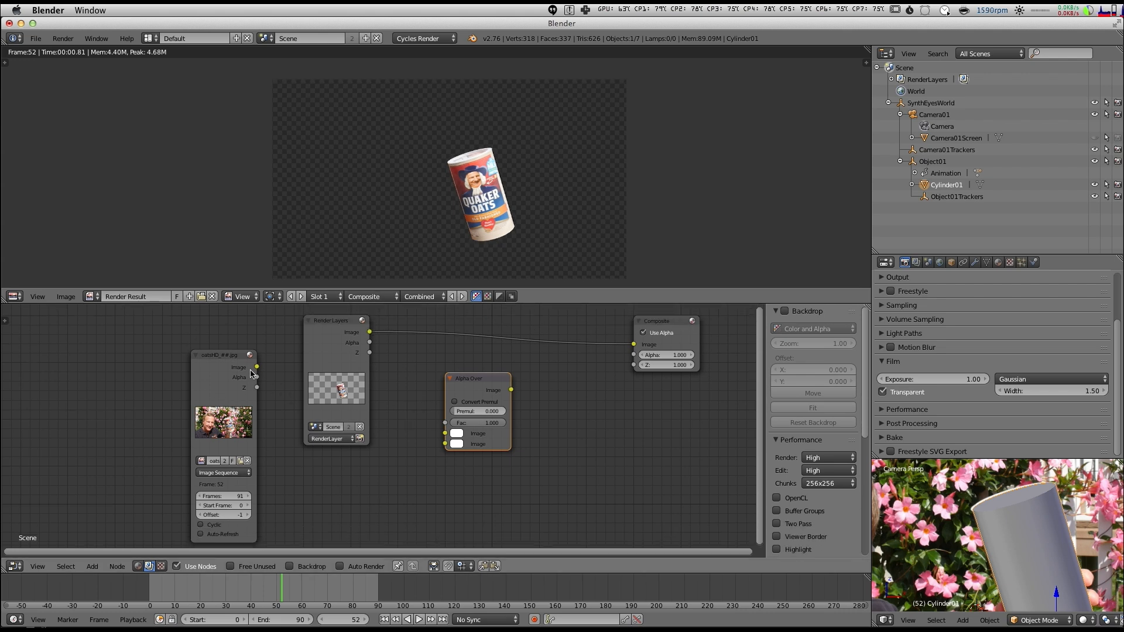
# Step: Connect the image sequence to Alpha Over's first Image input and Render Layers to the second, and arrange the nodes
pyautogui.moveTo(256, 367); pyautogui.dragTo(445, 433)
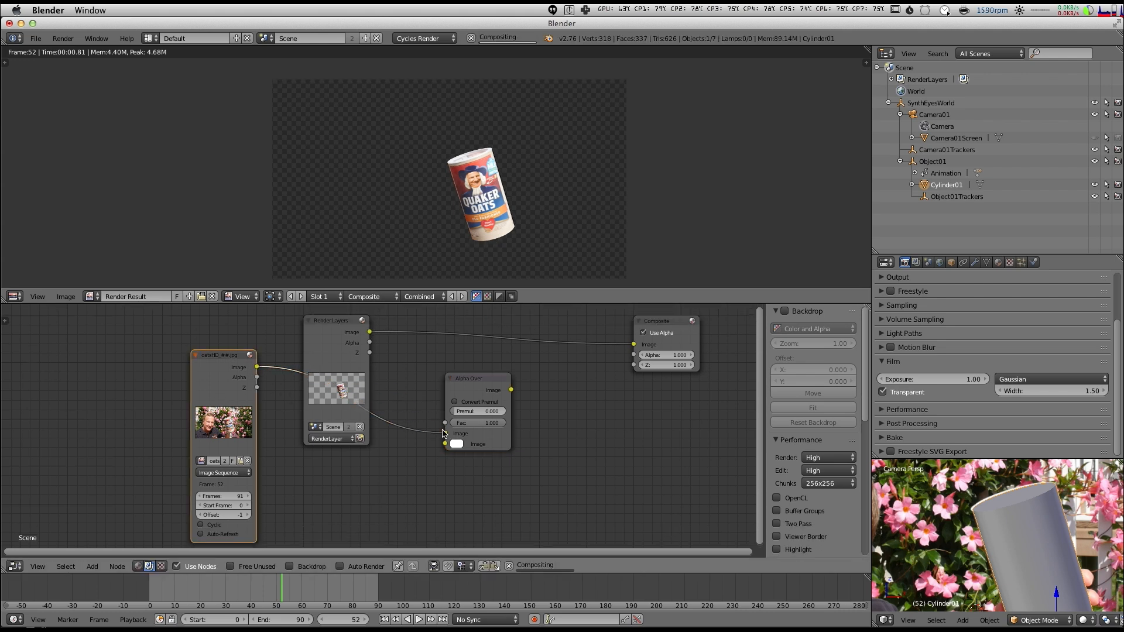
pyautogui.moveTo(332, 344); pyautogui.dragTo(445, 444)
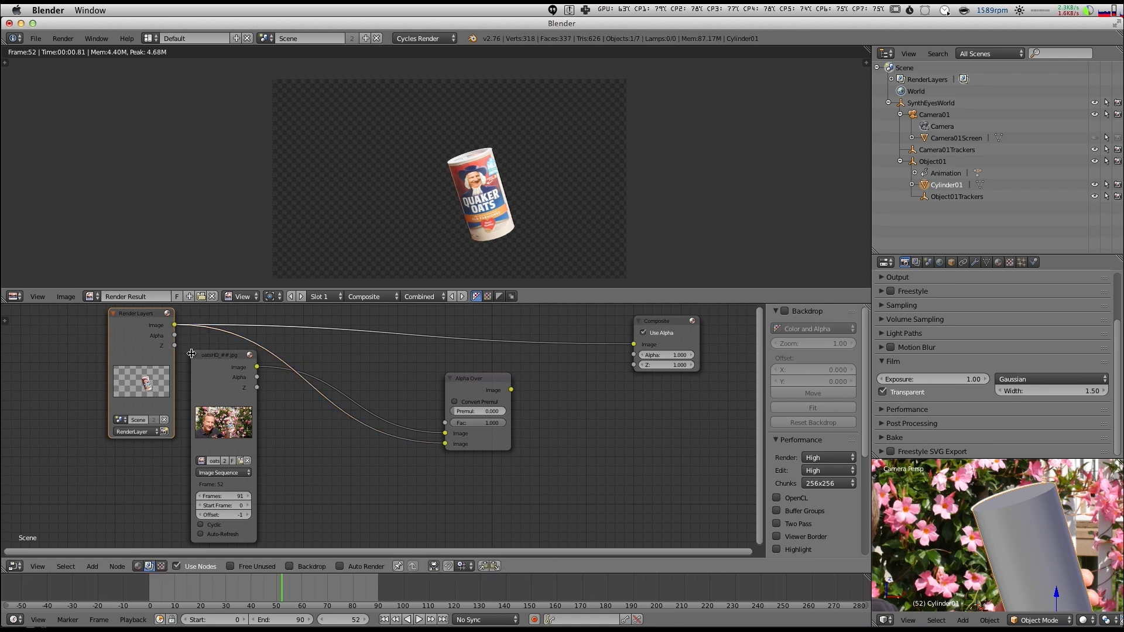
pyautogui.moveTo(208, 365); pyautogui.dragTo(206, 372)
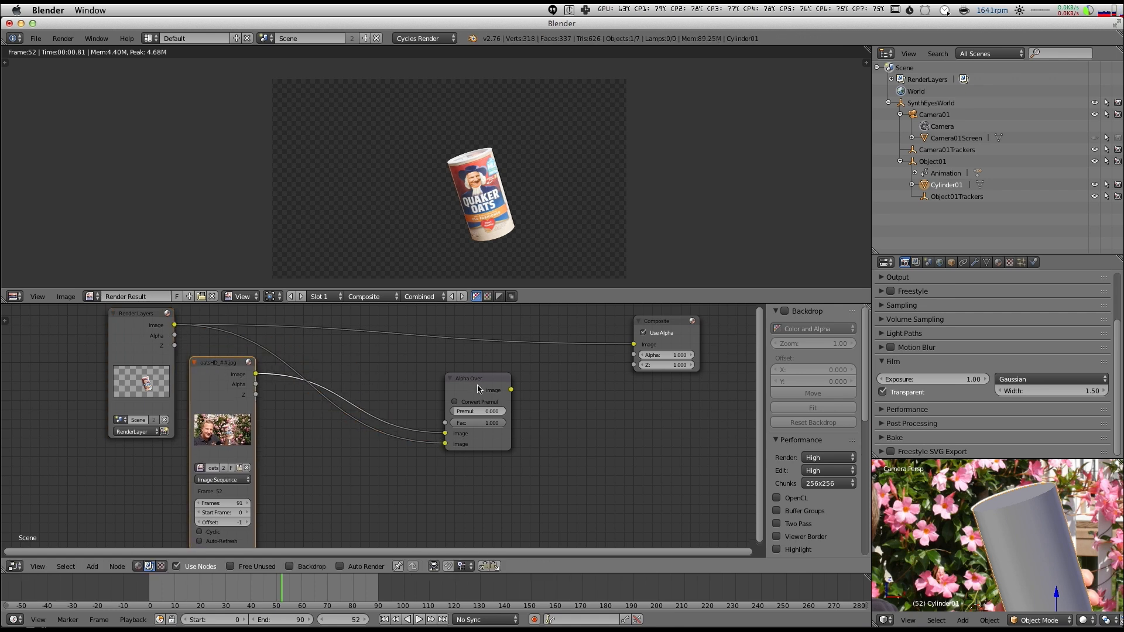
pyautogui.moveTo(479, 386); pyautogui.dragTo(419, 369)
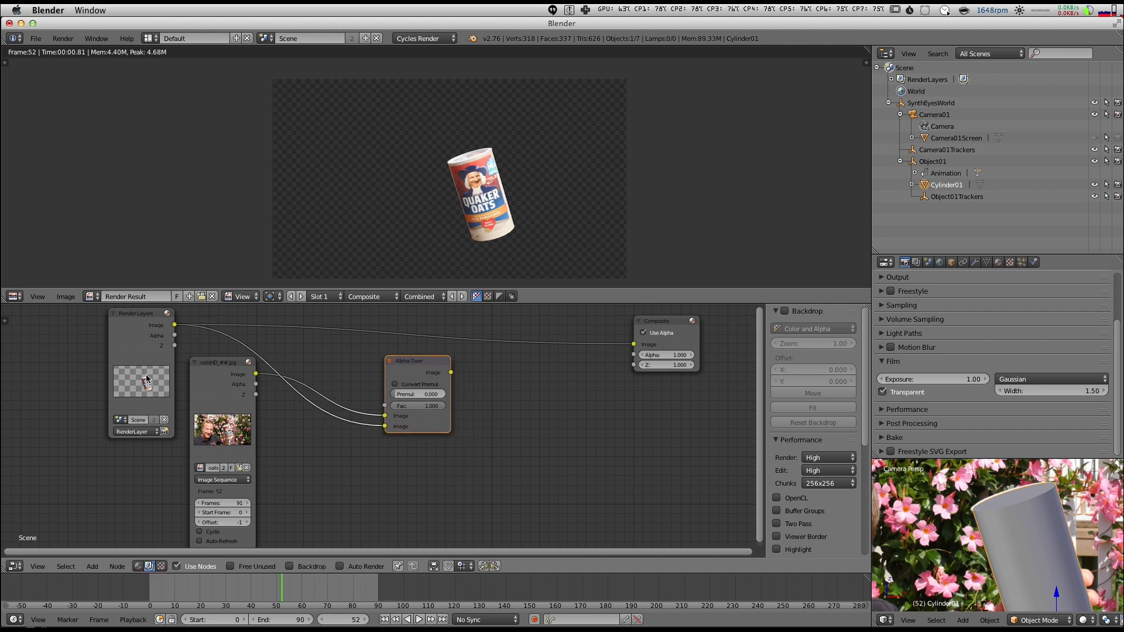
pyautogui.moveTo(211, 387)
pyautogui.mouseDown()
pyautogui.moveTo(215, 376)
pyautogui.moveTo(211, 385)
pyautogui.mouseUp()
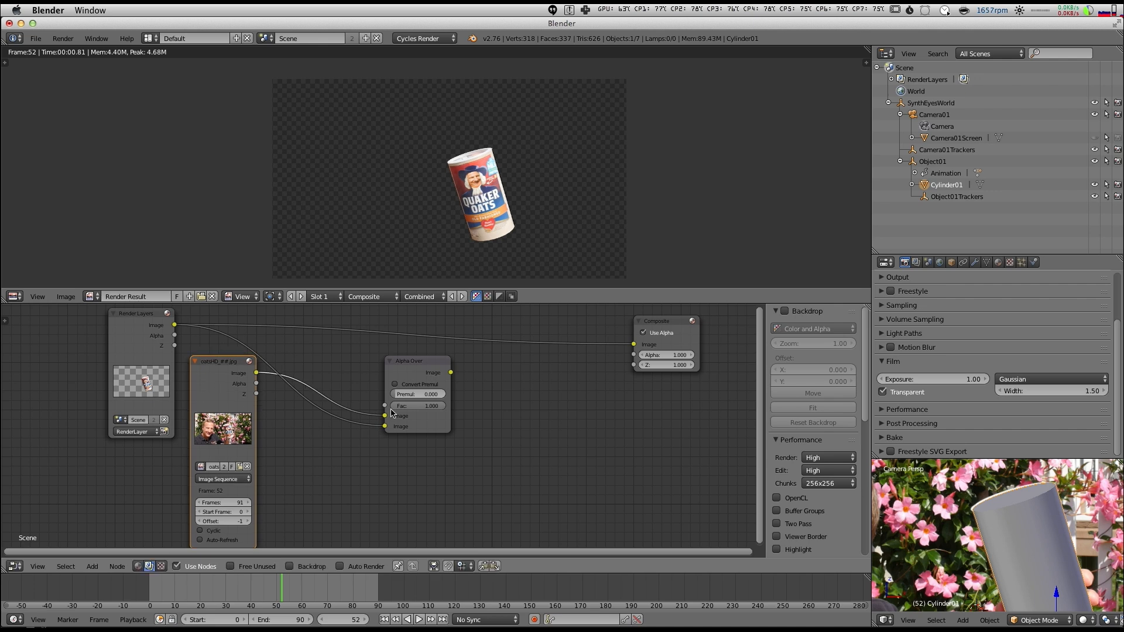
# Step: Connect the Alpha Over output to the Composite node's Image input and check the render resolution settings
pyautogui.moveTo(451, 373); pyautogui.dragTo(635, 345)
pyautogui.scroll(-3, 409, 179)
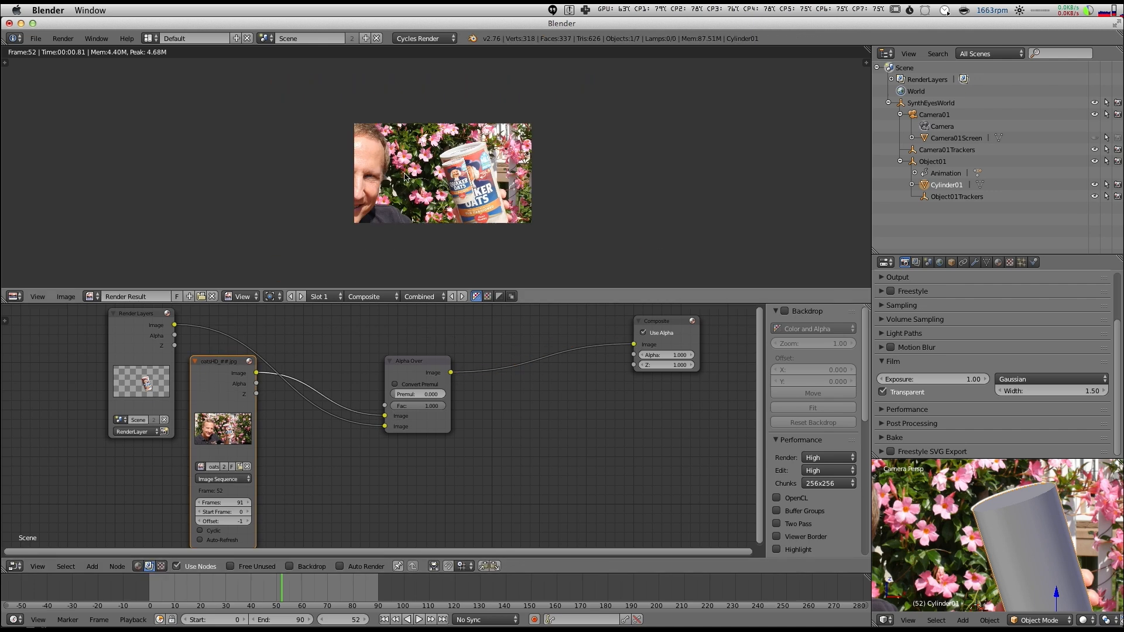
pyautogui.moveTo(132, 314)
pyautogui.mouseDown()
pyautogui.moveTo(154, 311)
pyautogui.moveTo(142, 311)
pyautogui.mouseUp()
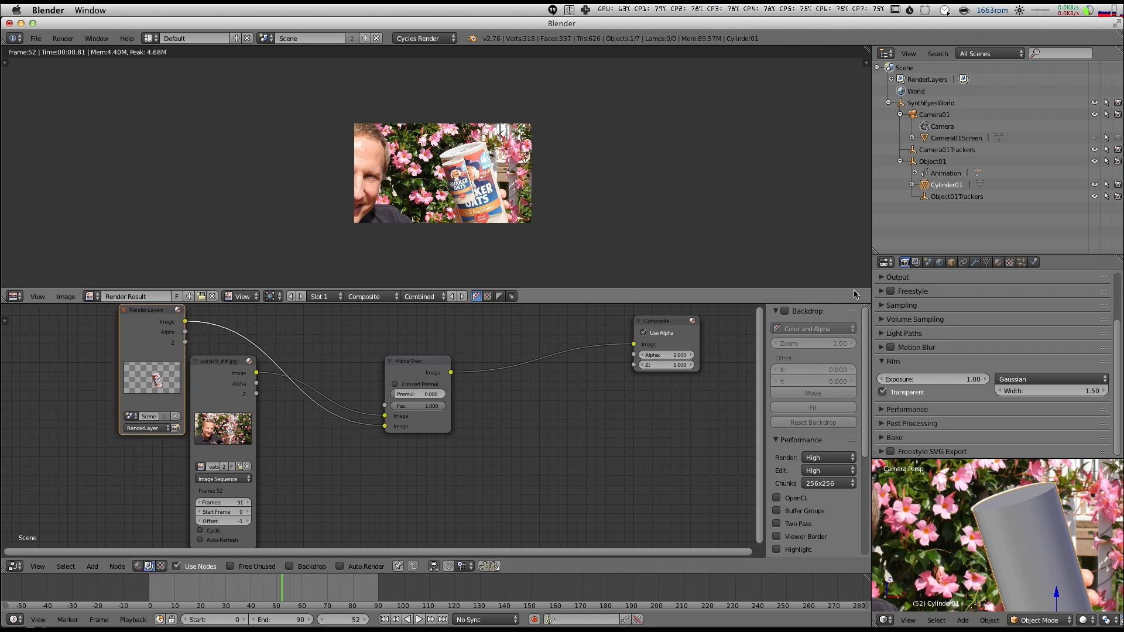
pyautogui.scroll(5, 900, 282)
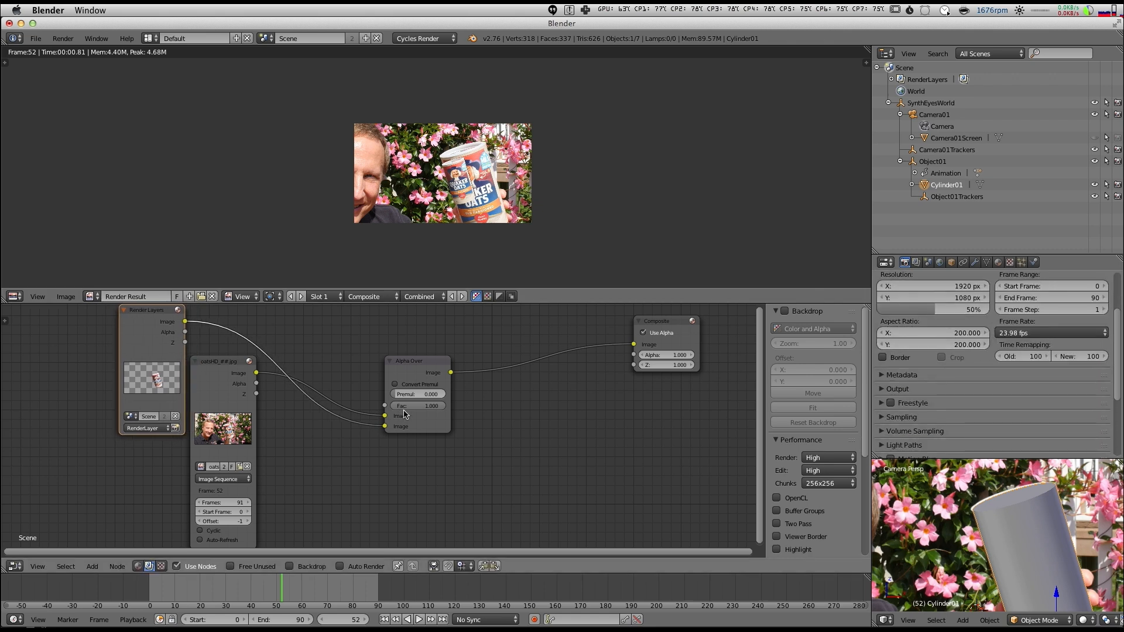
# Step: Move the image sequence node aside and insert a Scale node on its link to Alpha Over
pyautogui.moveTo(215, 387); pyautogui.dragTo(67, 407)
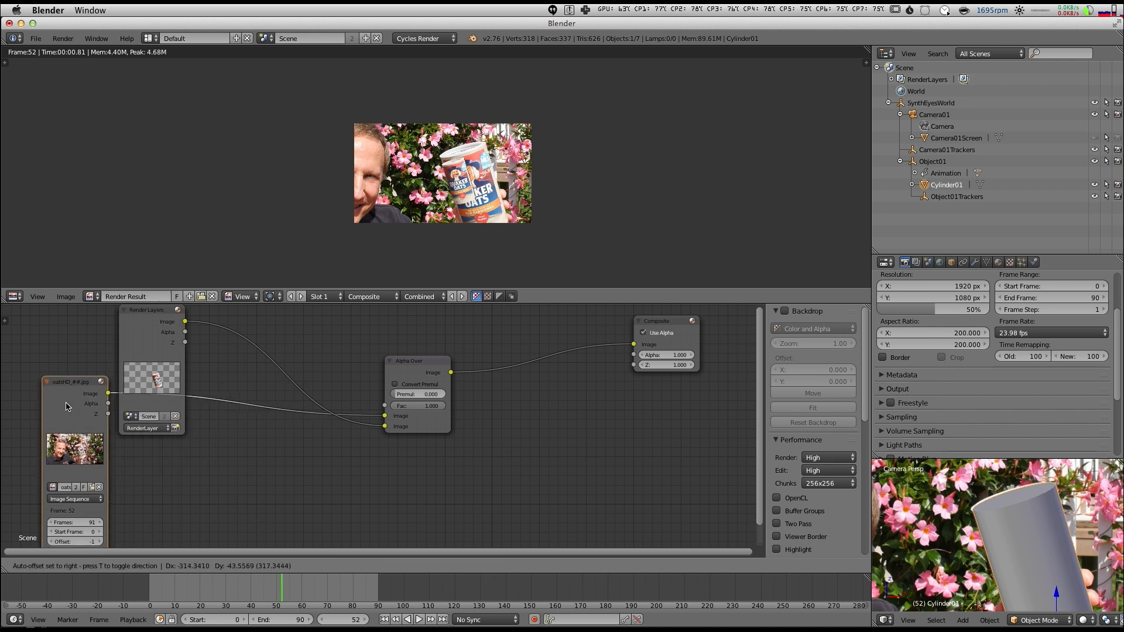
pyautogui.hotkey('shift', 'a')
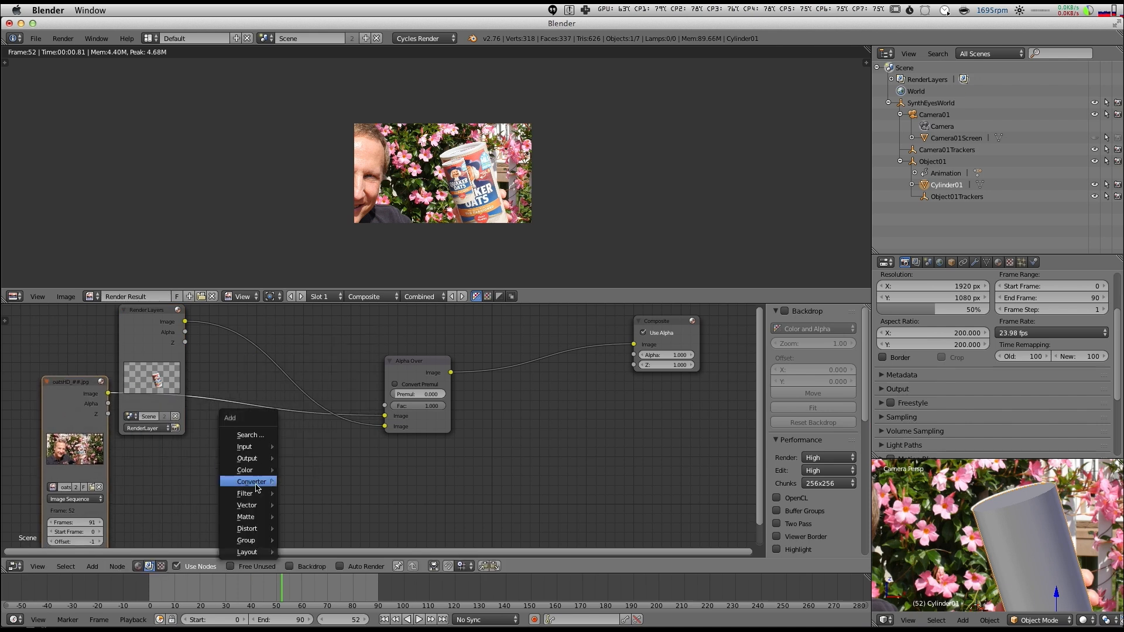
pyautogui.moveTo(257, 527)
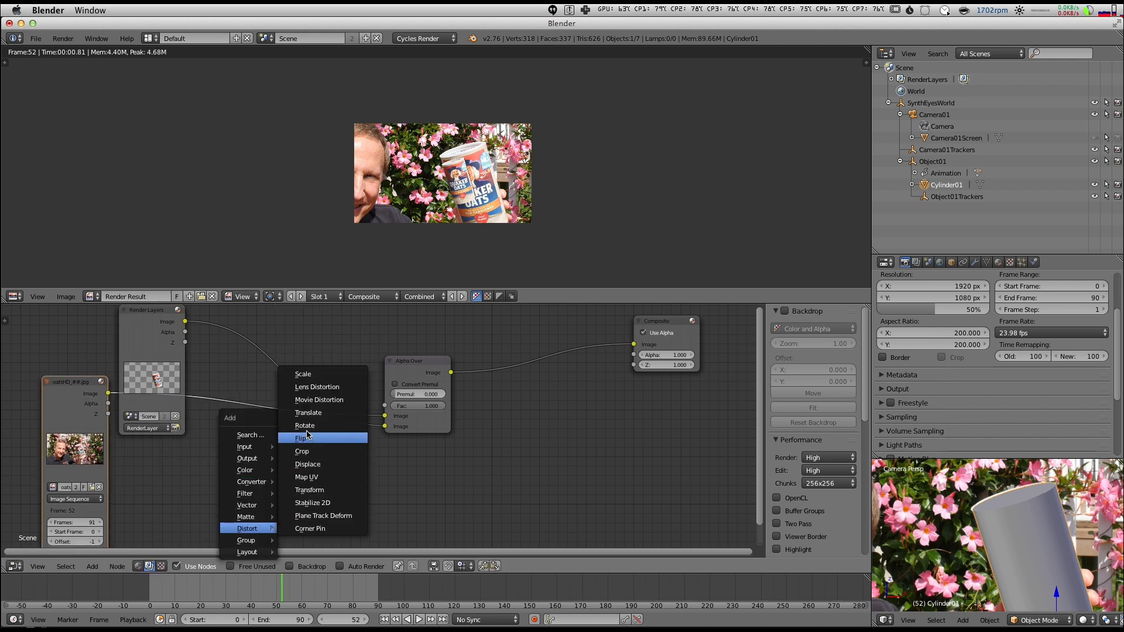
pyautogui.click(305, 374)
pyautogui.click(216, 399)
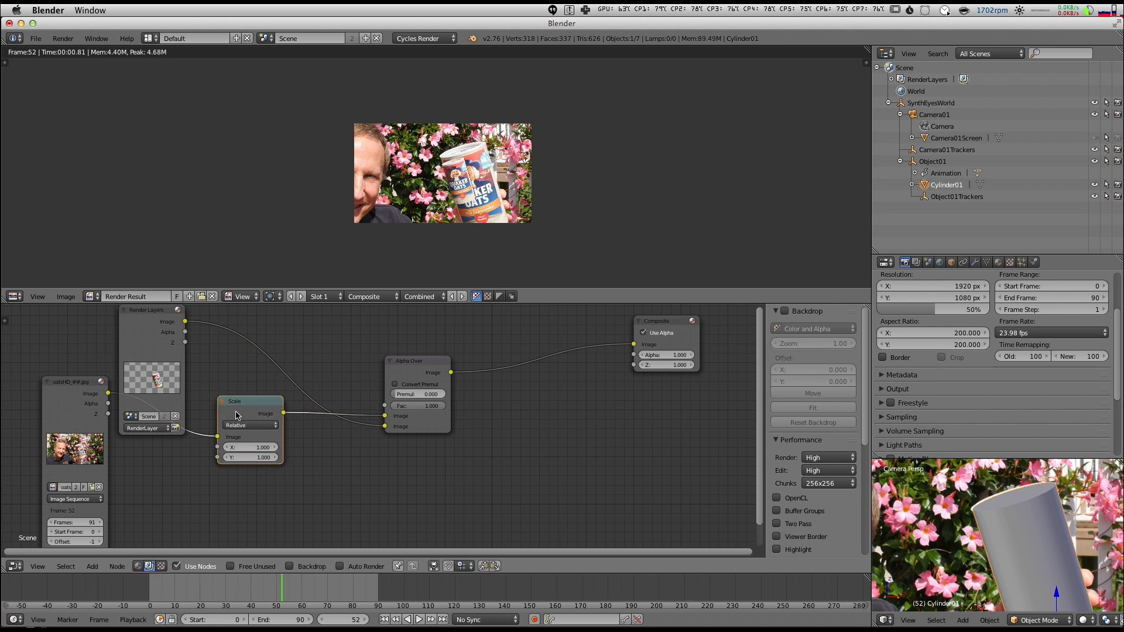
# Step: Set the Scale node's space to Render Size and place the collapsed image sequence node beside it
pyautogui.click(242, 425)
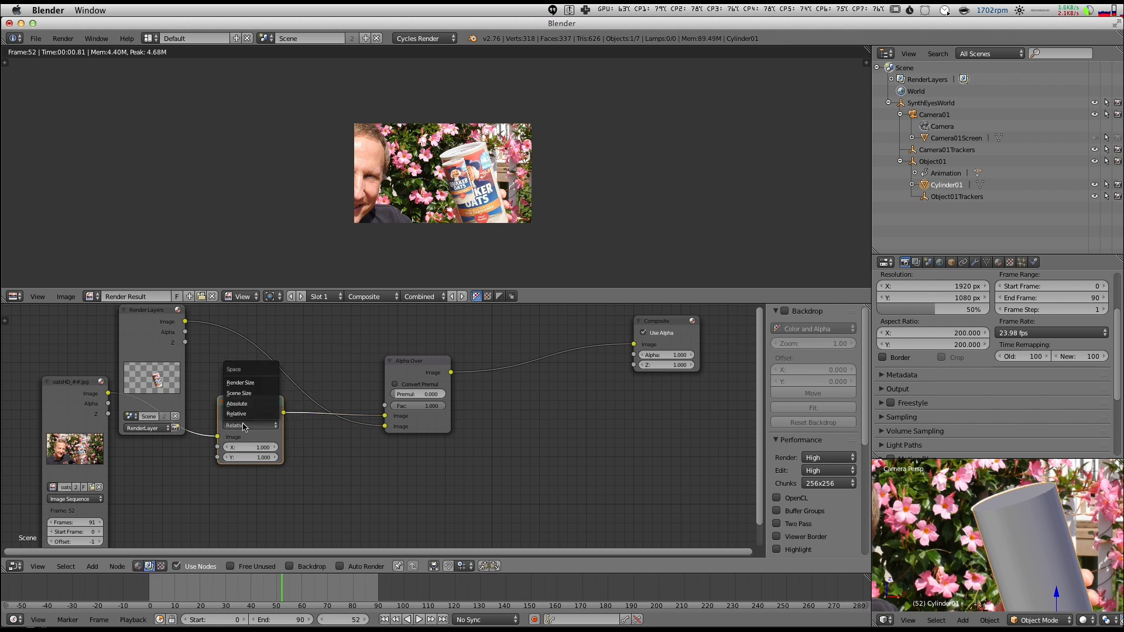
pyautogui.click(246, 384)
pyautogui.moveTo(248, 403); pyautogui.dragTo(250, 451)
pyautogui.scroll(4, 475, 186)
pyautogui.scroll(-1, 477, 185)
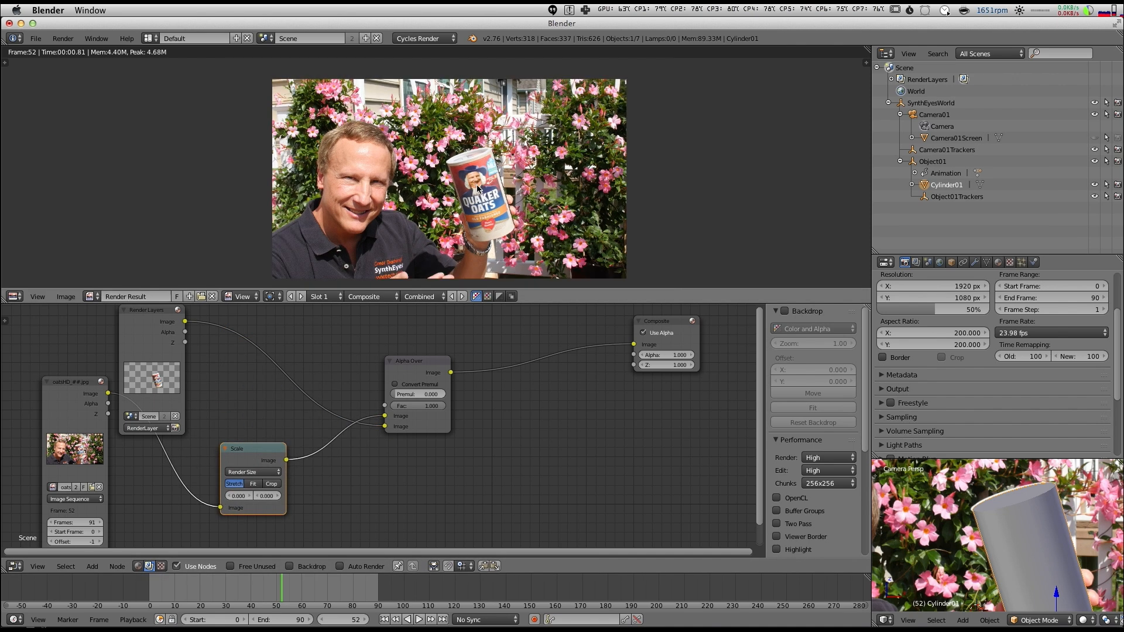
pyautogui.click(48, 383)
pyautogui.moveTo(157, 504); pyautogui.dragTo(161, 511)
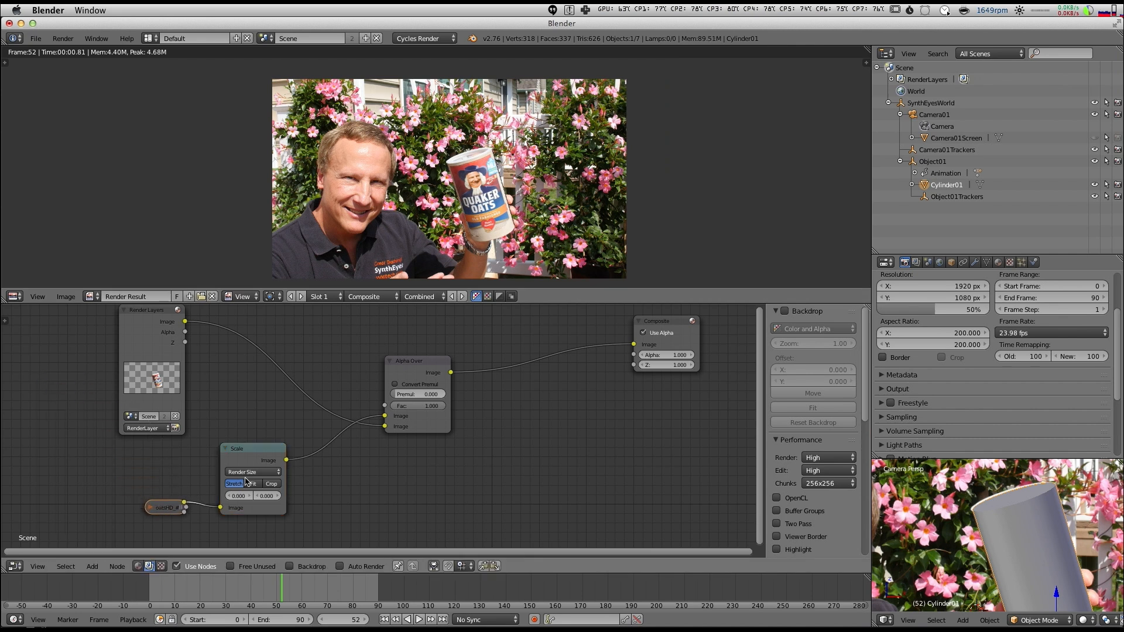
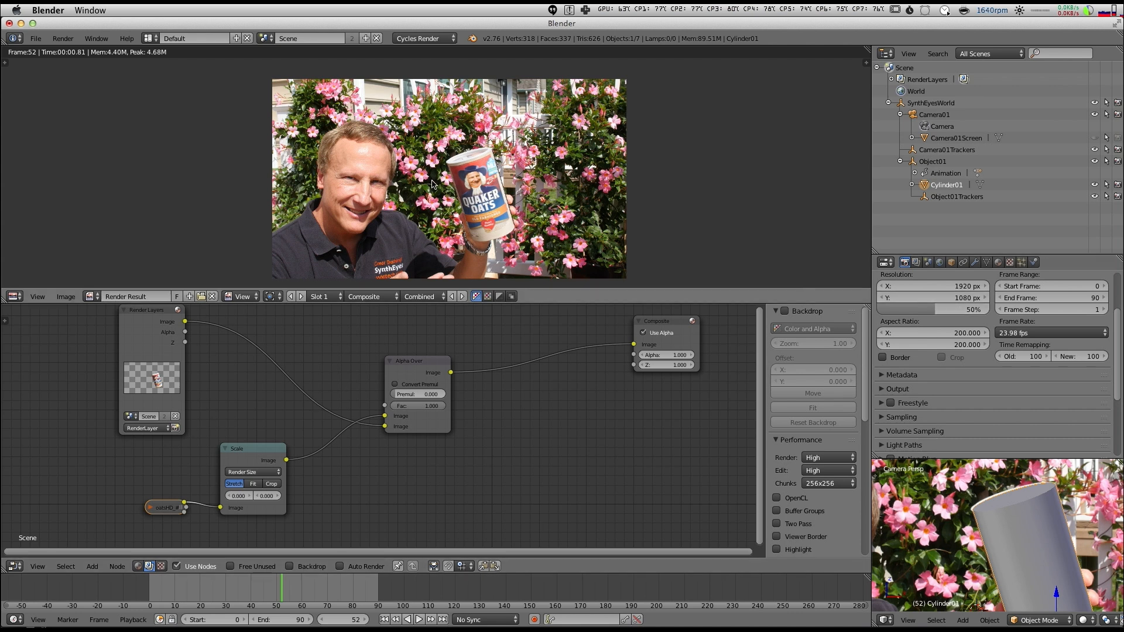
# Step: Examine the composited render up close, checking how the oats can and its replaced face blend into the footage
pyautogui.scroll(4, 468, 190)
pyautogui.moveTo(595, 164); pyautogui.dragTo(508, 150, button='middle')
pyautogui.scroll(1, 543, 158)
pyautogui.scroll(-1, 543, 159)
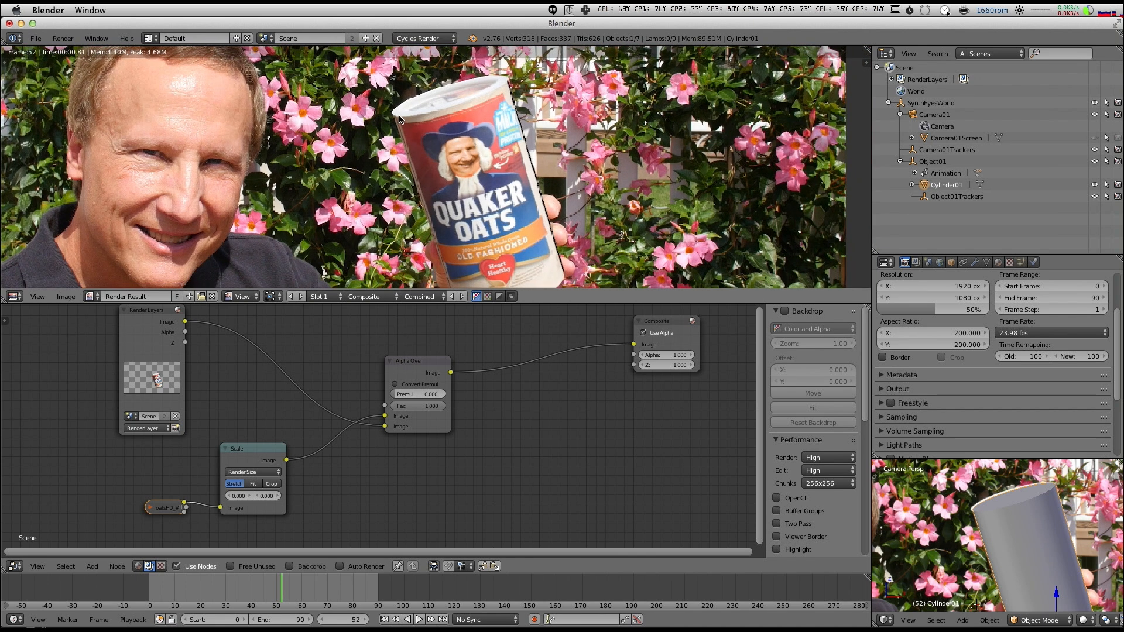
pyautogui.scroll(-2, 484, 199)
pyautogui.moveTo(483, 199); pyautogui.dragTo(471, 183, button='middle')
pyautogui.scroll(3, 463, 146)
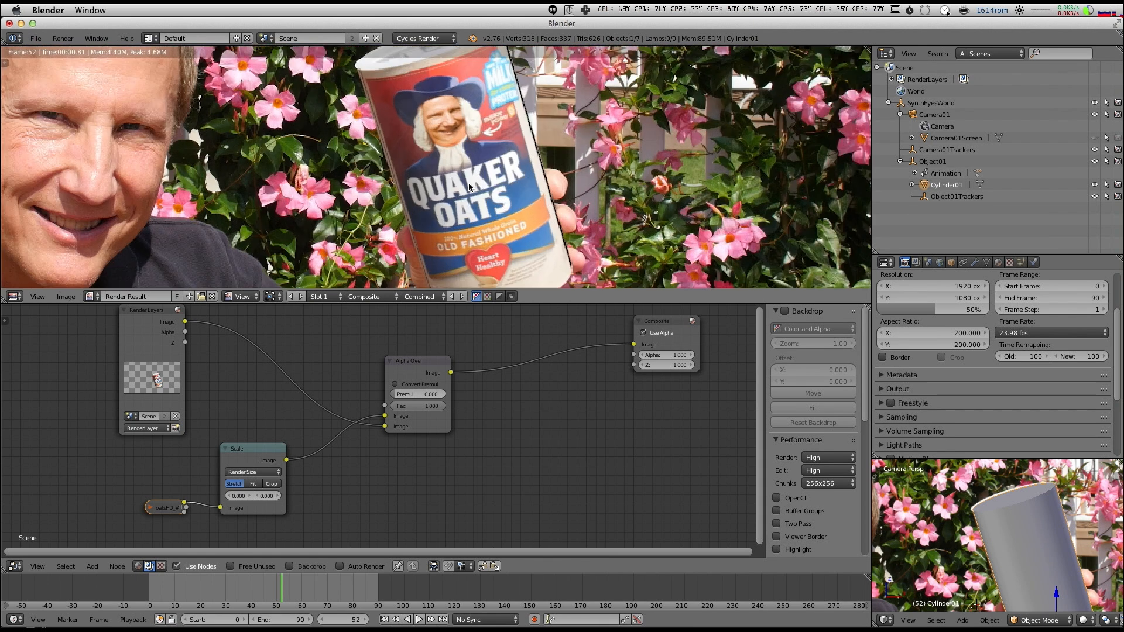
pyautogui.scroll(-1, 450, 101)
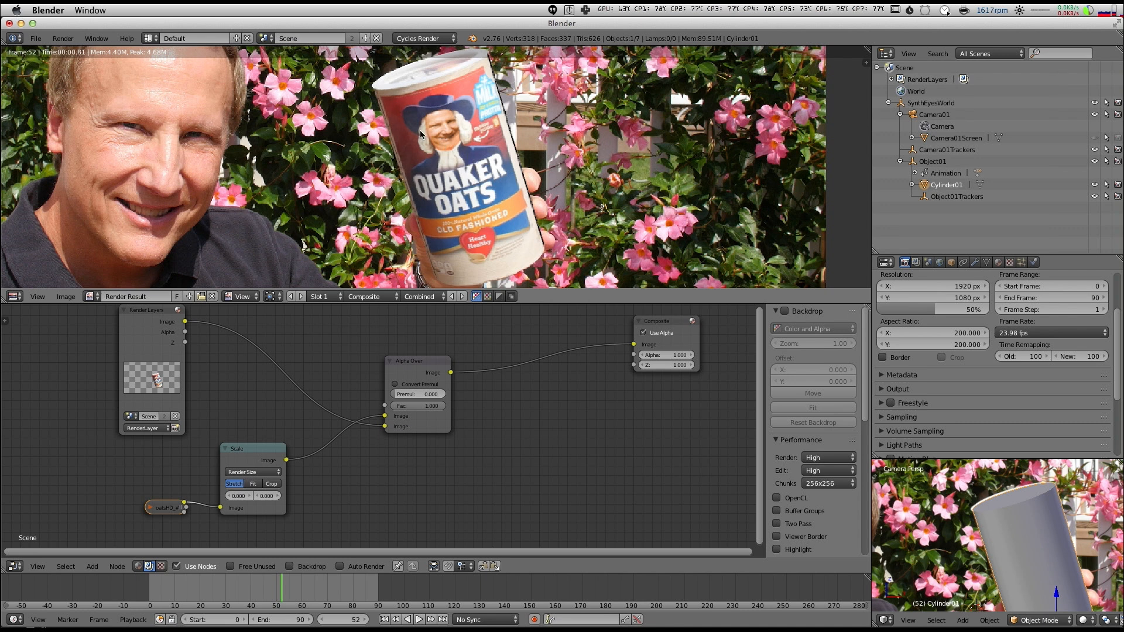
pyautogui.scroll(-1, 419, 130)
pyautogui.moveTo(435, 134); pyautogui.dragTo(460, 157, button='middle')
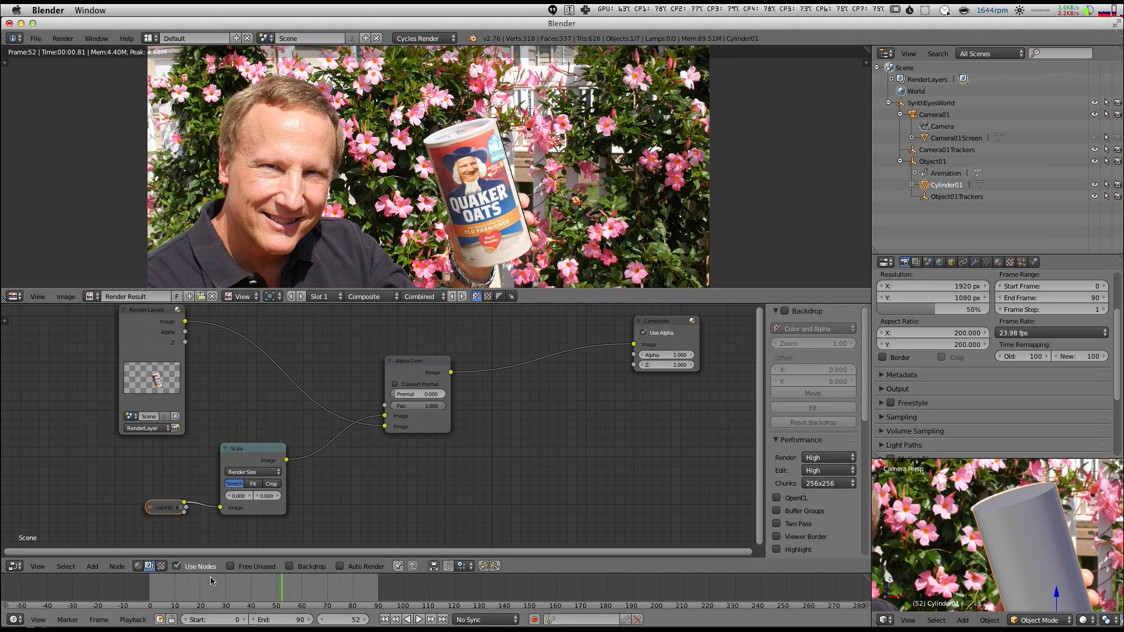
pyautogui.scroll(3, 470, 209)
pyautogui.scroll(-2, 487, 194)
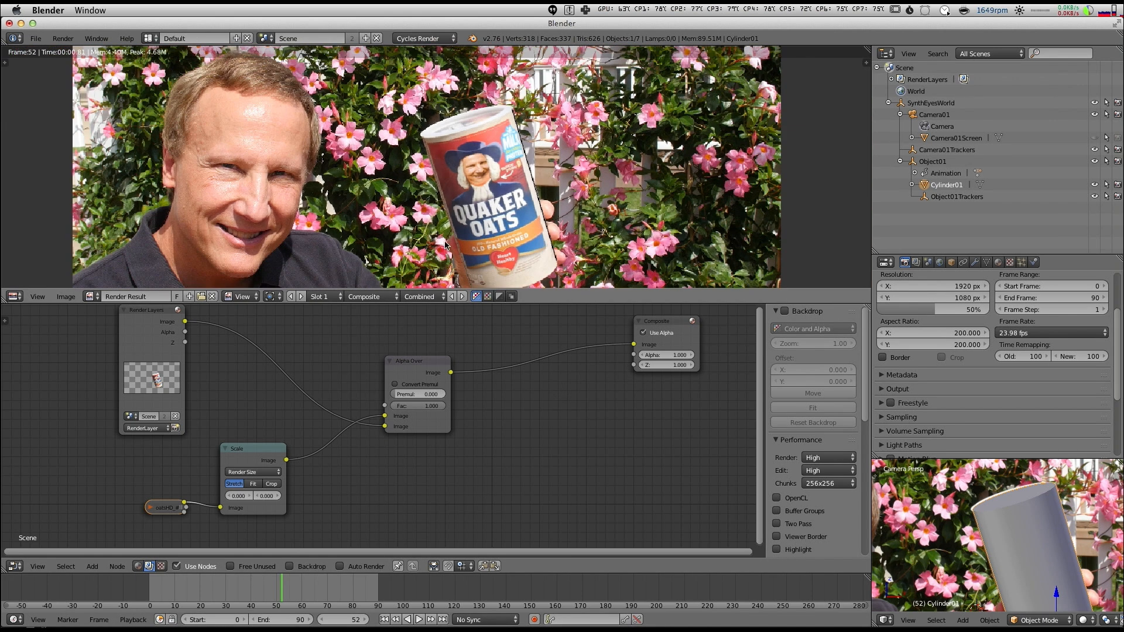
# Step: Insert a Switch node on the link between Alpha Over and Composite and test its toggle, leaving it off
pyautogui.moveTo(529, 398); pyautogui.dragTo(503, 429, button='middle')
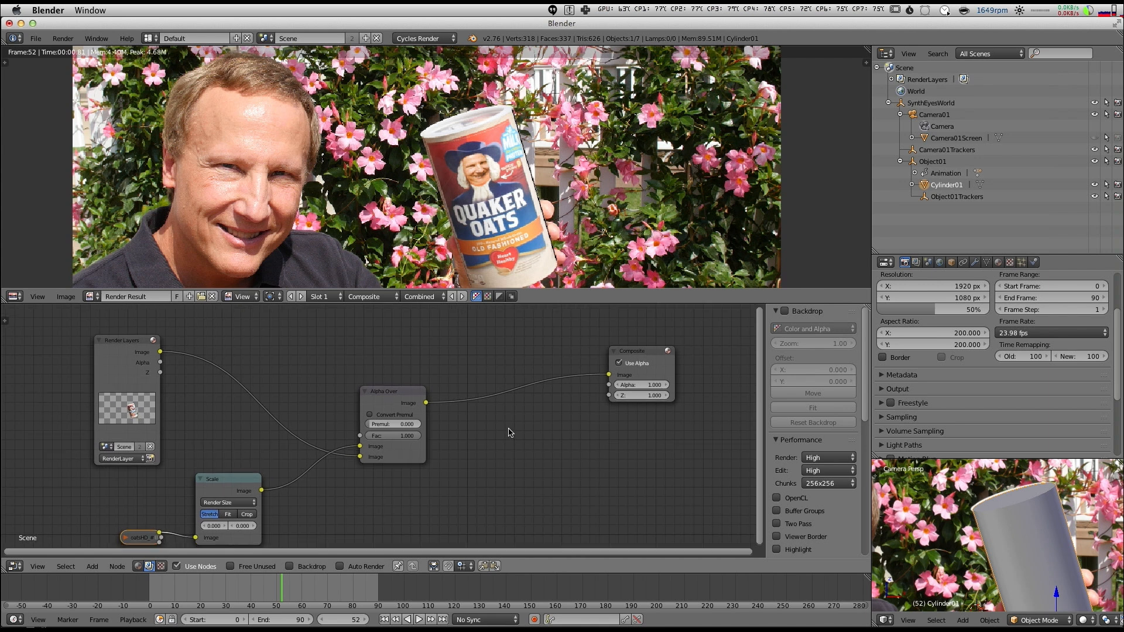
pyautogui.hotkey('shift', 'a')
pyautogui.moveTo(492, 471)
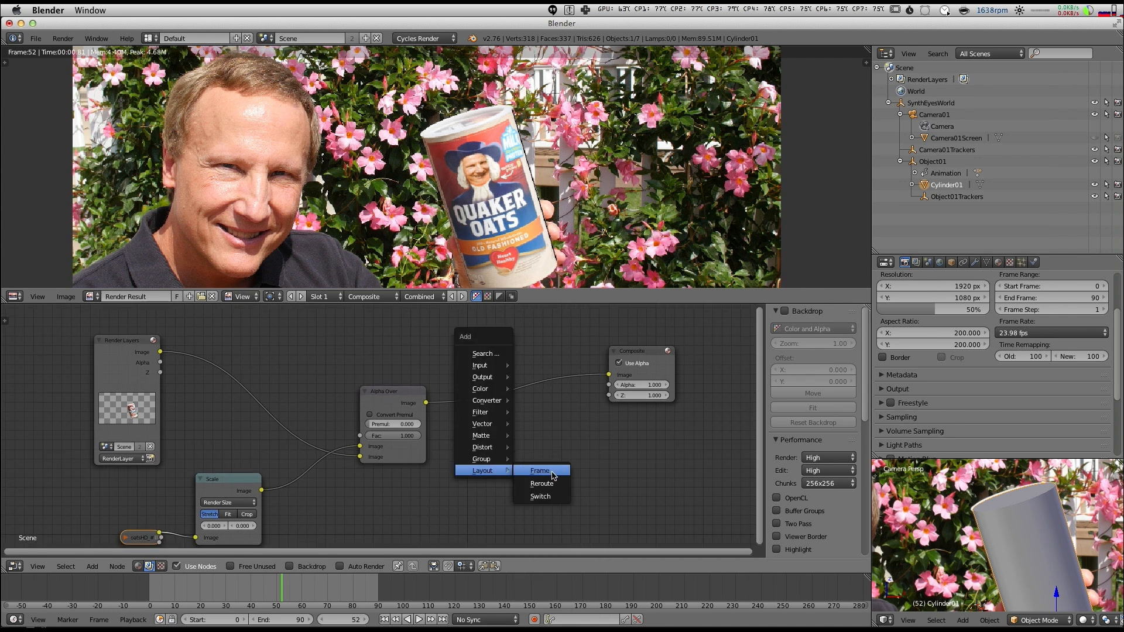
pyautogui.click(540, 497)
pyautogui.click(530, 332)
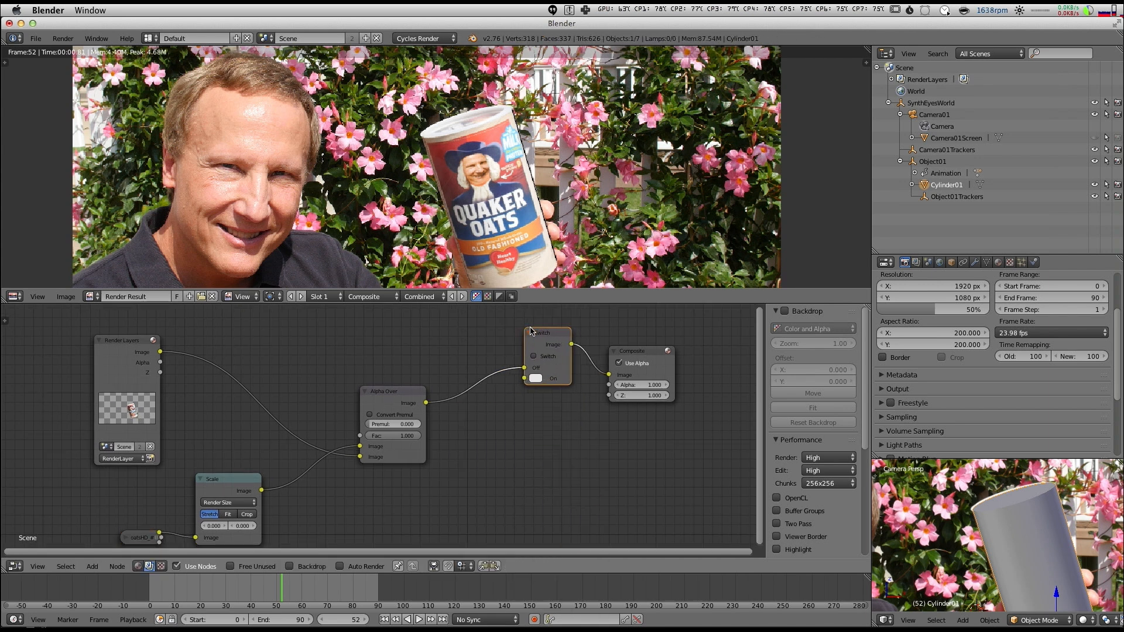
pyautogui.click(534, 356)
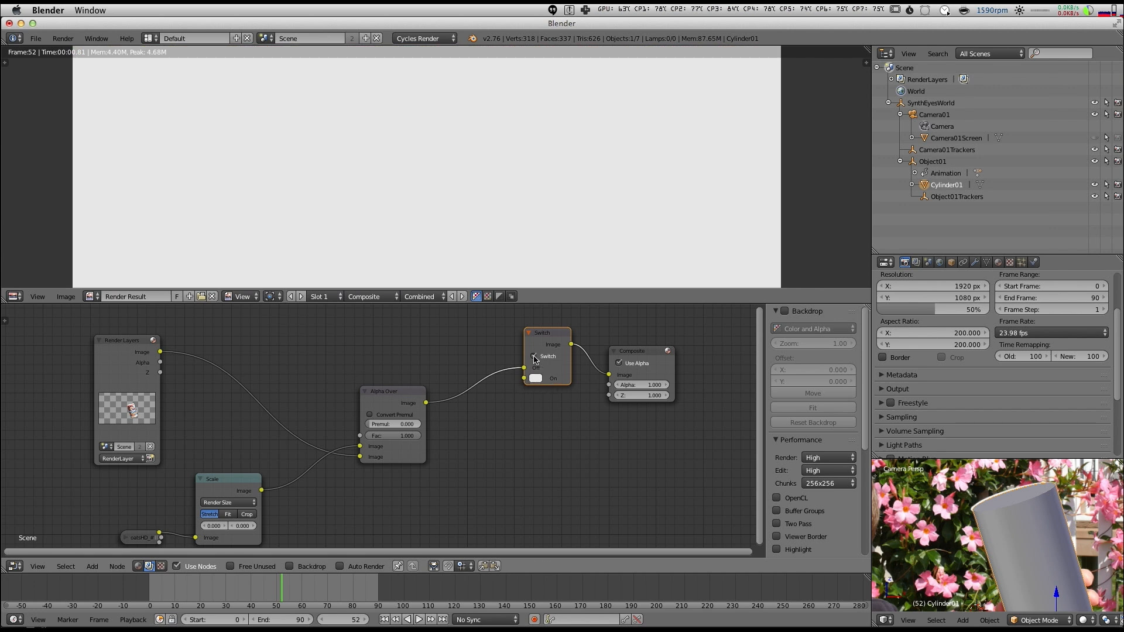
pyautogui.click(534, 356)
# Step: Connect the Scale node's output to the Switch node's On input and tidy the Switch and Alpha Over layout
pyautogui.moveTo(526, 343); pyautogui.dragTo(507, 343)
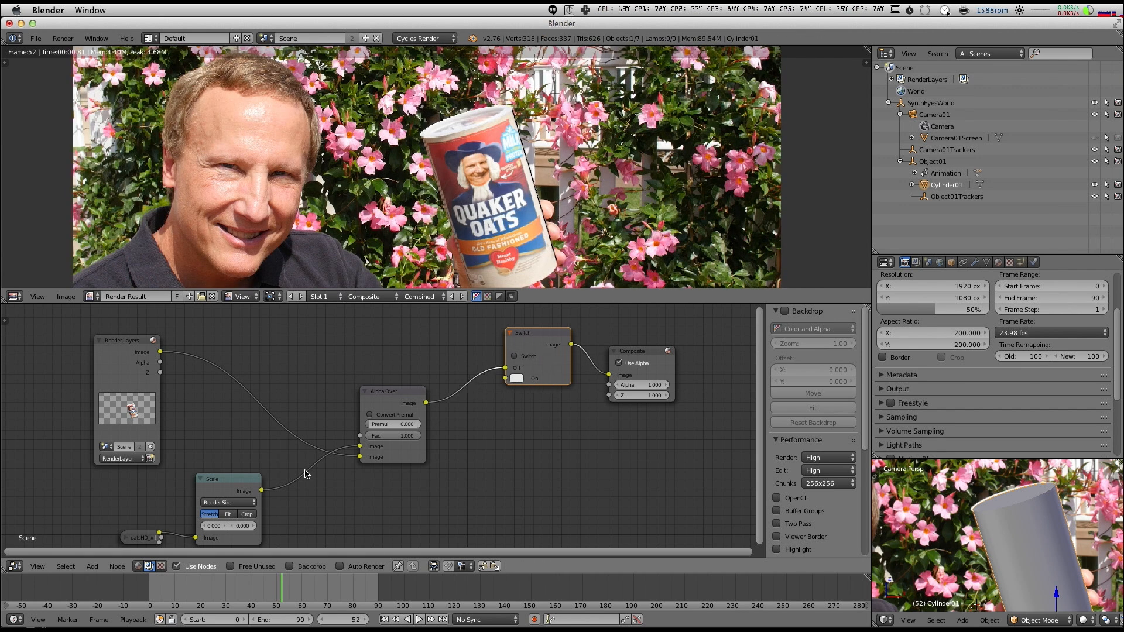
pyautogui.moveTo(261, 490); pyautogui.dragTo(505, 378)
pyautogui.moveTo(385, 400); pyautogui.dragTo(345, 349)
# Step: Label the Switch node "Show BG Plate"
pyautogui.click(566, 347)
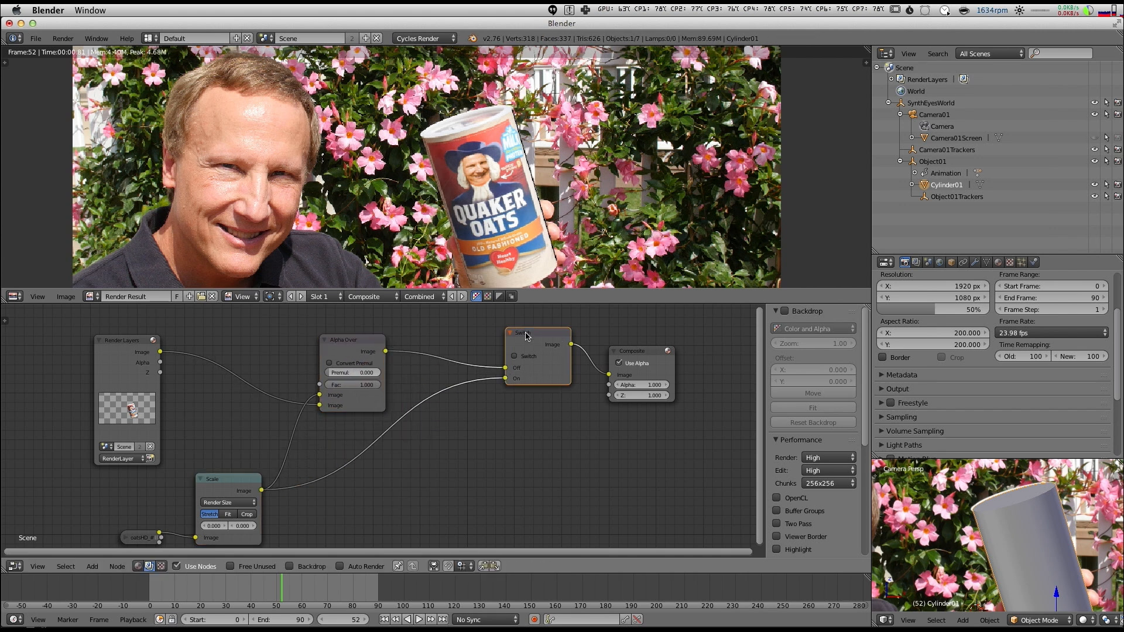
pyautogui.click(782, 314)
pyautogui.click(780, 325)
pyautogui.click(833, 372)
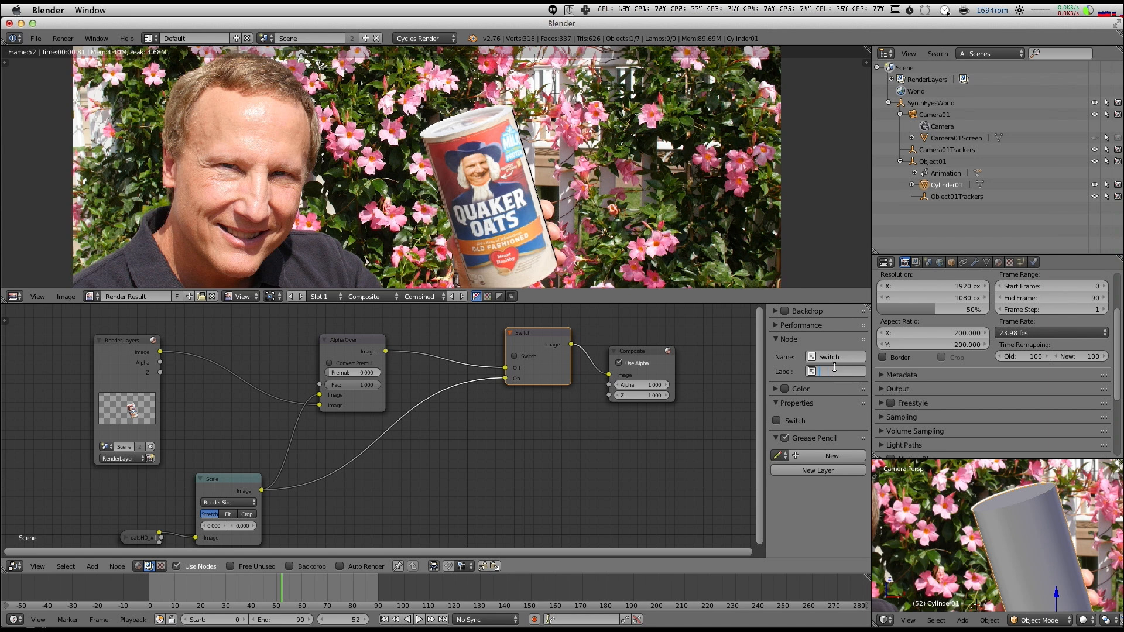
pyautogui.write('Show BG Plate')
pyautogui.press('Return')
# Step: Toggle the Show BG Plate switch on and off to compare the original footage with the composite
pyautogui.click(515, 357)
pyautogui.click(515, 356)
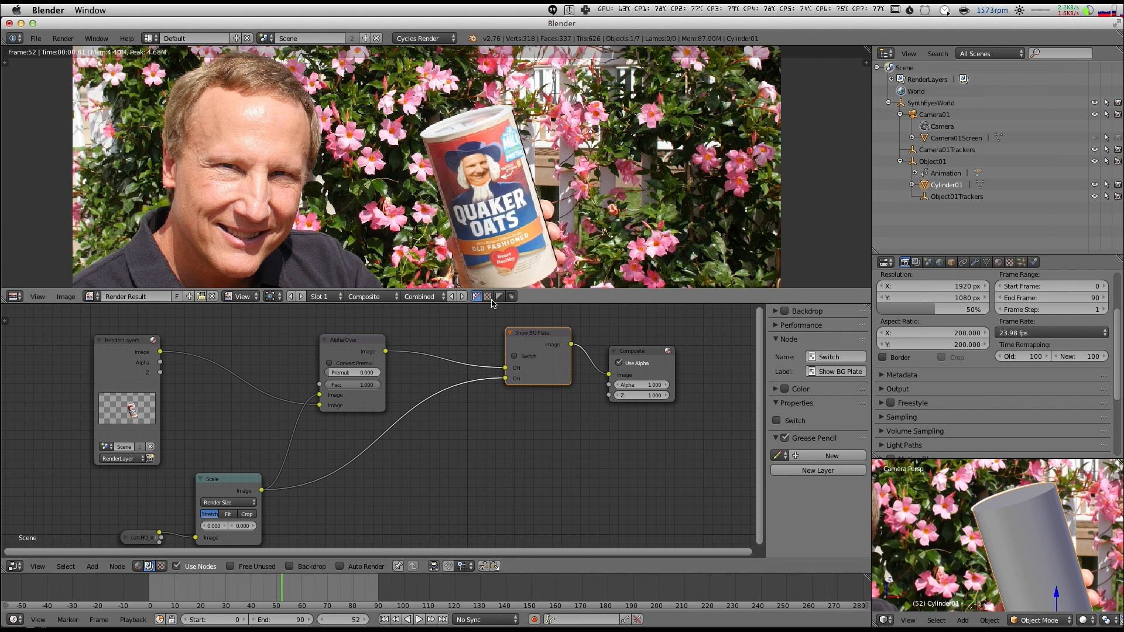
pyautogui.click(514, 356)
pyautogui.click(514, 356)
pyautogui.scroll(-4, 507, 207)
pyautogui.scroll(3, 509, 205)
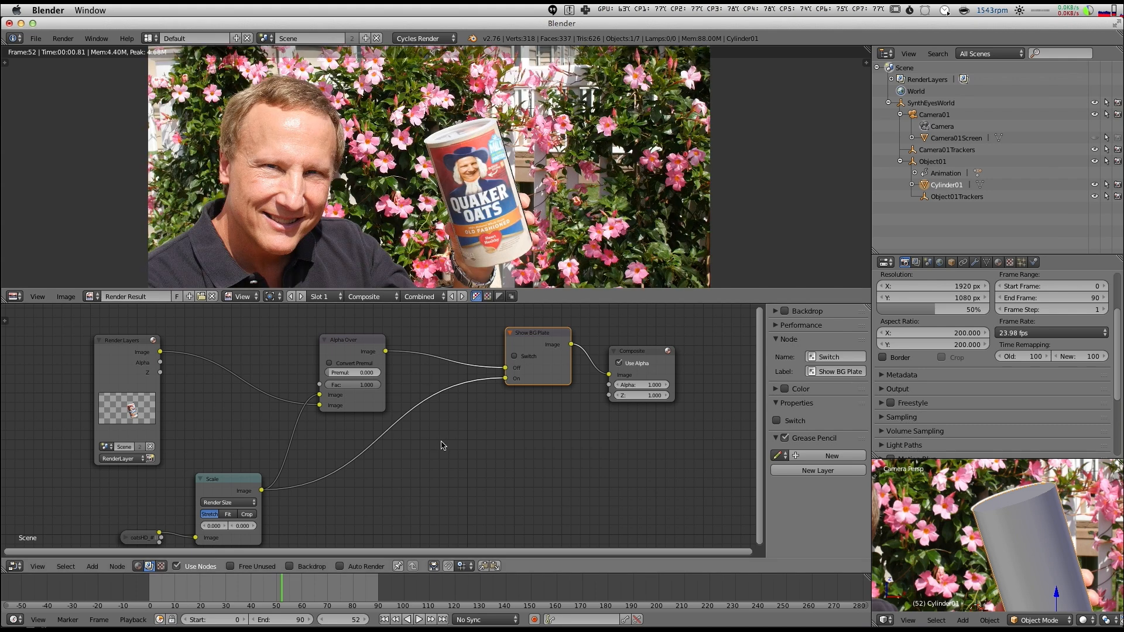
# Step: Save the Blender file as OatsHD_RussFace in the OatsHD91_RussFace folder
pyautogui.hotkey('ctrl', 's')
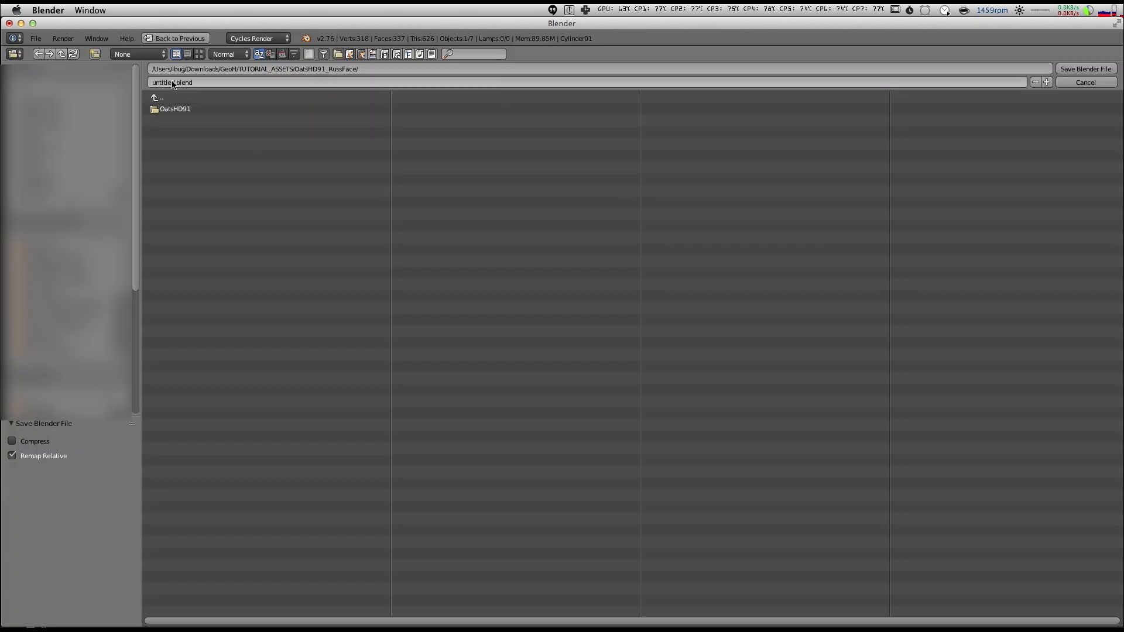
pyautogui.write('OatsHD_R')
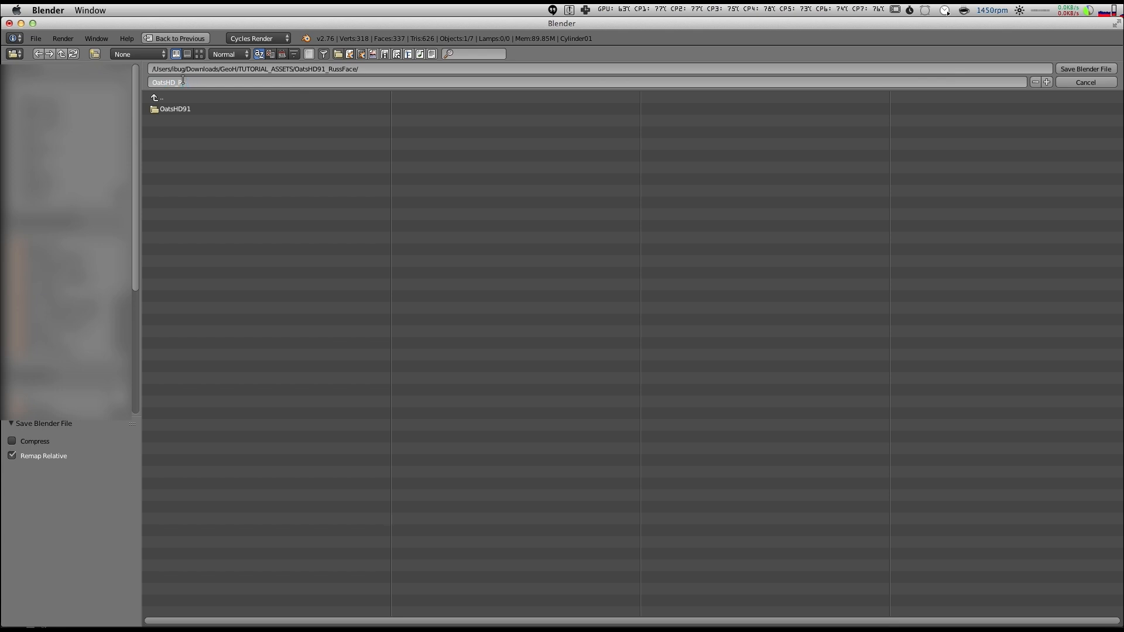
pyautogui.write('ussFace')
pyautogui.press('Return')
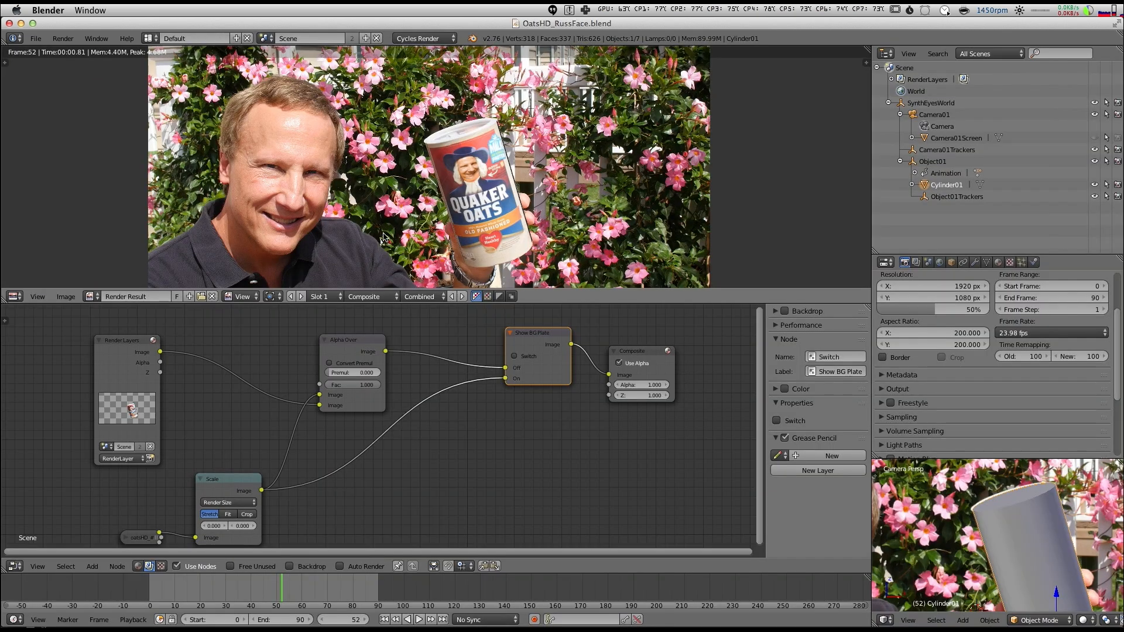
# Step: Switch to Photoshop, add a new layer to the can texture and select the black strip between the two can images
pyautogui.press('super+Tab')
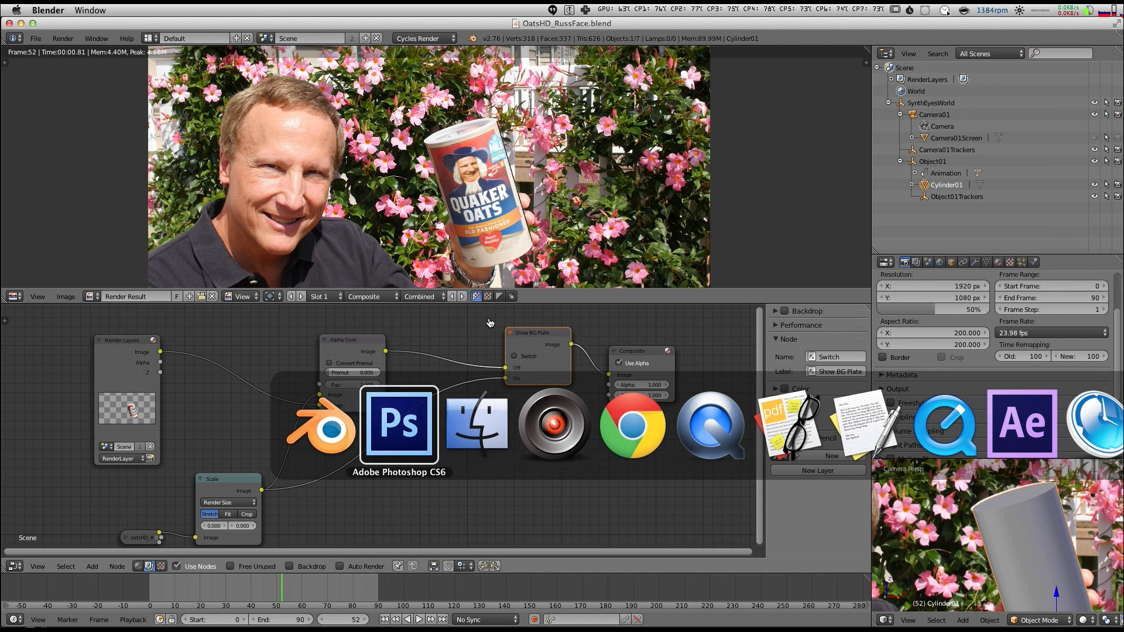
pyautogui.press('super+shift+alt+n')
pyautogui.press('super+1')
pyautogui.press('m')
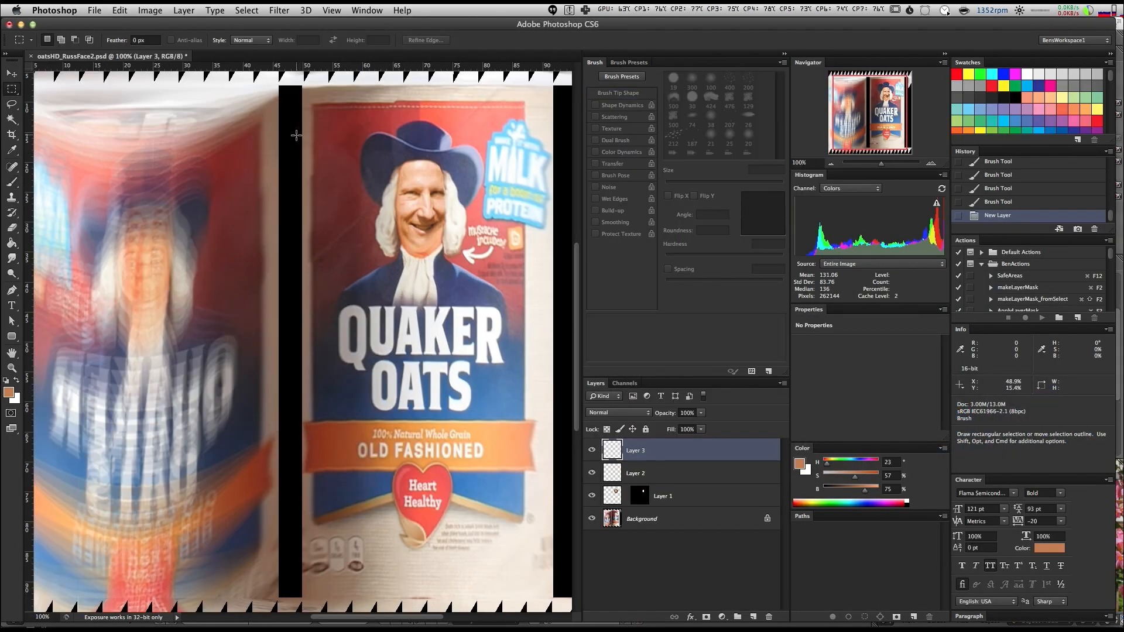
pyautogui.moveTo(275, 85); pyautogui.dragTo(304, 600)
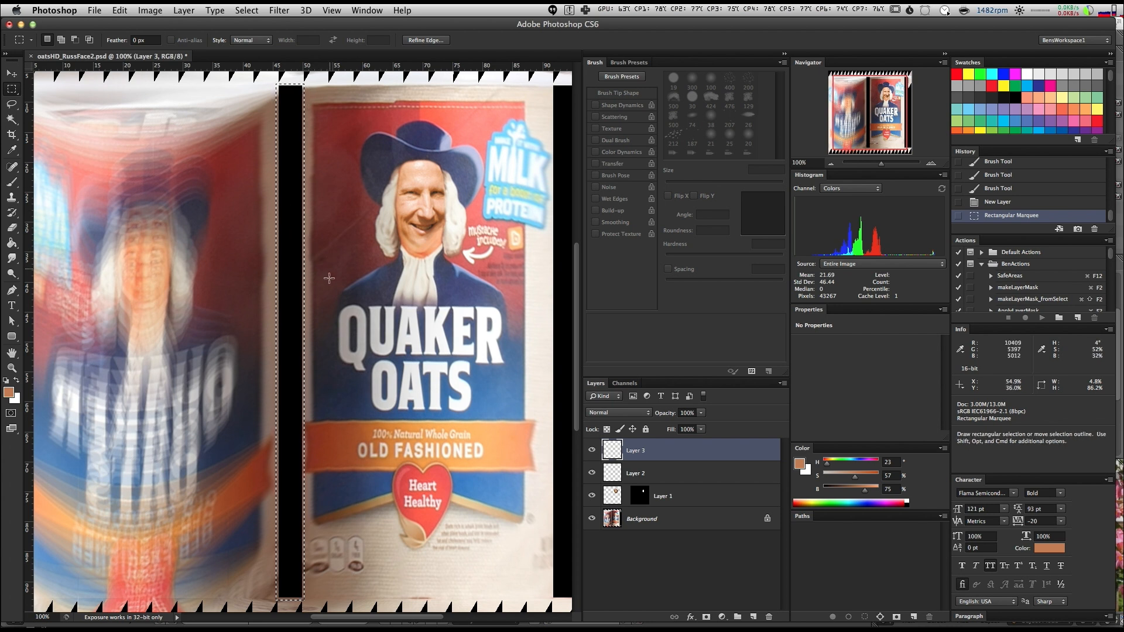
# Step: Sample a brown tone from the label beside the strip, fill the selection with it and deselect
pyautogui.press('i')
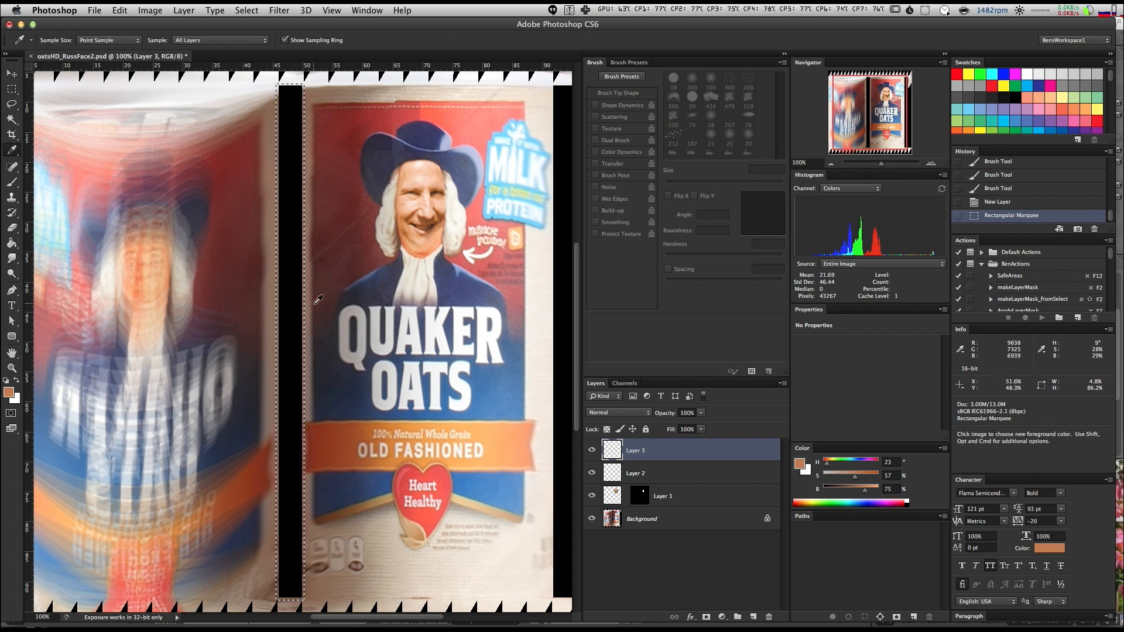
pyautogui.keyDown('alt'); pyautogui.click(307, 159); pyautogui.keyUp('alt')
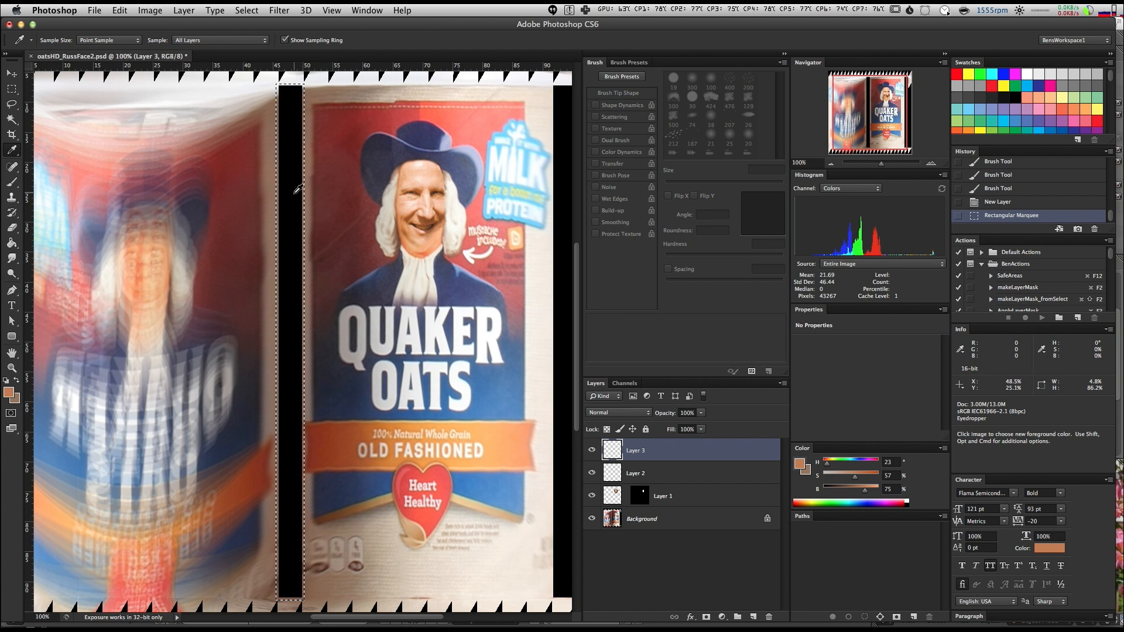
pyautogui.keyDown('alt'); pyautogui.click(301, 183); pyautogui.keyUp('alt')
pyautogui.keyDown('alt'); pyautogui.click(297, 134); pyautogui.keyUp('alt')
pyautogui.press('super+BackSpace')
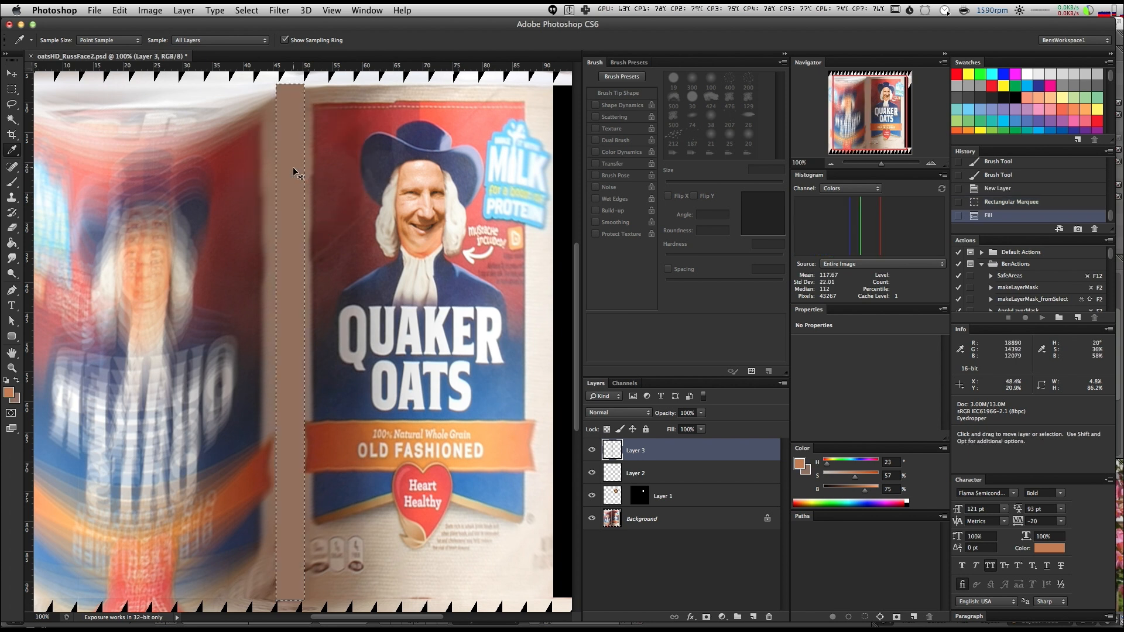
pyautogui.press('super+d')
# Step: Select the black strip along the texture's right edge with a rectangular marquee
pyautogui.moveTo(502, 258); pyautogui.dragTo(360, 258)
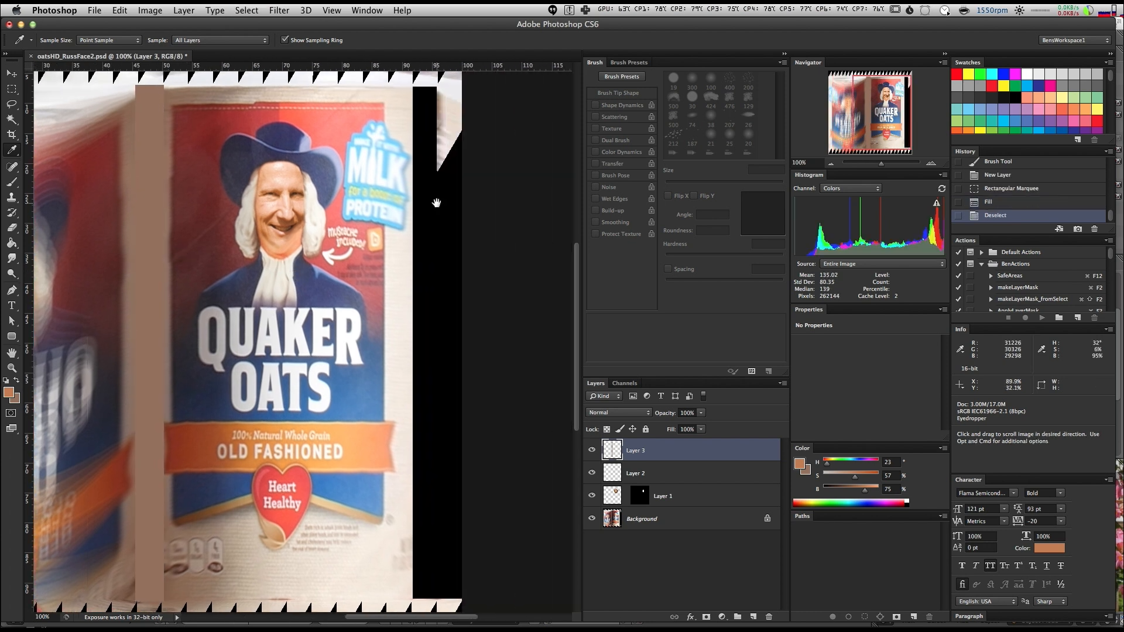
pyautogui.press('m')
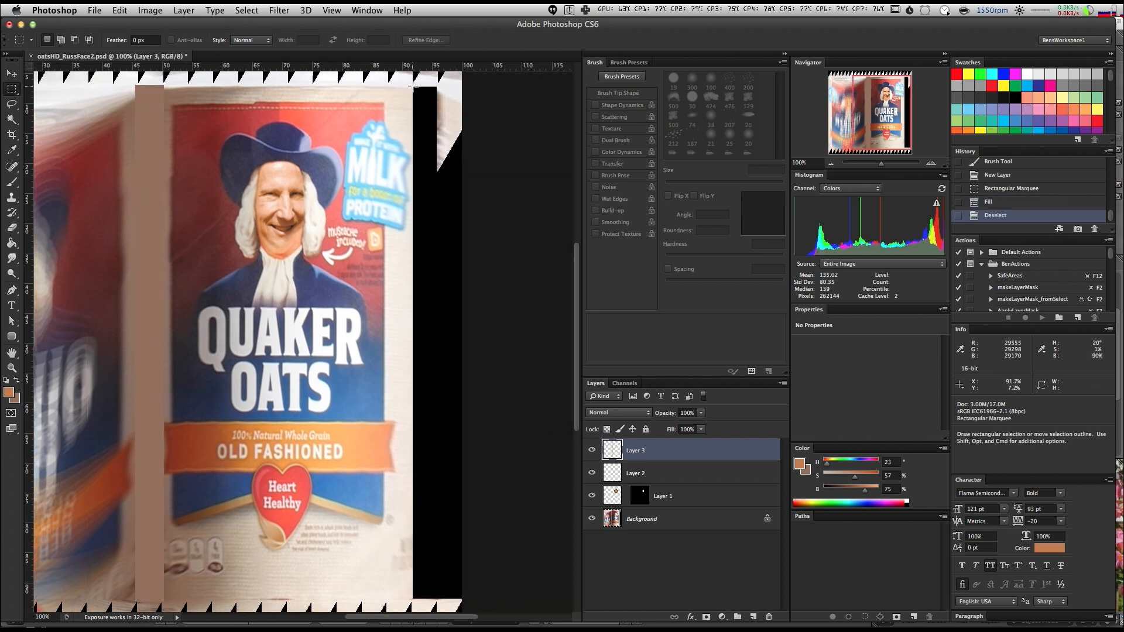
pyautogui.moveTo(412, 87); pyautogui.dragTo(466, 605)
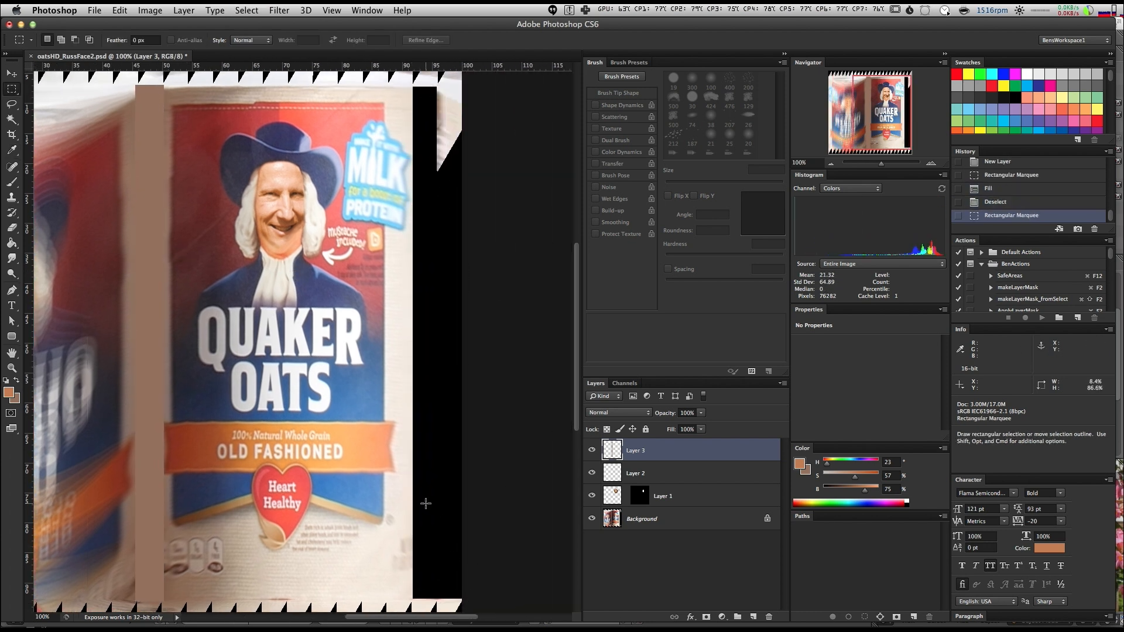
# Step: Fill the selected right-edge strip with a light beige sampled from the adjoining can surface and deselect
pyautogui.press('g')
pyautogui.keyDown('alt'); pyautogui.click(409, 499); pyautogui.keyUp('alt')
pyautogui.press('super+BackSpace')
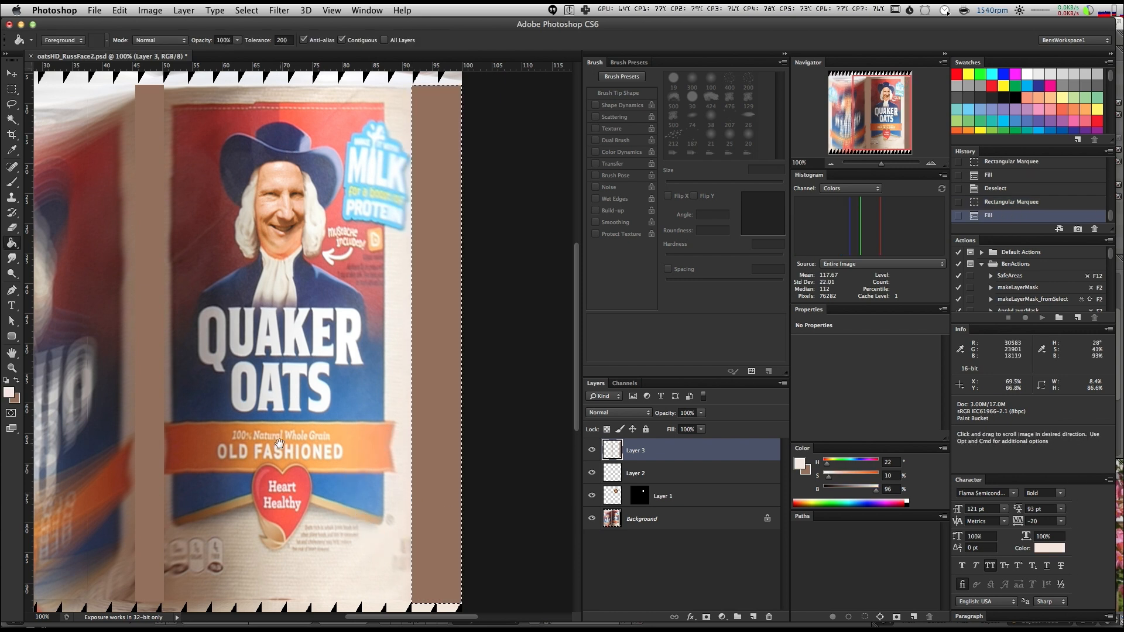
pyautogui.press('super+z')
pyautogui.hotkey('alt', 'BackSpace')
pyautogui.moveTo(260, 428)
pyautogui.mouseDown()
pyautogui.moveTo(309, 377)
pyautogui.moveTo(183, 339)
pyautogui.moveTo(291, 362)
pyautogui.moveTo(242, 390)
pyautogui.mouseUp()
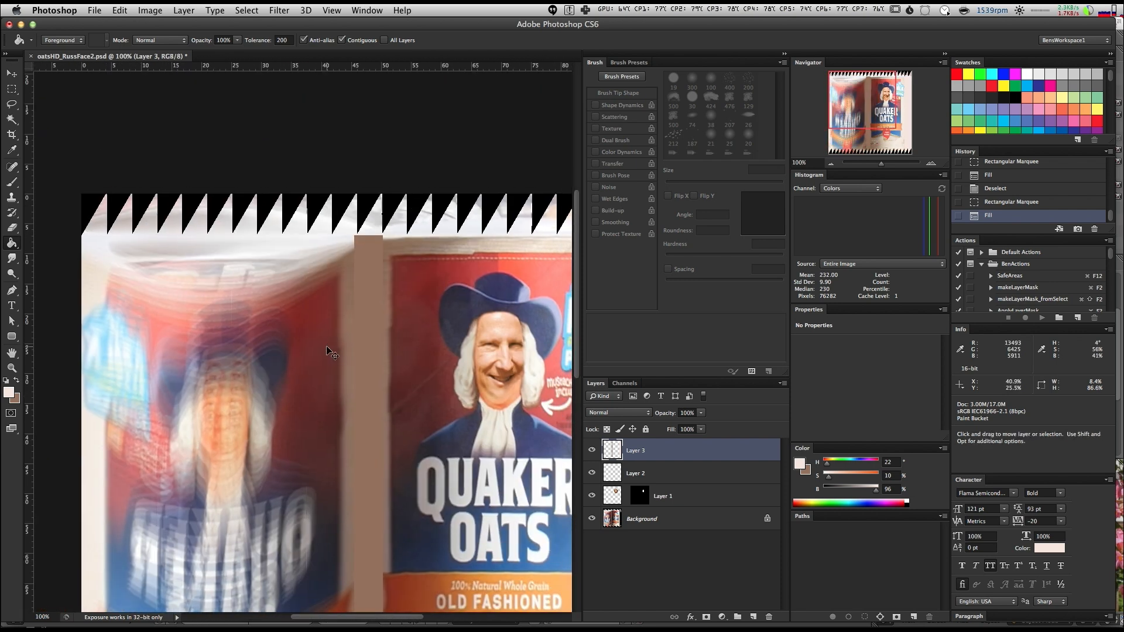
pyautogui.press('super+minus')
pyautogui.press('super+minus')
pyautogui.press('super+d')
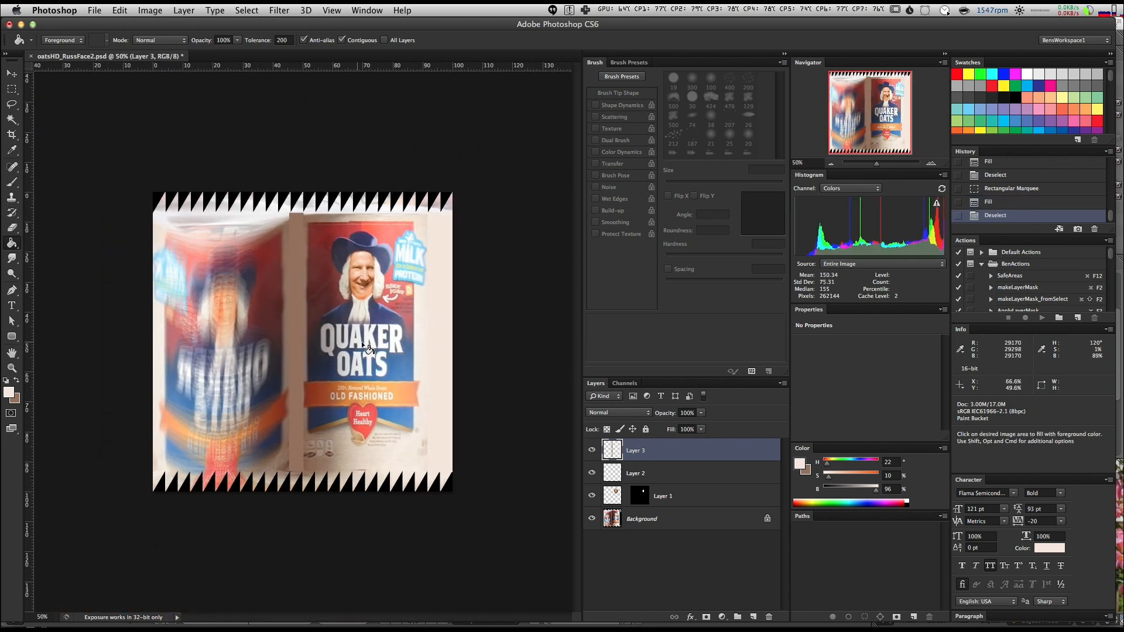
# Step: Add a new layer on top of the can texture and ready the Brush with the default black foreground color
pyautogui.press('super+plus')
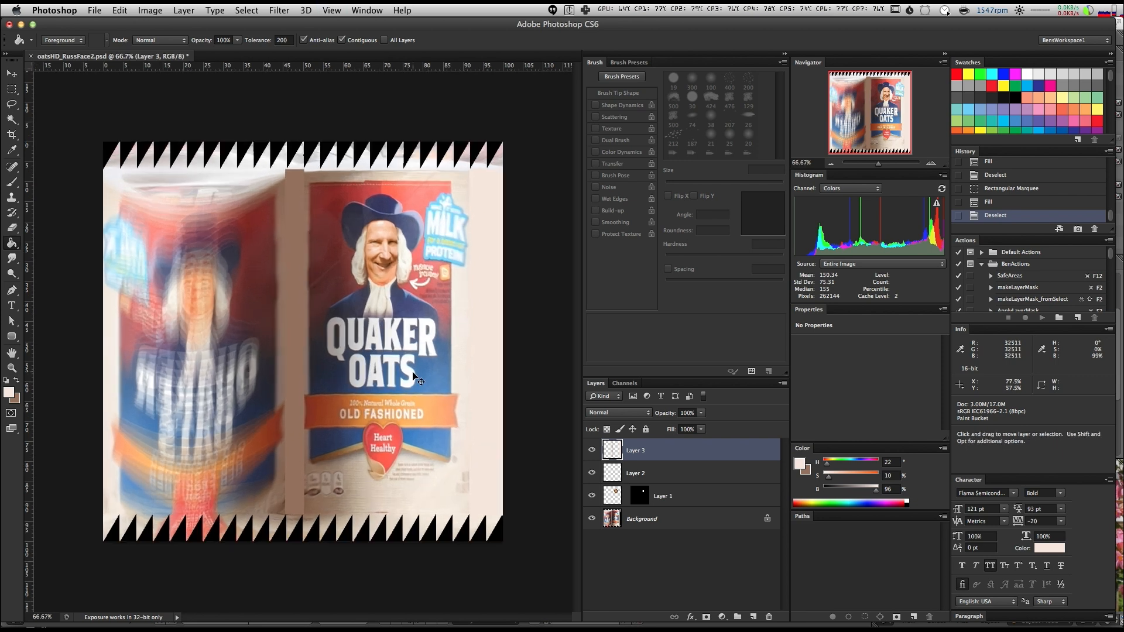
pyautogui.press('super+plus')
pyautogui.moveTo(412, 373); pyautogui.dragTo(372, 395)
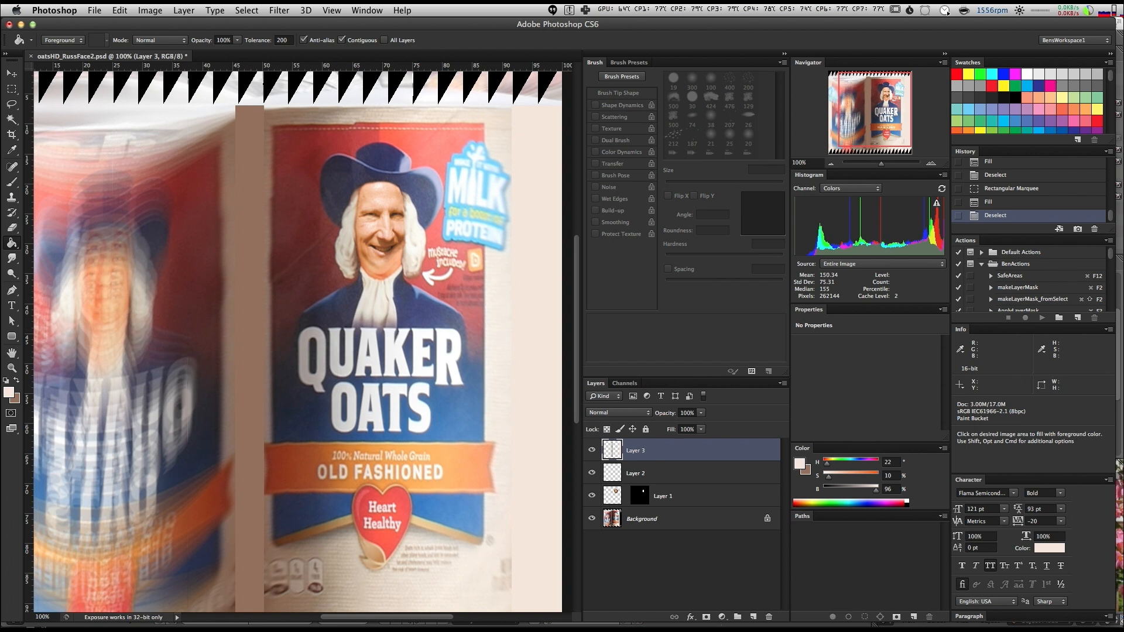
pyautogui.click(755, 616)
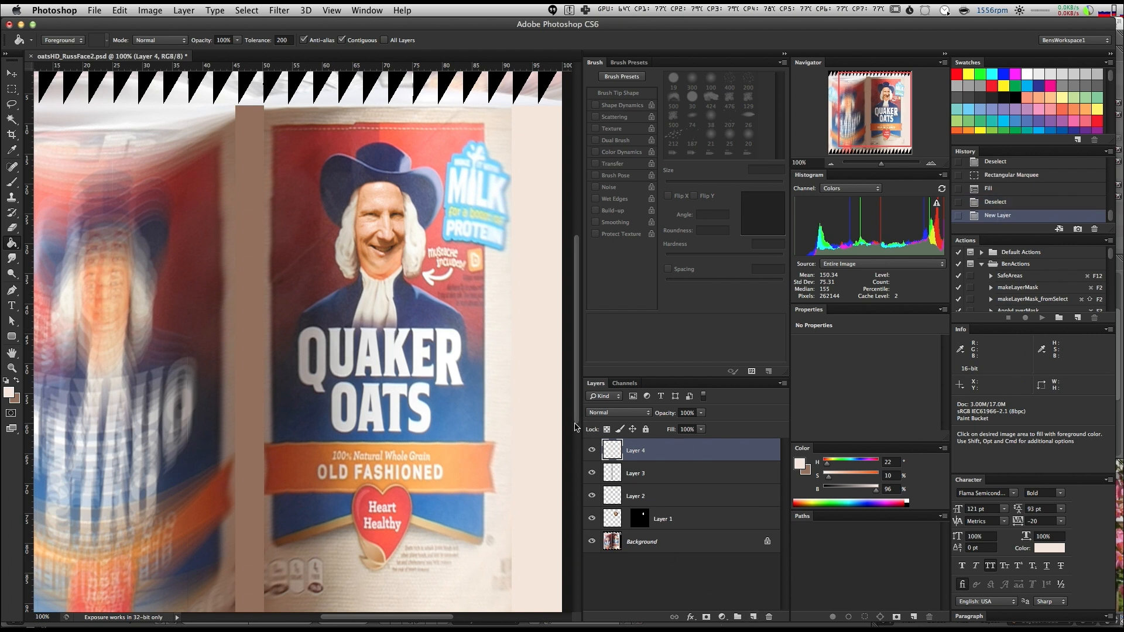
pyautogui.press('b')
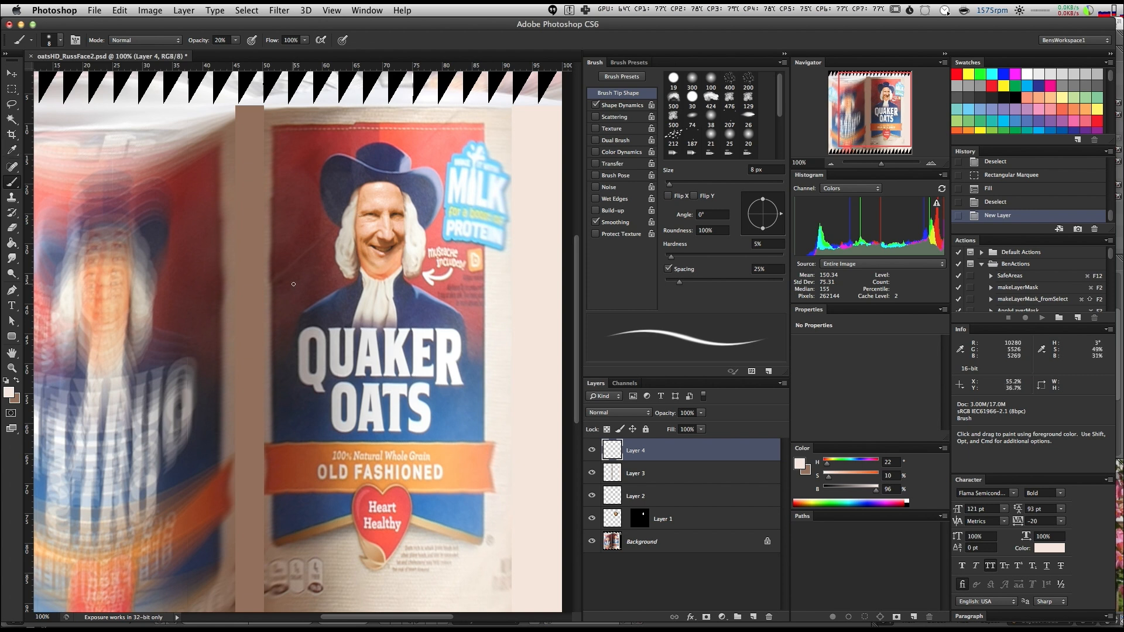
pyautogui.press('d')
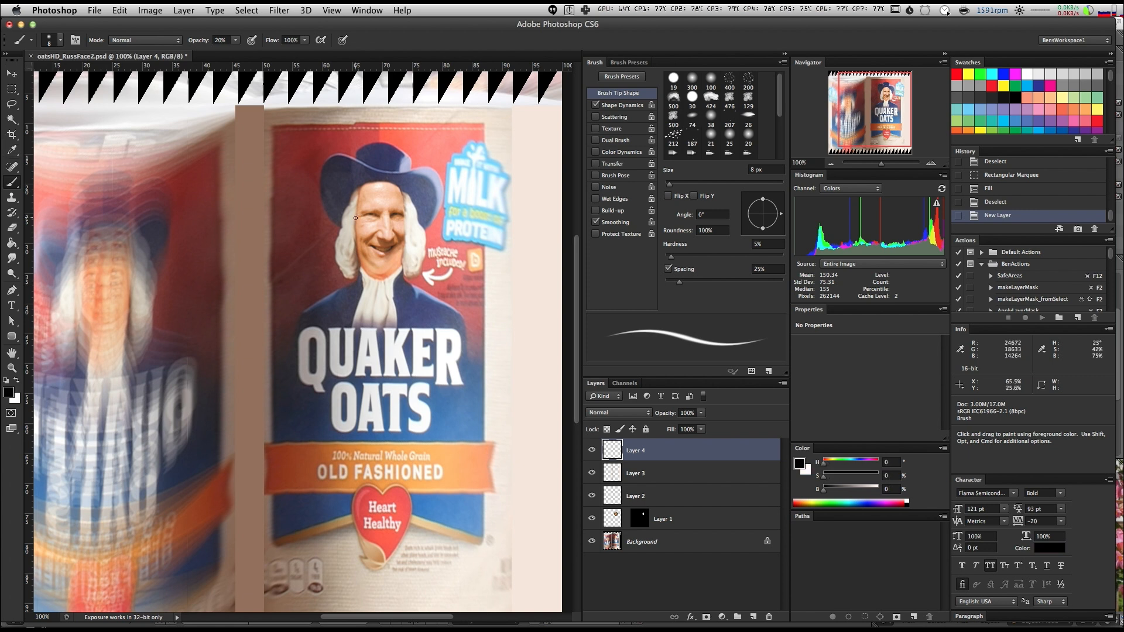
# Step: Paint a solid black, soft-edged blob over the face and hat using an 80 px brush at 2% hardness and 100% opacity
pyautogui.press(']')
pyautogui.press(']')
pyautogui.press(']')
pyautogui.press(']')
pyautogui.press(']')
pyautogui.press(']')
pyautogui.press(']')
pyautogui.press(']')
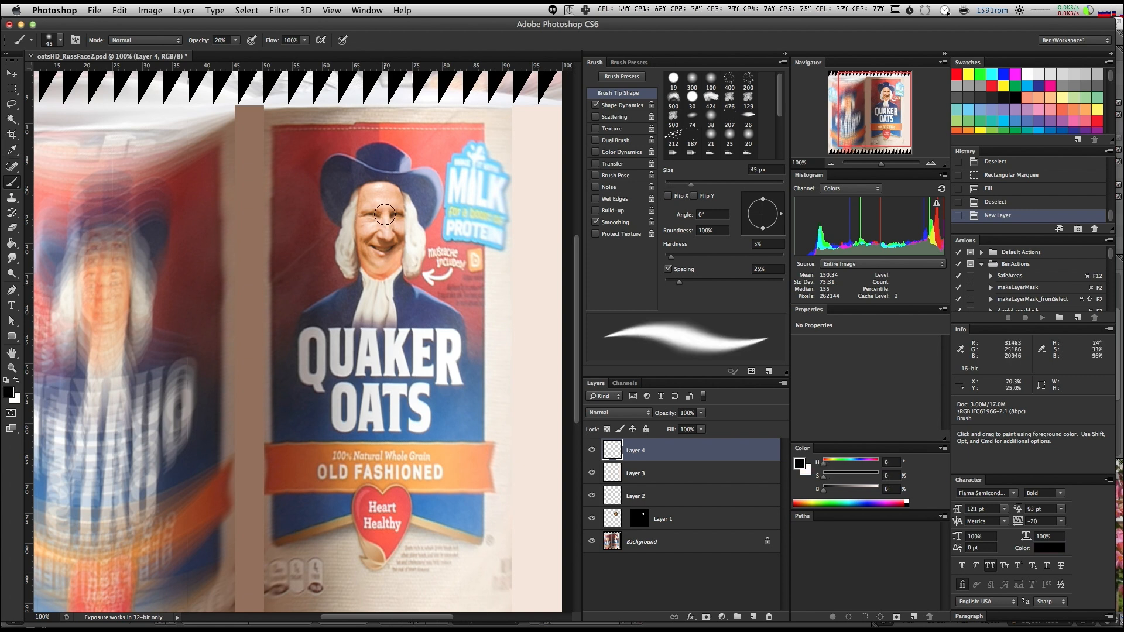
pyautogui.press(']')
pyautogui.rightClick(386, 214)
pyautogui.moveTo(407, 268); pyautogui.dragTo(403, 268)
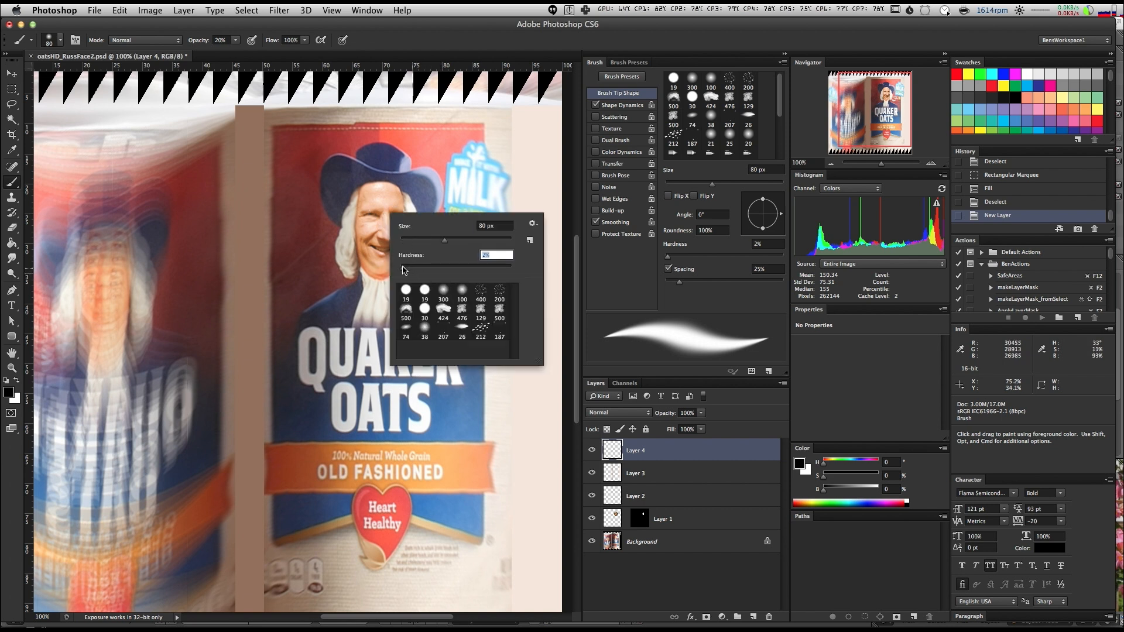
pyautogui.moveTo(363, 198); pyautogui.dragTo(353, 222)
pyautogui.moveTo(354, 210)
pyautogui.mouseDown()
pyautogui.moveTo(354, 224)
pyautogui.moveTo(369, 211)
pyautogui.moveTo(372, 221)
pyautogui.moveTo(364, 196)
pyautogui.moveTo(410, 238)
pyautogui.moveTo(369, 210)
pyautogui.moveTo(370, 241)
pyautogui.moveTo(339, 196)
pyautogui.moveTo(389, 213)
pyautogui.mouseUp()
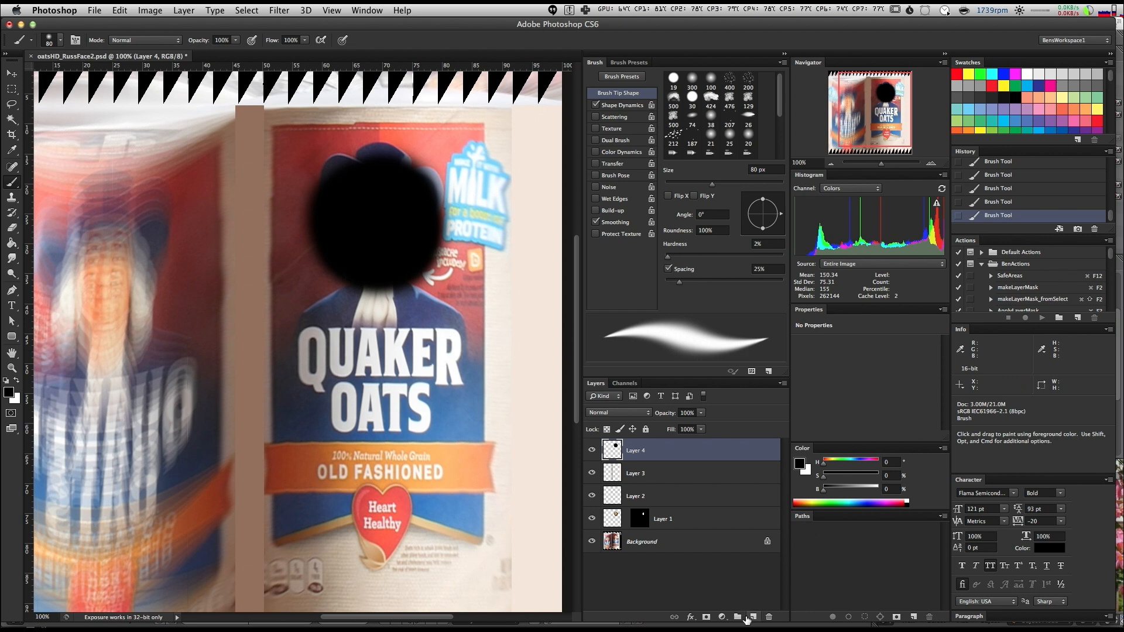
# Step: Add another layer directly beneath the black blob layer and fill it with white
pyautogui.click(746, 617)
pyautogui.moveTo(639, 455); pyautogui.dragTo(647, 476)
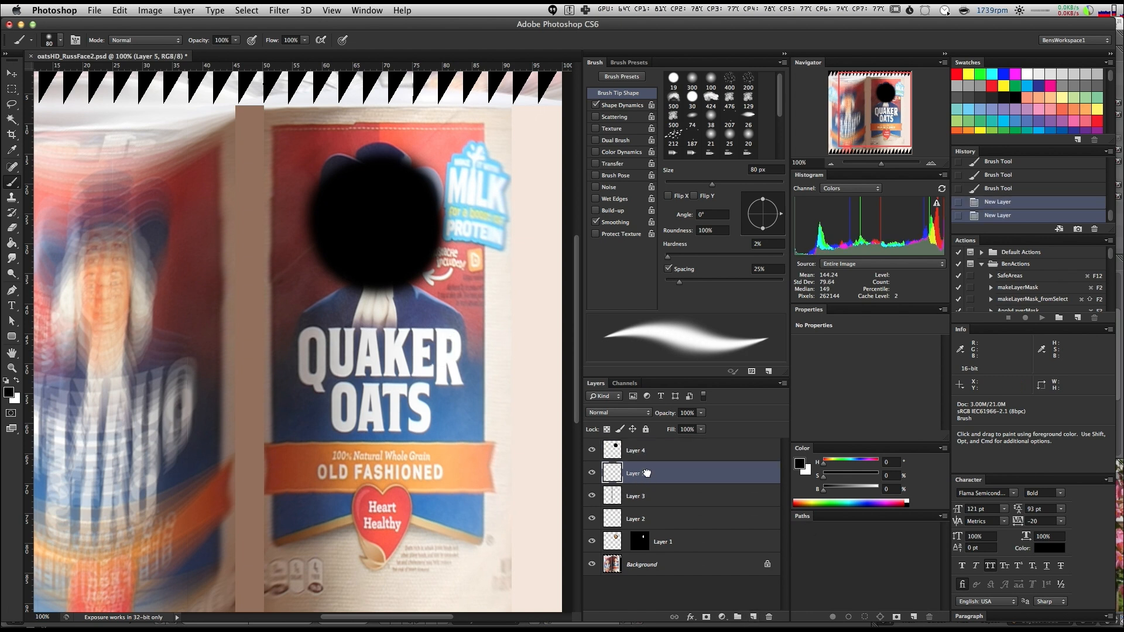
pyautogui.press('super+BackSpace')
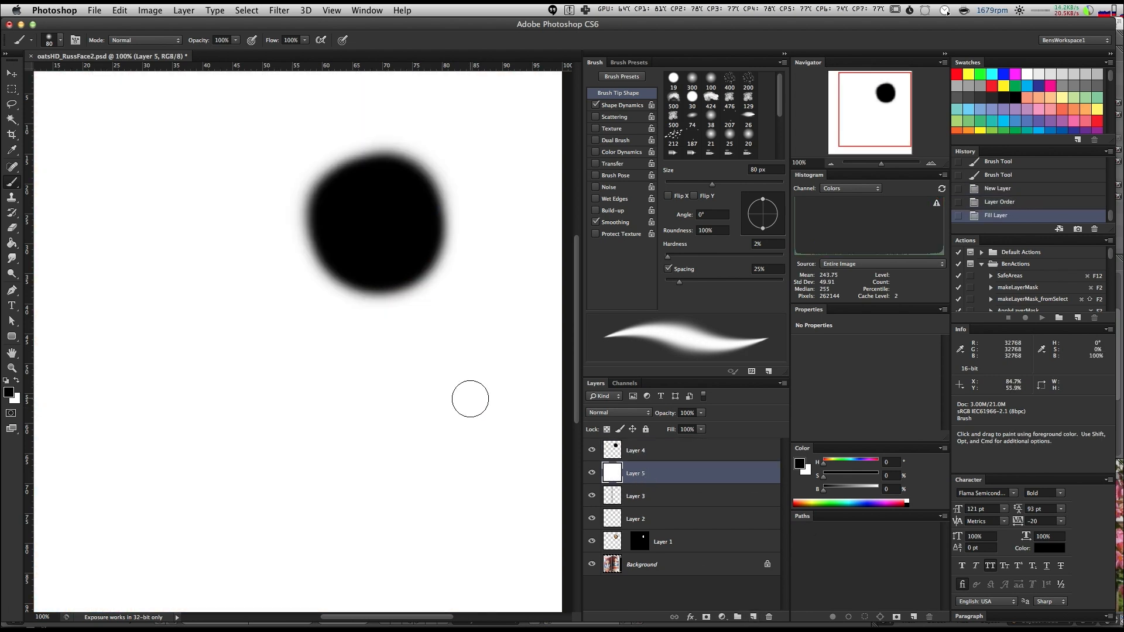
# Step: Export the black-and-white matte for web as a High quality JPEG named oatsHD_RussFace2_Matte.jpg in the OatsHD91_RussFace folder
pyautogui.press('super+minus')
pyautogui.press('alt+shift+super+s')
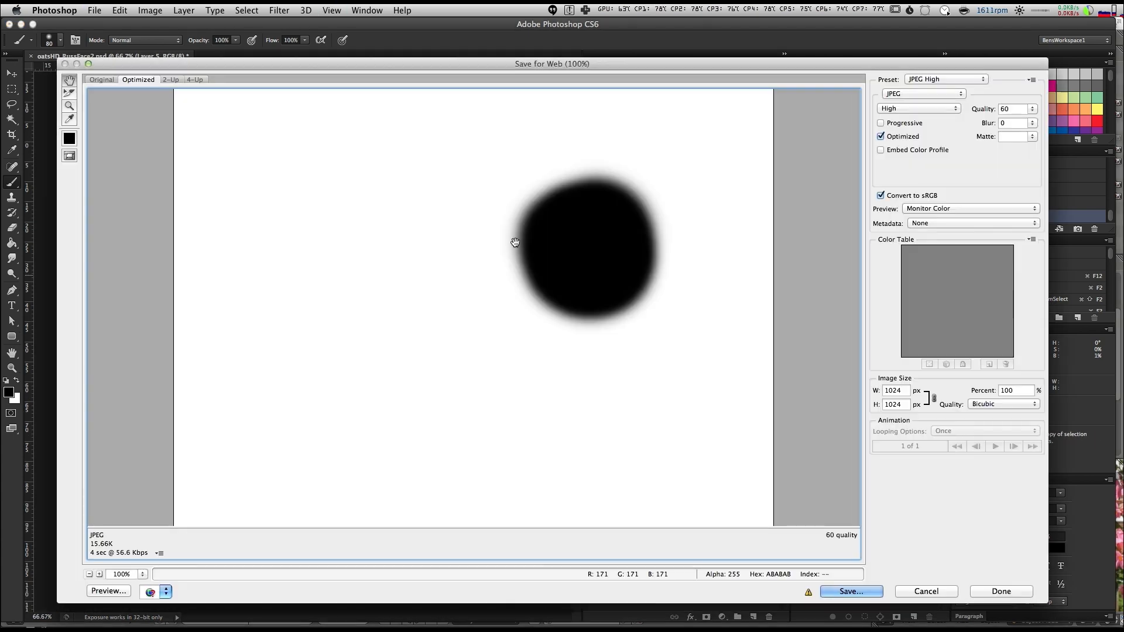
pyautogui.click(871, 593)
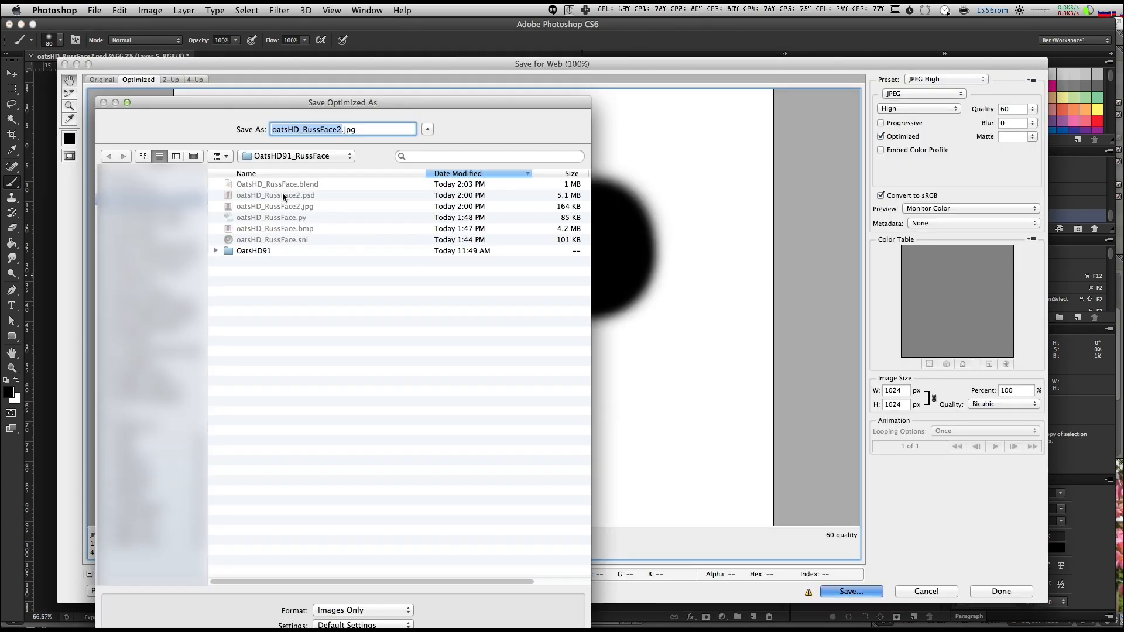
pyautogui.click(283, 197)
pyautogui.click(300, 206)
pyautogui.click(342, 129)
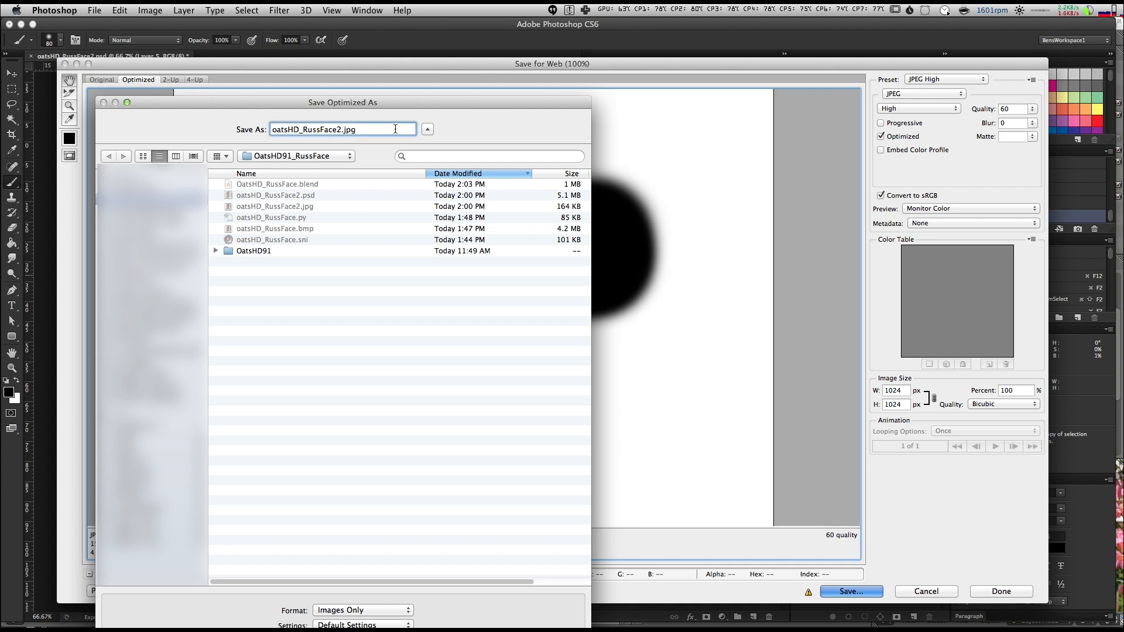
pyautogui.write('_Matte')
pyautogui.press('Return')
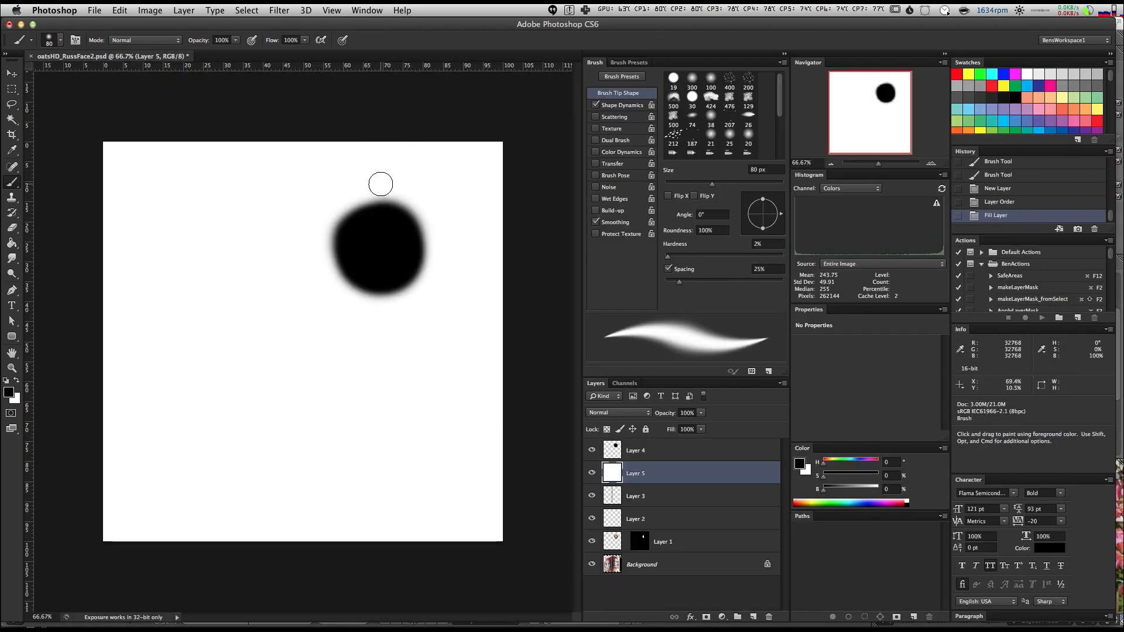
# Step: Switch to Blender, set the camera viewport to rendered shading and display the can's material nodes
pyautogui.press('super+Tab')
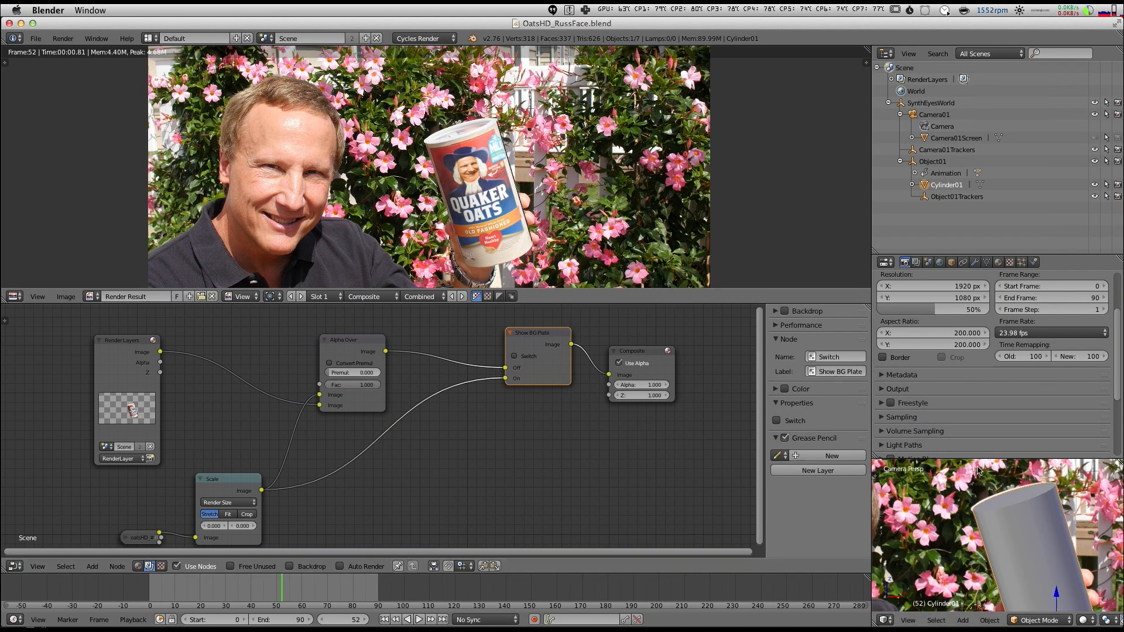
pyautogui.hotkey('shift', 'z')
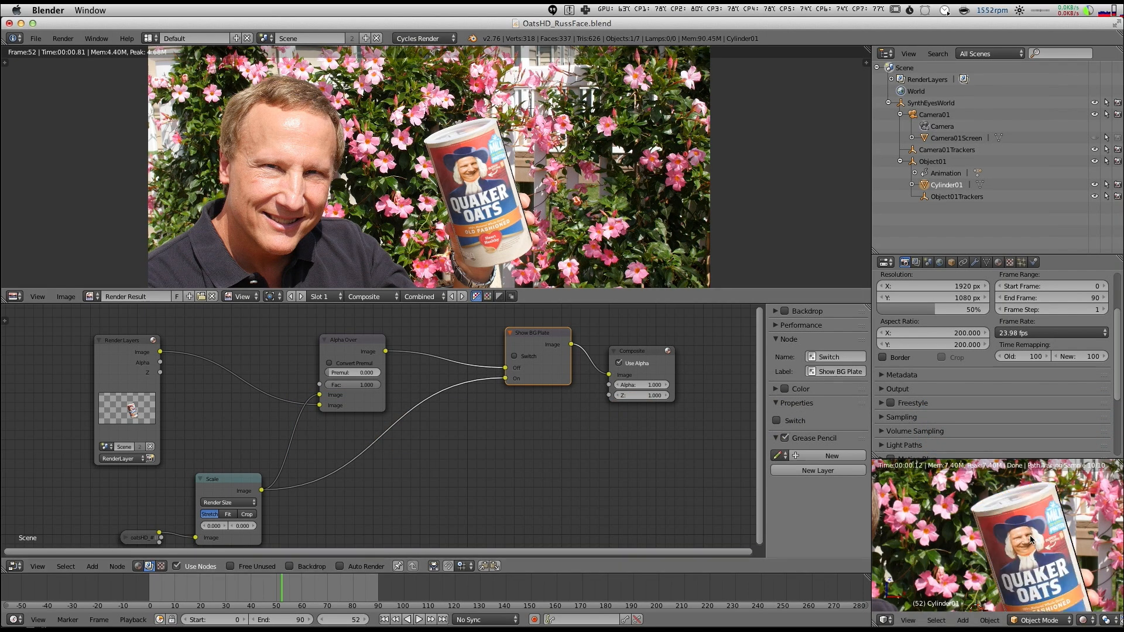
pyautogui.keyDown('shift'); pyautogui.moveTo(1030, 547); pyautogui.dragTo(1017, 532, button='middle'); pyautogui.keyUp('shift')
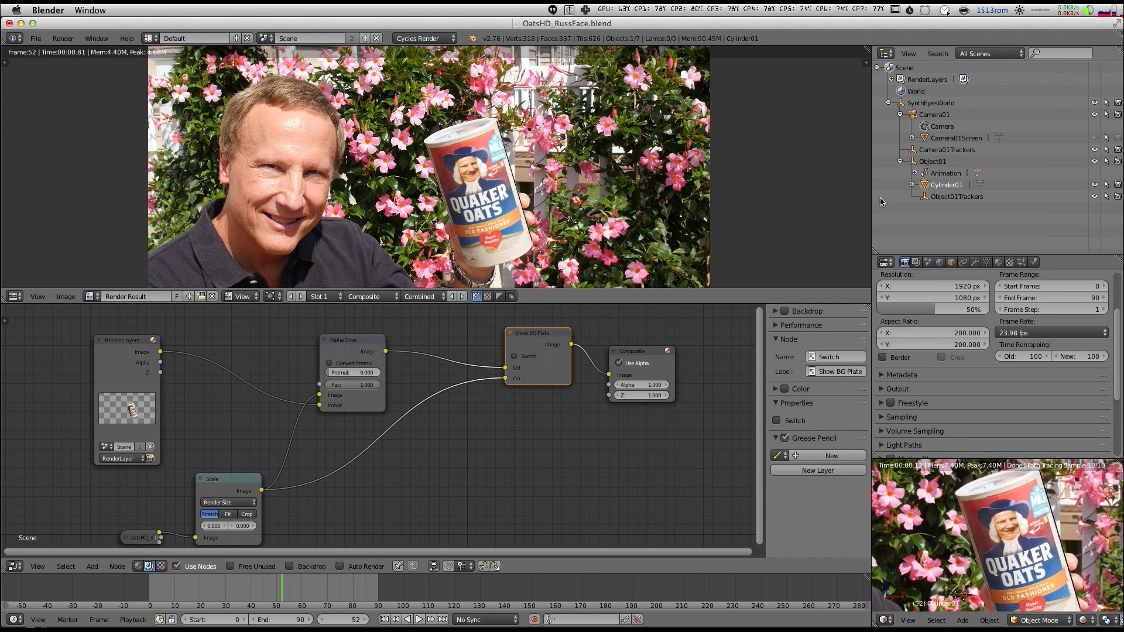
pyautogui.click(138, 566)
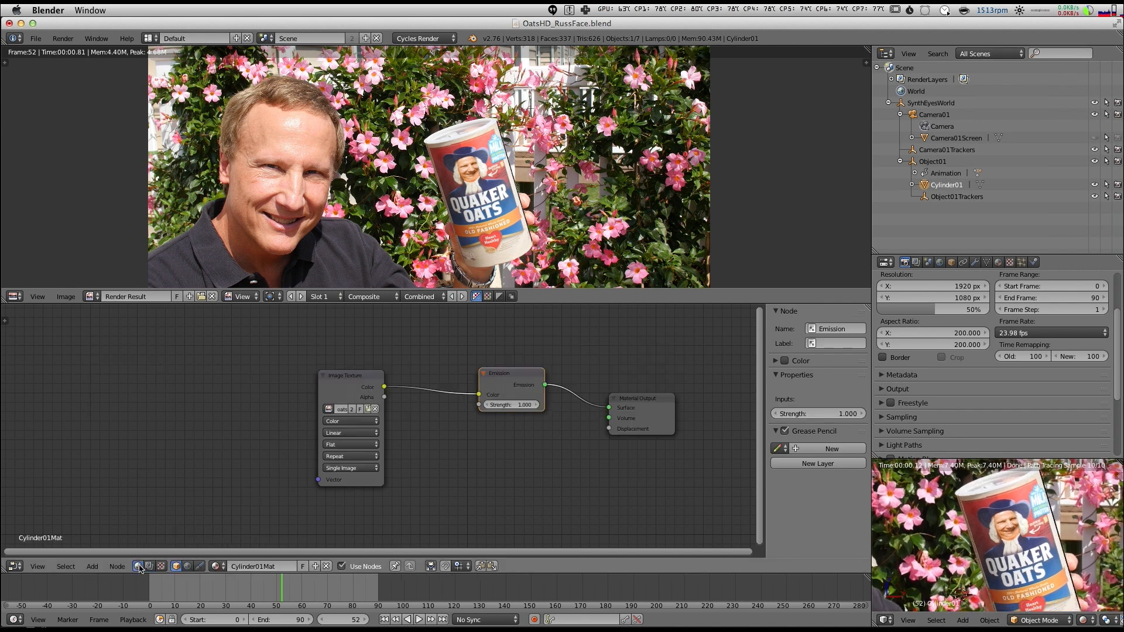
# Step: Add an Image Texture node to the can material and load oatsHD_RussFace2_Matte.jpg into it
pyautogui.moveTo(425, 461); pyautogui.dragTo(362, 443, button='middle')
pyautogui.hotkey('shift', 'a')
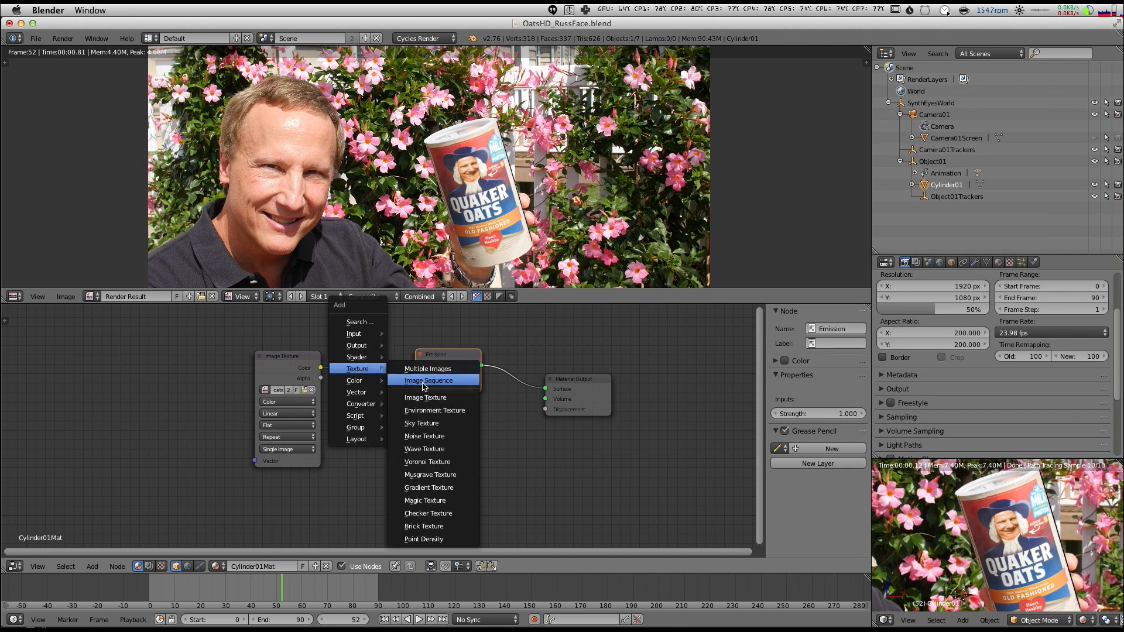
pyautogui.click(428, 399)
pyautogui.click(368, 430)
pyautogui.click(377, 466)
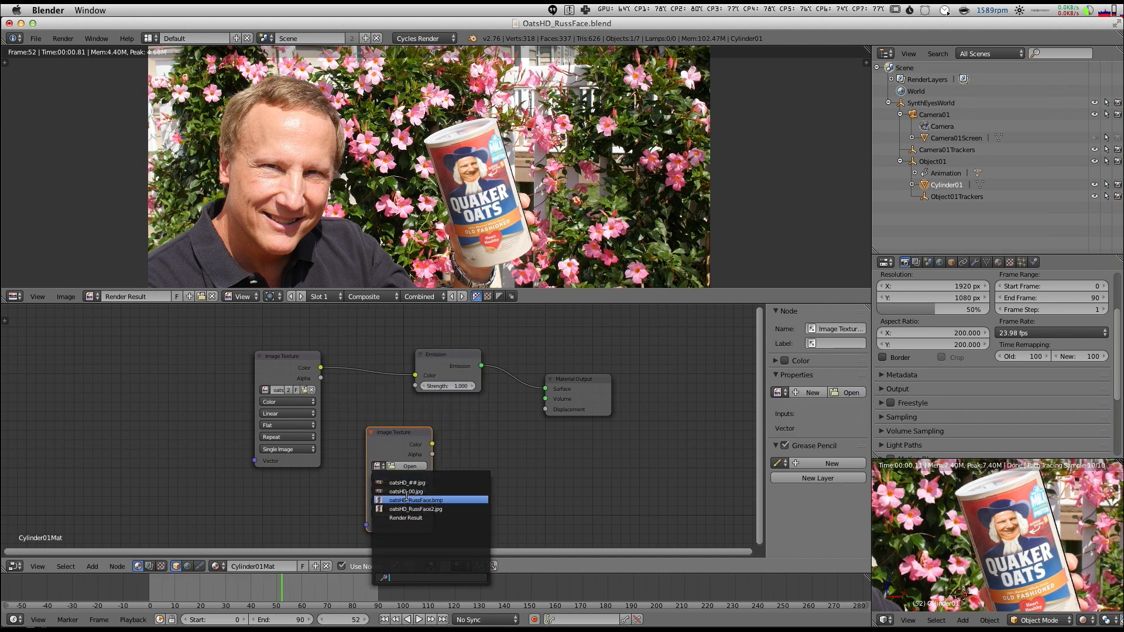
pyautogui.click(541, 458)
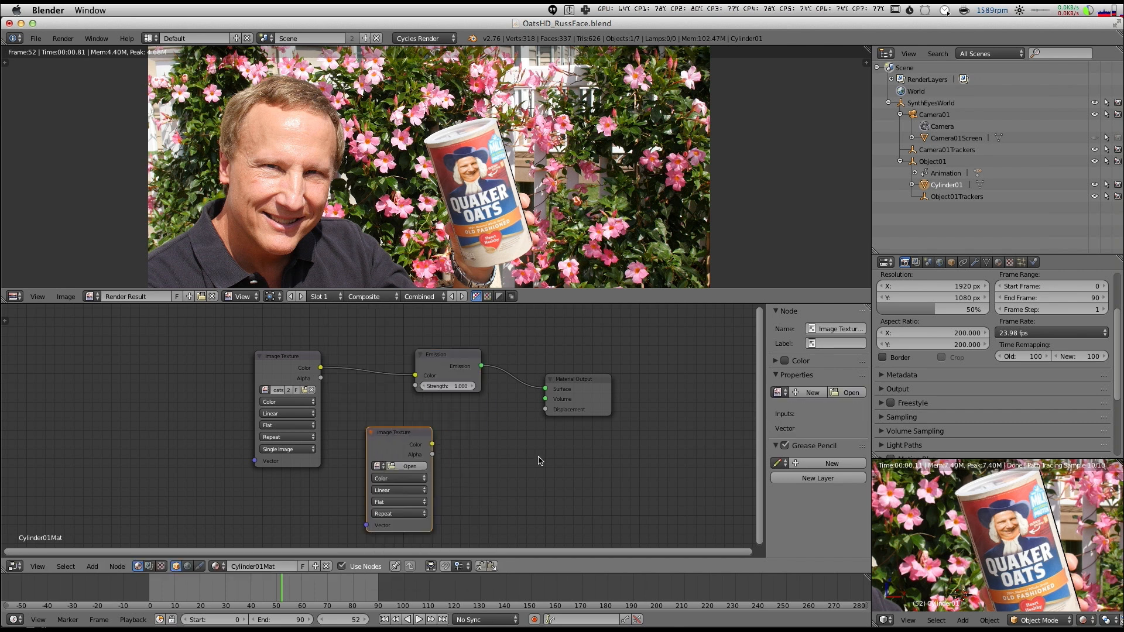
pyautogui.click(414, 470)
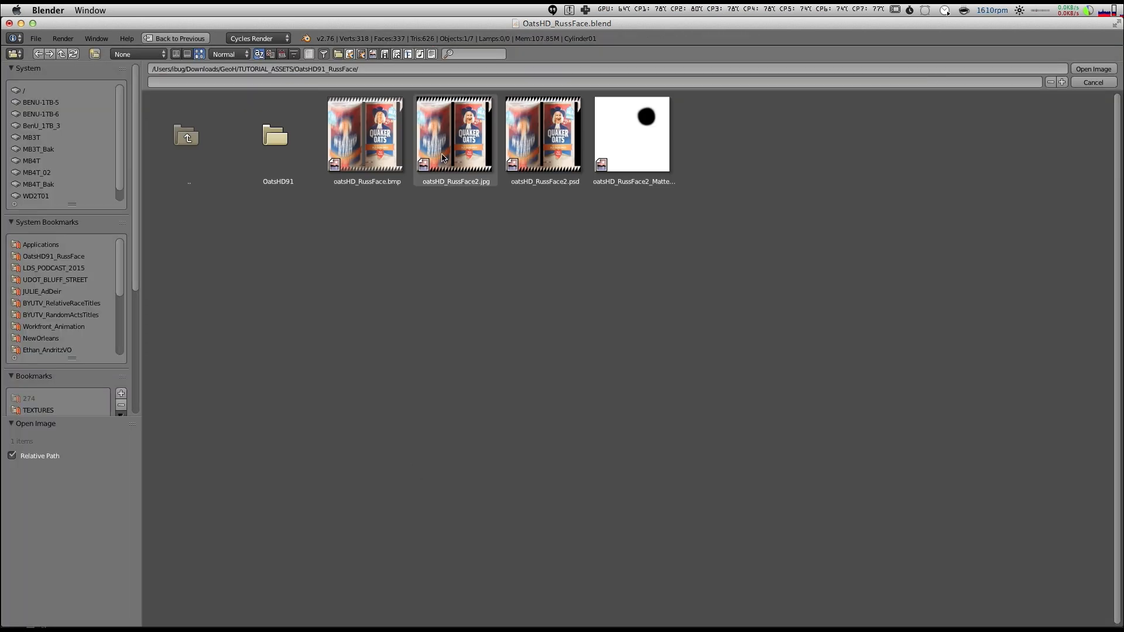
pyautogui.doubleClick(643, 129)
# Step: Spread out the material nodes and feed the matte image's color into the Emission shader to preview it on the can
pyautogui.moveTo(428, 470); pyautogui.dragTo(229, 385)
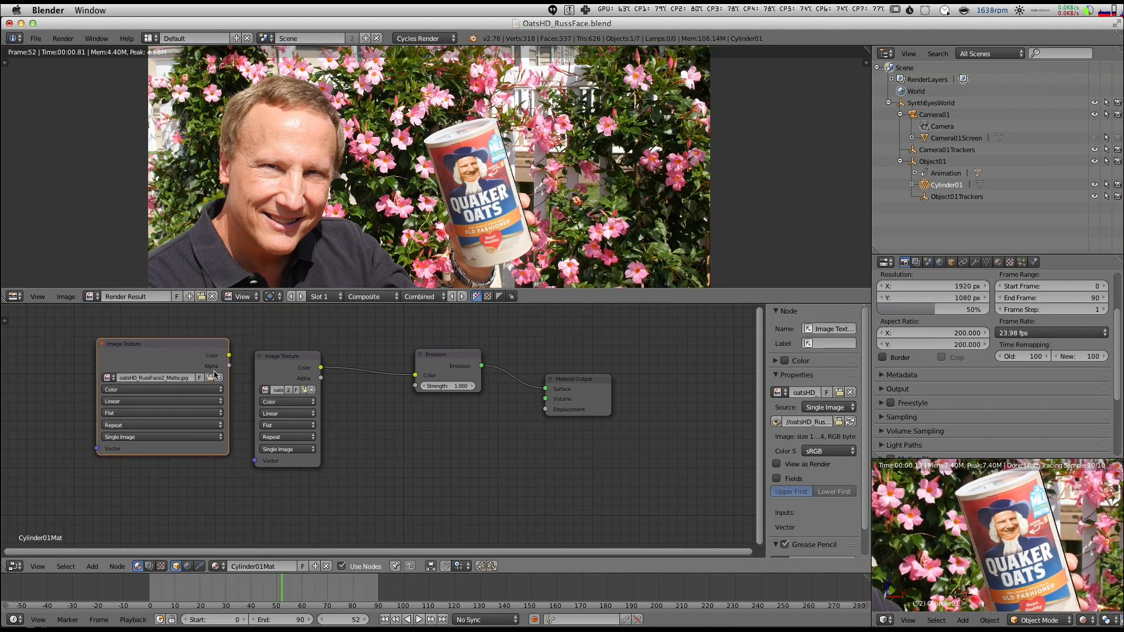
pyautogui.moveTo(151, 364); pyautogui.dragTo(413, 452)
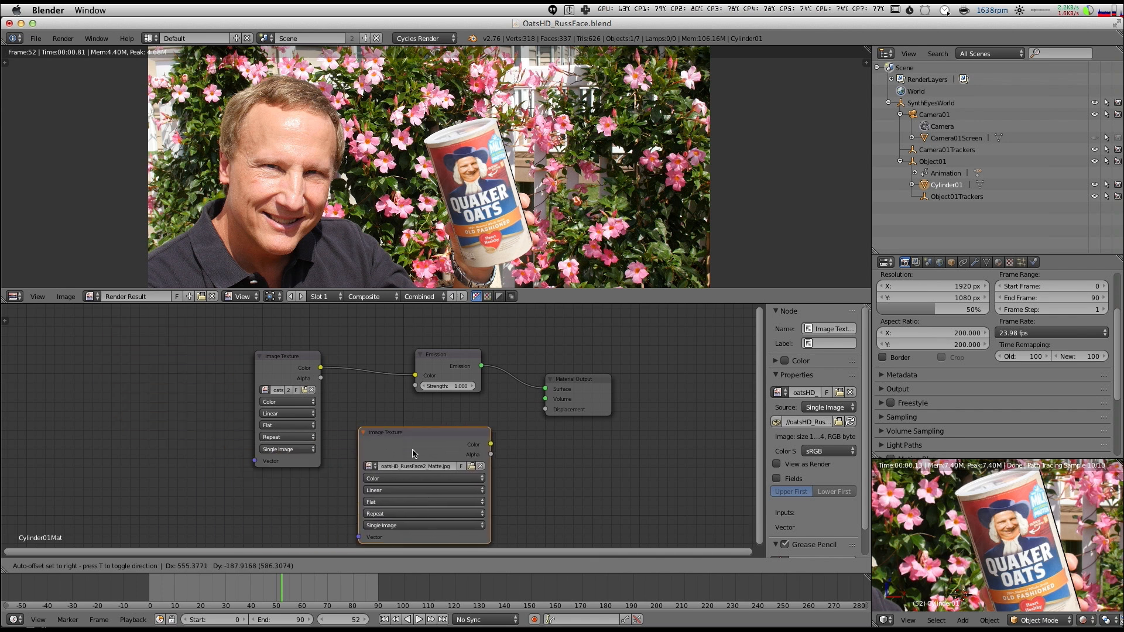
pyautogui.moveTo(280, 375); pyautogui.dragTo(203, 364)
pyautogui.moveTo(424, 361); pyautogui.dragTo(386, 357)
pyautogui.moveTo(412, 446); pyautogui.dragTo(112, 425)
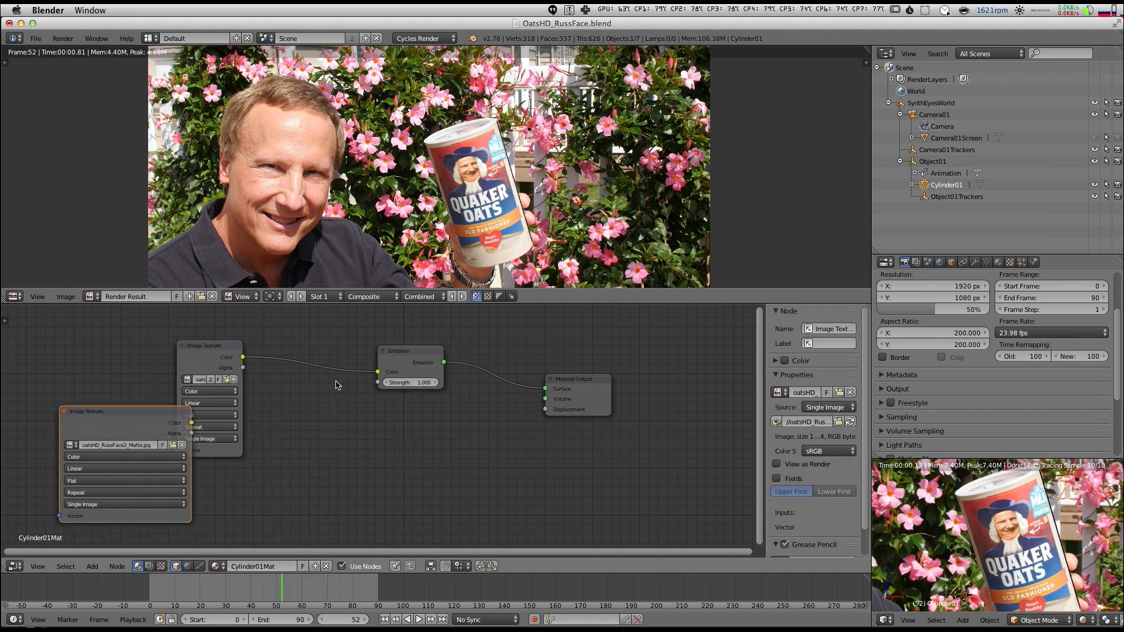
pyautogui.moveTo(223, 371); pyautogui.dragTo(36, 358)
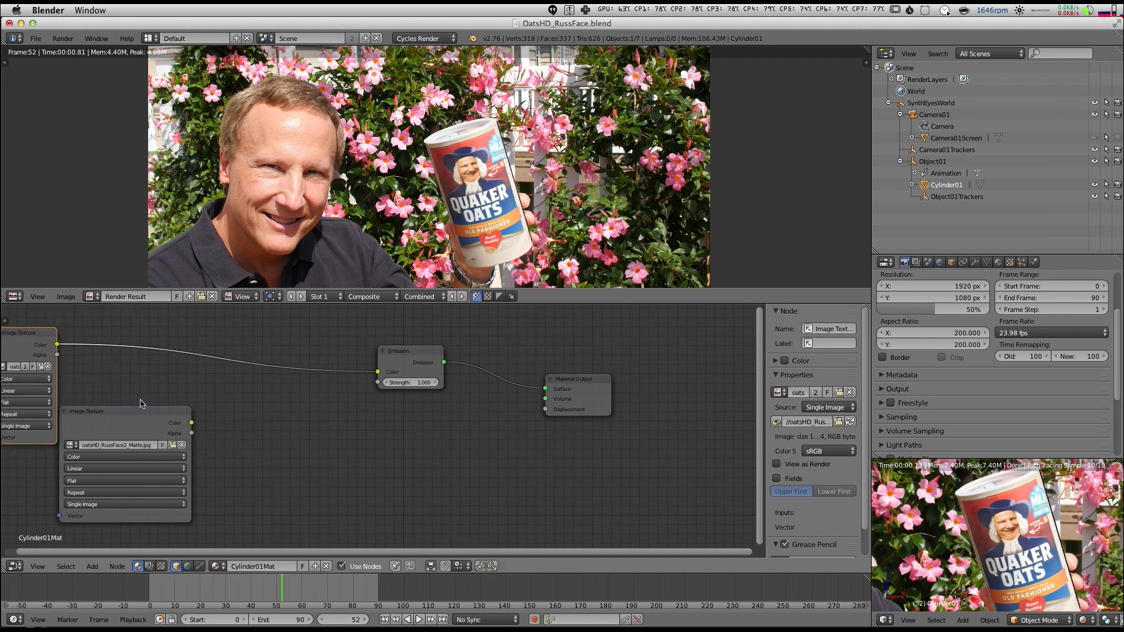
pyautogui.moveTo(192, 422); pyautogui.dragTo(378, 372)
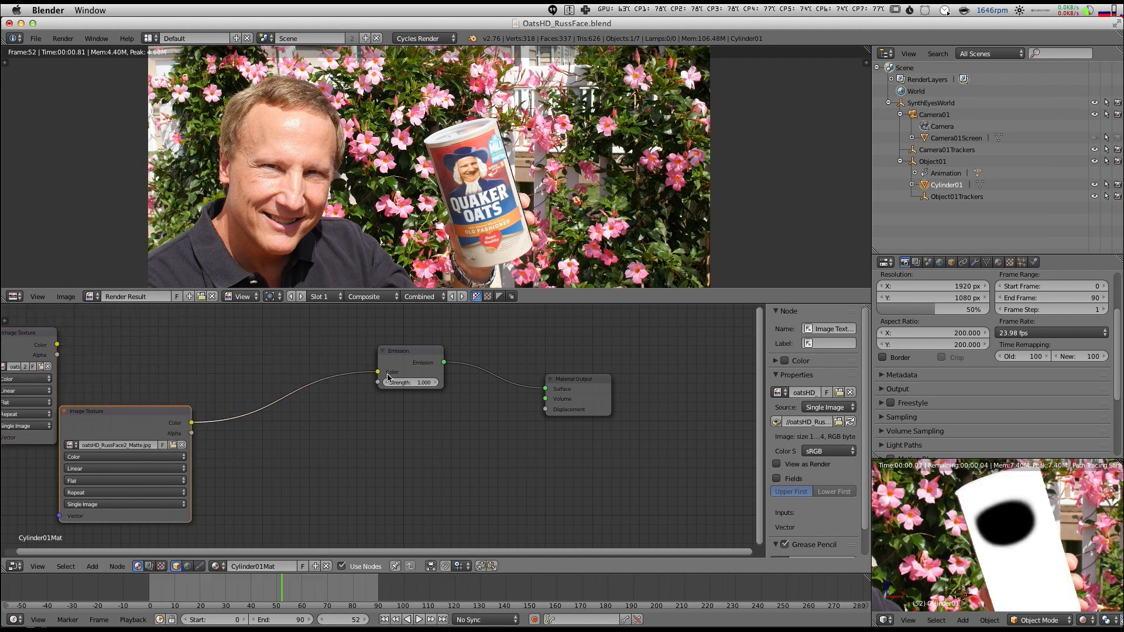
# Step: Collapse the matte node above the can texture node and relink the can texture's color to the Emission shader
pyautogui.moveTo(70, 419); pyautogui.dragTo(135, 334)
pyautogui.click(106, 312)
pyautogui.moveTo(27, 336); pyautogui.dragTo(378, 372)
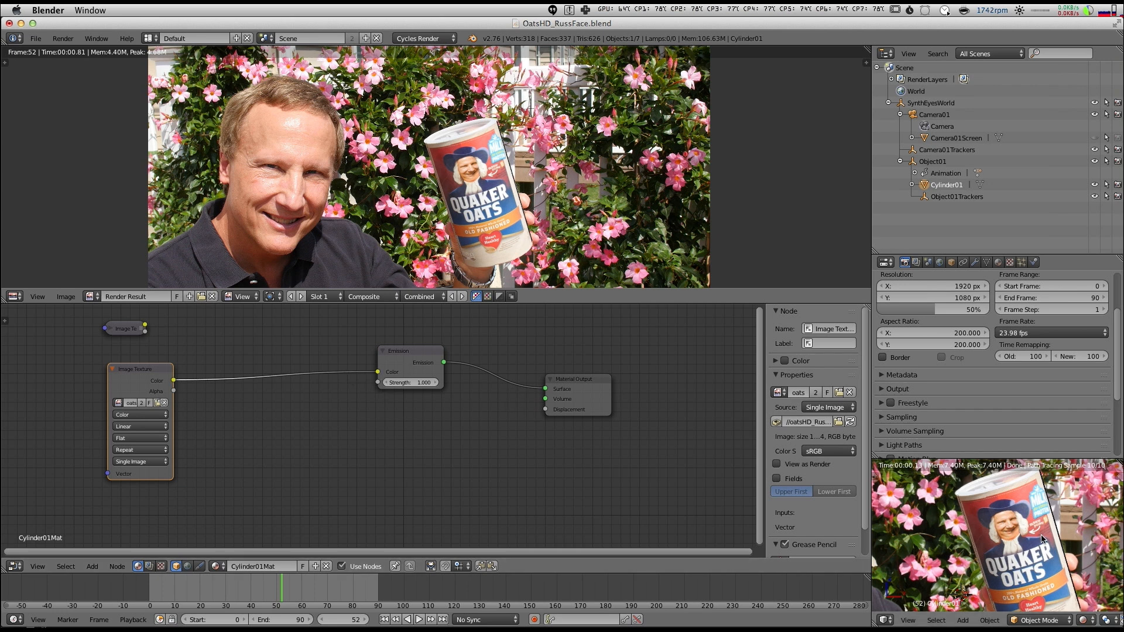
# Step: Add a Holdout shader below the Emission node and connect it to the Material Output's Surface
pyautogui.hotkey('shift', 'a')
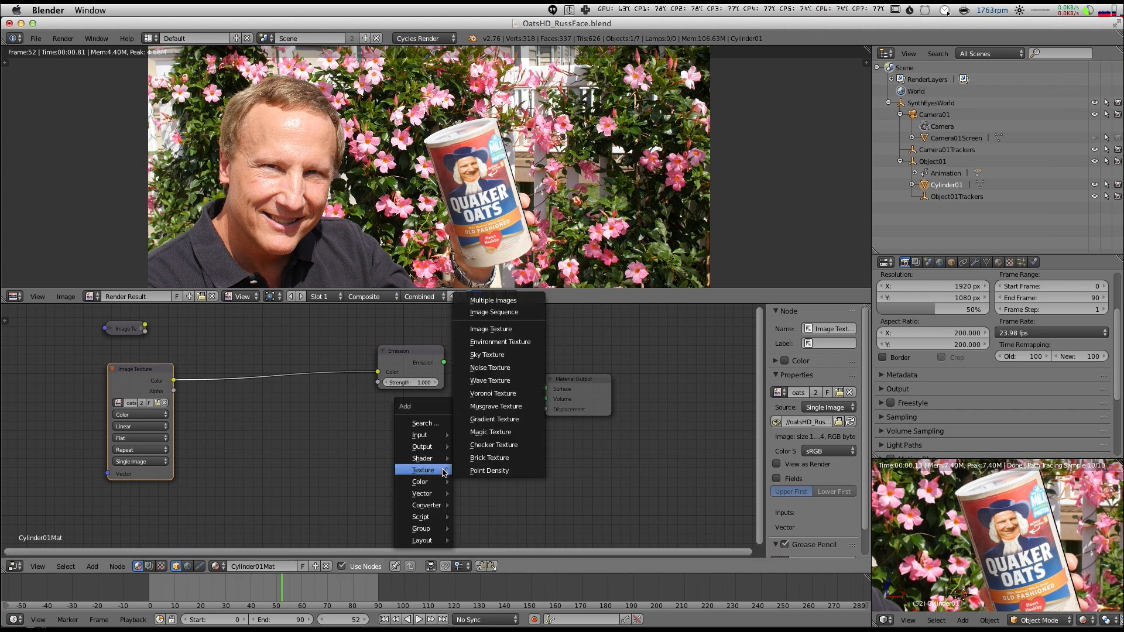
pyautogui.moveTo(424, 462)
pyautogui.click(474, 434)
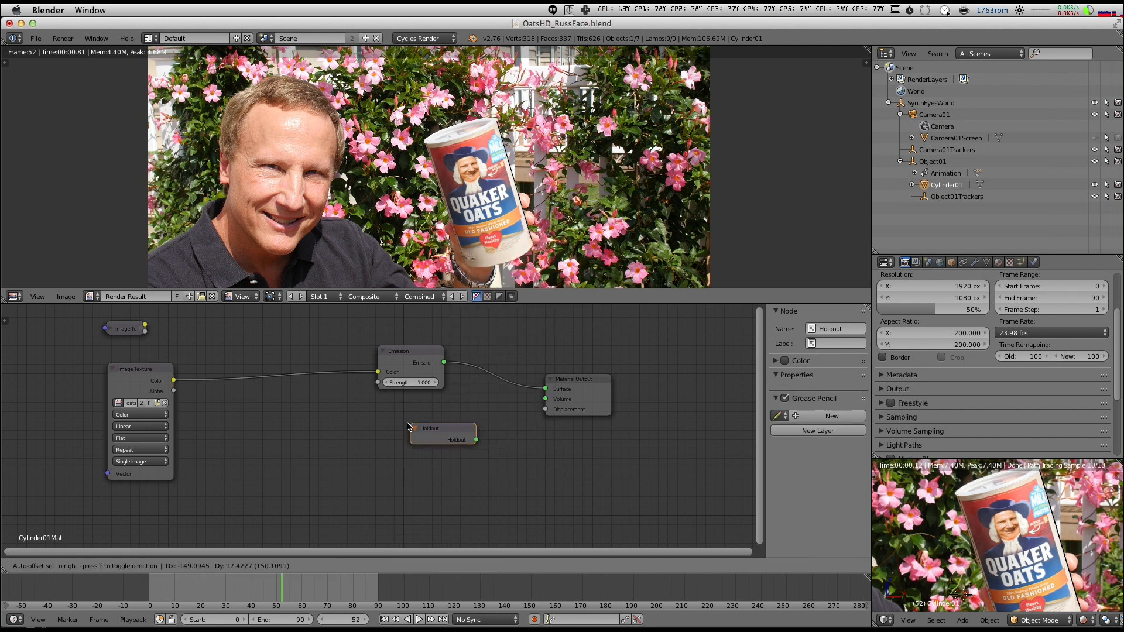
pyautogui.click(351, 423)
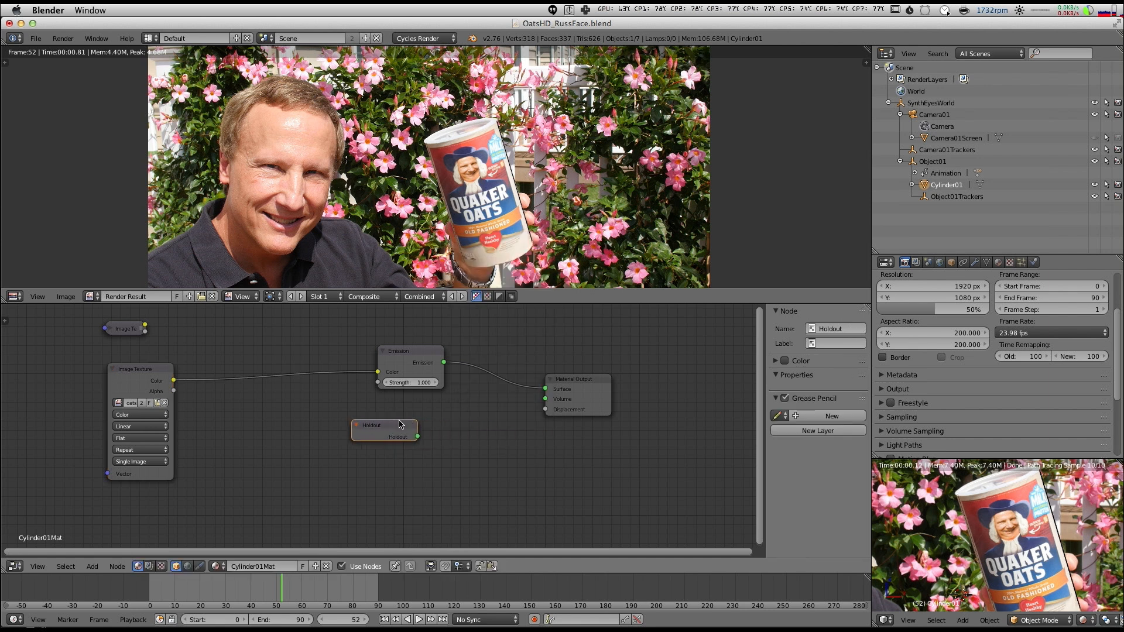
pyautogui.moveTo(418, 438); pyautogui.dragTo(546, 389)
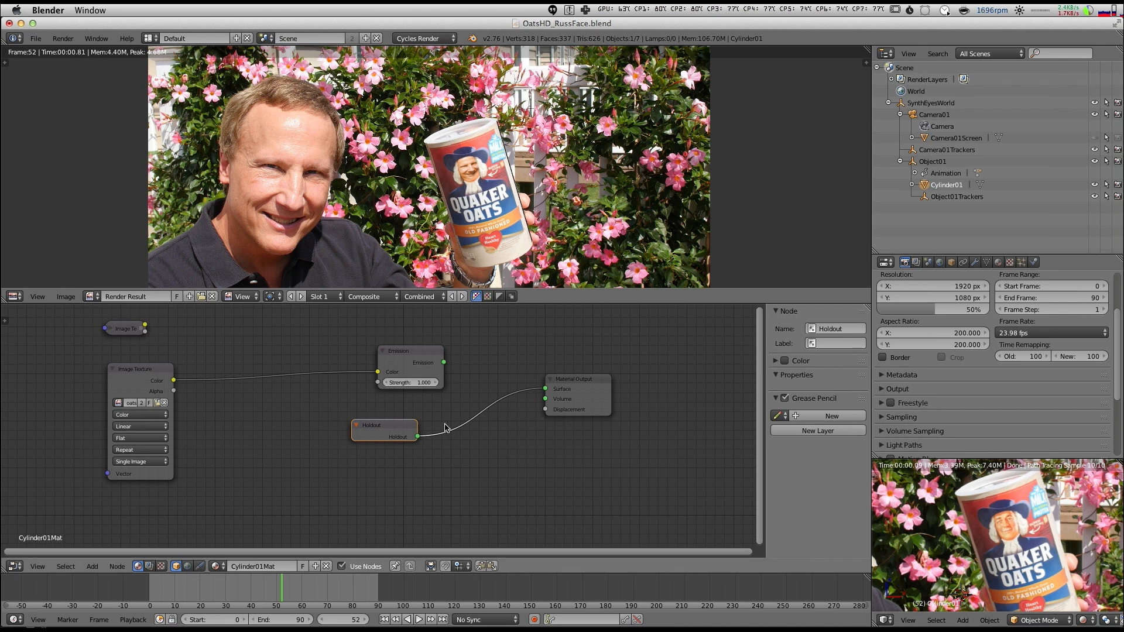
# Step: Insert a Mix Shader before the Material Output, with Emission as its first shader and Holdout as its second
pyautogui.moveTo(402, 366); pyautogui.dragTo(358, 414)
pyautogui.hotkey('shift', 'a')
pyautogui.moveTo(428, 375)
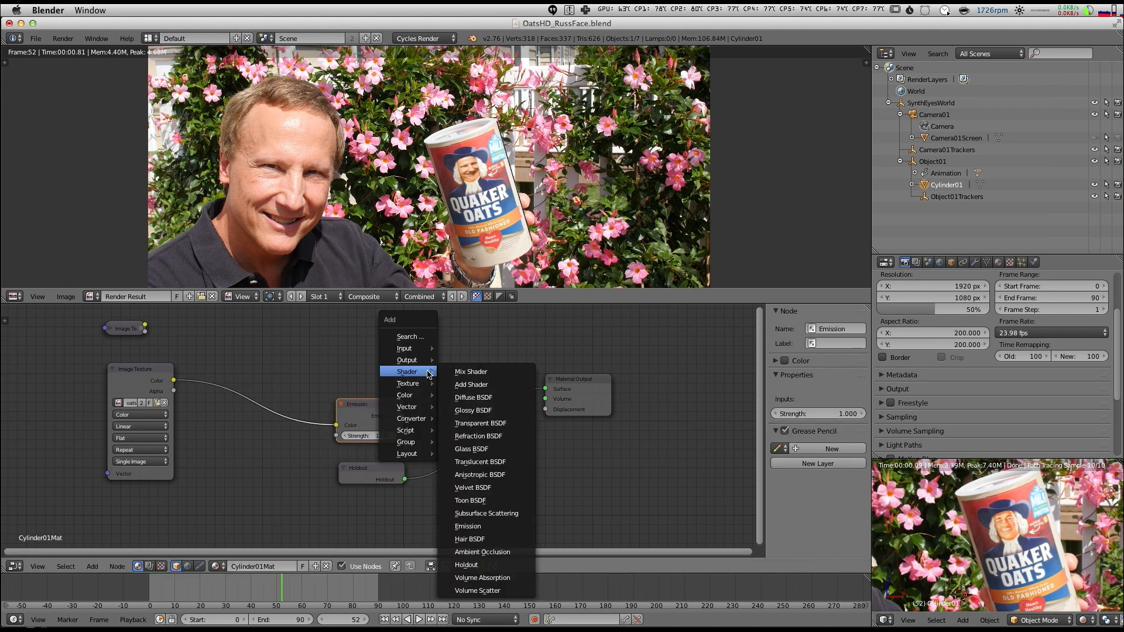
pyautogui.click(470, 372)
pyautogui.click(415, 415)
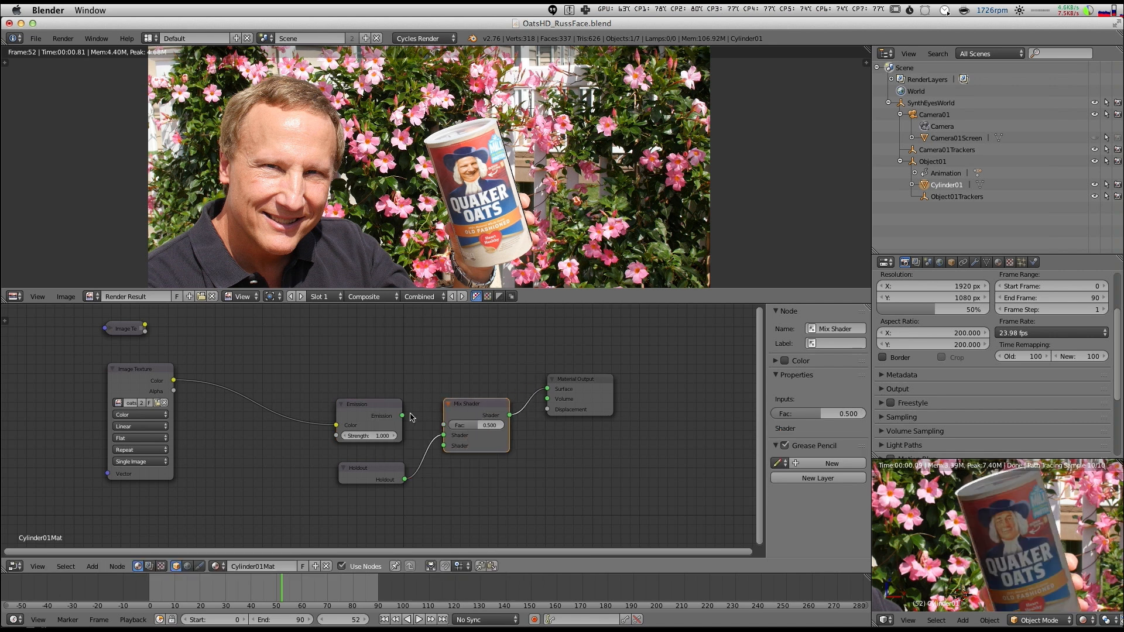
pyautogui.moveTo(403, 416); pyautogui.dragTo(443, 435)
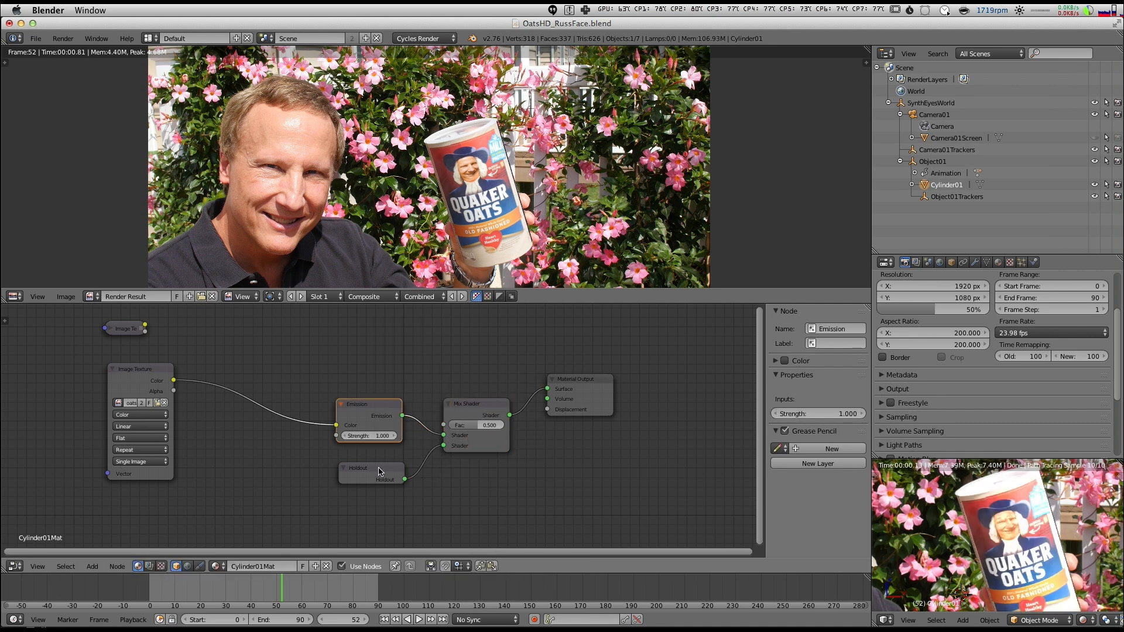
# Step: Test the Mix Shader's factor at 1.000 and link the collapsed matte texture's color to its Fac input
pyautogui.moveTo(483, 427); pyautogui.dragTo(512, 426)
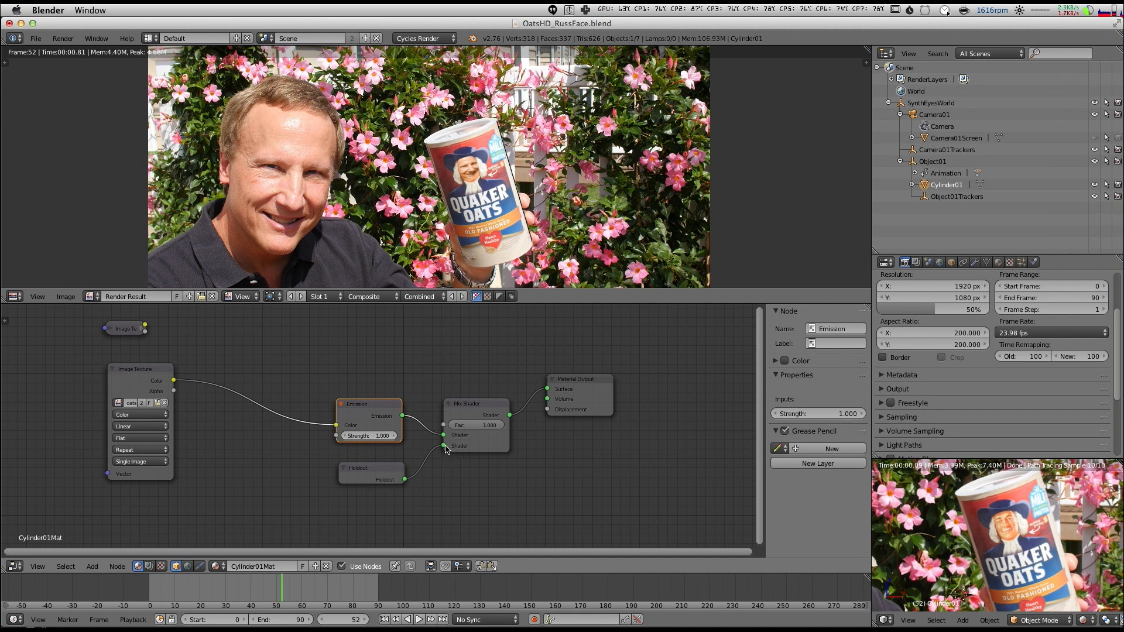
pyautogui.moveTo(491, 426)
pyautogui.mouseDown()
pyautogui.moveTo(455, 426)
pyautogui.moveTo(504, 427)
pyautogui.mouseUp()
pyautogui.moveTo(125, 330); pyautogui.dragTo(382, 384)
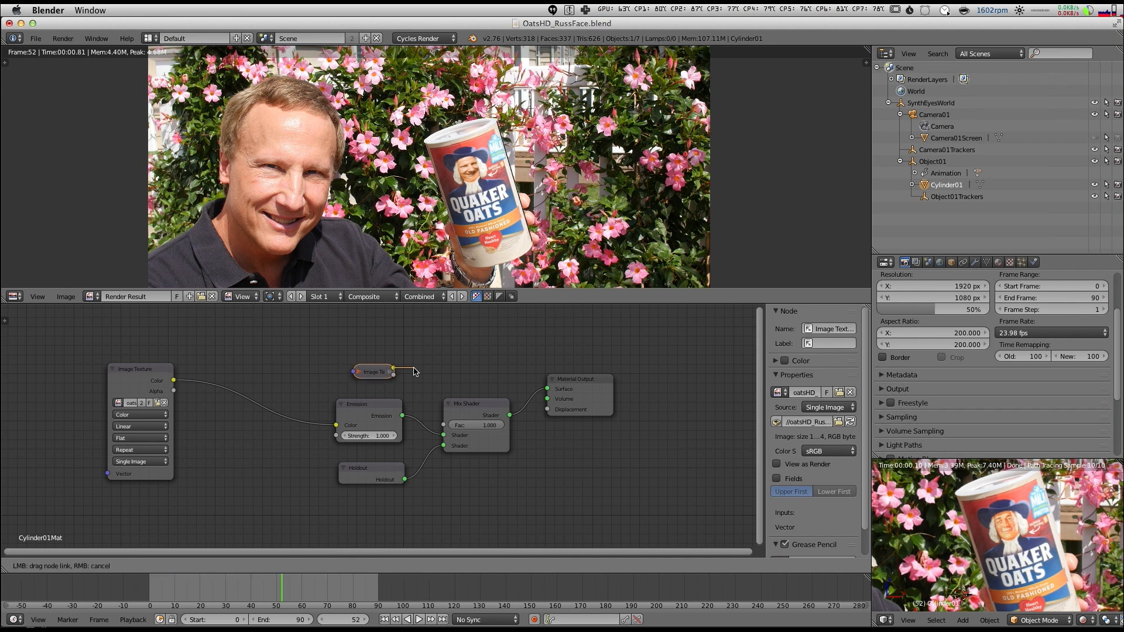
pyautogui.click(359, 372)
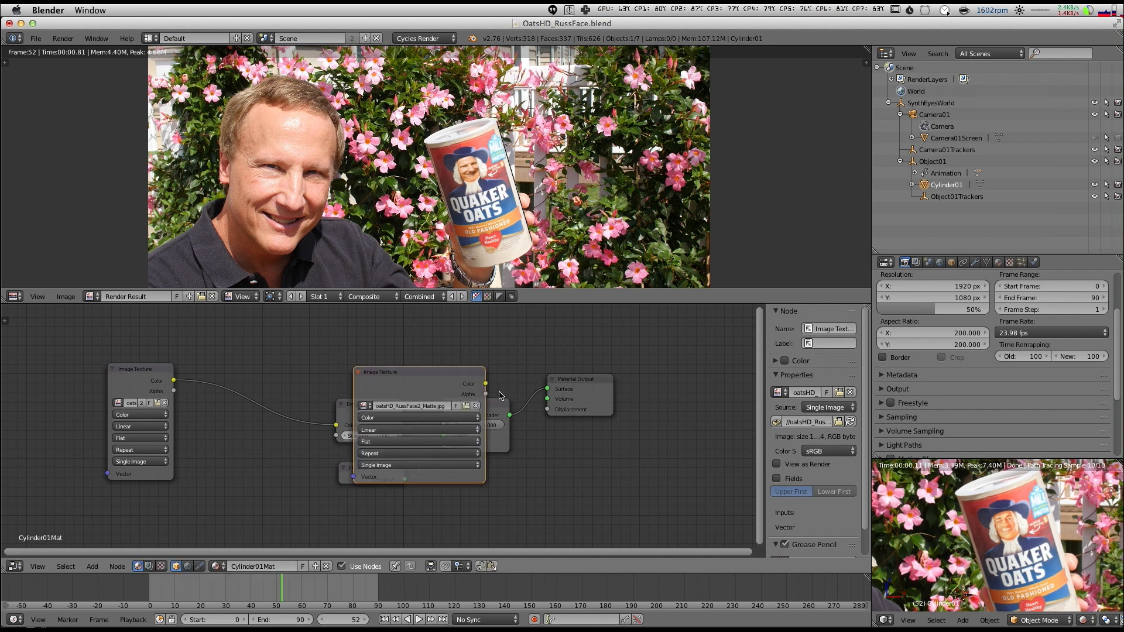
pyautogui.click(358, 372)
pyautogui.moveTo(394, 368); pyautogui.dragTo(448, 424)
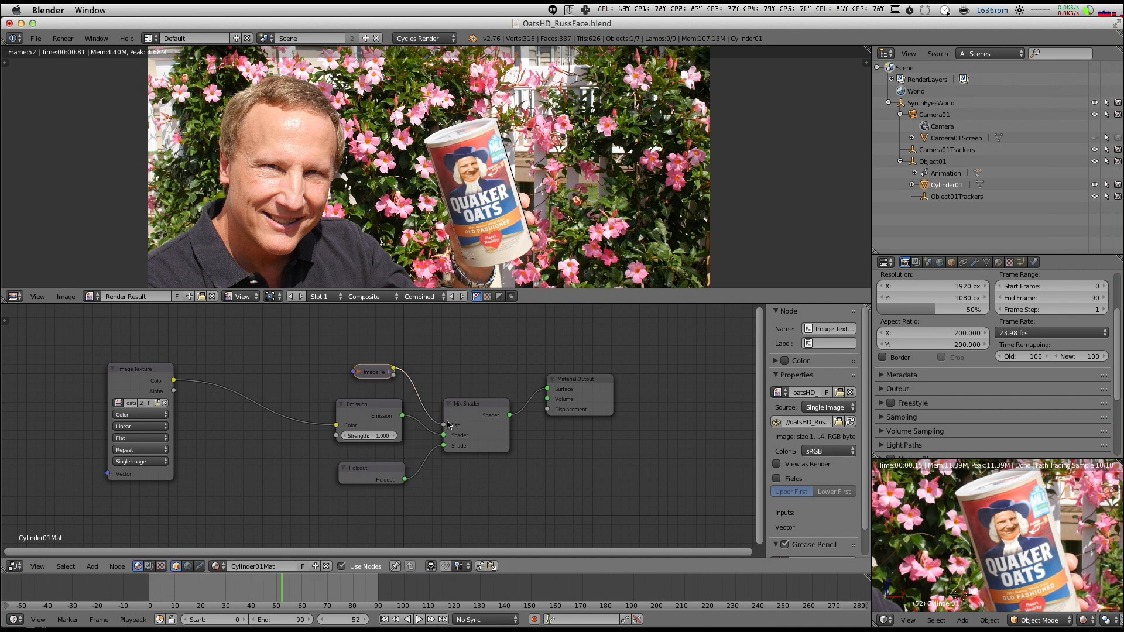
# Step: Inspect the masked face on the can and its surroundings up close in the rendered viewport preview
pyautogui.scroll(4, 1028, 518)
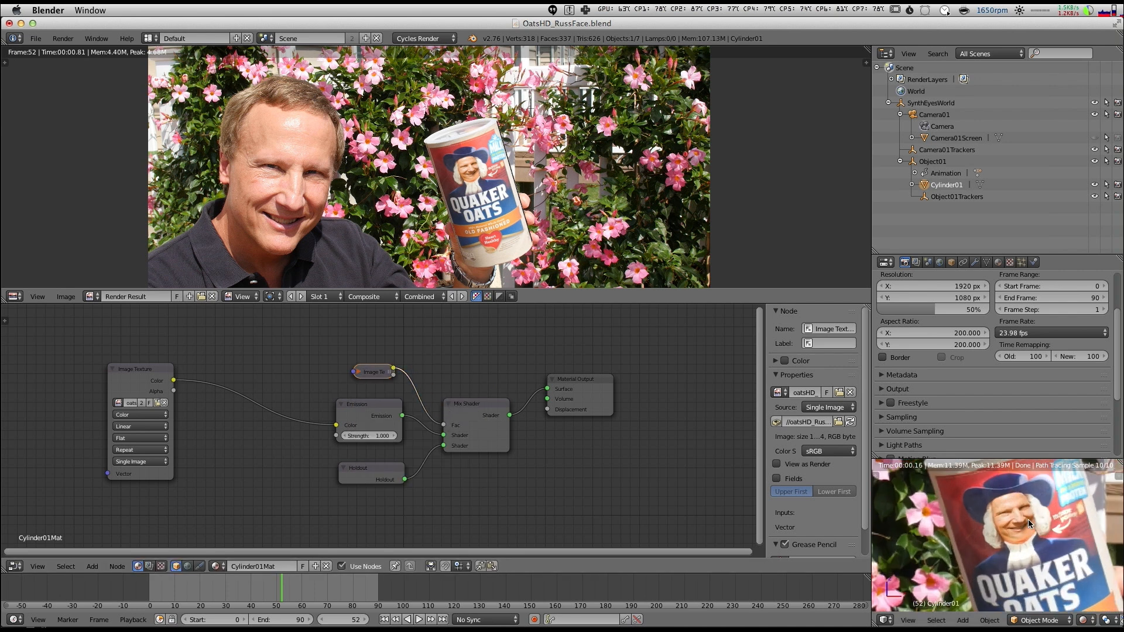
pyautogui.scroll(-4, 1042, 512)
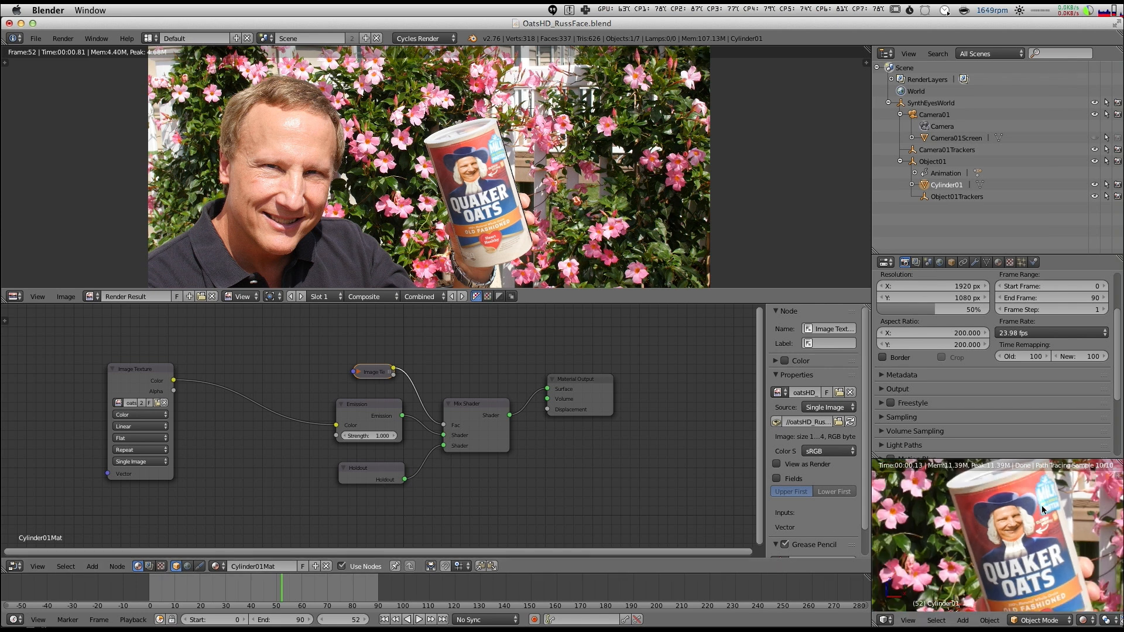
pyautogui.scroll(2, 999, 560)
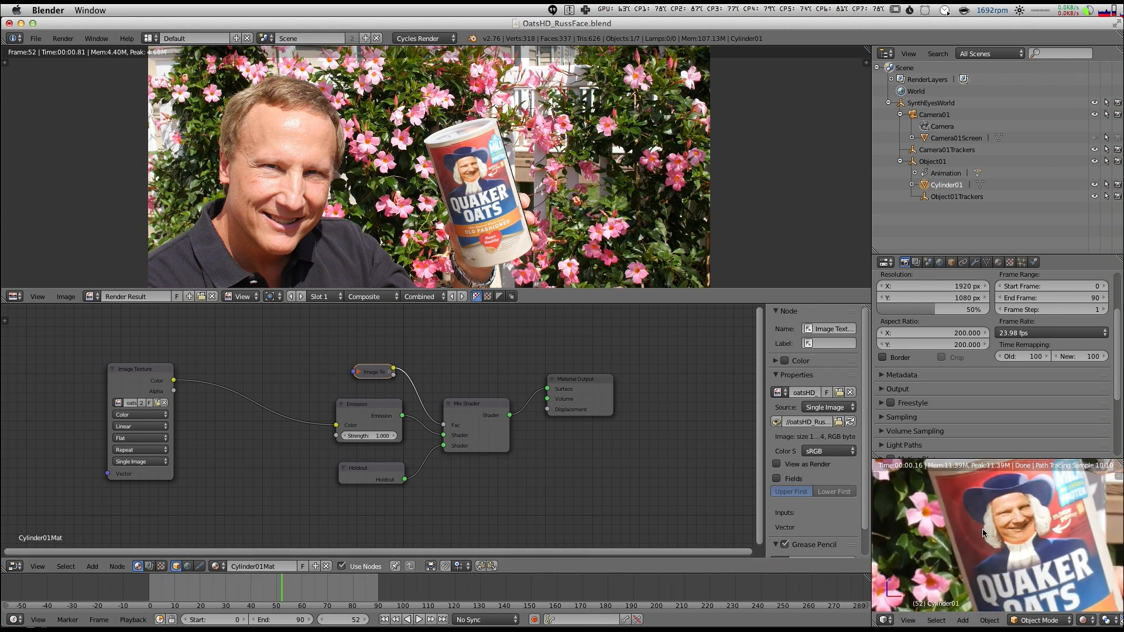
pyautogui.scroll(-2, 990, 527)
pyautogui.scroll(2, 992, 526)
pyautogui.scroll(-2, 996, 529)
pyautogui.scroll(4, 997, 529)
pyautogui.scroll(-3, 1003, 527)
pyautogui.scroll(2, 998, 529)
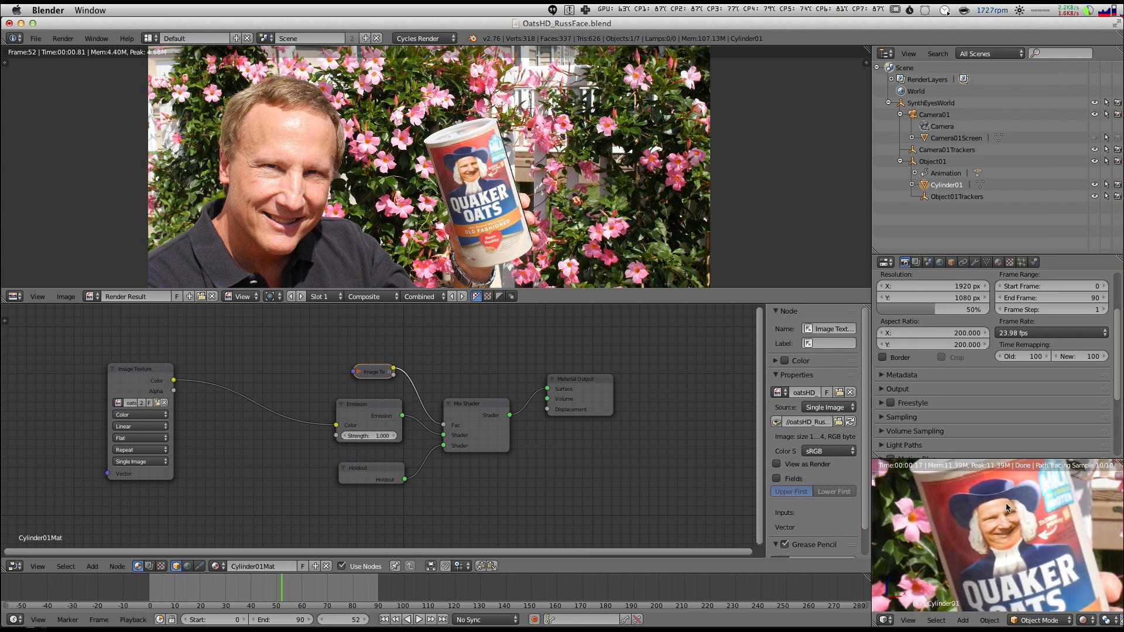
pyautogui.scroll(-3, 1005, 515)
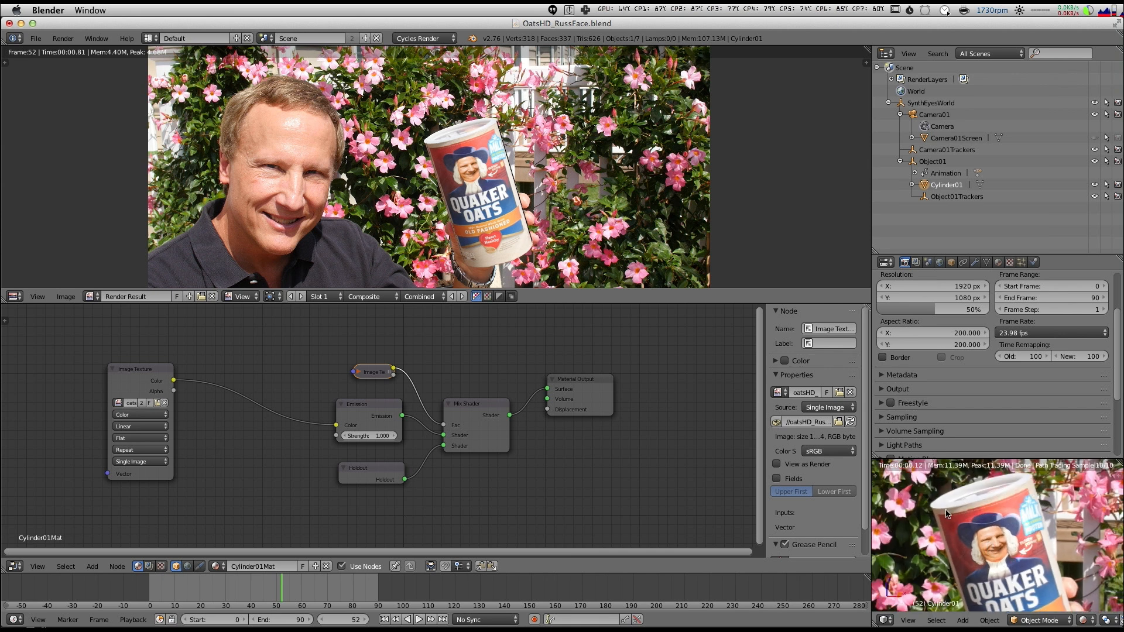
# Step: Move the can texture node next to Emission and render frame 52 into Slot 2
pyautogui.moveTo(119, 376); pyautogui.dragTo(236, 399)
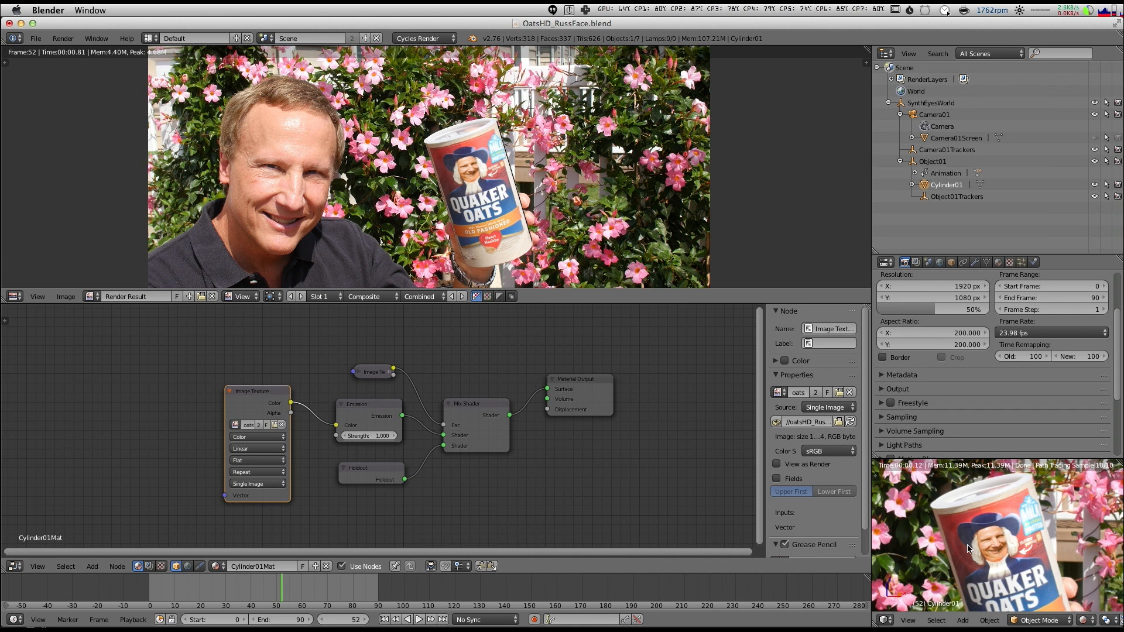
pyautogui.press('2')
pyautogui.press('F12')
pyautogui.scroll(3, 491, 172)
pyautogui.scroll(-3, 492, 174)
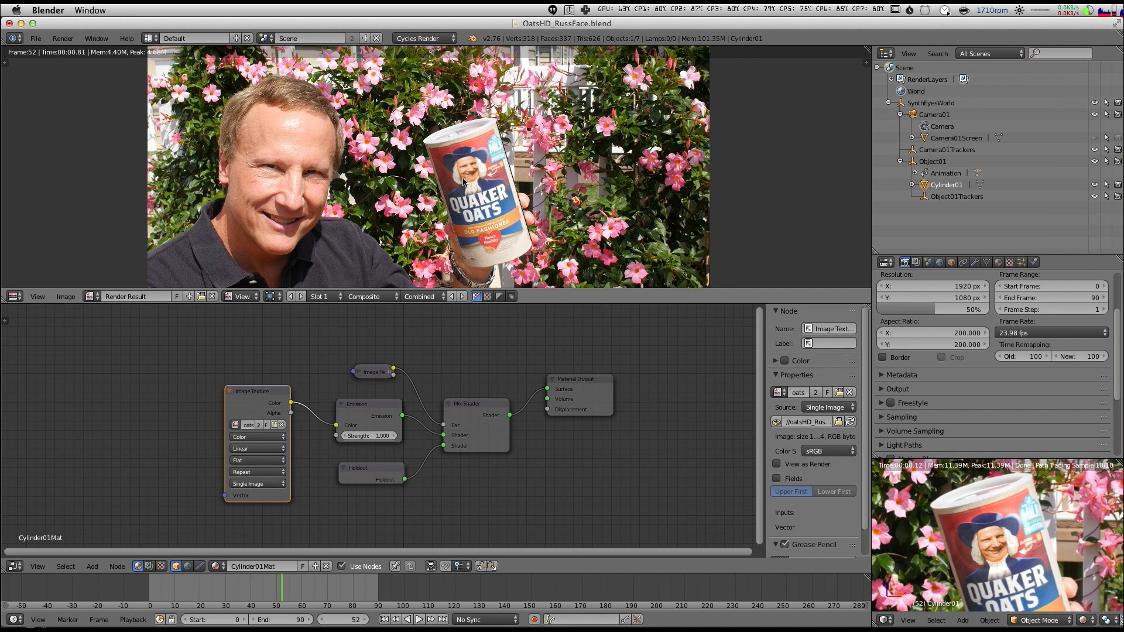
# Step: Compare the Slot 1 and Slot 2 renders repeatedly, checking the can's edges and the replaced face
pyautogui.press('1')
pyautogui.scroll(3, 464, 181)
pyautogui.press('2')
pyautogui.press('1')
pyautogui.press('2')
pyautogui.press('1')
pyautogui.press('2')
pyautogui.press('1')
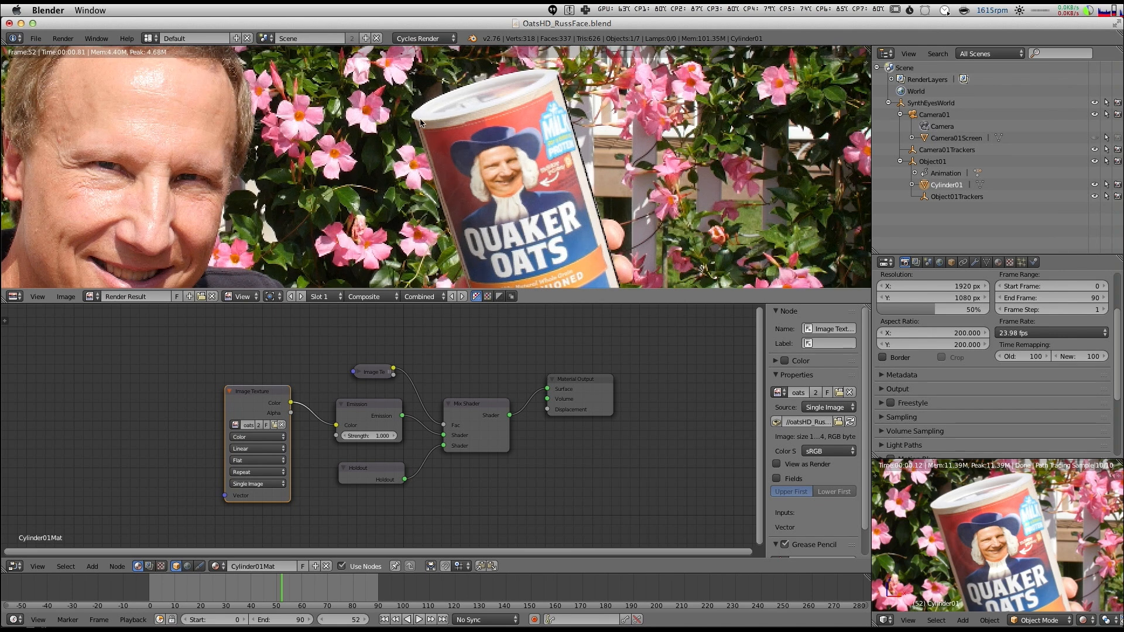
pyautogui.scroll(-2, 562, 172)
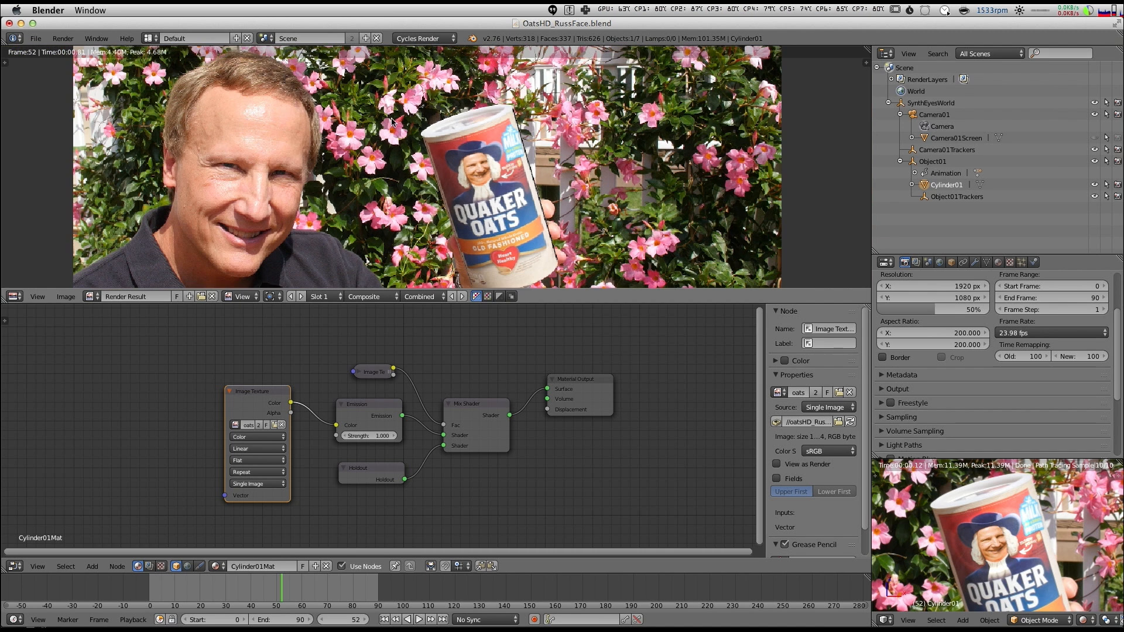
pyautogui.press('j')
pyautogui.press('j')
pyautogui.press('j')
pyautogui.press('j')
pyautogui.press('j')
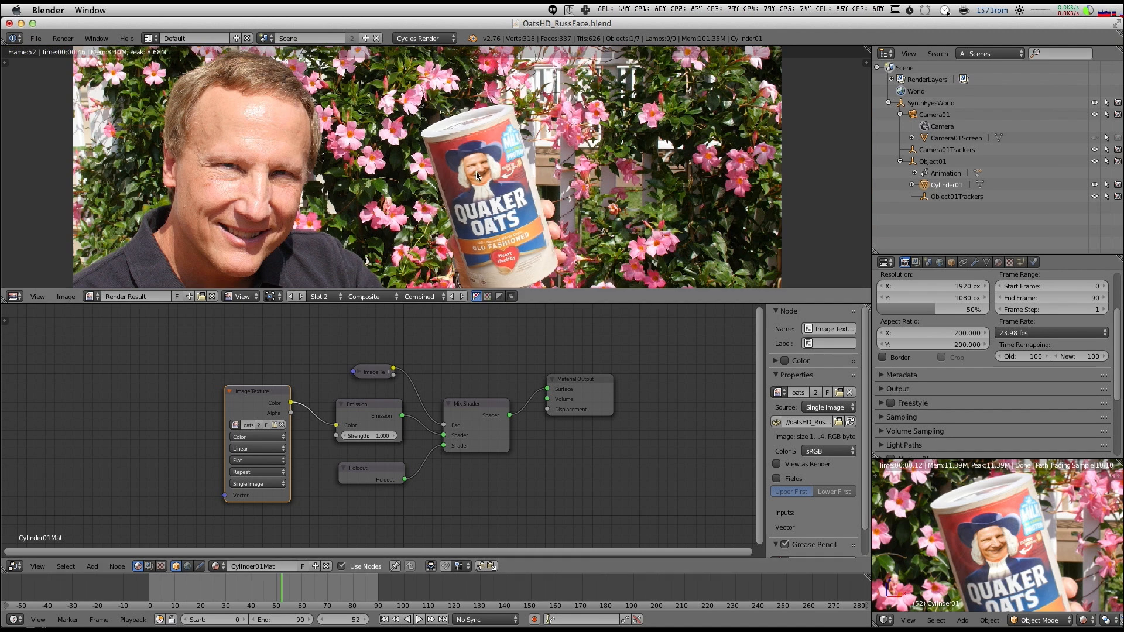
pyautogui.scroll(5, 476, 171)
pyautogui.press('j')
pyautogui.press('j')
pyautogui.press('j')
pyautogui.press('j')
pyautogui.press('j')
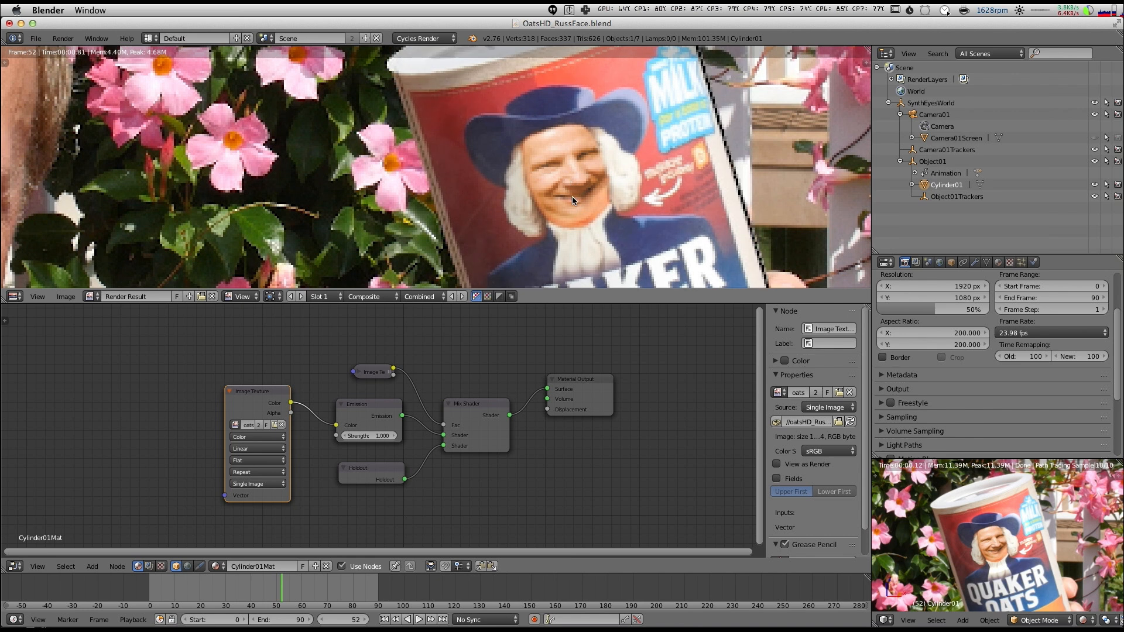
pyautogui.scroll(-5, 572, 192)
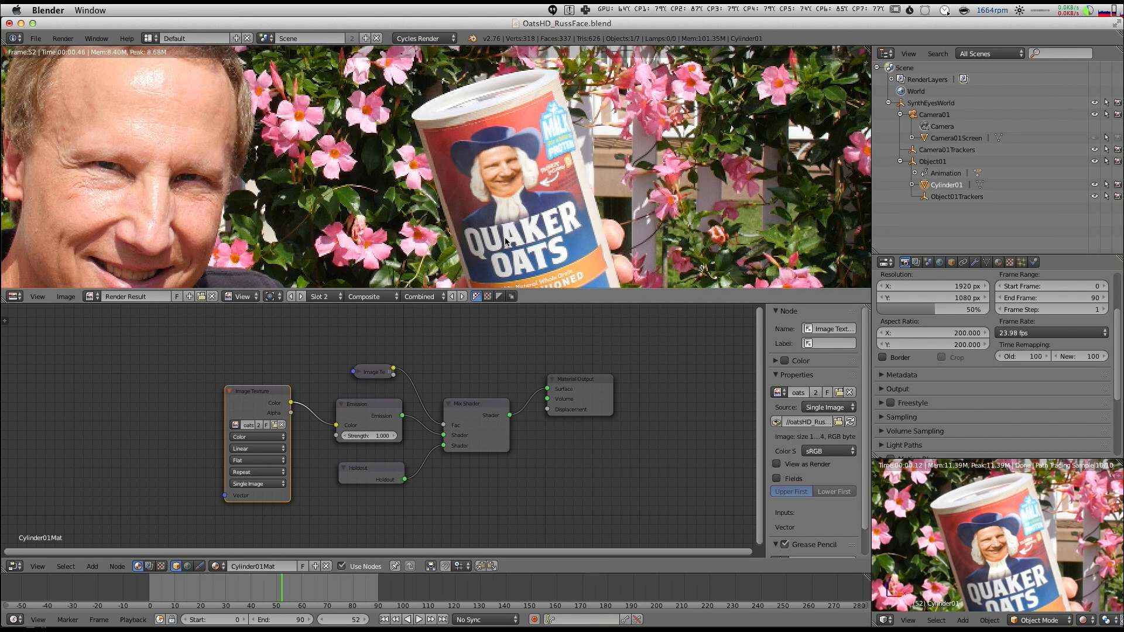
# Step: Display the compositing nodes and toggle the Show BG Plate switch on and off to compare the composite with the original plate
pyautogui.click(149, 566)
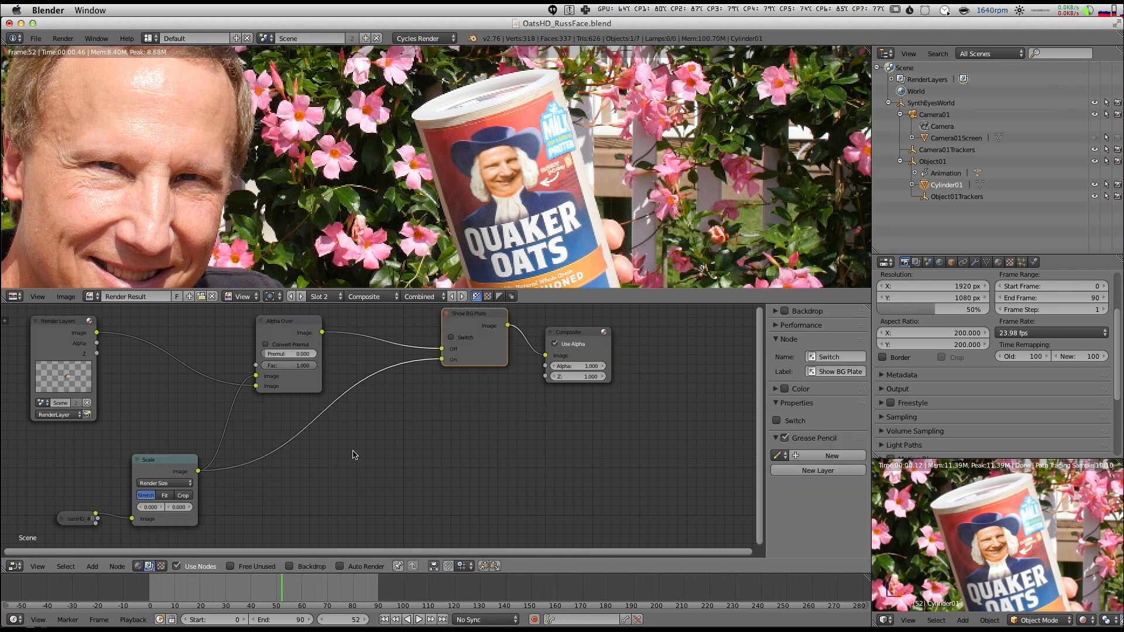
pyautogui.moveTo(385, 397); pyautogui.dragTo(376, 450, button='middle')
pyautogui.scroll(3, 378, 451)
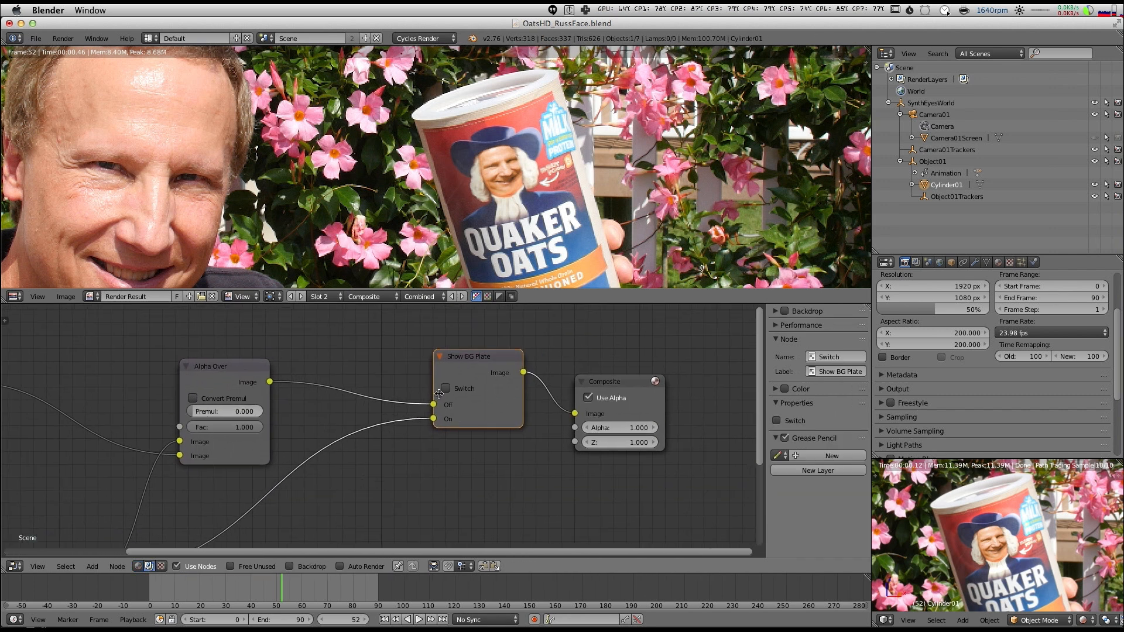
pyautogui.click(448, 389)
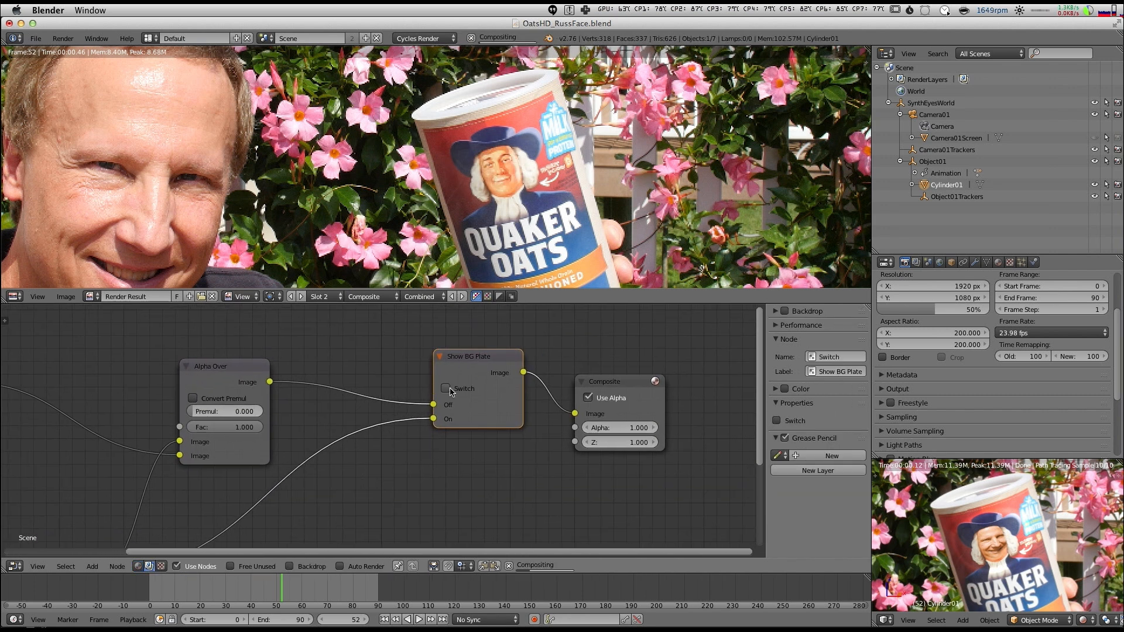
pyautogui.click(448, 390)
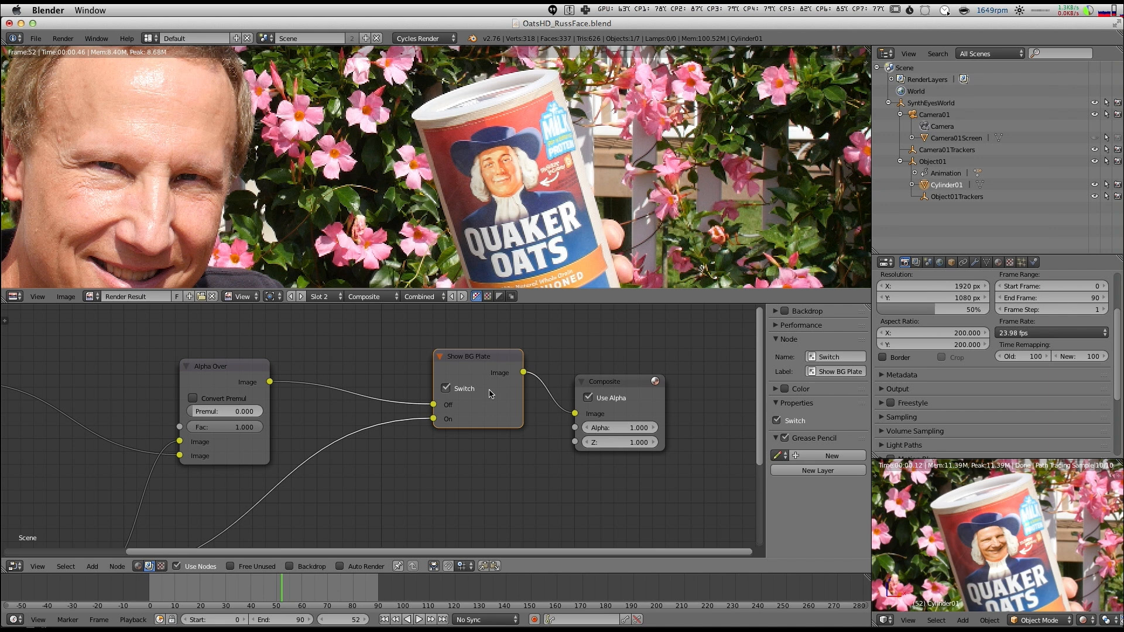
pyautogui.click(447, 390)
pyautogui.click(447, 390)
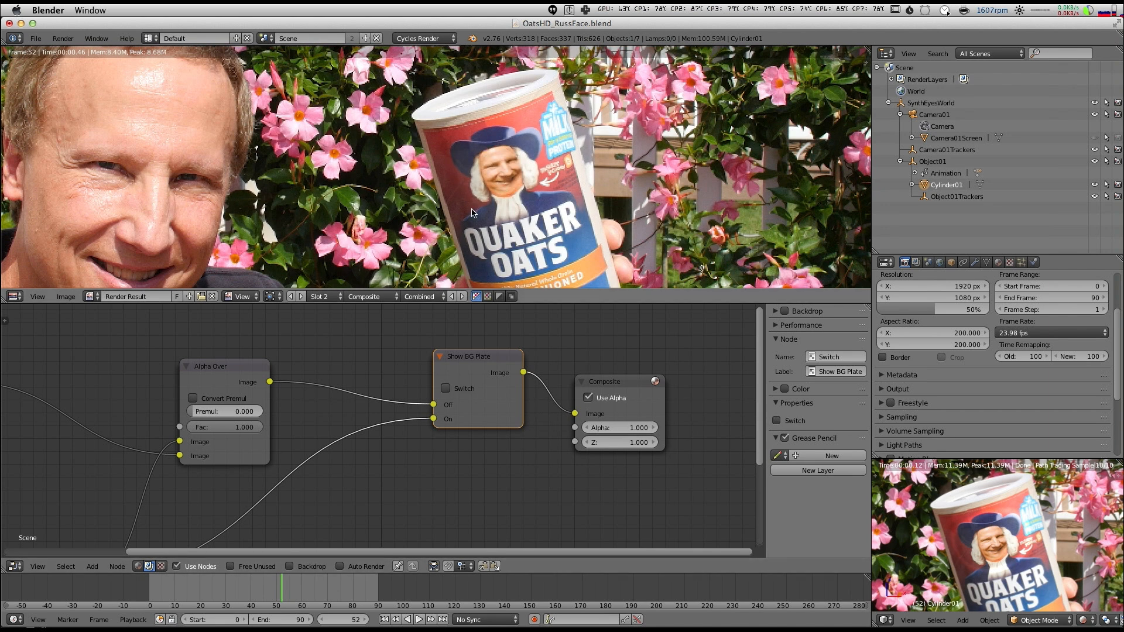
# Step: Add a Filter node to the compositing tree above Alpha Over and set its type to Sharpen
pyautogui.moveTo(452, 198); pyautogui.dragTo(539, 185, button='middle')
pyautogui.scroll(-3, 363, 392)
pyautogui.moveTo(364, 392); pyautogui.dragTo(445, 378, button='middle')
pyautogui.hotkey('shift', 'a')
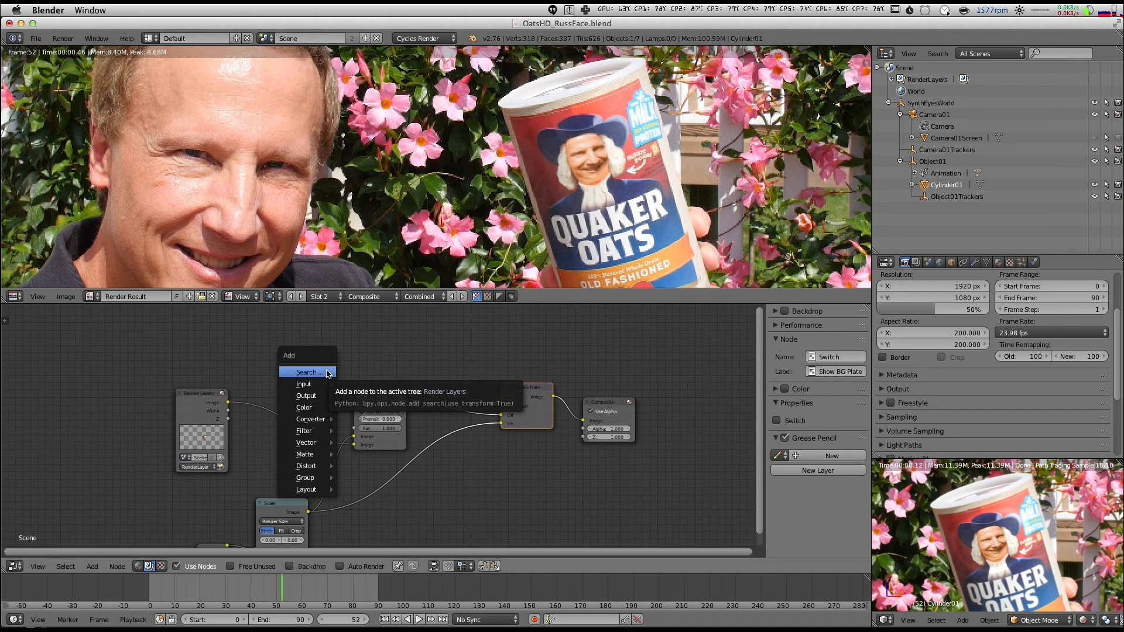
pyautogui.moveTo(319, 431)
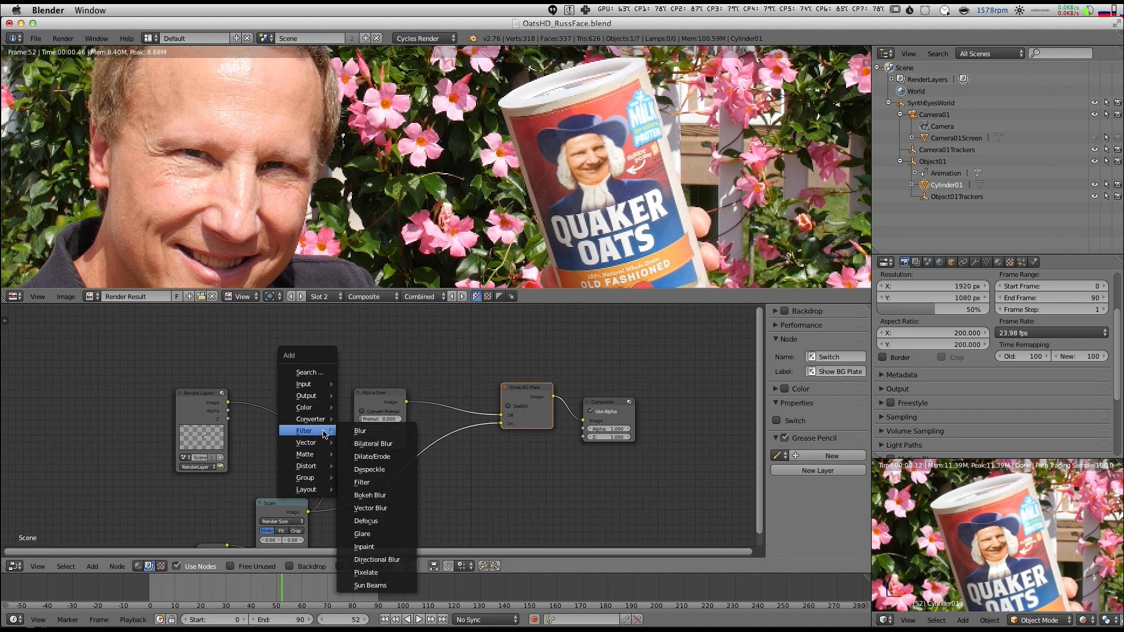
pyautogui.click(380, 482)
pyautogui.click(332, 356)
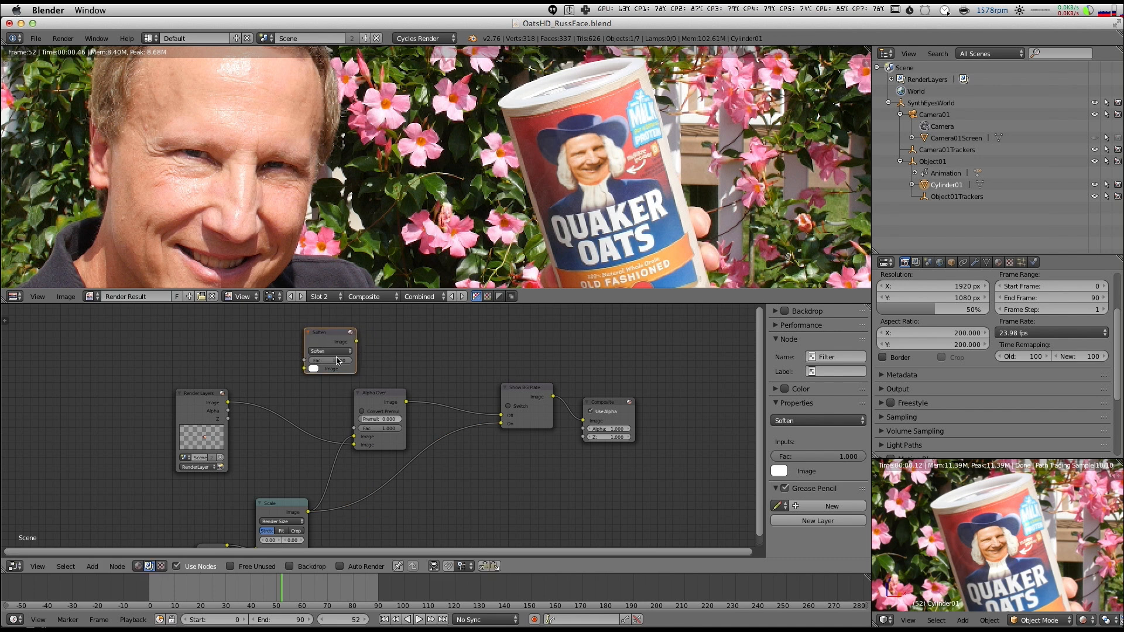
pyautogui.click(331, 351)
pyautogui.click(327, 336)
pyautogui.moveTo(328, 340); pyautogui.dragTo(311, 349)
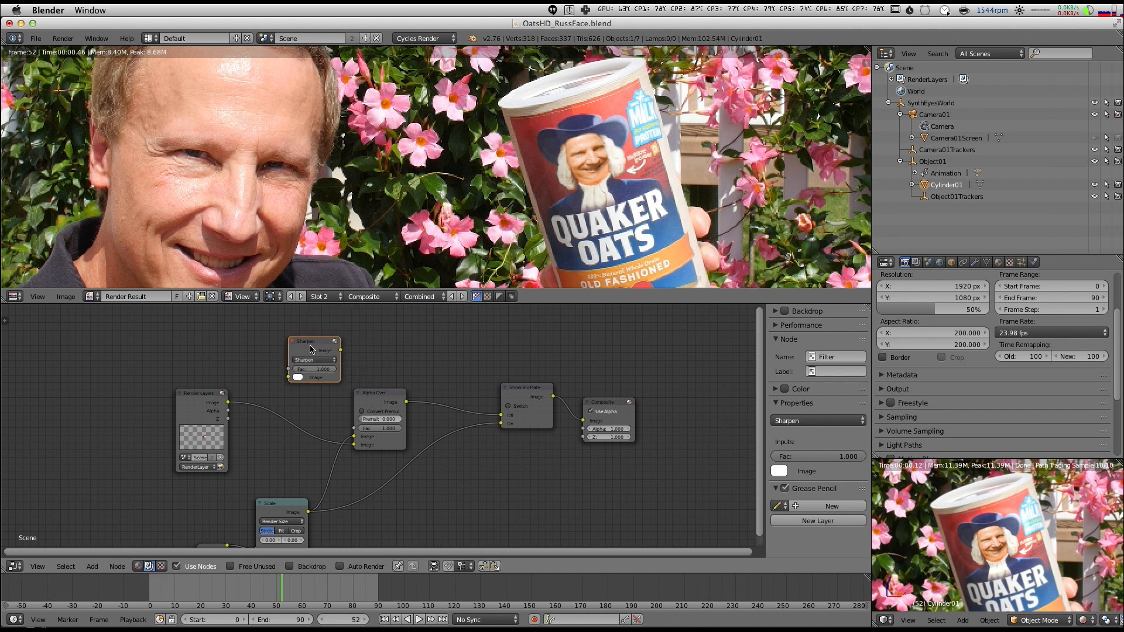
# Step: Move Render Layers aside and insert the Sharpen node into its link to Alpha Over
pyautogui.moveTo(198, 393); pyautogui.dragTo(187, 369)
pyautogui.press('g')
pyautogui.click(304, 355)
pyautogui.moveTo(312, 347); pyautogui.dragTo(278, 404)
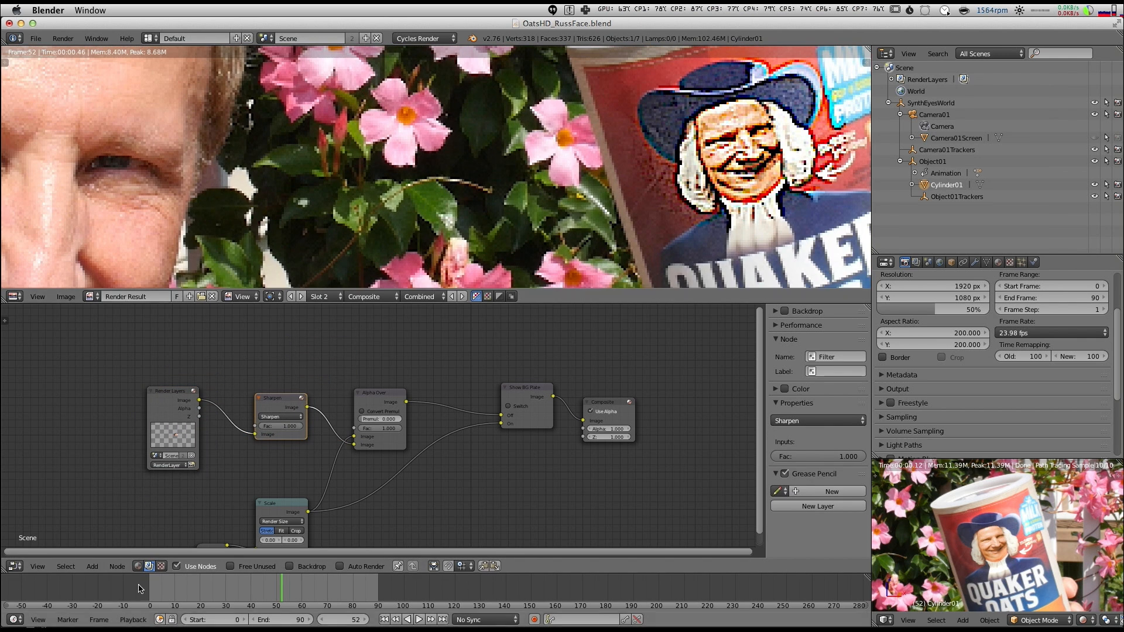
# Step: Set the Sharpen node's Fac to 0.05 after trying 0.1, and move it and Render Layers farther from Alpha Over
pyautogui.click(282, 426)
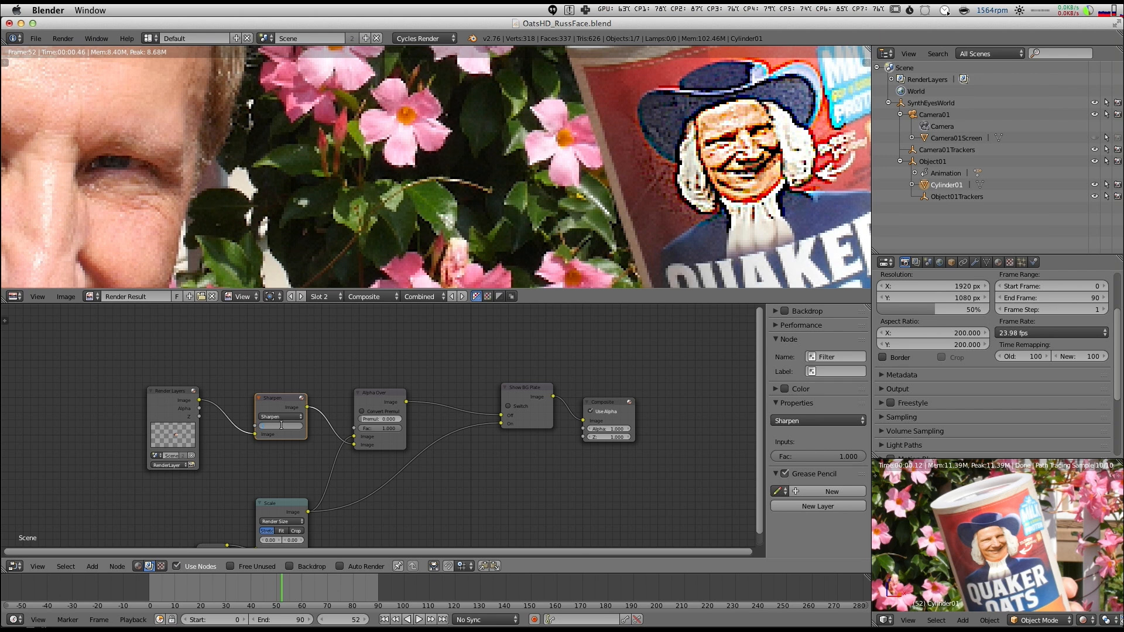
pyautogui.write('0.1')
pyautogui.press('Return')
pyautogui.click(281, 426)
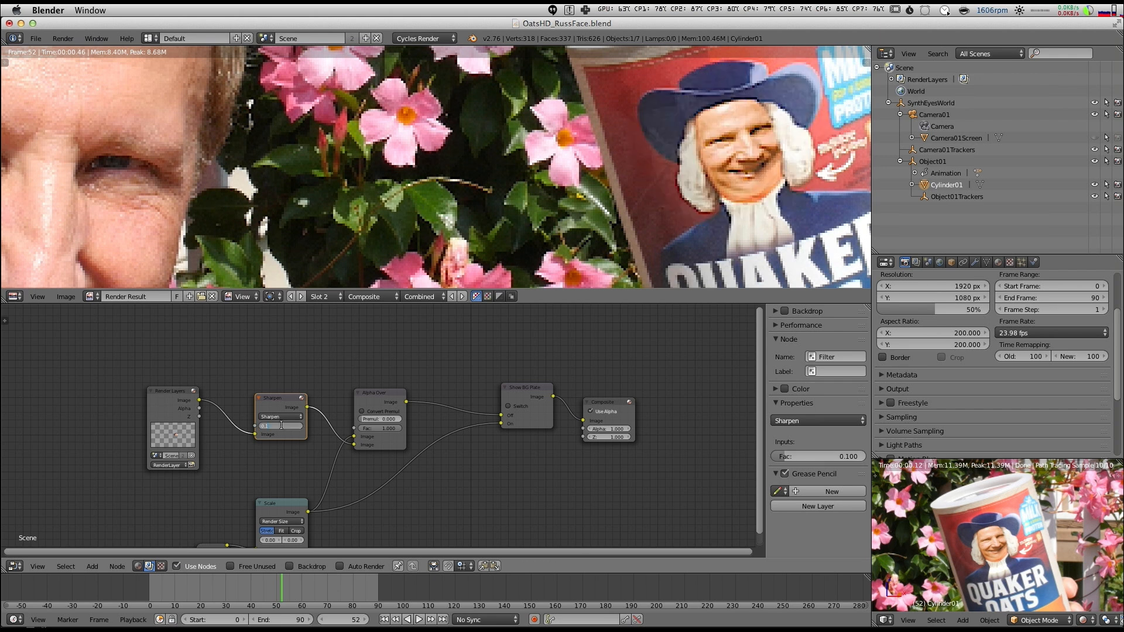
pyautogui.press('Return')
pyautogui.scroll(-2, 774, 170)
pyautogui.moveTo(775, 170); pyautogui.dragTo(676, 171, button='middle')
pyautogui.scroll(1, 676, 171)
pyautogui.moveTo(158, 395); pyautogui.dragTo(88, 392)
pyautogui.moveTo(279, 405); pyautogui.dragTo(198, 406)
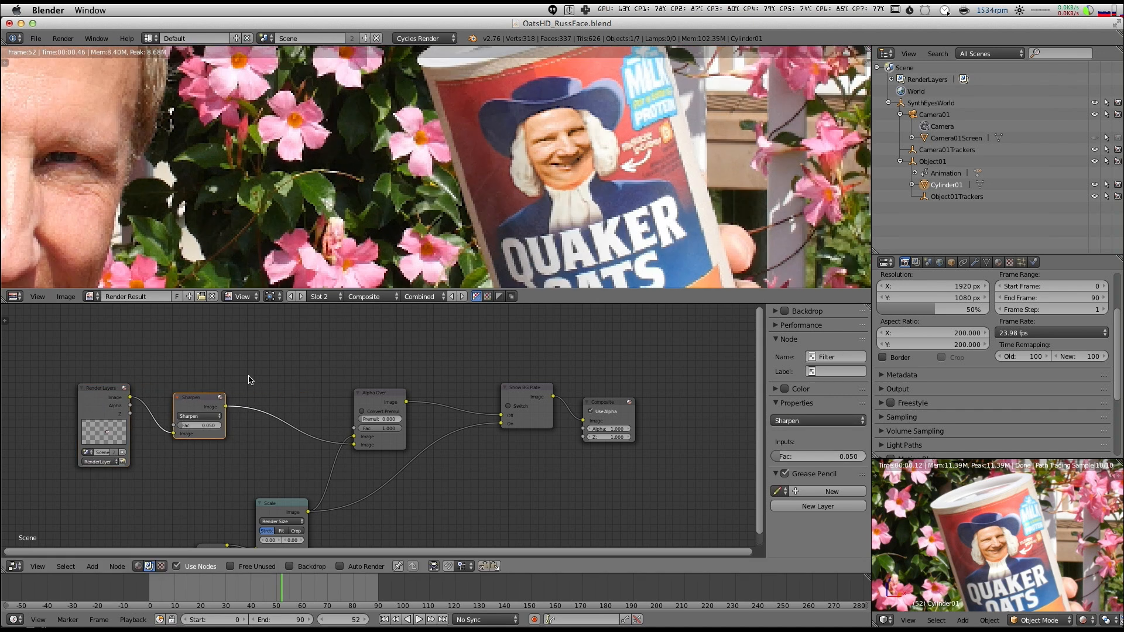
# Step: Try a Gamma node between Sharpen and Alpha Over with its gamma set to 0.9
pyautogui.hotkey('shift', 'a')
pyautogui.moveTo(255, 380)
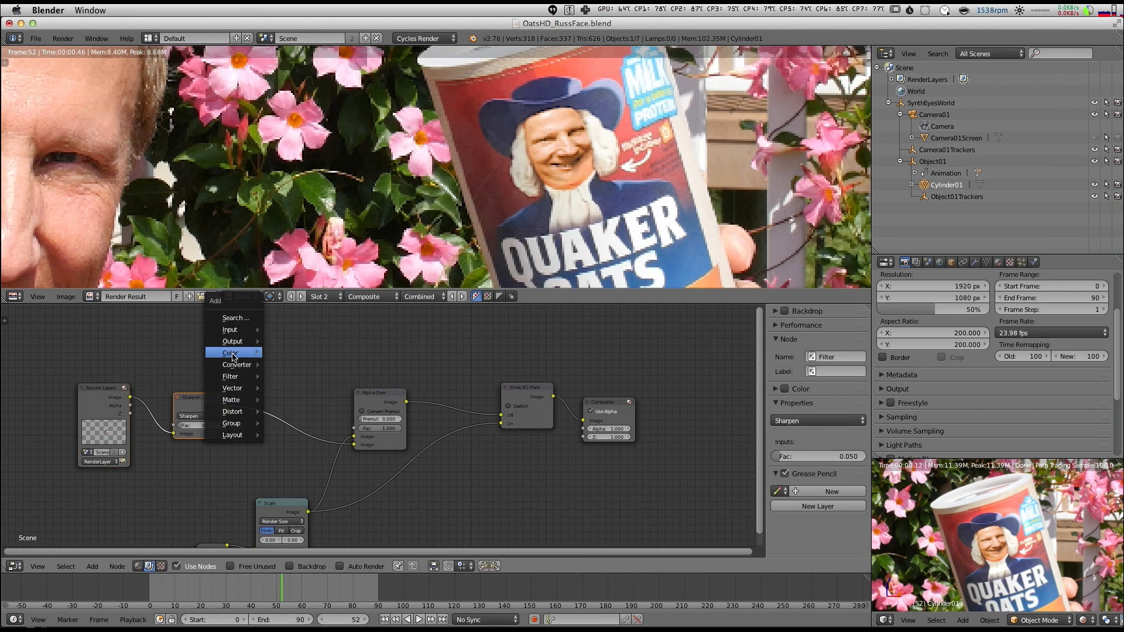
pyautogui.moveTo(252, 353)
pyautogui.click(292, 456)
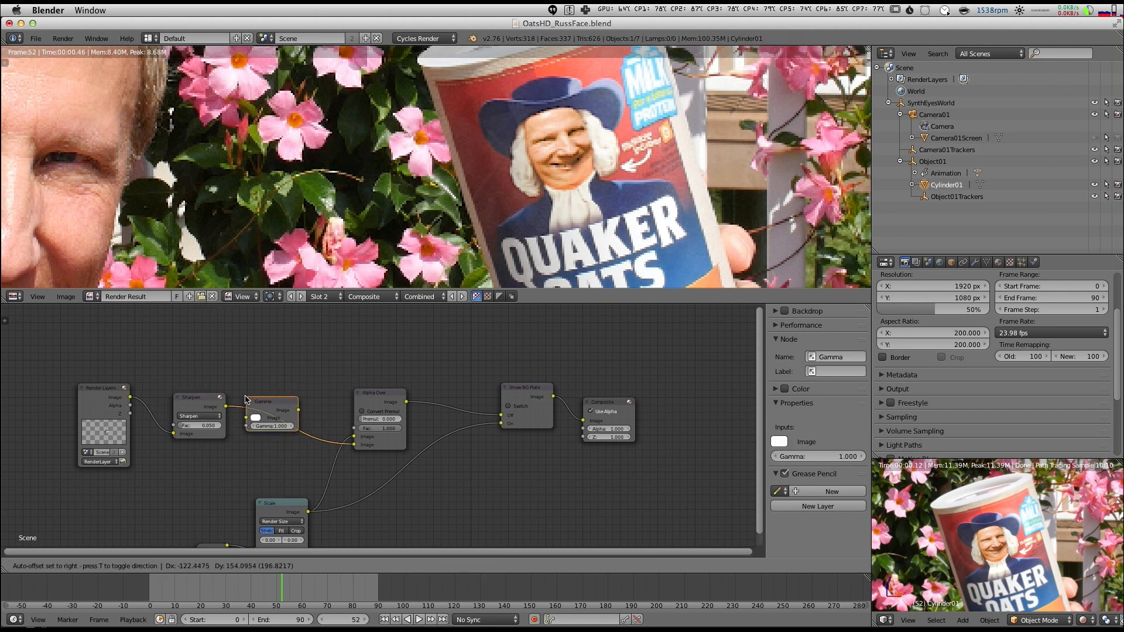
pyautogui.click(318, 435)
pyautogui.moveTo(287, 430)
pyautogui.mouseDown()
pyautogui.moveTo(246, 431)
pyautogui.moveTo(285, 431)
pyautogui.mouseUp()
pyautogui.click(287, 431)
pyautogui.write('.9')
pyautogui.press('Return')
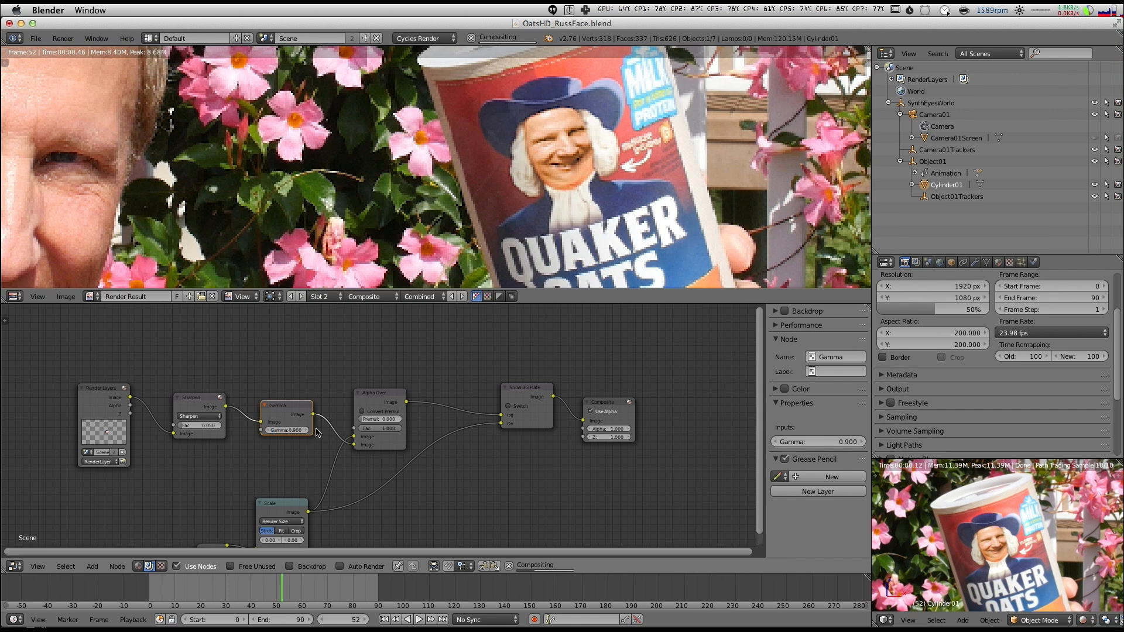
# Step: Set the gamma to 1 and delete the Gamma node while keeping Sharpen linked to Alpha Over
pyautogui.click(288, 430)
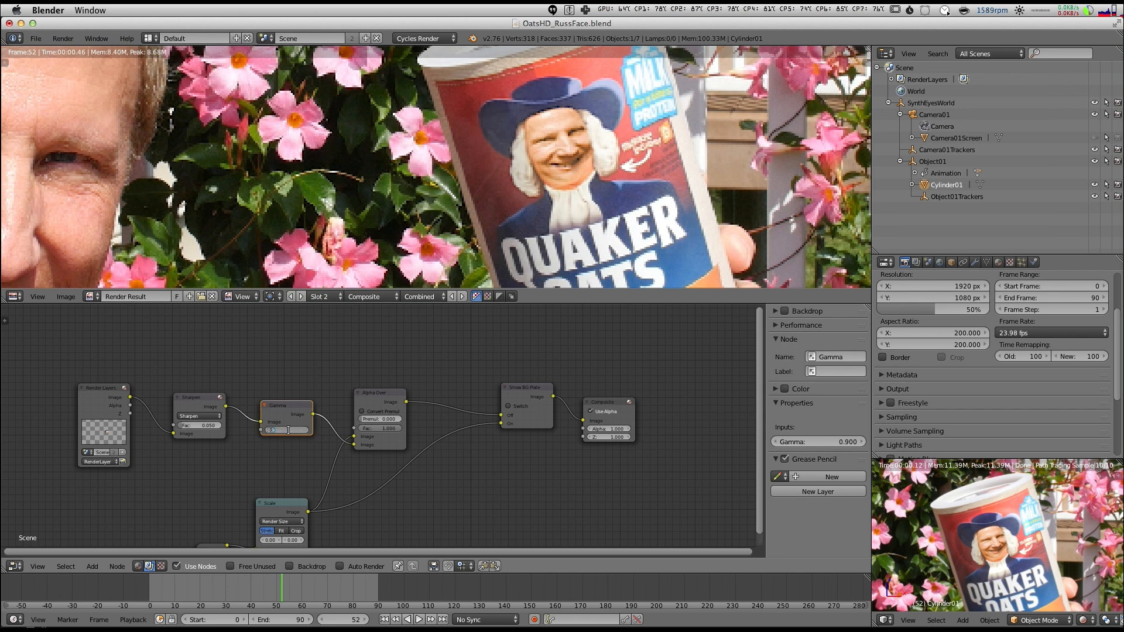
pyautogui.write('1')
pyautogui.press('Return')
pyautogui.hotkey('ctrl', 'x')
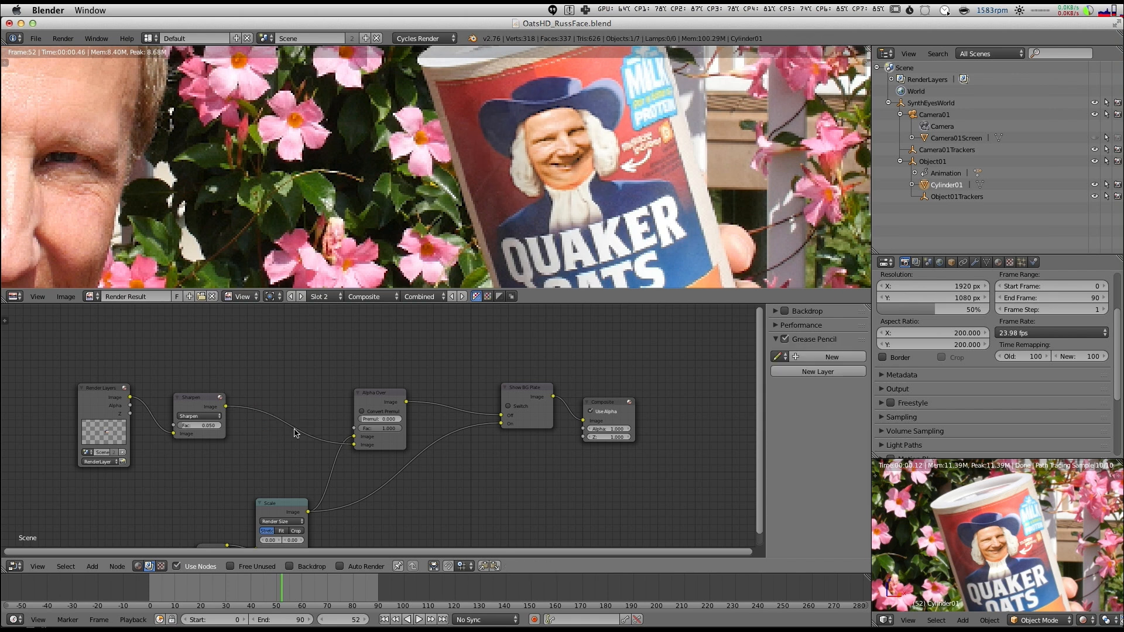
# Step: Set the Fac of the Sharpen filter node to 0.02
pyautogui.click(192, 404)
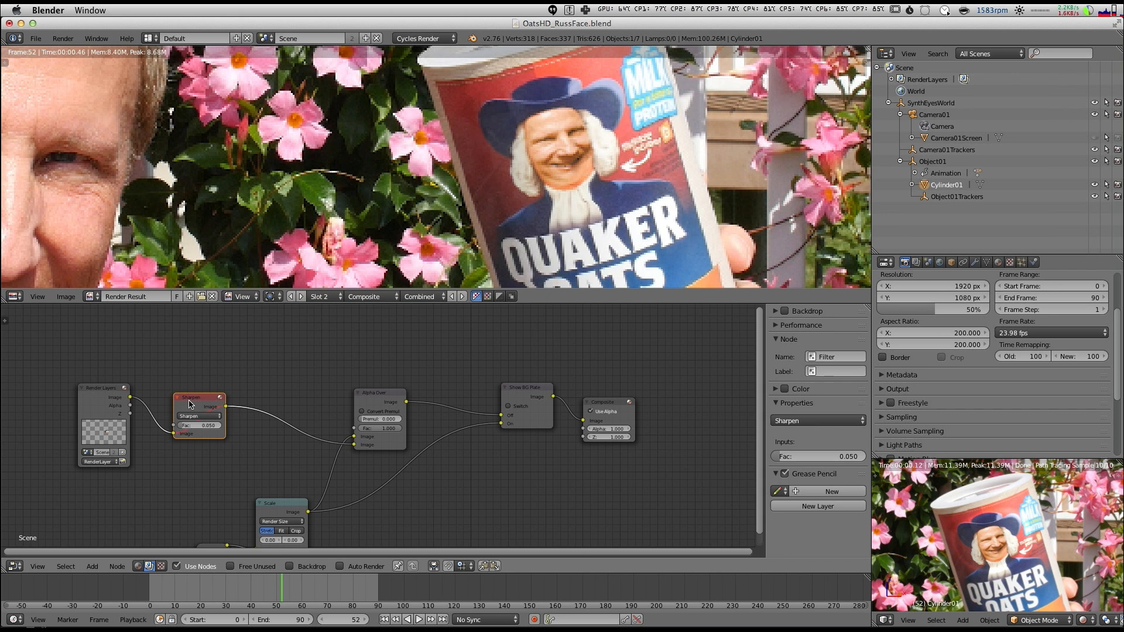
pyautogui.click(202, 425)
pyautogui.write('.02')
pyautogui.press('Return')
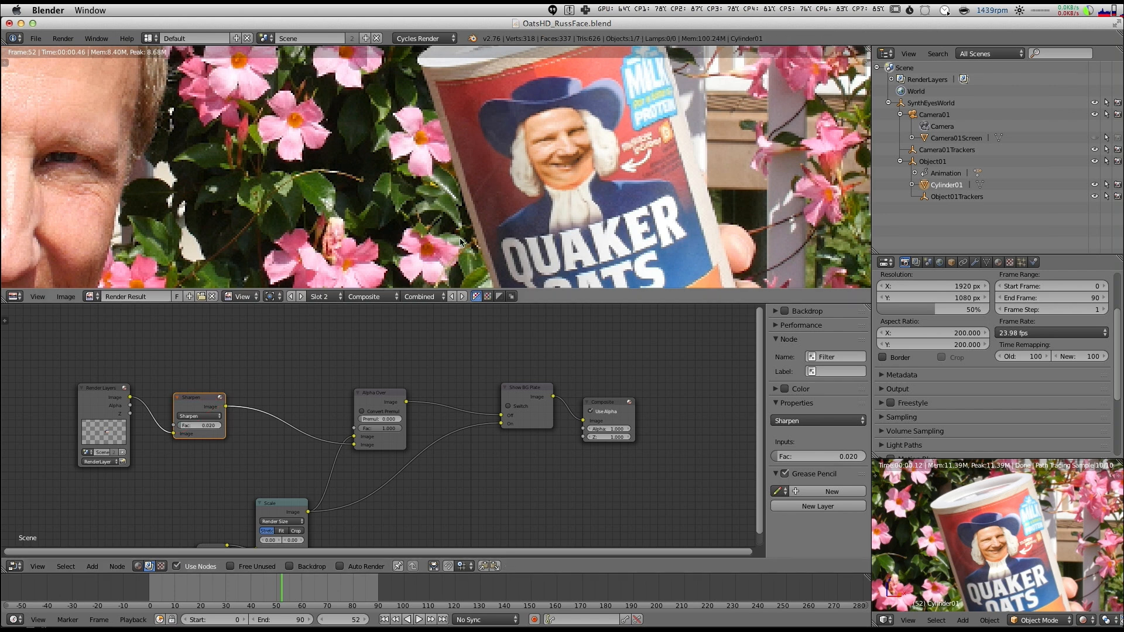
# Step: Fit the whole rendered image in view, go to frame 17 and render that frame
pyautogui.scroll(-6, 468, 192)
pyautogui.moveTo(469, 192); pyautogui.dragTo(505, 204, button='middle')
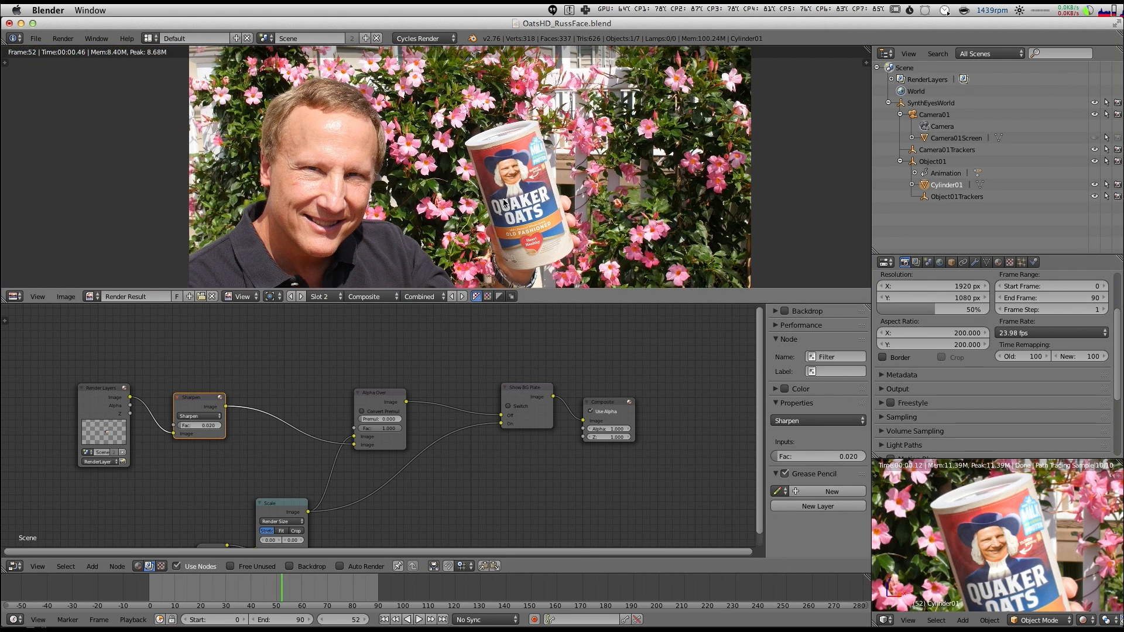
pyautogui.scroll(-2, 493, 209)
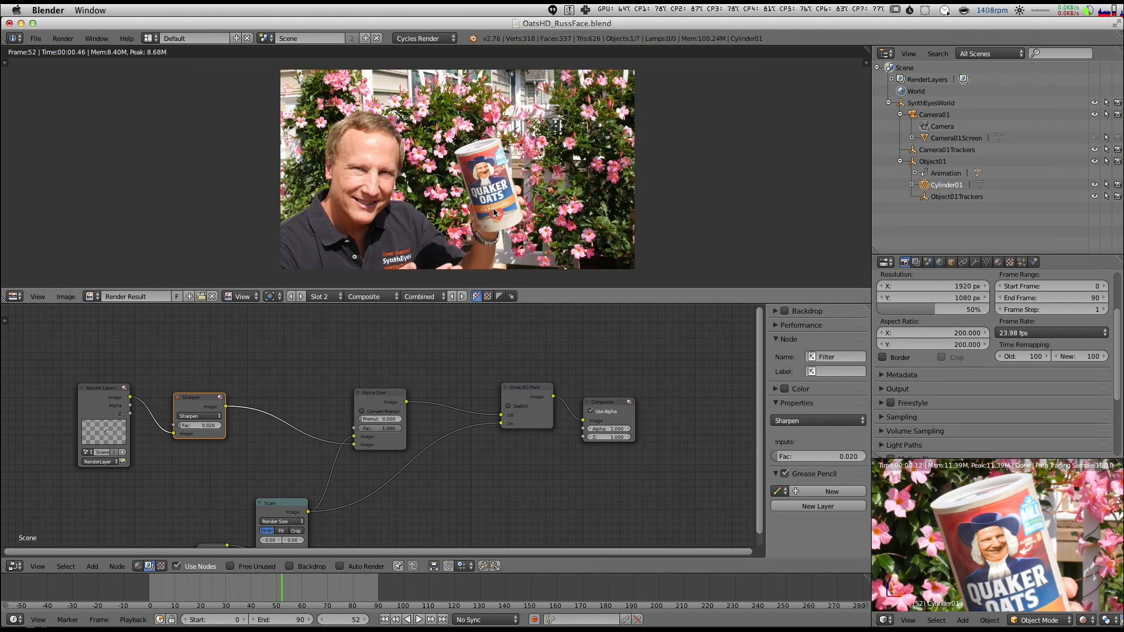
pyautogui.moveTo(246, 586); pyautogui.dragTo(193, 587)
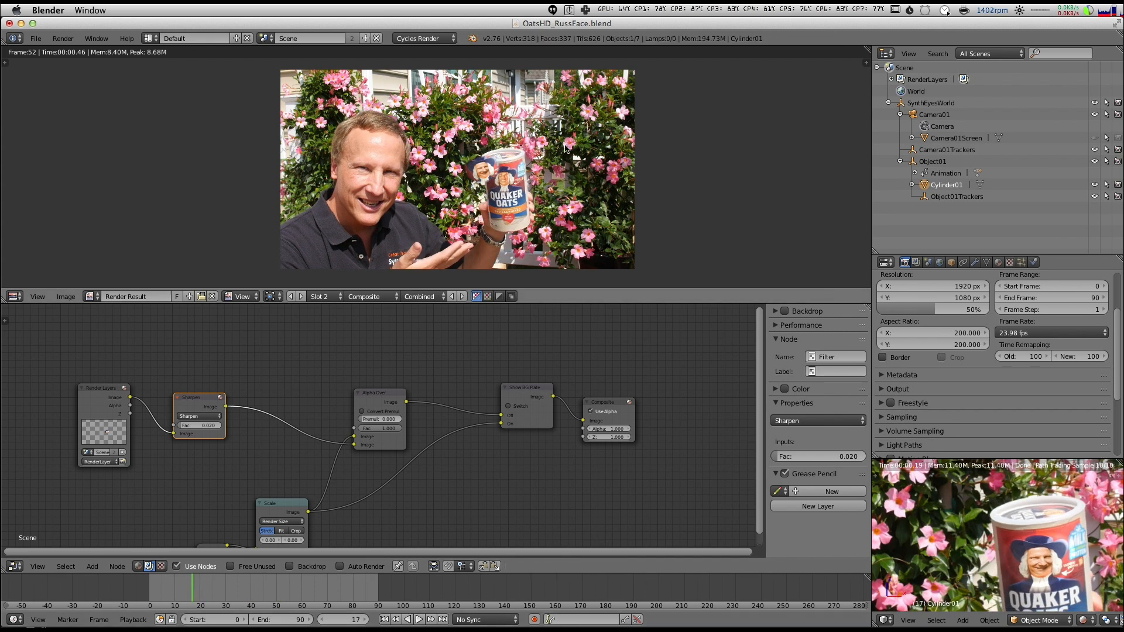
pyautogui.press('F12')
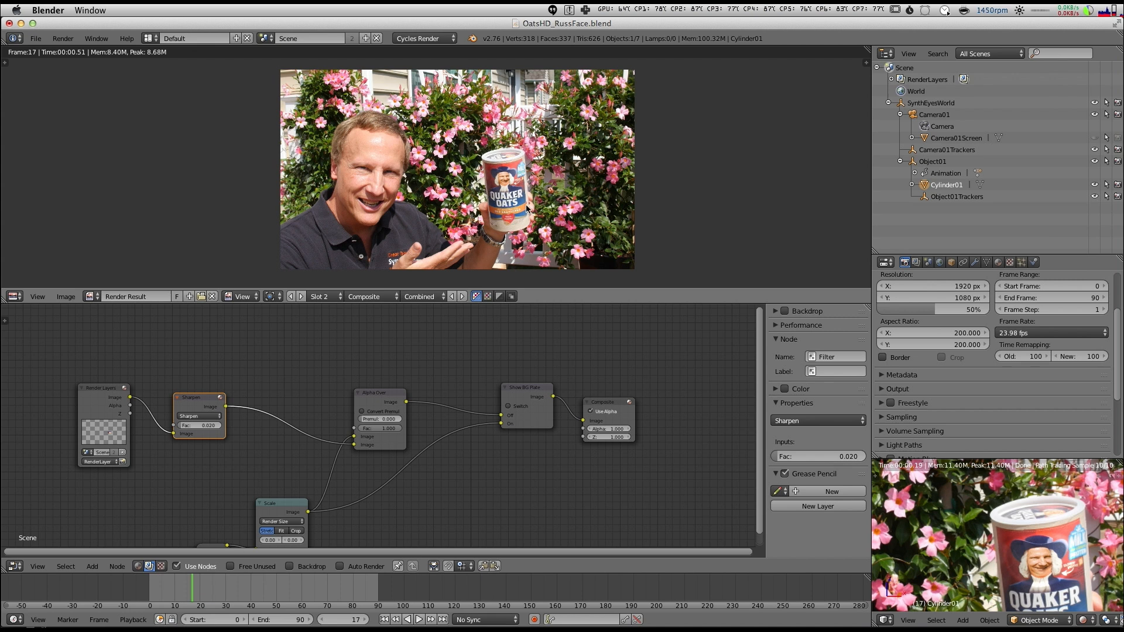
# Step: Set the render resolution percentage to 100% and collapse the Dimensions settings
pyautogui.click(943, 311)
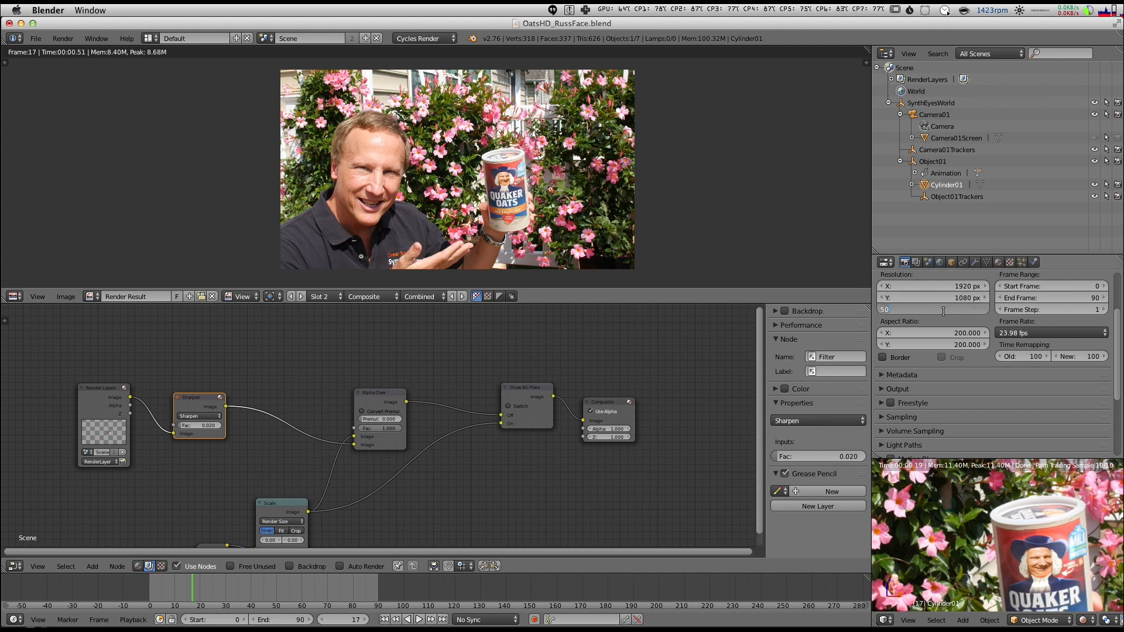
pyautogui.press('Return')
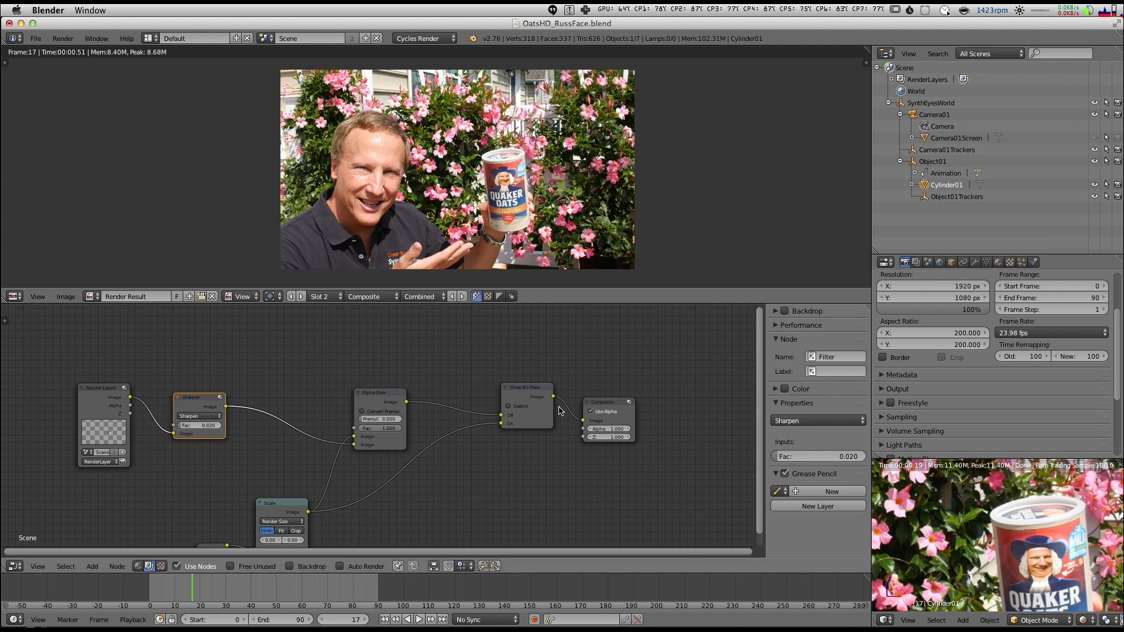
pyautogui.scroll(3, 896, 340)
pyautogui.click(897, 316)
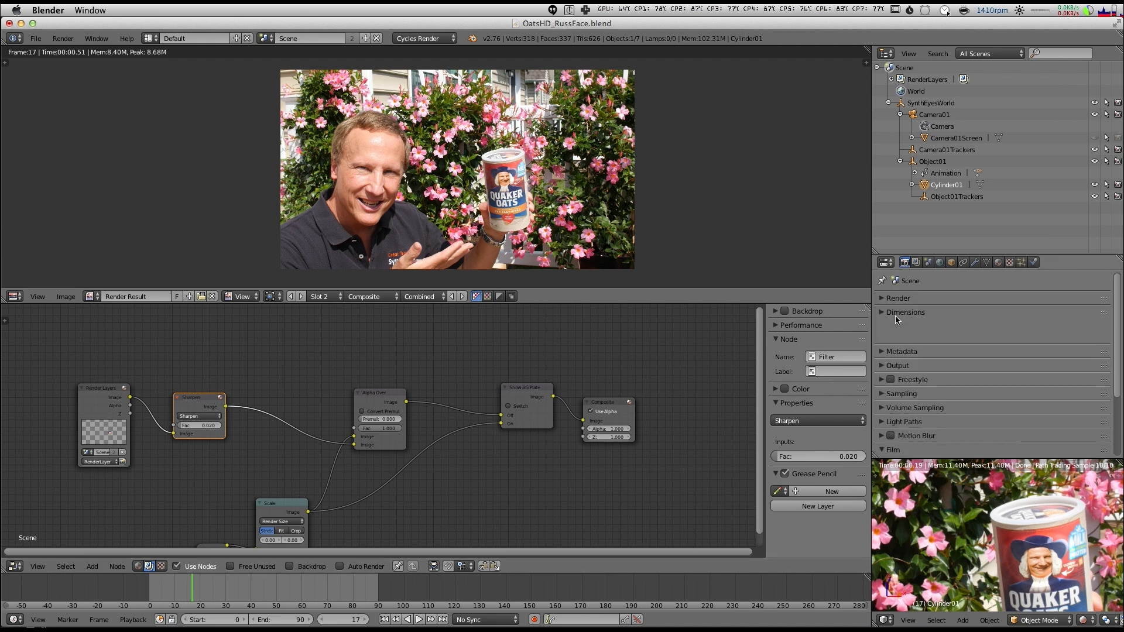
# Step: Switch the viewport from rendered to textured shading and set the render samples to 50
pyautogui.click(895, 425)
pyautogui.click(902, 368)
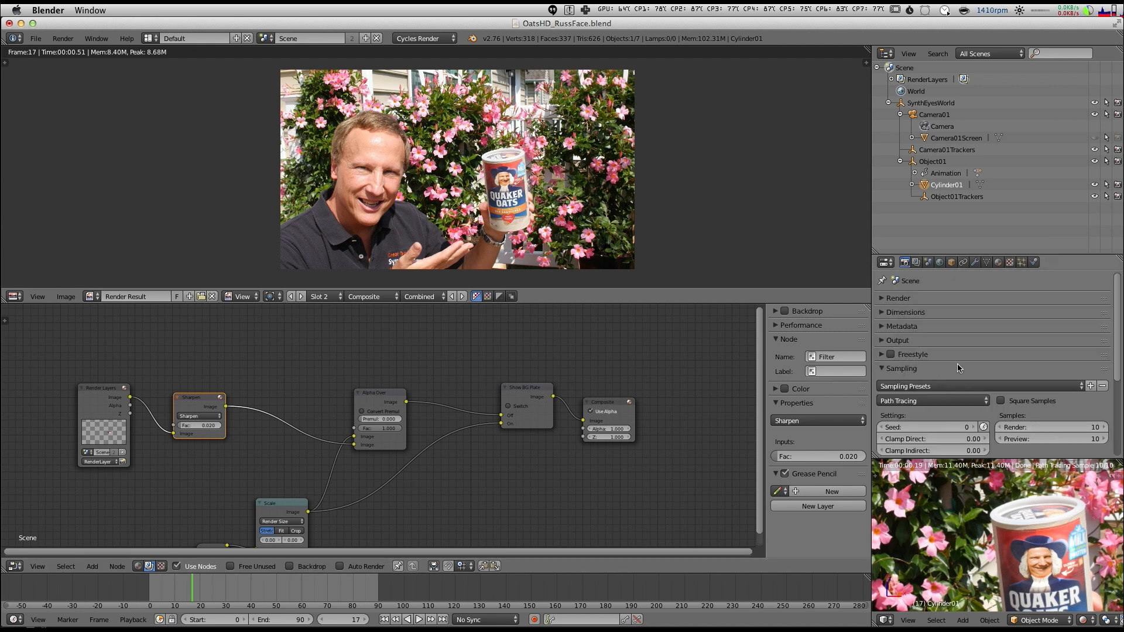
pyautogui.scroll(-3, 914, 369)
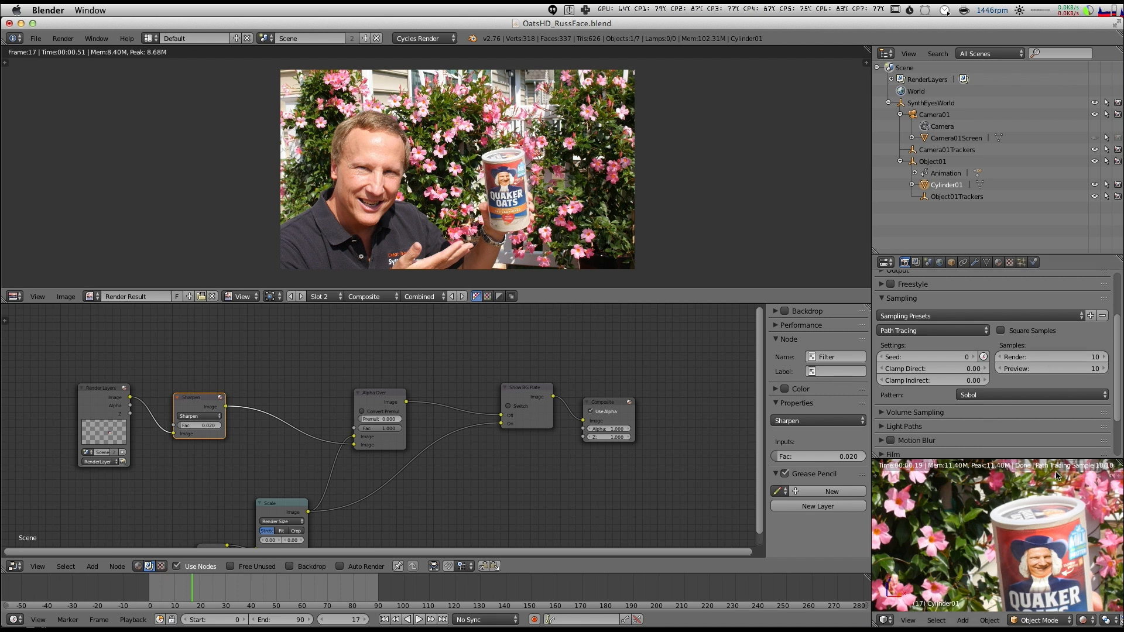
pyautogui.hotkey('alt', 'z')
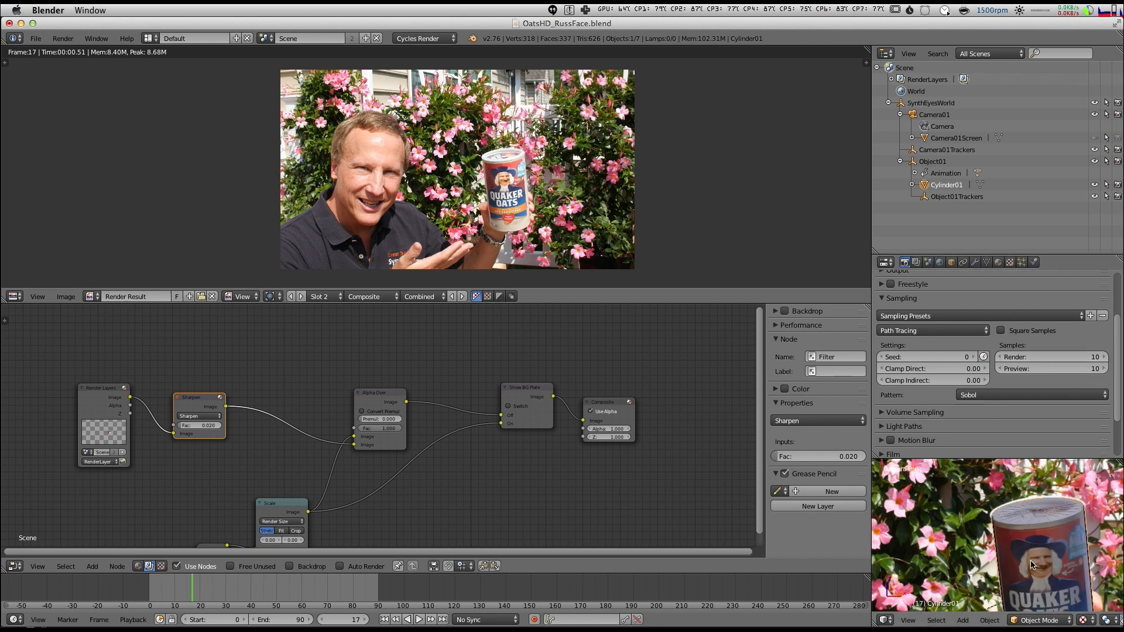
pyautogui.click(1027, 357)
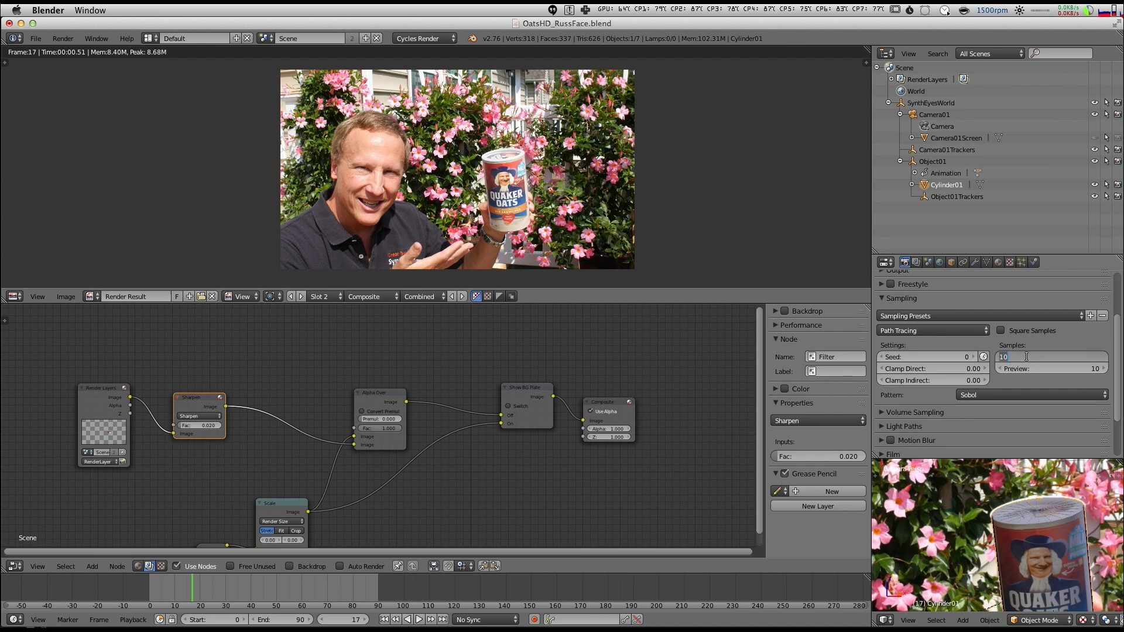
pyautogui.write('50')
pyautogui.press('Return')
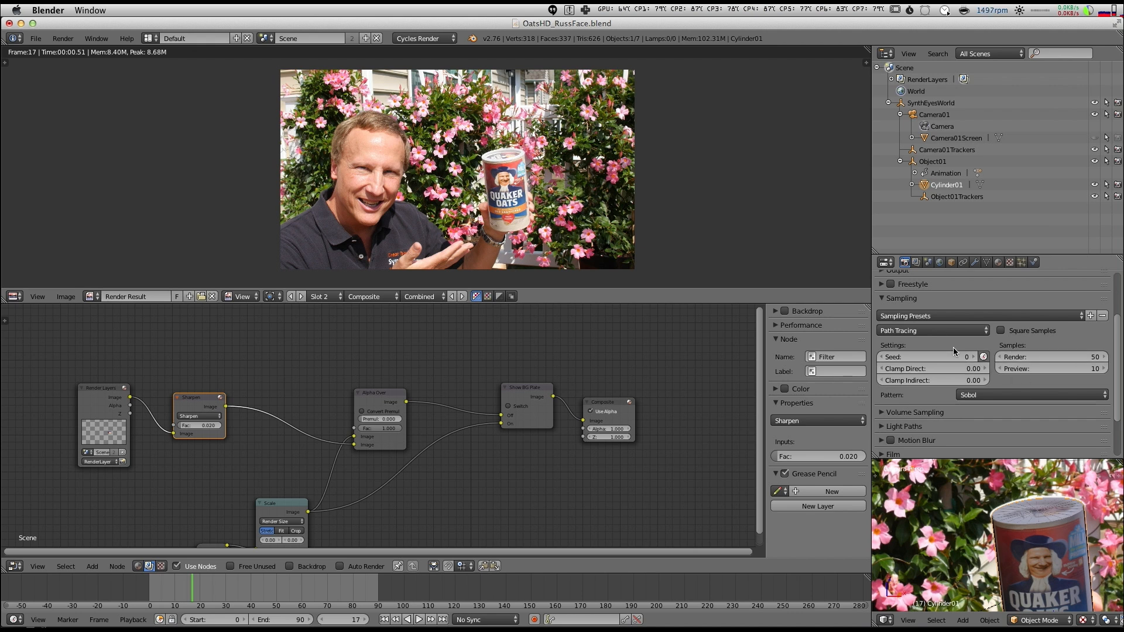
# Step: Set the render output path to //OatsHD_RussFace.mov
pyautogui.scroll(3, 931, 404)
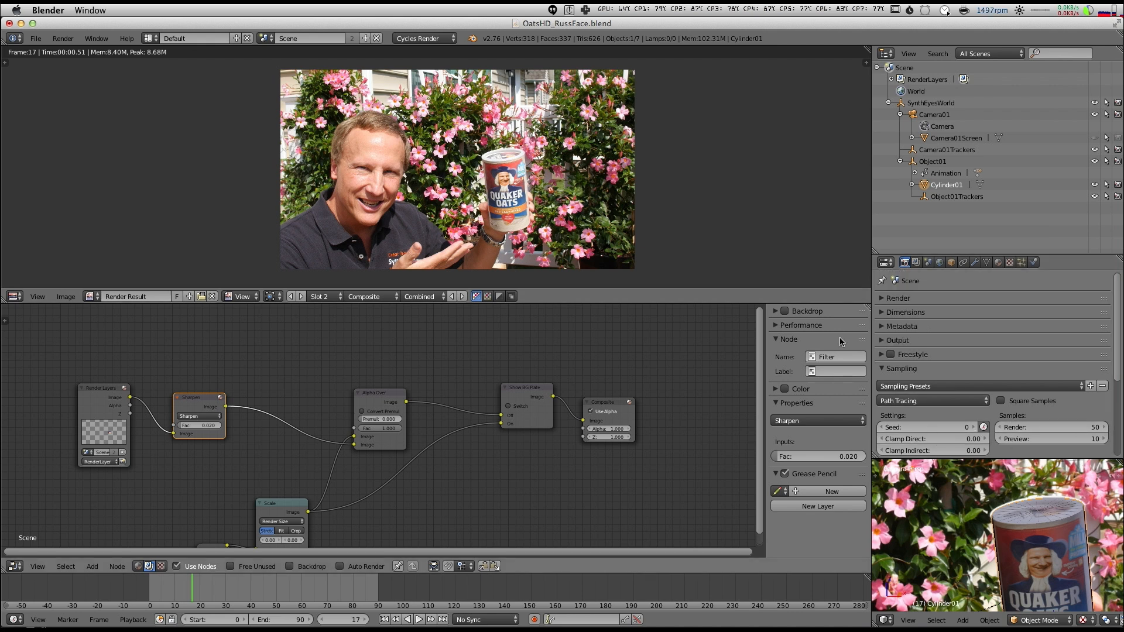
pyautogui.scroll(-5, 958, 348)
pyautogui.scroll(5, 960, 349)
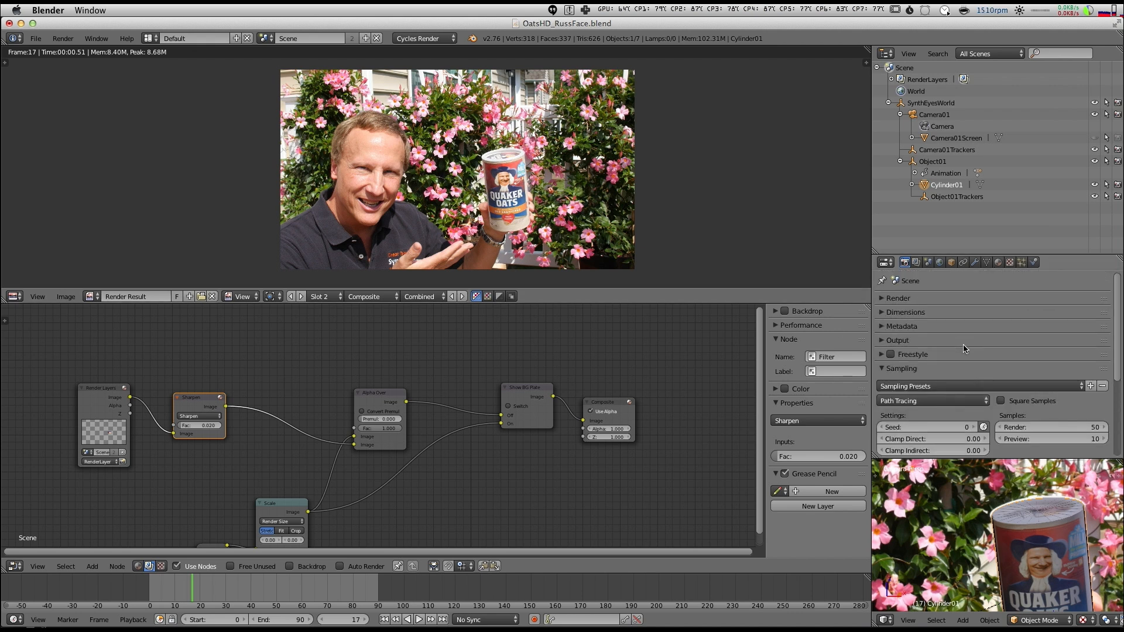
pyautogui.click(897, 340)
pyautogui.scroll(-3, 902, 346)
pyautogui.click(902, 288)
pyautogui.write('//Oat')
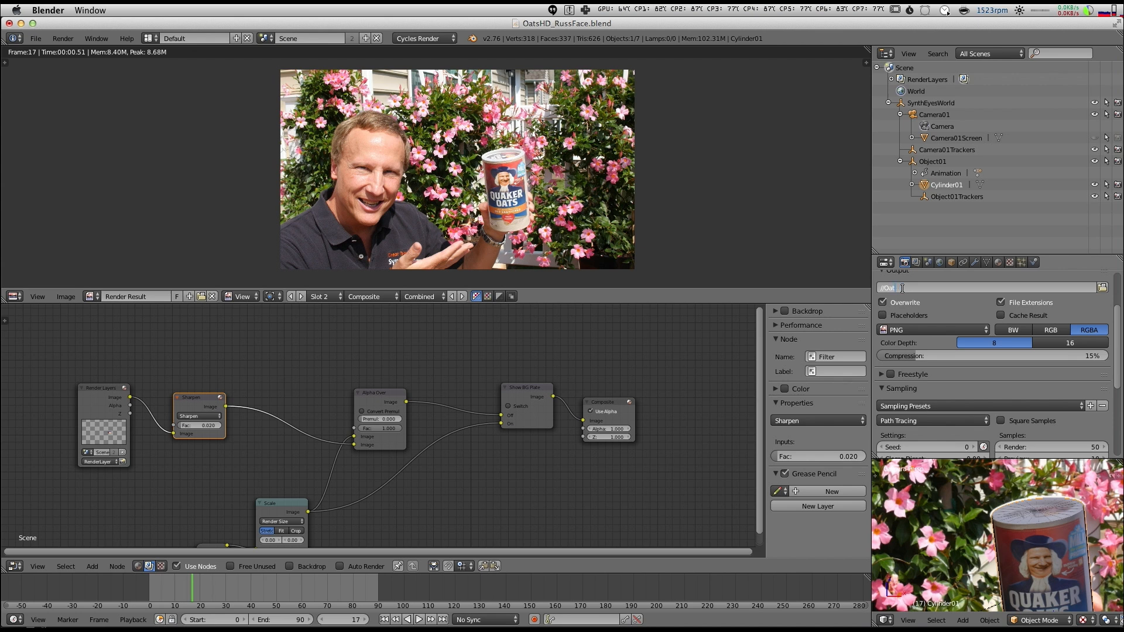
pyautogui.write('sHD_RussFace.mov')
pyautogui.press('Return')
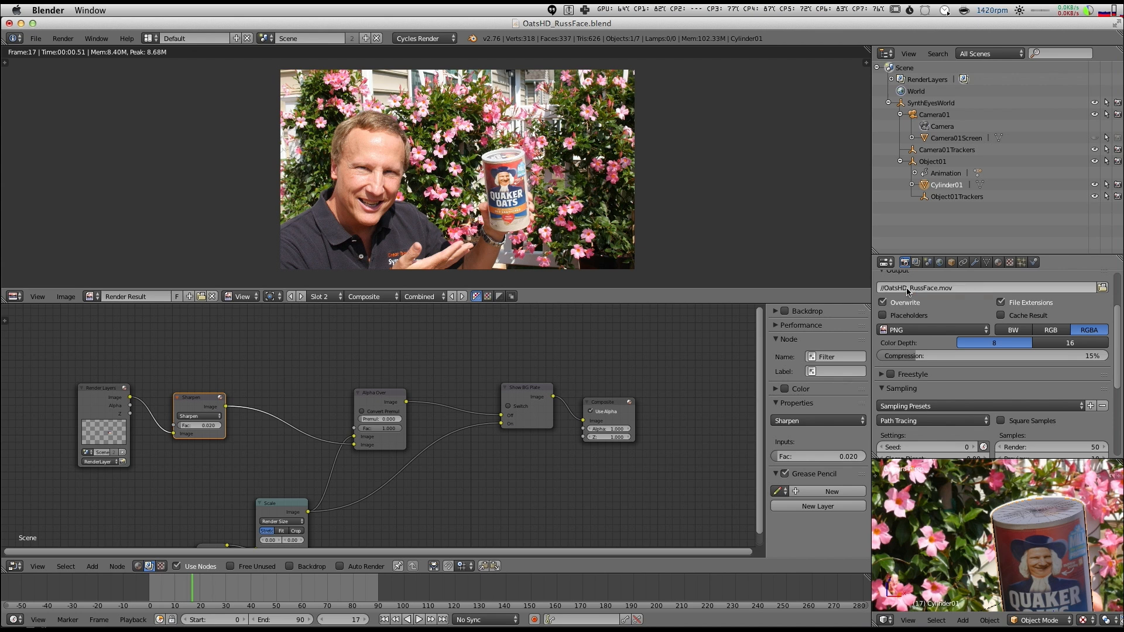
# Step: Set the output format to QuickTime with JPEG quality 98% and RGB color
pyautogui.click(936, 330)
pyautogui.click(937, 319)
pyautogui.click(1008, 359)
pyautogui.write('97')
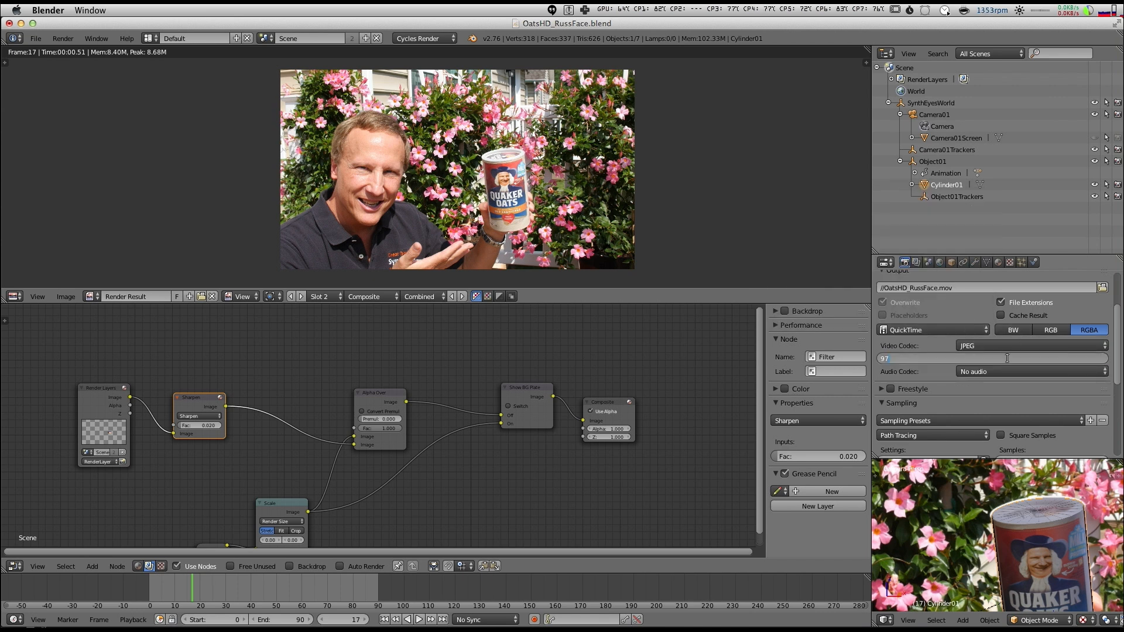
pyautogui.press('BackSpace')
pyautogui.write('8')
pyautogui.press('Return')
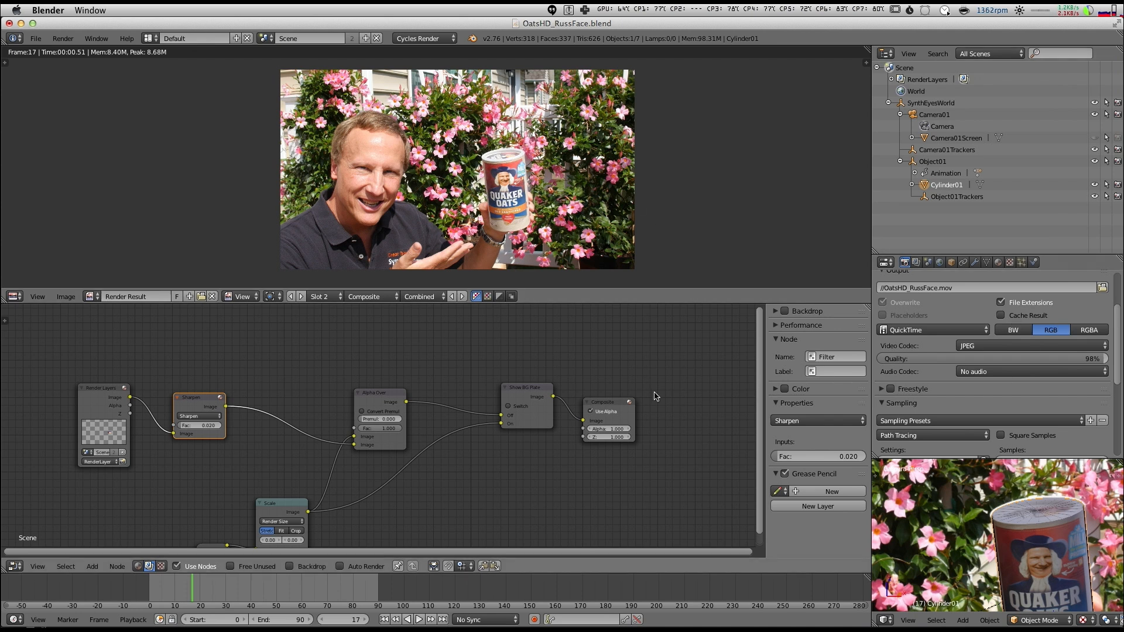
# Step: Render the full animation and maximize the render result view
pyautogui.hotkey('ctrl', 'F12')
pyautogui.hotkey('ctrl', 'Up')
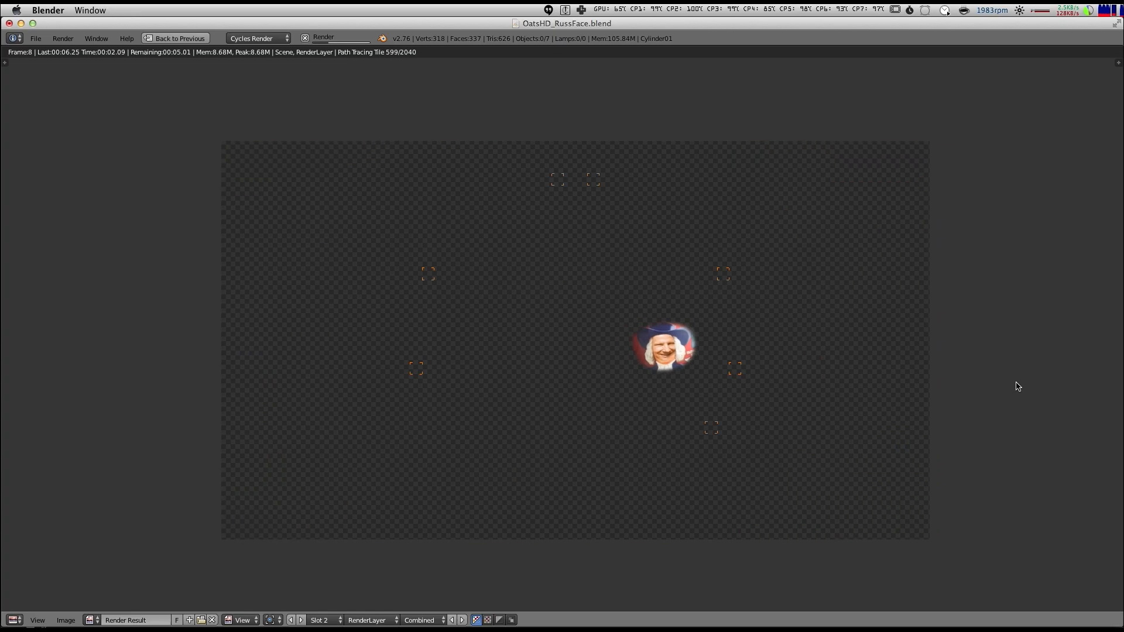
pyautogui.click(992, 10)
pyautogui.click(947, 10)
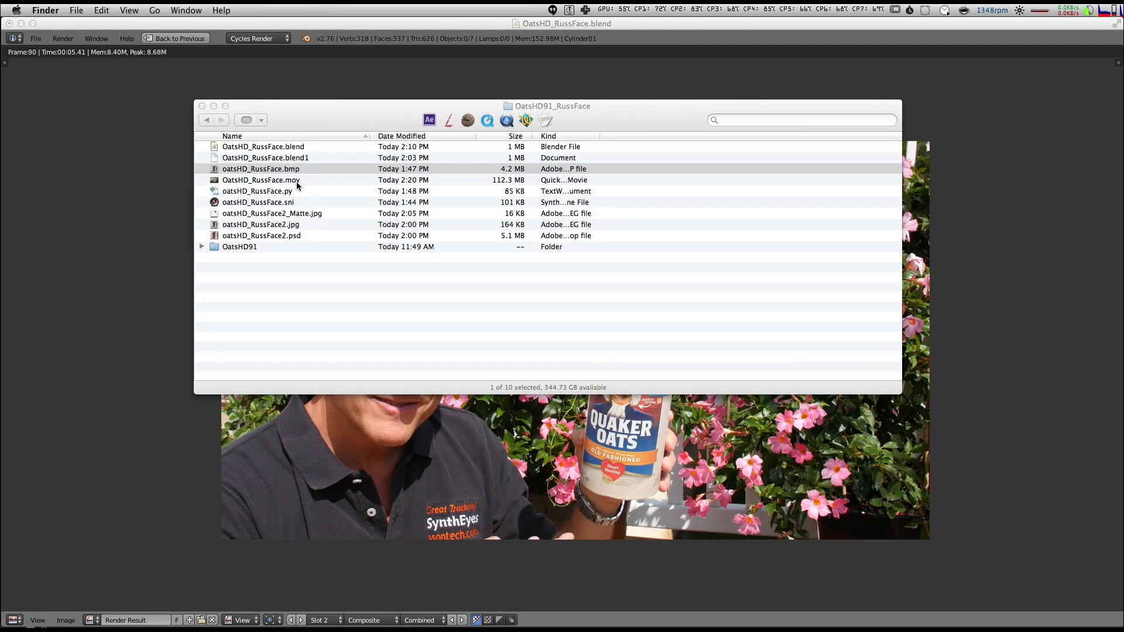
# Step: Open OatsHD_RussFace.mov from Finder in QuickTime Player, preview its playback, and enlarge the player window
pyautogui.doubleClick(294, 182)
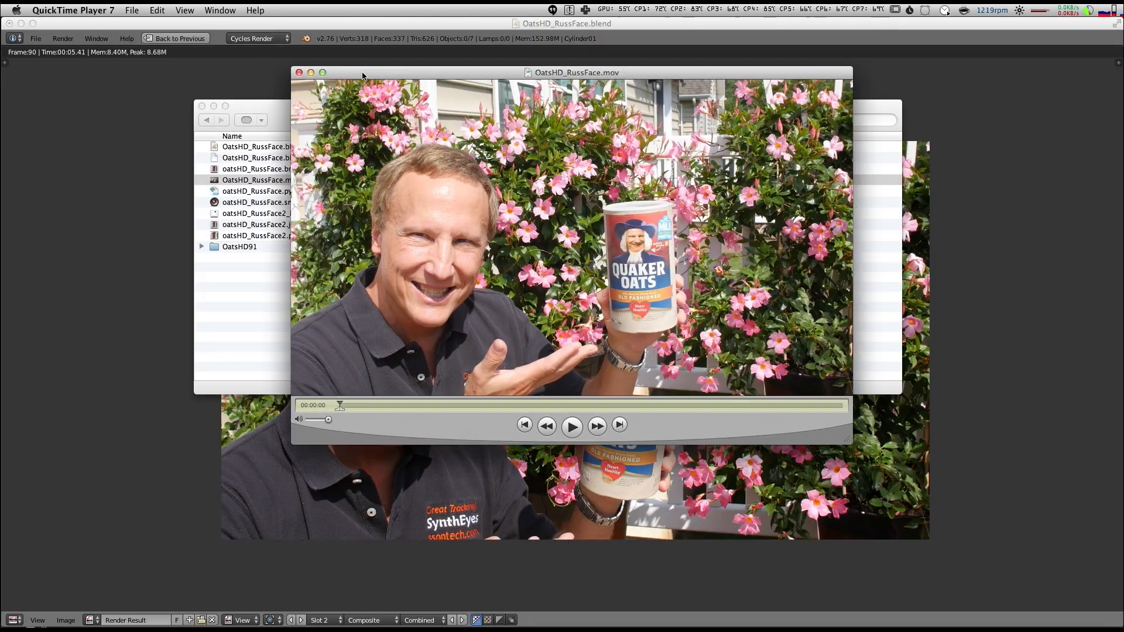
pyautogui.moveTo(362, 76); pyautogui.dragTo(354, 131)
pyautogui.press('space')
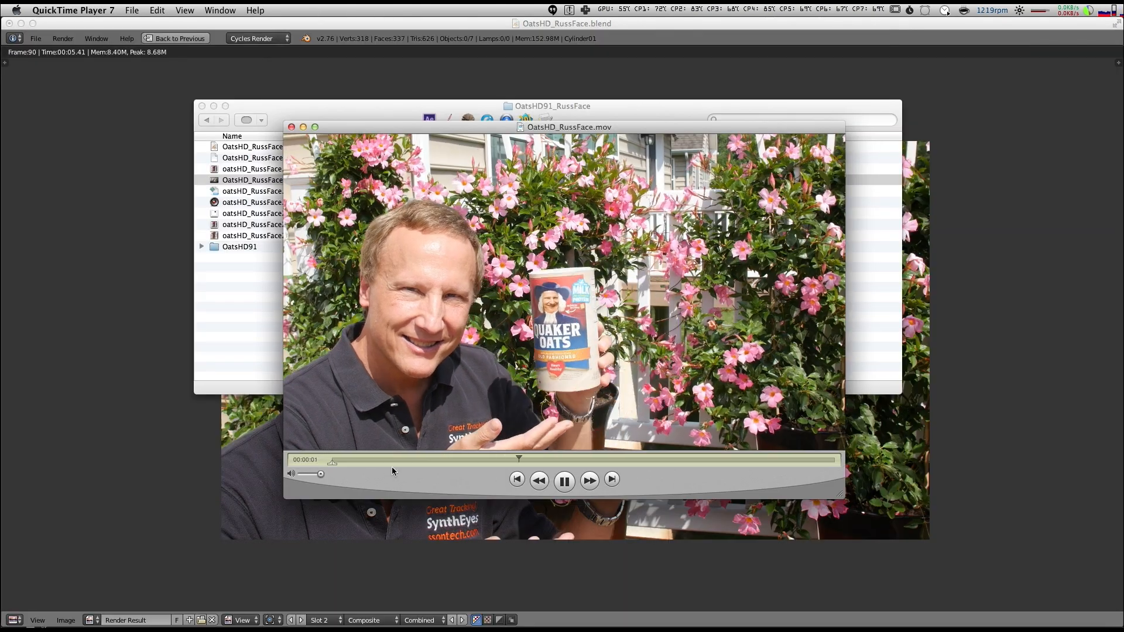
pyautogui.moveTo(363, 460); pyautogui.dragTo(396, 459)
pyautogui.moveTo(398, 128); pyautogui.dragTo(150, 23)
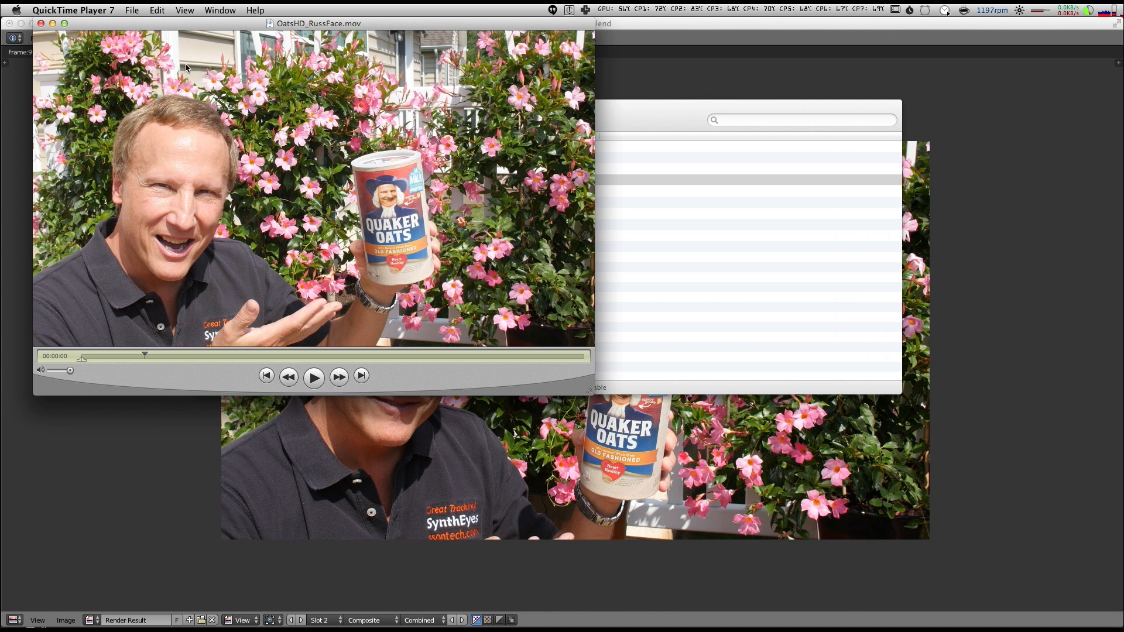
pyautogui.moveTo(590, 382); pyautogui.dragTo(976, 607)
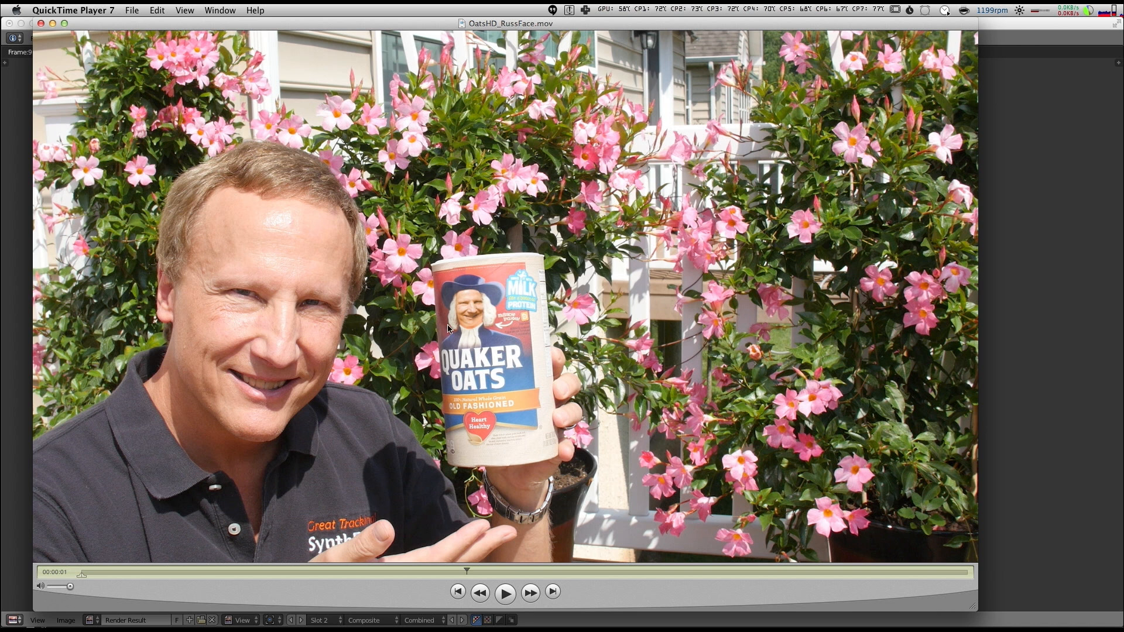
# Step: Scrub through the rendered movie, return to its start and play it
pyautogui.moveTo(467, 571); pyautogui.dragTo(830, 572)
pyautogui.moveTo(835, 534); pyautogui.dragTo(2, 596)
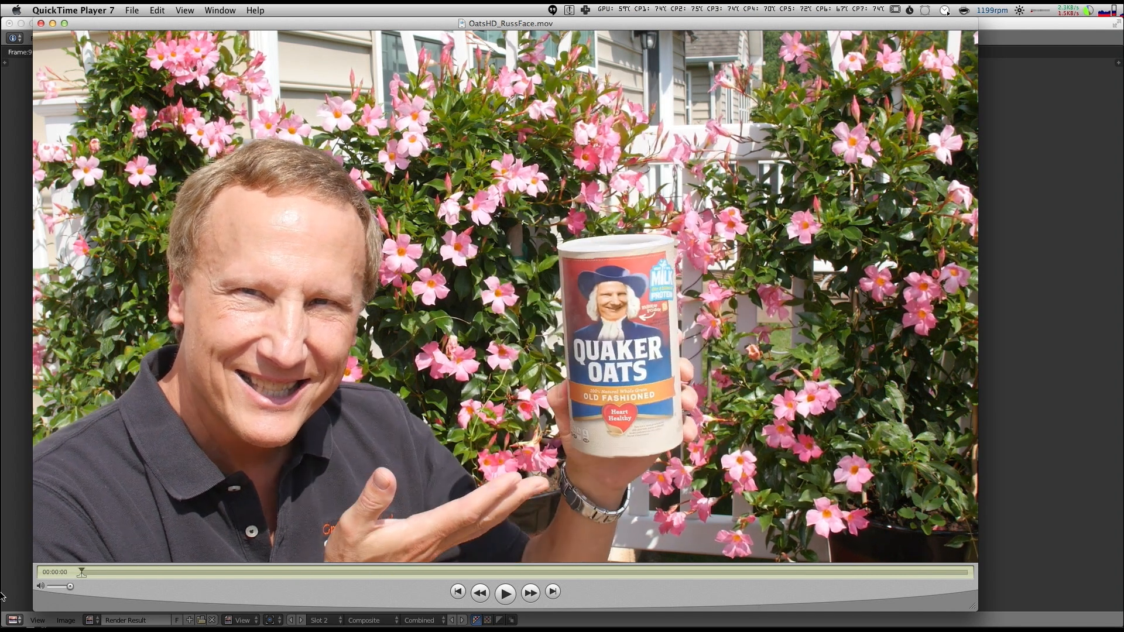
pyautogui.click(506, 594)
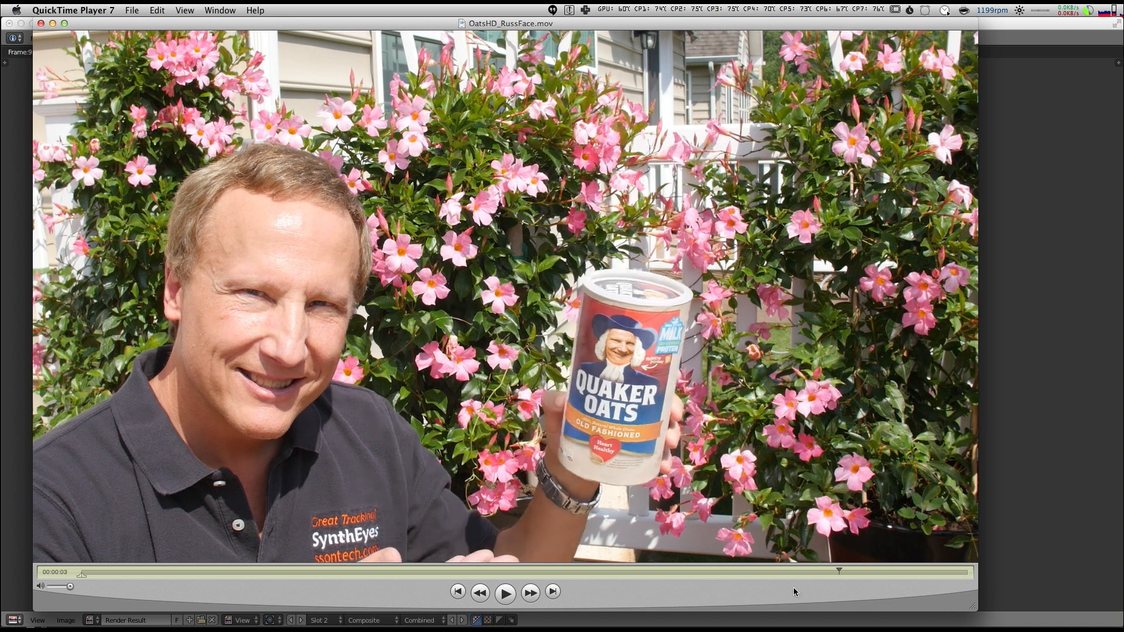
# Step: Scrub back to the middle of the movie and step forward frame by frame to its end, examining the replaced face
pyautogui.moveTo(793, 588); pyautogui.dragTo(609, 586)
pyautogui.press('Right')
pyautogui.press('Right')
pyautogui.press('Right')
pyautogui.press('Right')
pyautogui.press('Right')
pyautogui.press('Right')
pyautogui.press('Right')
pyautogui.press('Right')
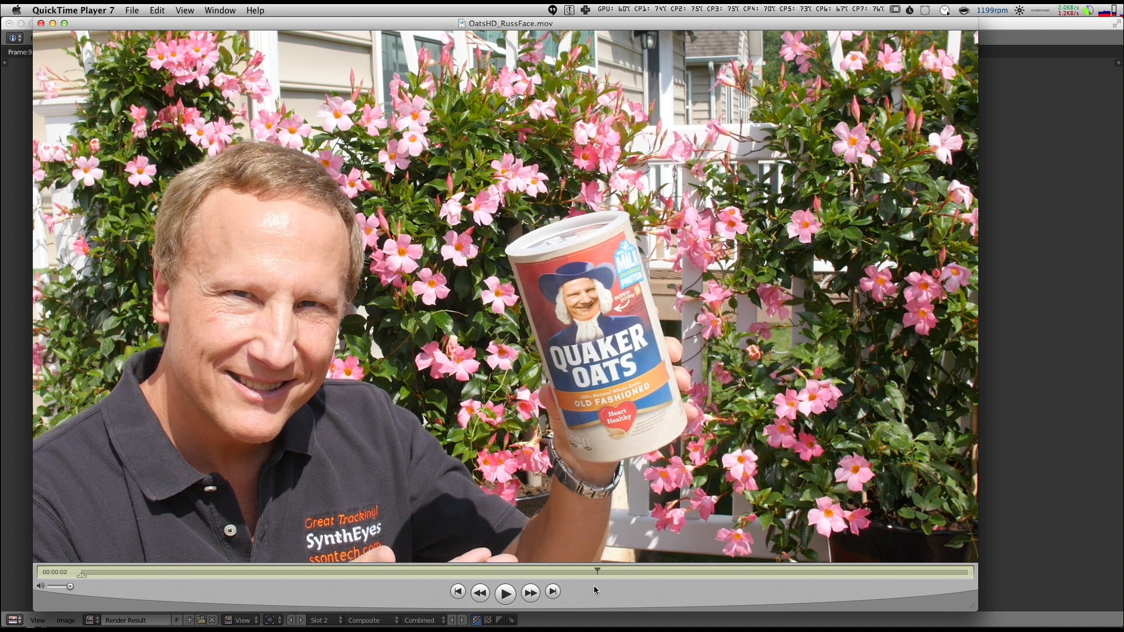
pyautogui.press('Right')
pyautogui.press('Right')
pyautogui.press('Right')
pyautogui.press('Right')
pyautogui.press('Right')
pyautogui.press('Right')
pyautogui.press('Right')
pyautogui.press('Right')
pyautogui.press('Right')
pyautogui.press('Right')
pyautogui.press('Right')
pyautogui.press('Right')
pyautogui.press('Right')
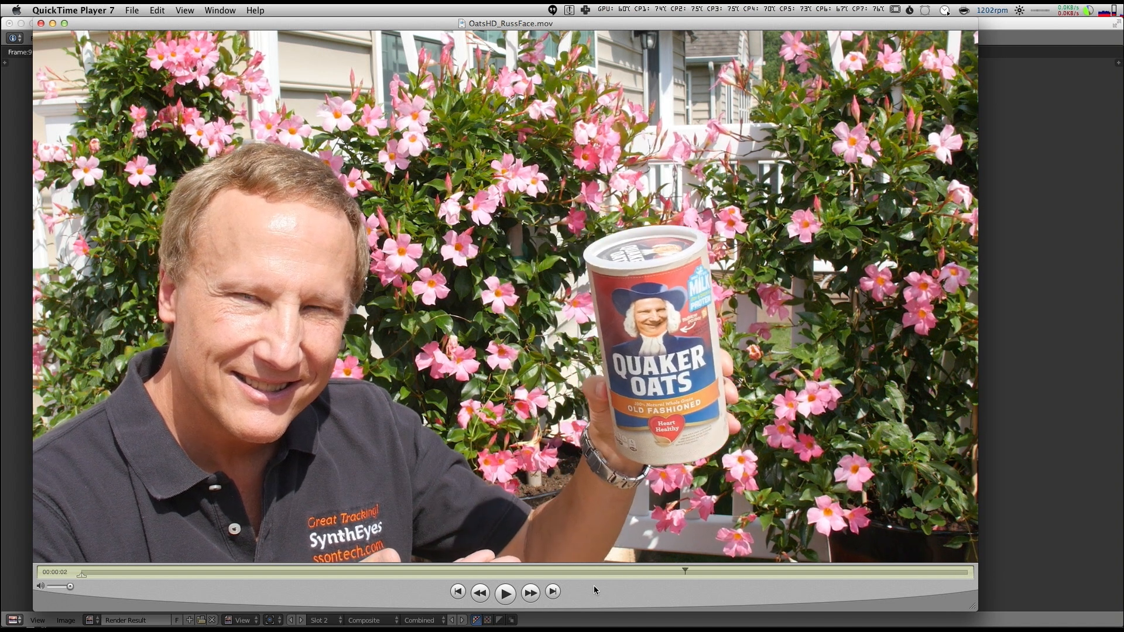
pyautogui.press('Right')
pyautogui.press('Right')
pyautogui.press('Right')
pyautogui.press('Right')
pyautogui.press('Right')
pyautogui.press('Right')
pyautogui.press('Right')
pyautogui.press('Right')
pyautogui.press('Right')
pyautogui.press('Right')
pyautogui.press('Right')
pyautogui.press('Right')
pyautogui.press('Right')
pyautogui.press('Right')
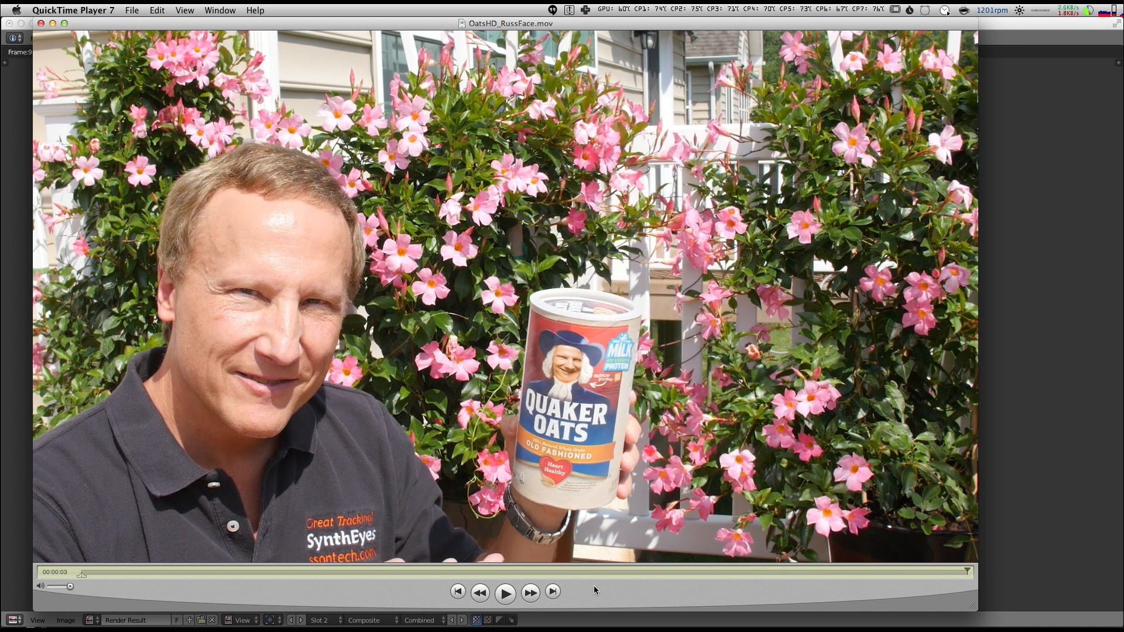
# Step: Play the movie again, pausing and resuming to check how the face sticks to the can
pyautogui.press('space')
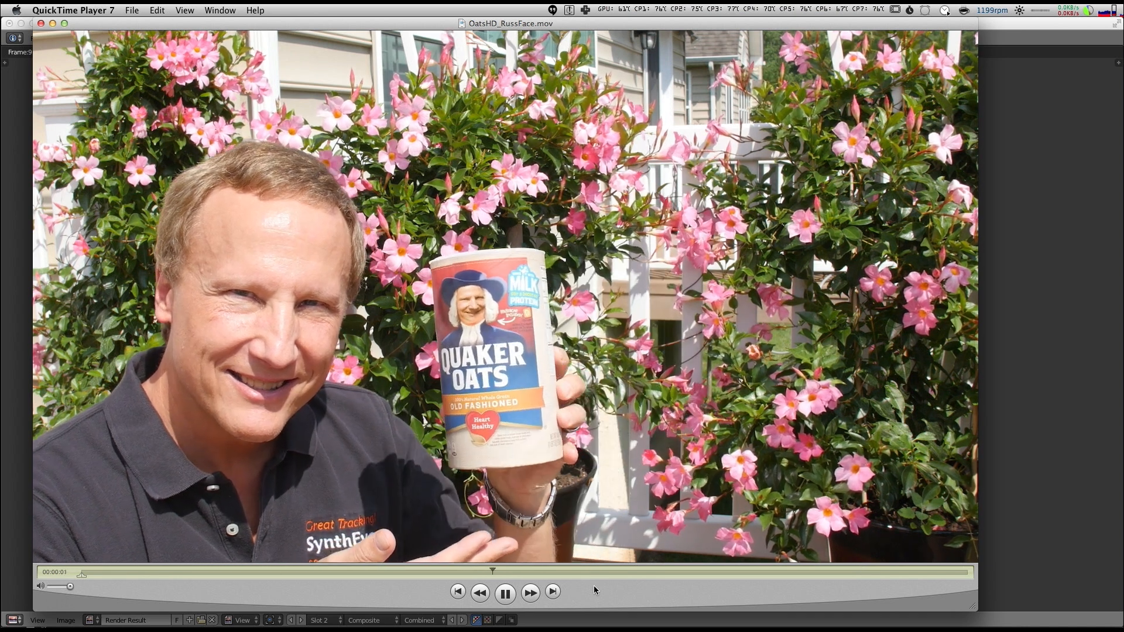
pyautogui.press('space')
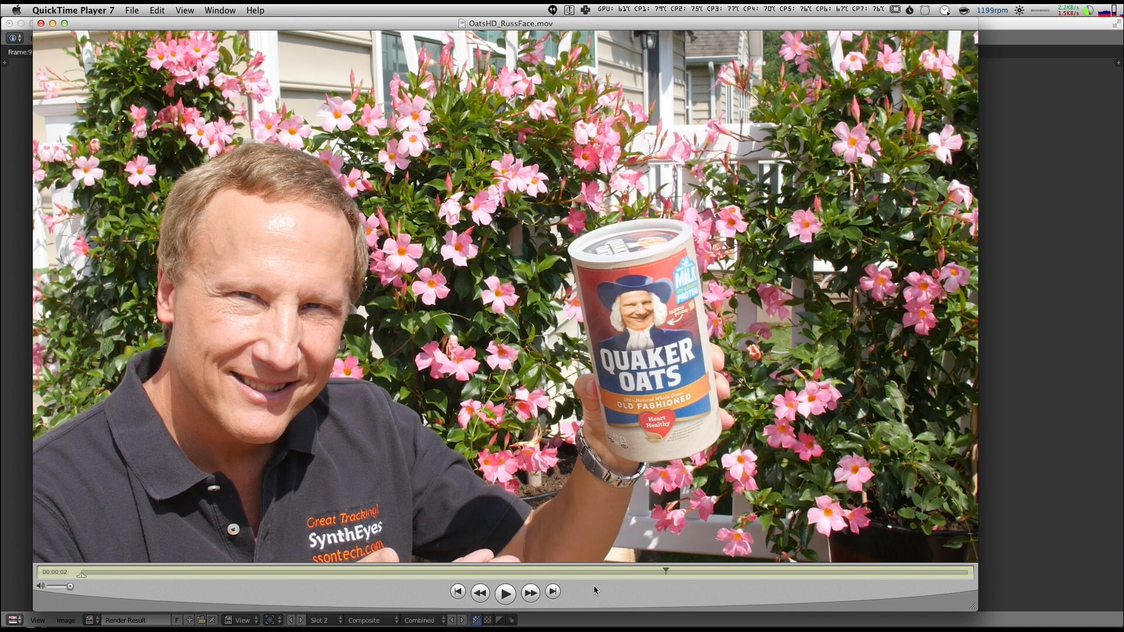
pyautogui.press('space')
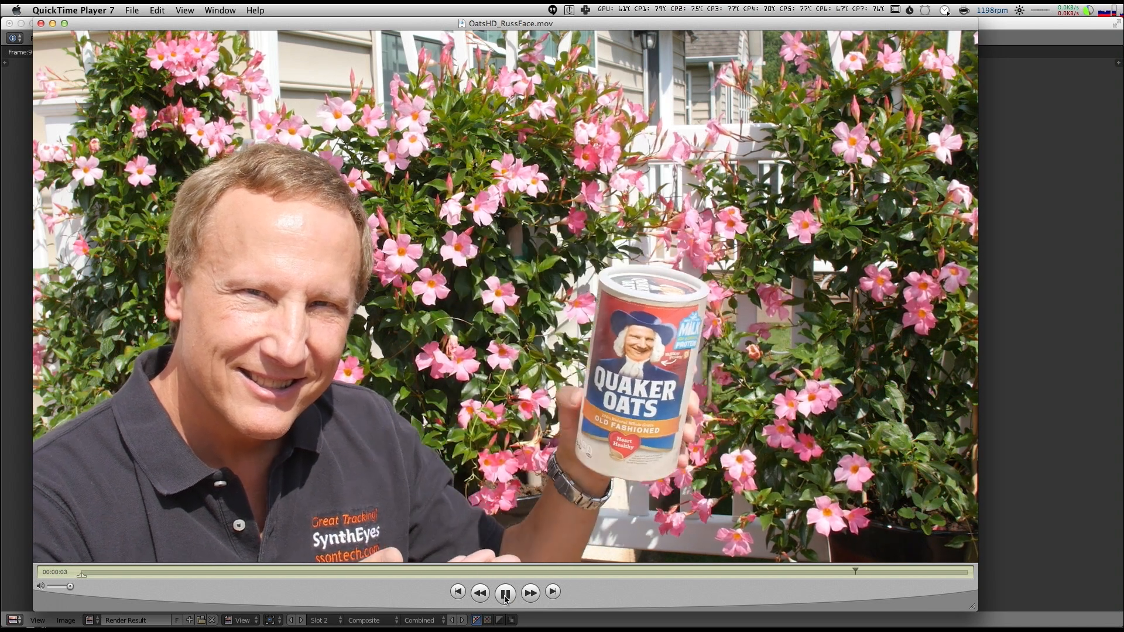
pyautogui.press('space')
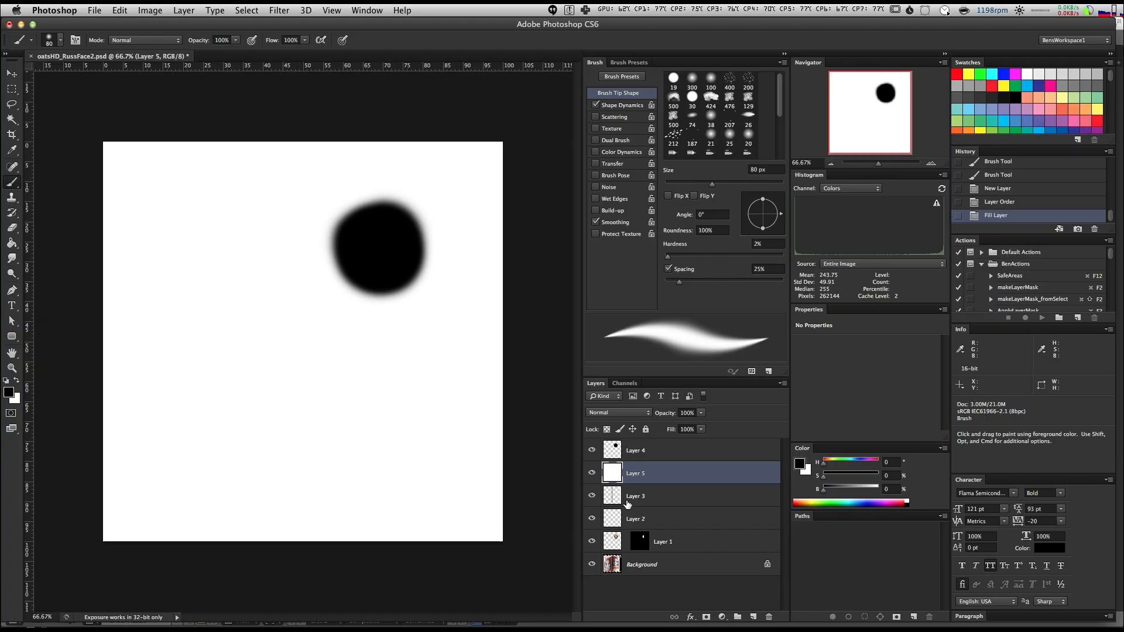